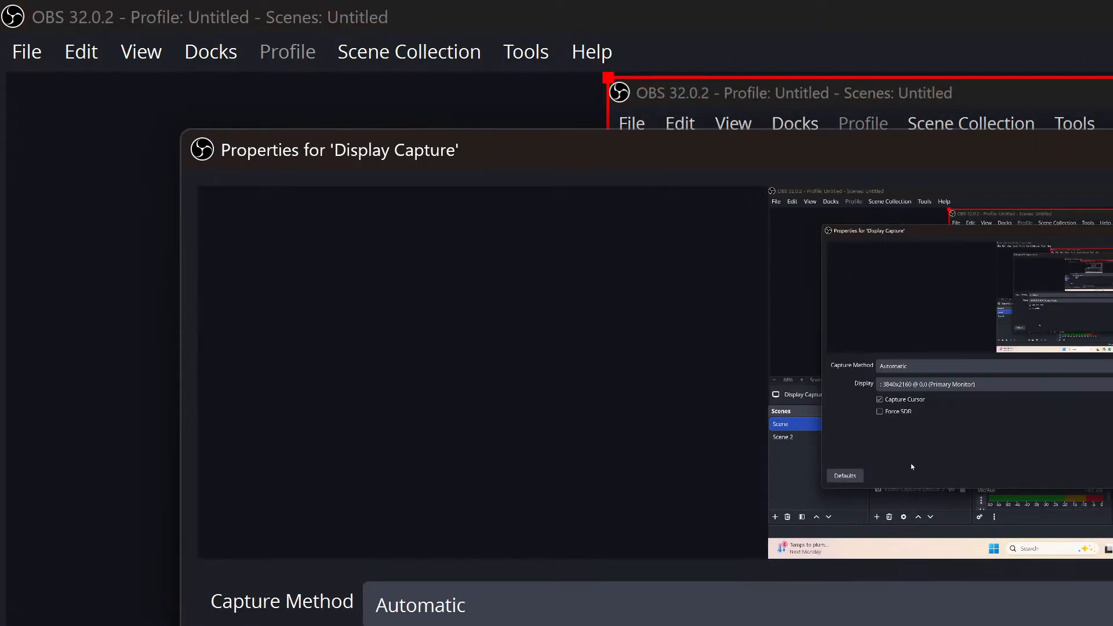
Switch Display Capture to the Windows 10 (1903 and up) capture method and close its properties.
click(580, 605)
click(948, 411)
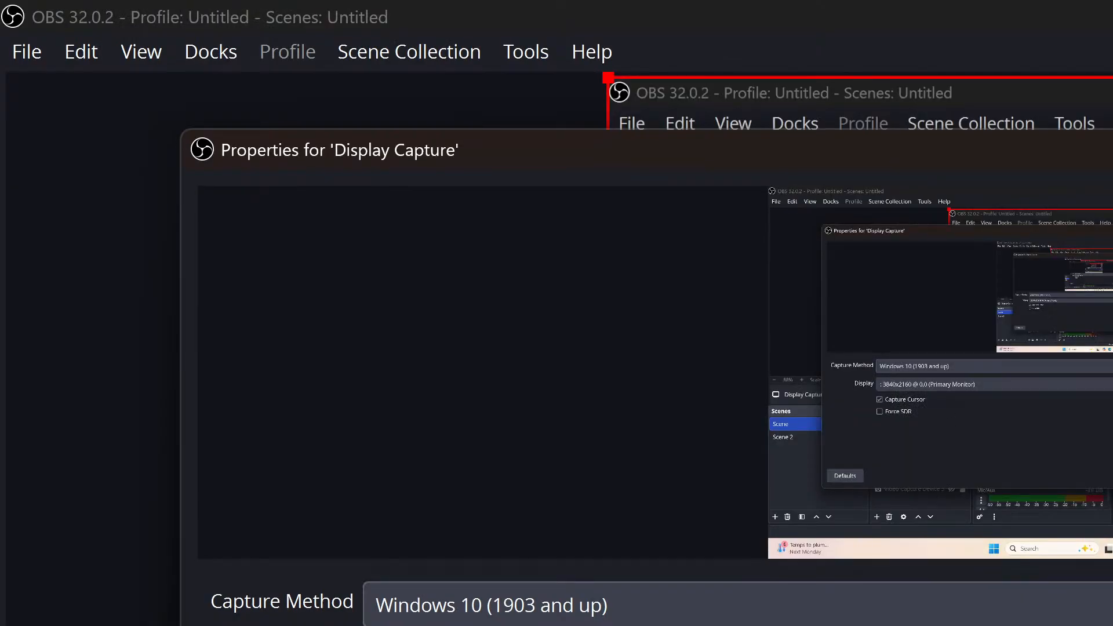
key(Return)
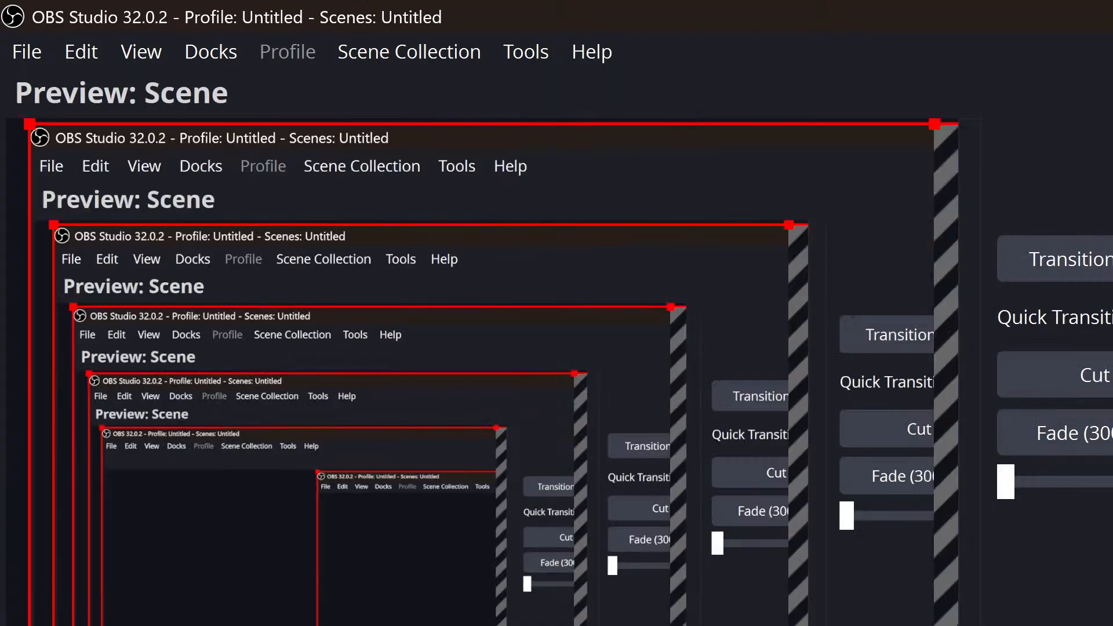
click(1029, 264)
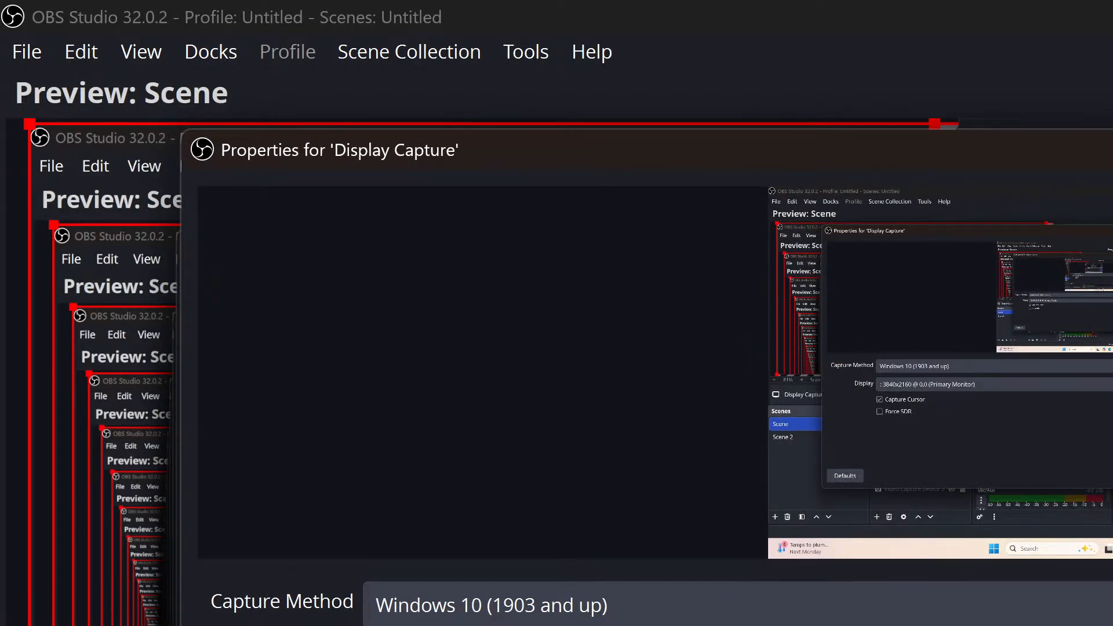
key(Escape)
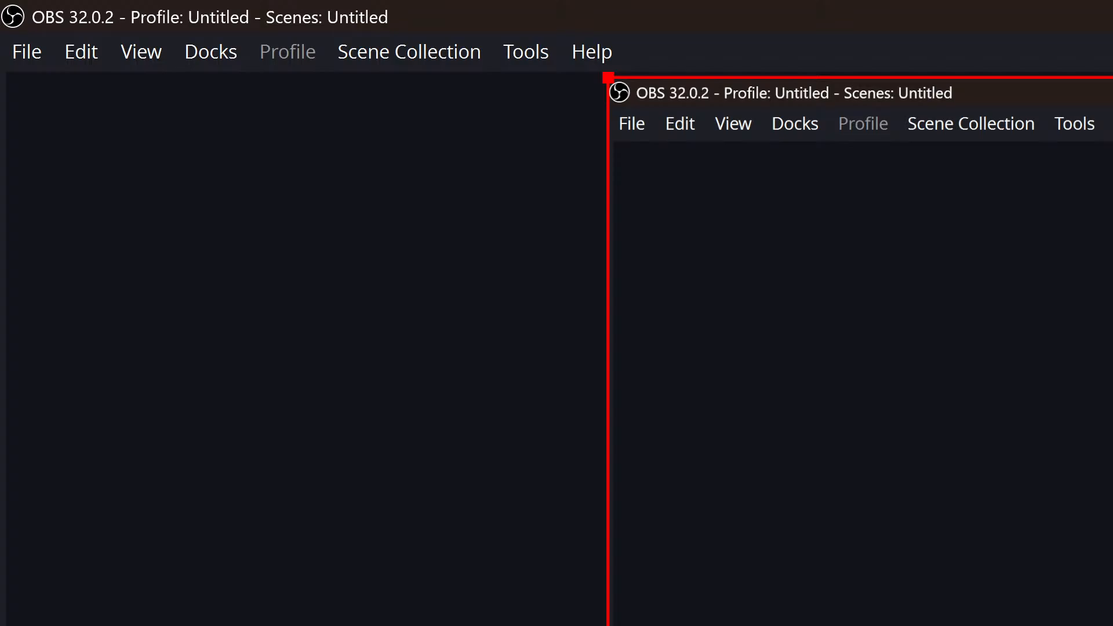
Drag the Display Capture's corners inward to shrink it, then move it upward so the webcam shows.
drag(608, 80, 1112, 490)
drag(1112, 615, 487, 76)
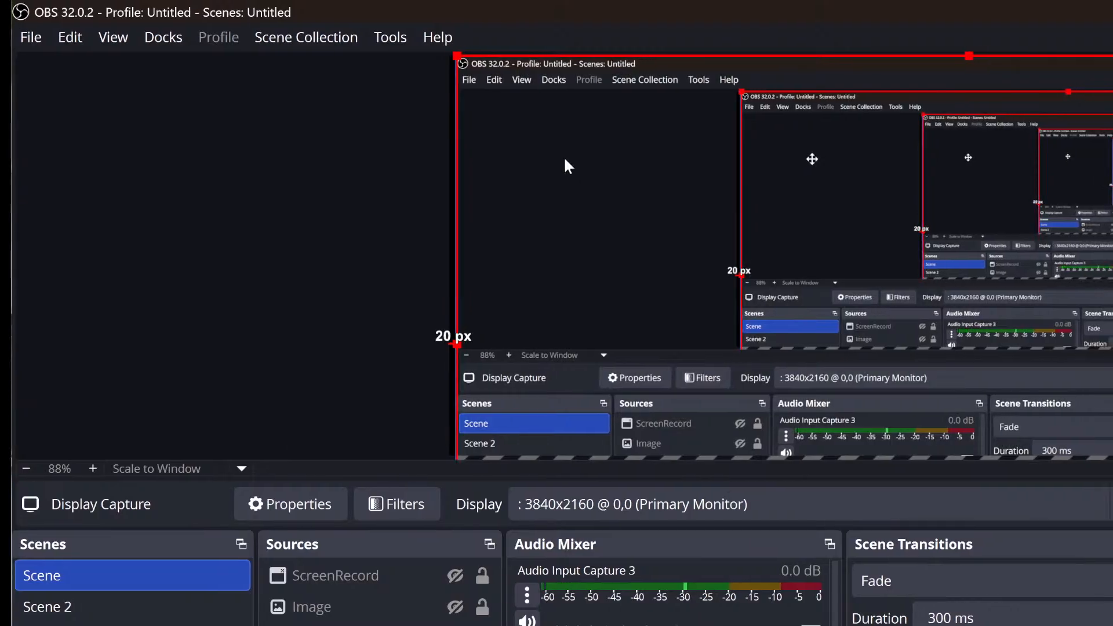
drag(1112, 55, 557, 445)
drag(543, 498, 544, 105)
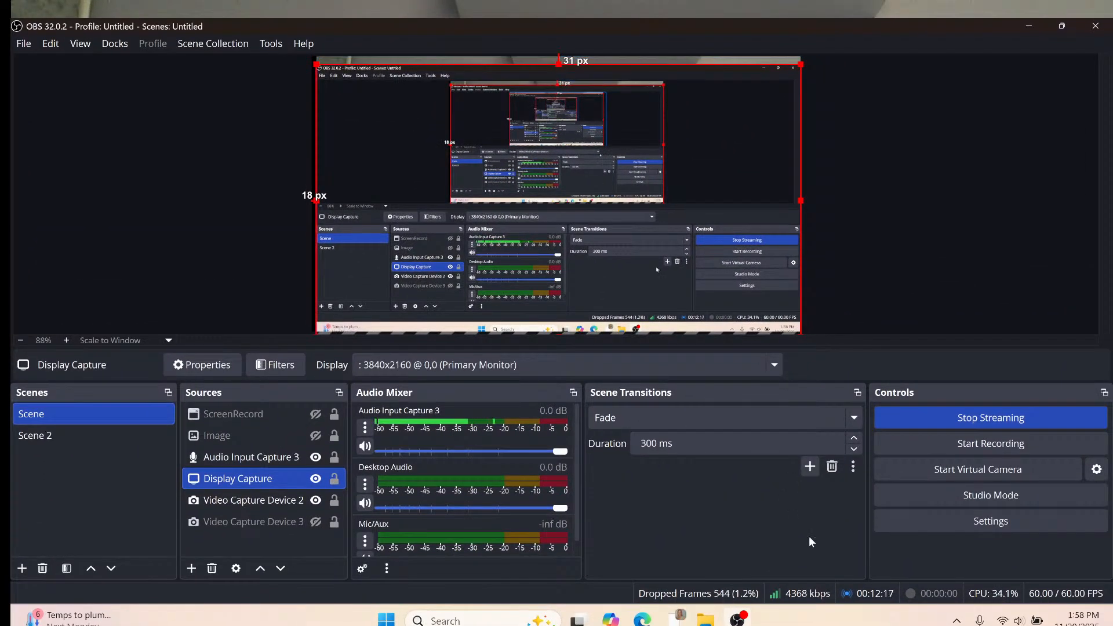
mouse_move(679, 617)
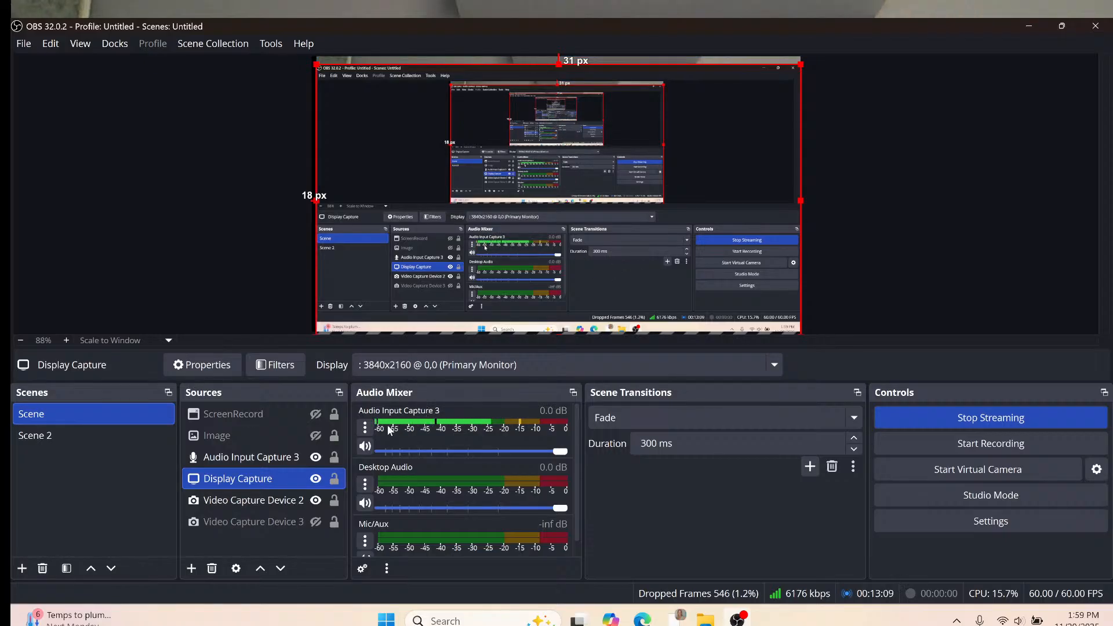
click(366, 429)
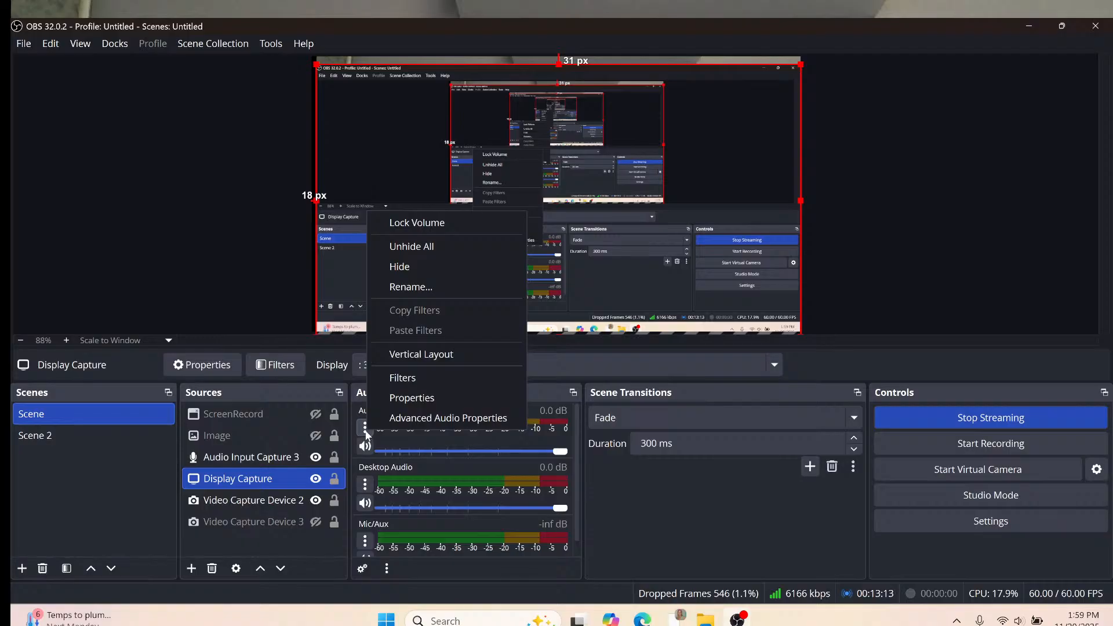
click(392, 405)
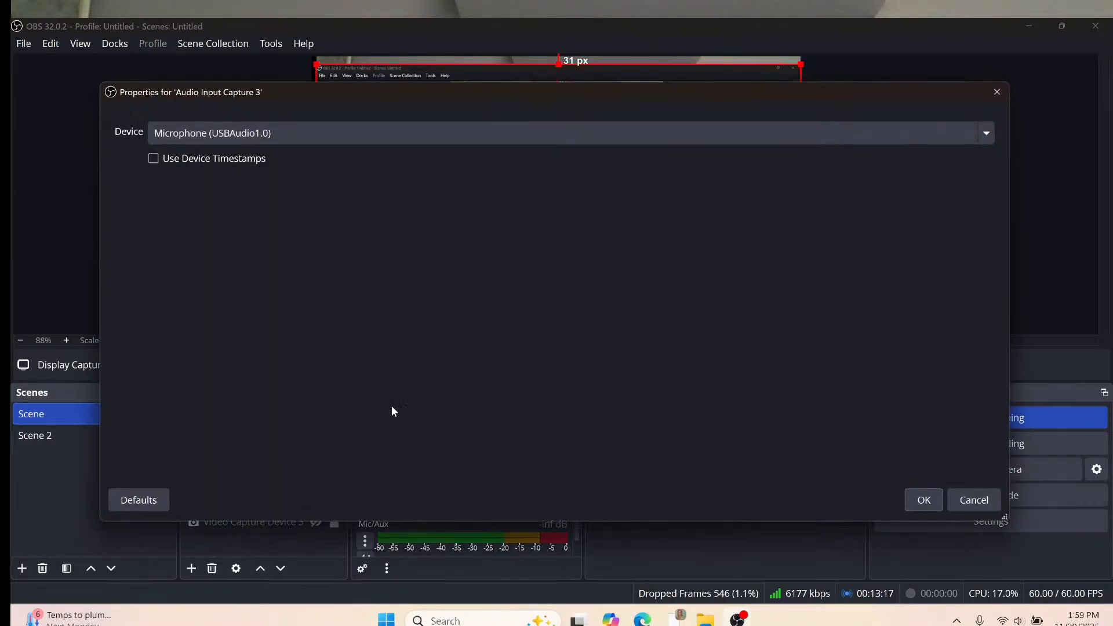
click(464, 137)
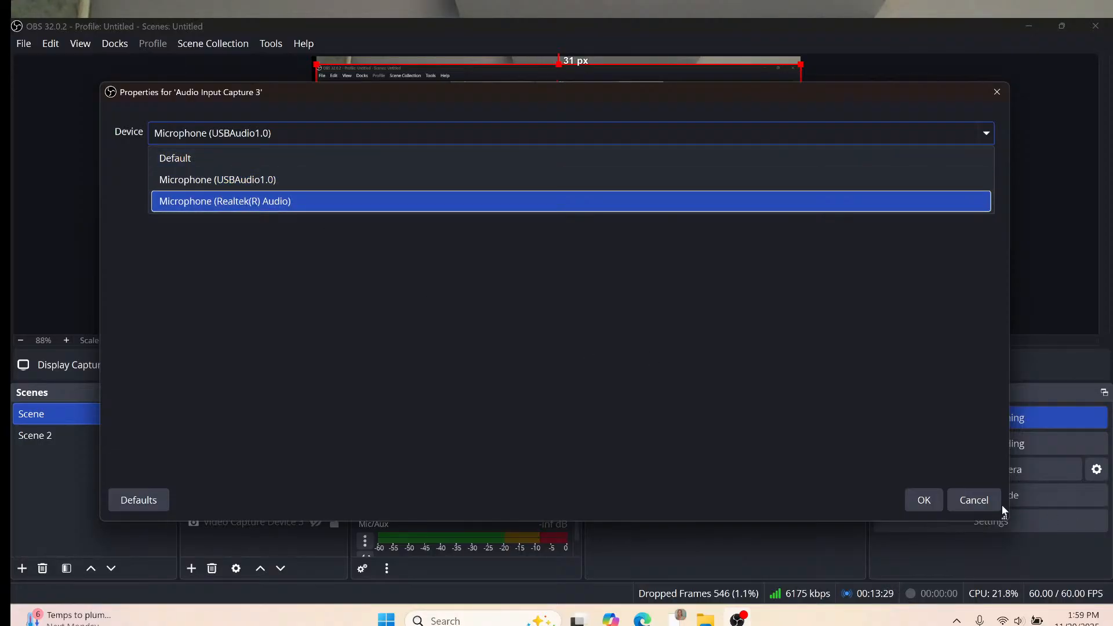
click(983, 501)
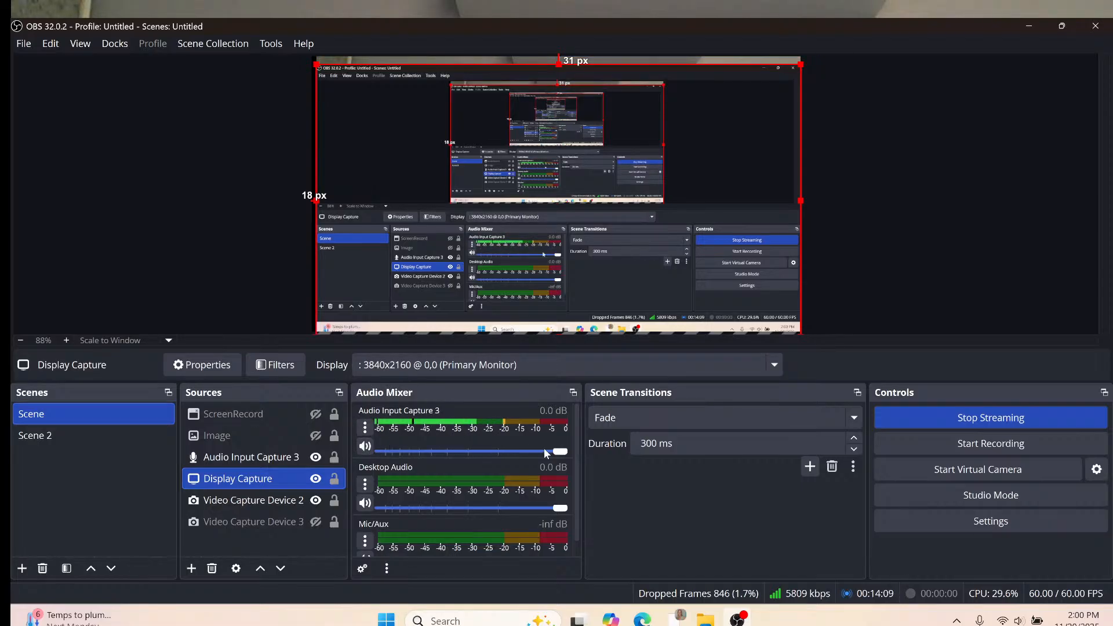
Set the Audio Input Capture 3 fader to about -2.3 dB and hide the Display Capture.
drag(558, 452, 389, 453)
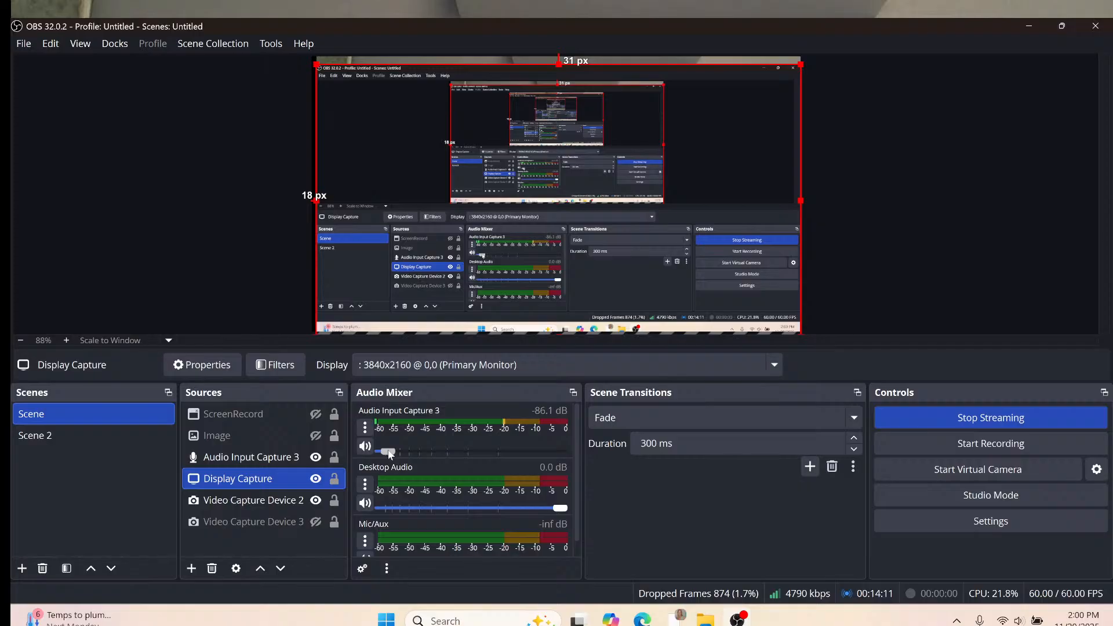
drag(390, 455, 542, 453)
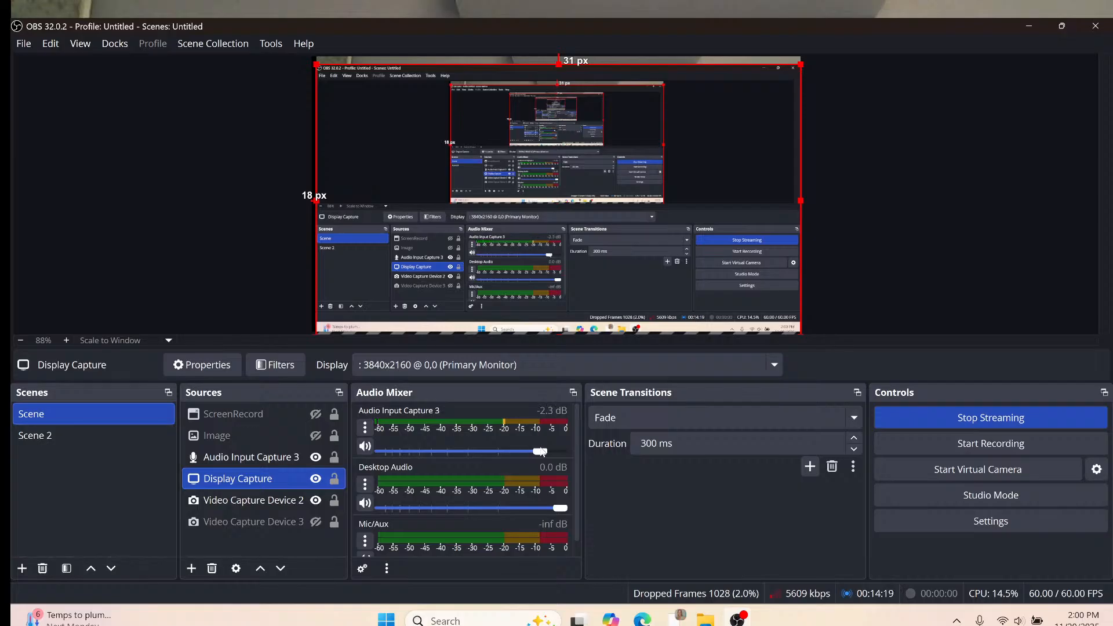
click(316, 479)
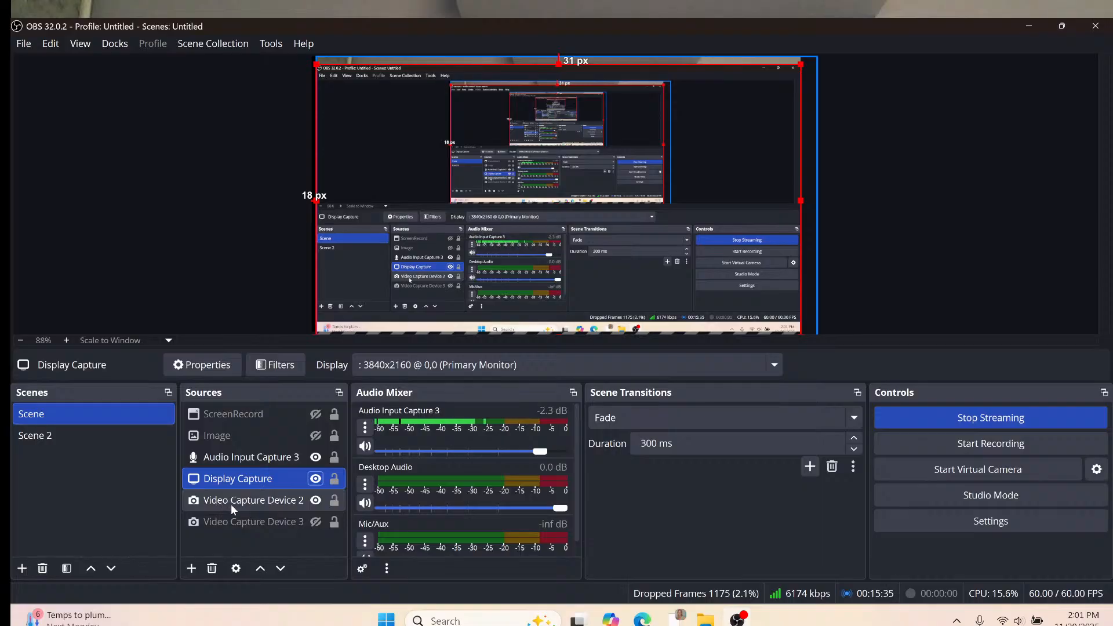
click(280, 501)
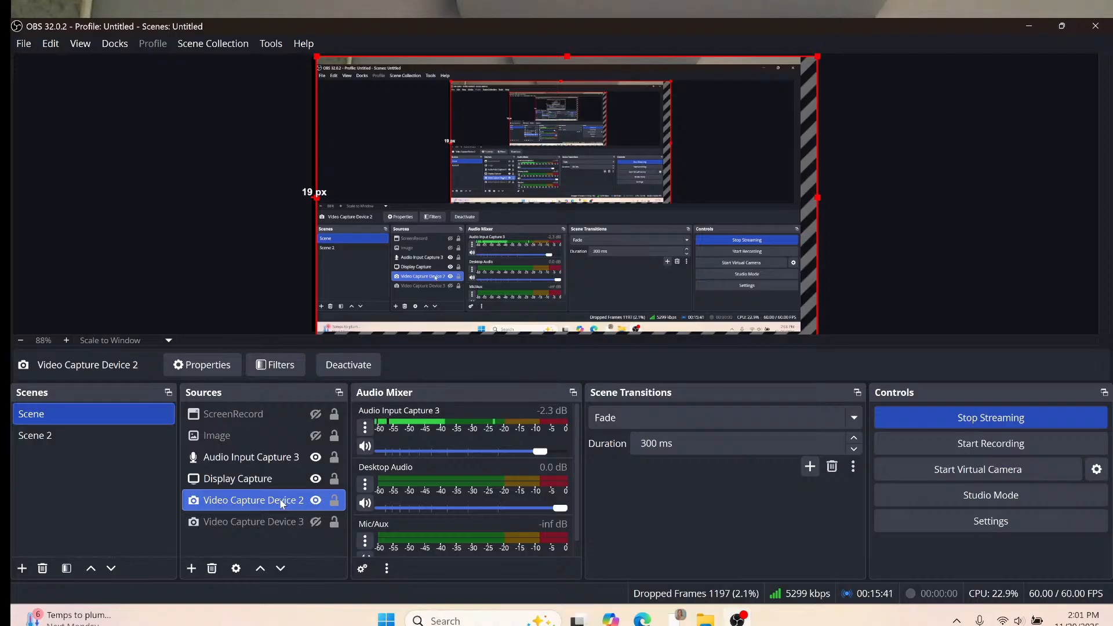
right_click(282, 503)
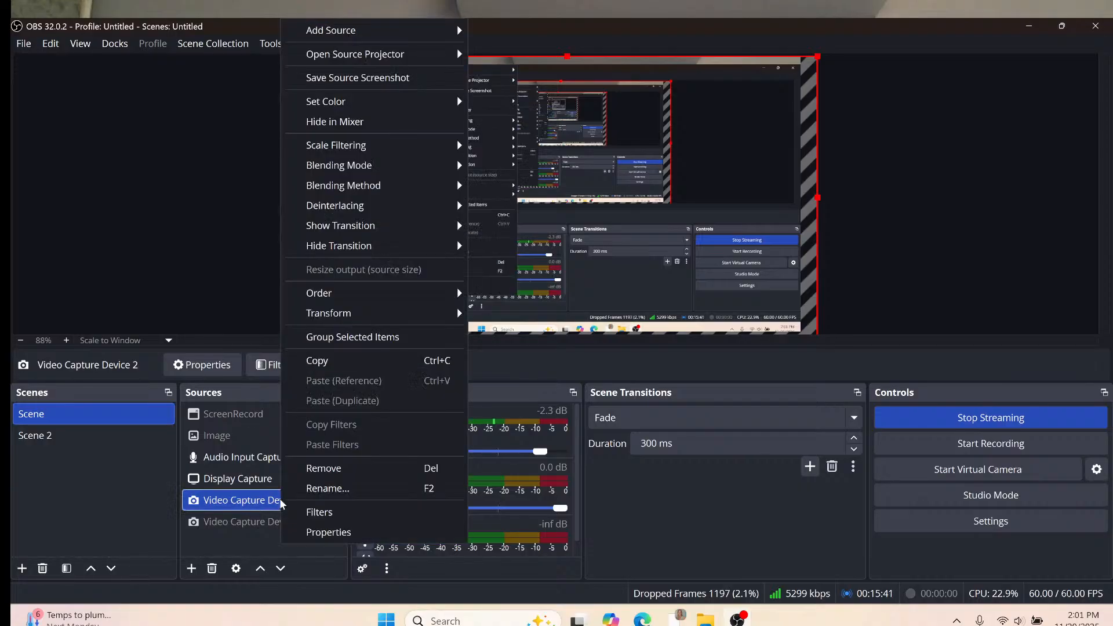
click(308, 532)
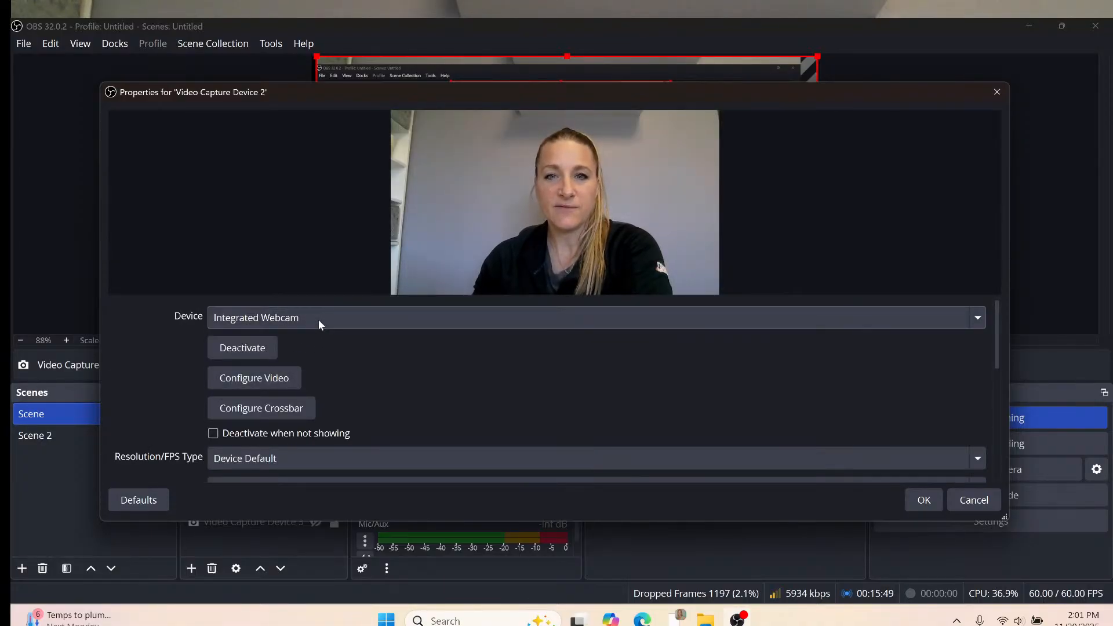
click(978, 320)
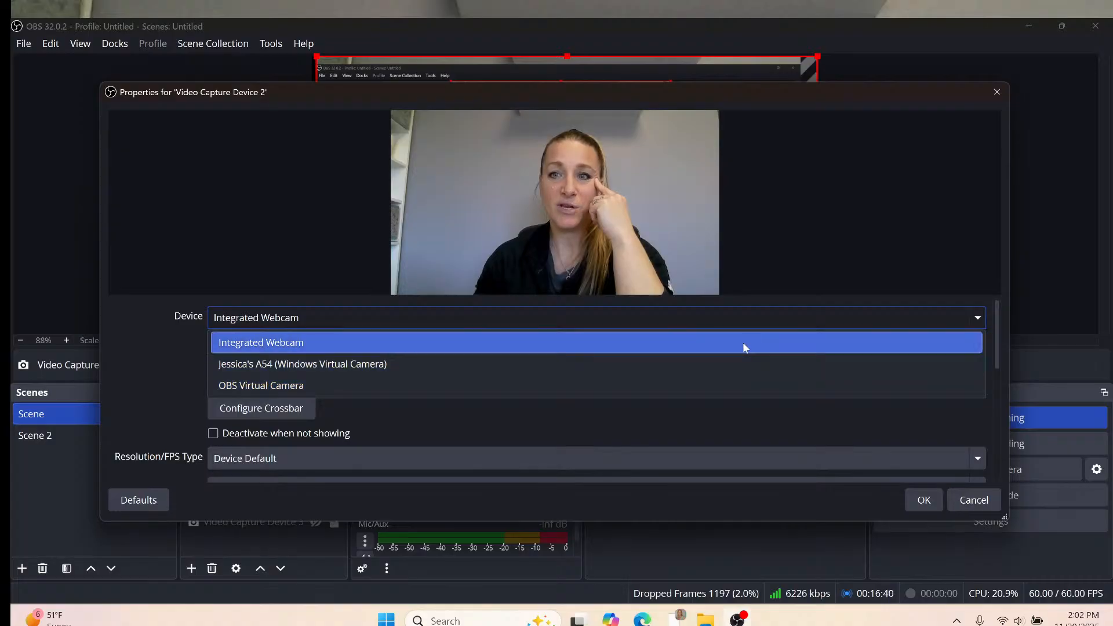
click(985, 499)
click(980, 499)
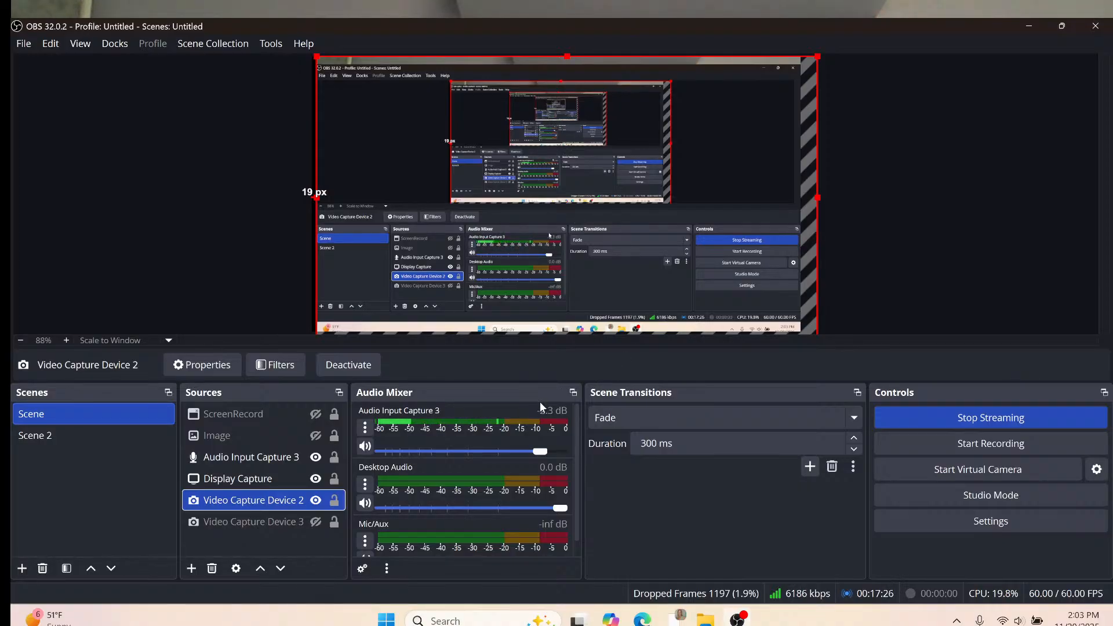
Rename Video Capture Device 2 from 'talking head' to the presenter's first name plus 'Webcam'.
right_click(254, 507)
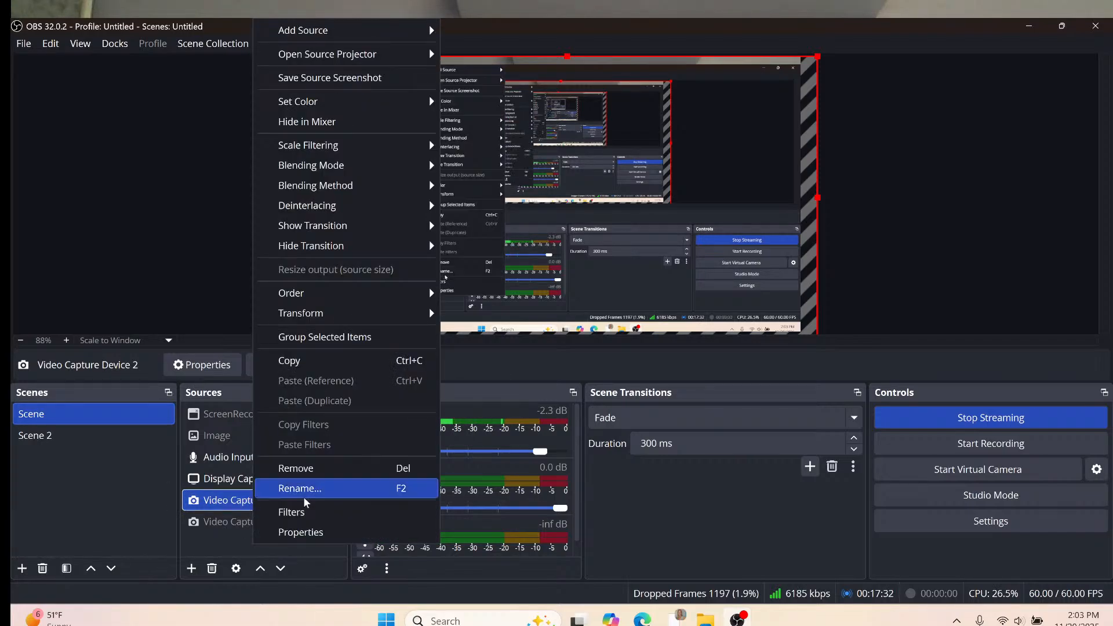
click(284, 489)
key(BackSpace)
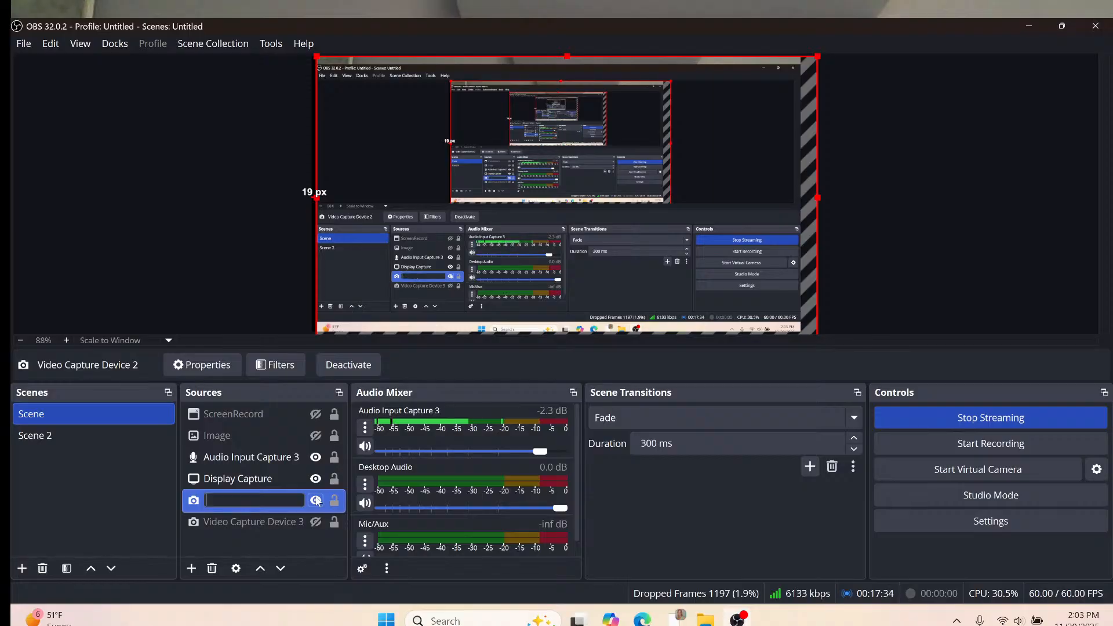
text(ta)
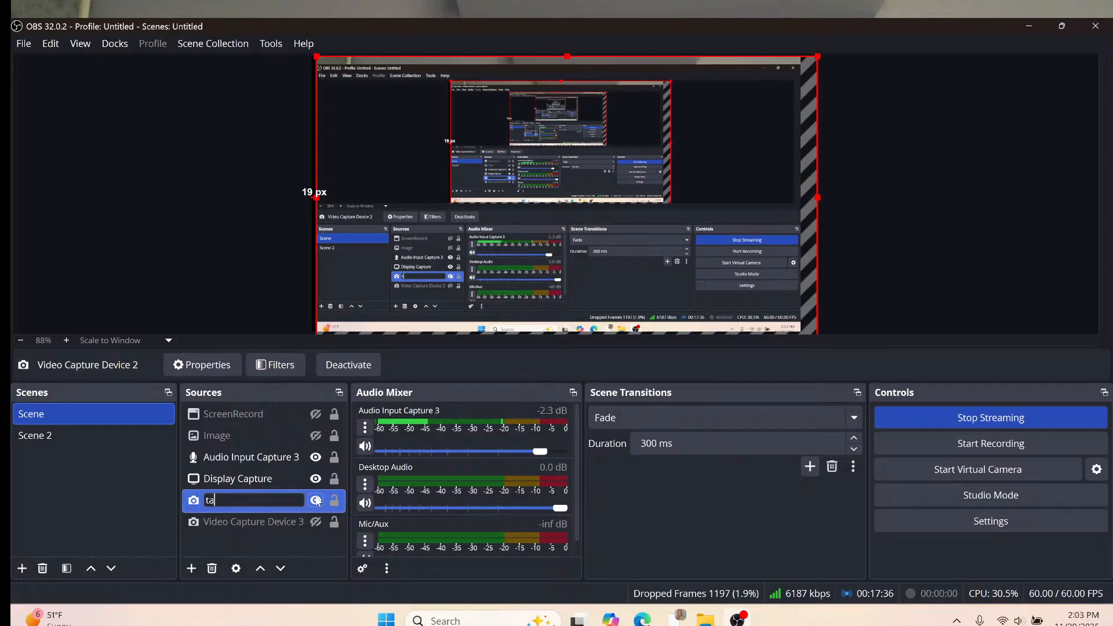
text(lking head)
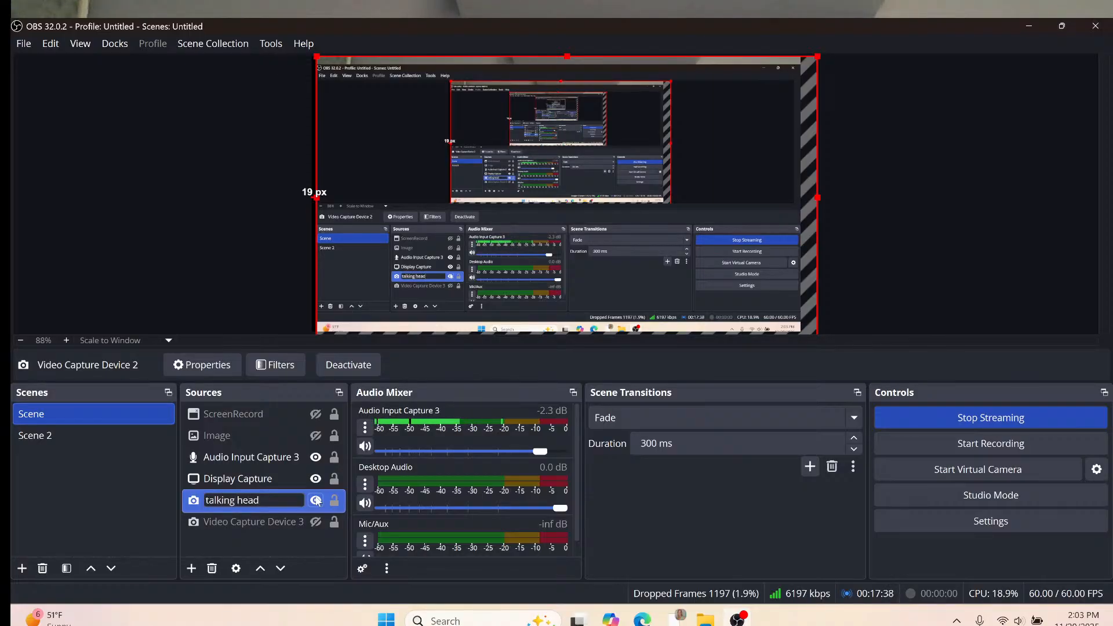
key(BackSpace)
key(BackSpace)
key(BackSpace)
key(BackSpace)
key(BackSpace)
key(BackSpace)
key(BackSpace)
key(BackSpace)
key(BackSpace)
key(BackSpace)
key(BackSpace)
key(BackSpace)
text(Je)
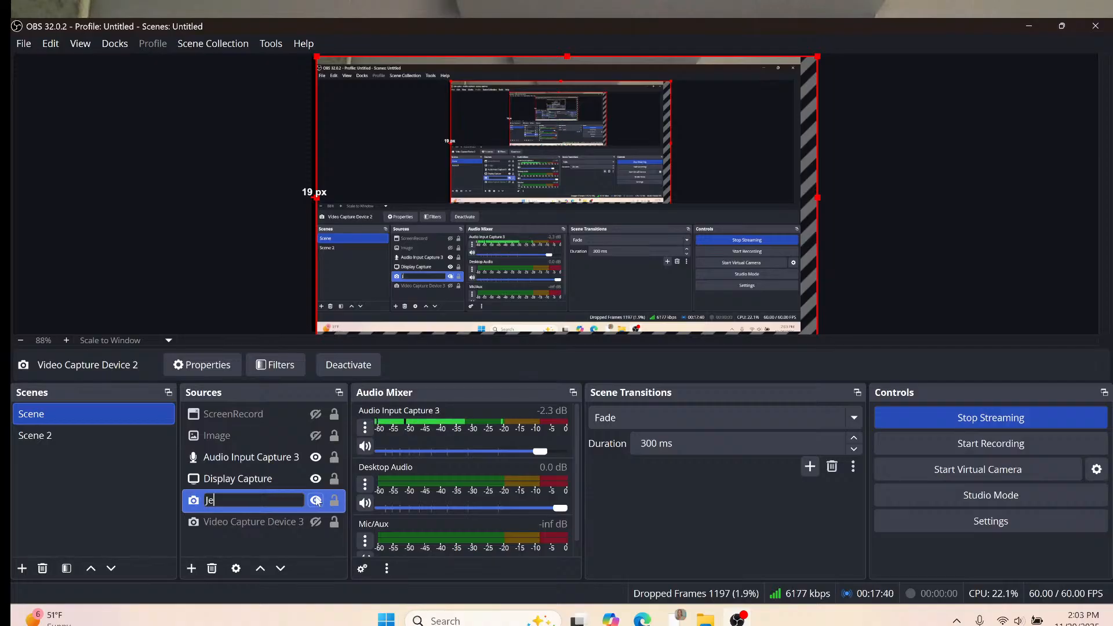
text(sse )
text(WEb)
text(bac)
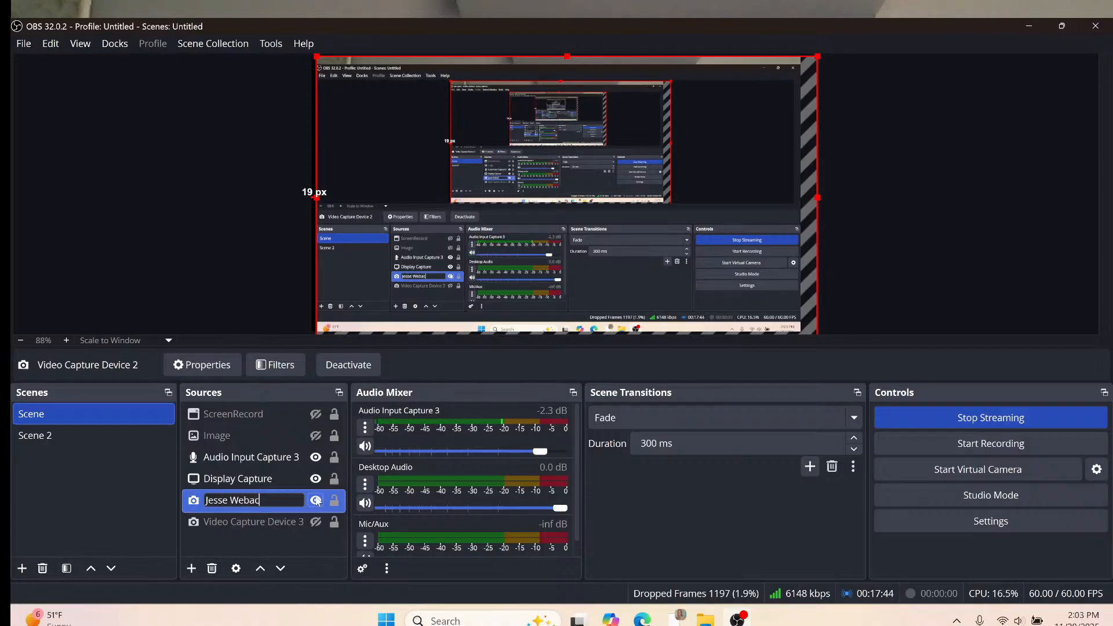
key(BackSpace)
key(BackSpace)
text(cam)
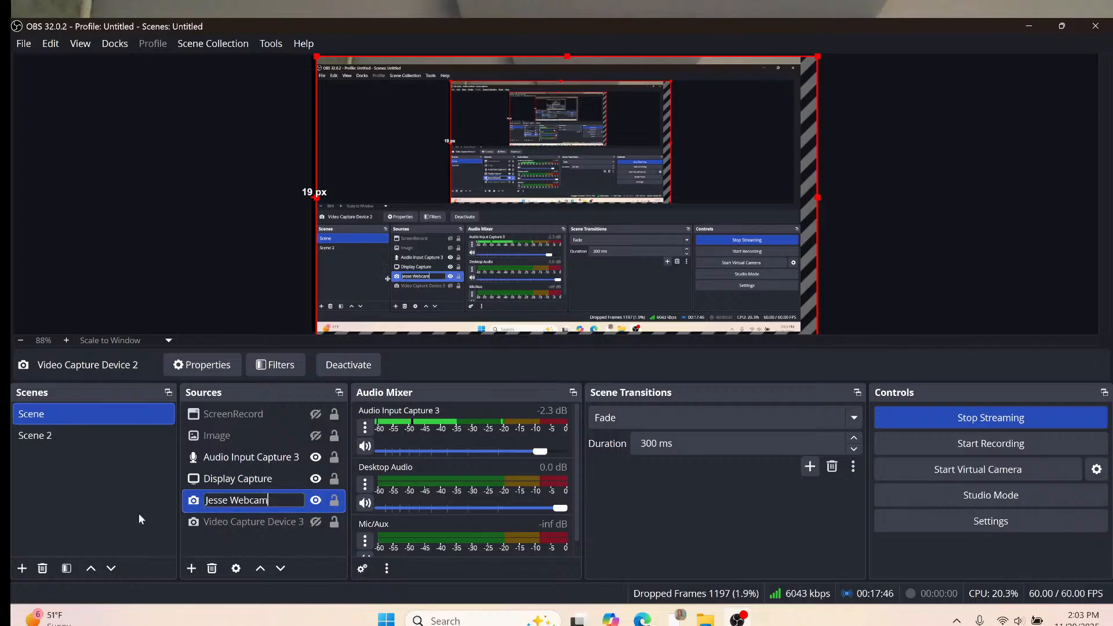
key(Return)
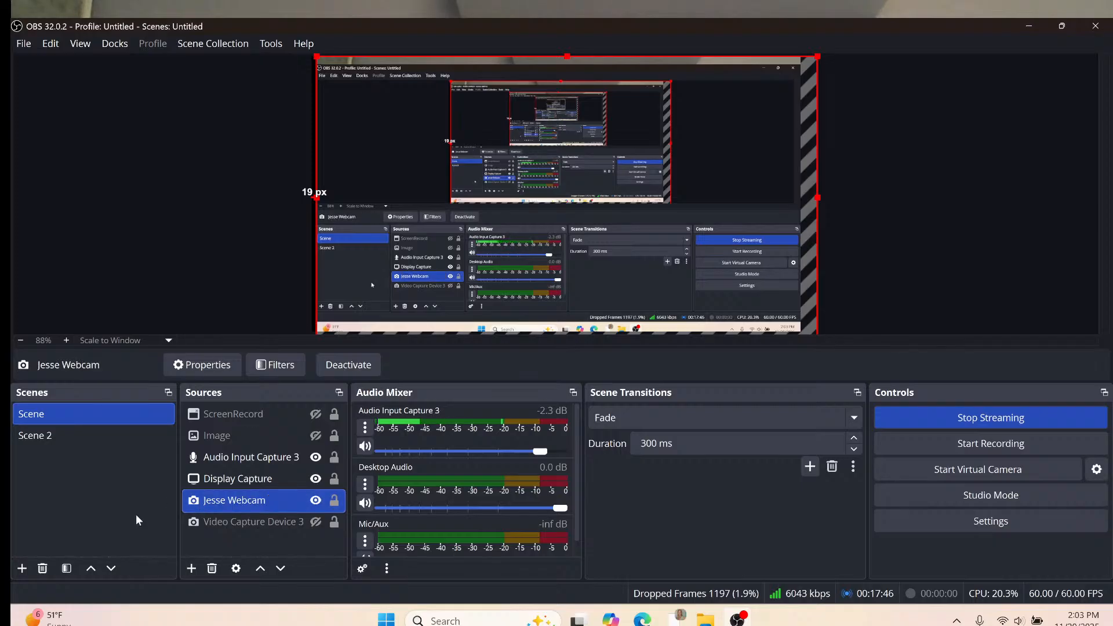
Change the Display Capture source's name to 'Screenshare' in the Sources list.
right_click(217, 480)
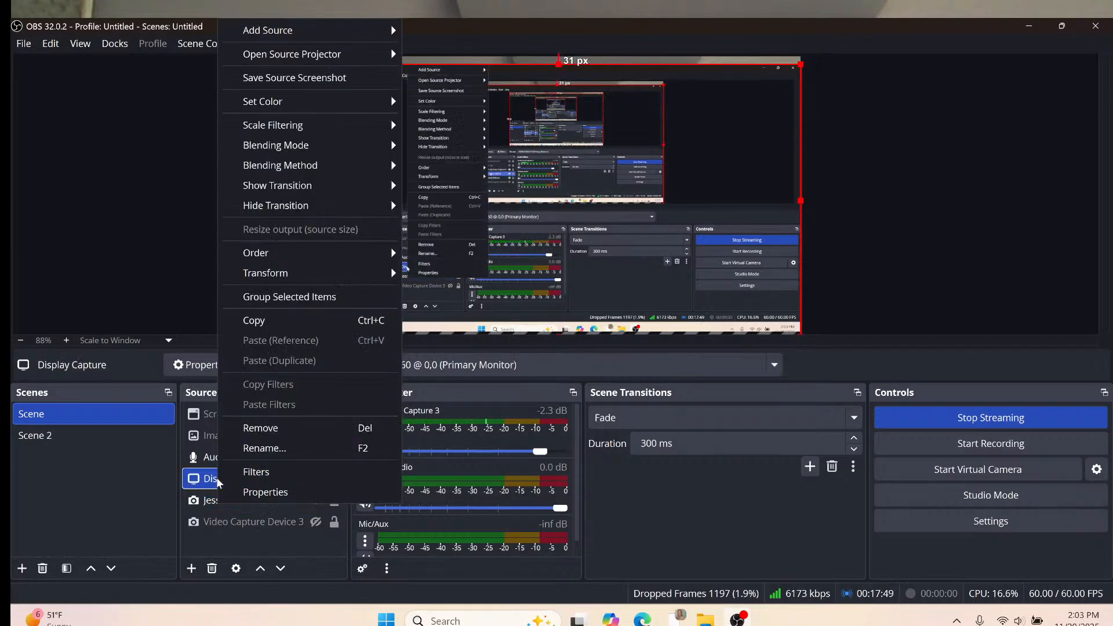
click(258, 448)
key(BackSpace)
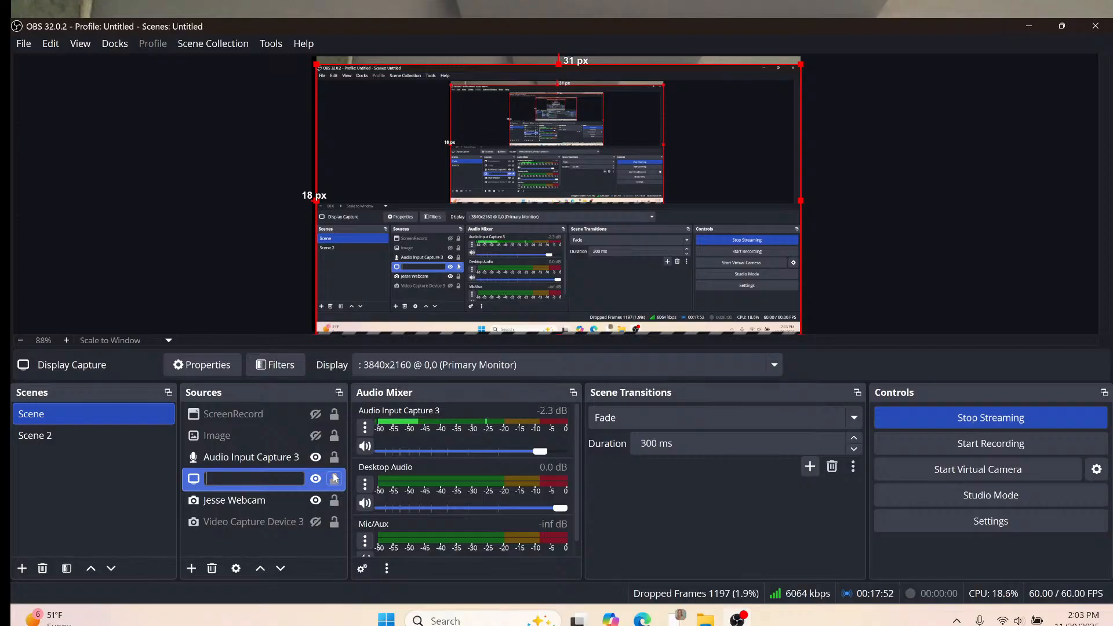
text(Scren)
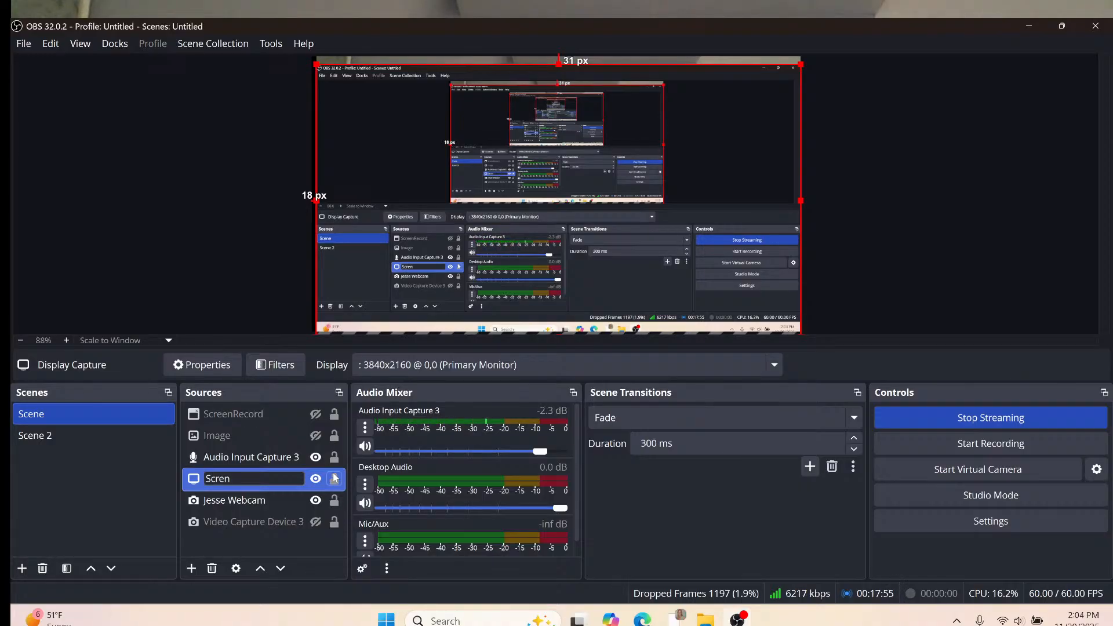
key(BackSpace)
text(een)
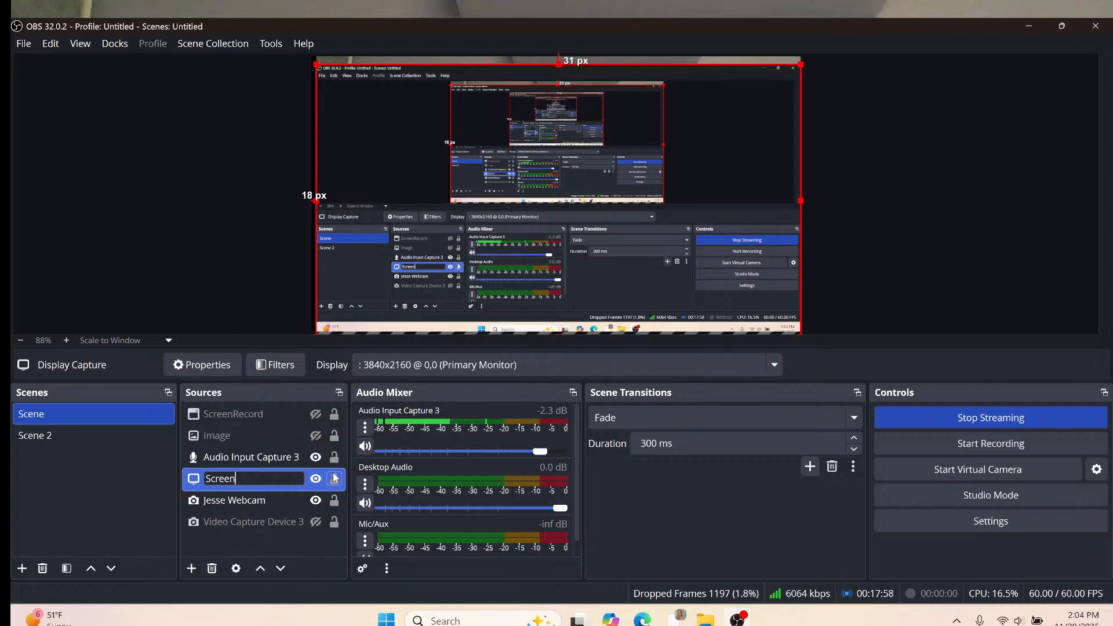
text(share)
key(Return)
Rename Audio Input Capture 3 to 'USBc Mic' so the mixer shows the new name.
right_click(265, 460)
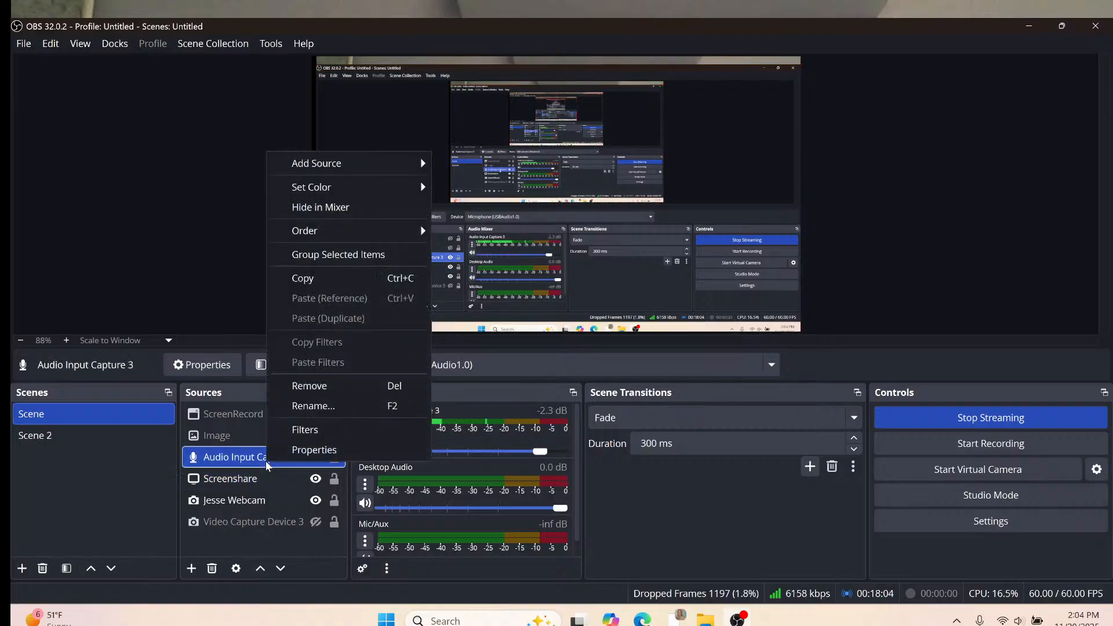
click(285, 407)
key(BackSpace)
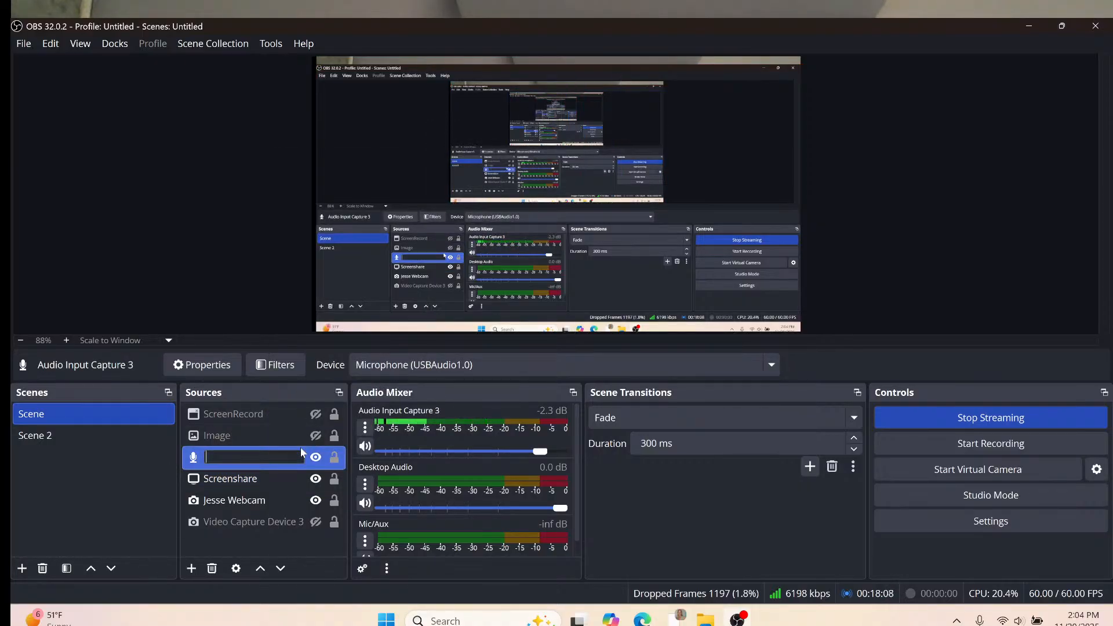
text(USBc)
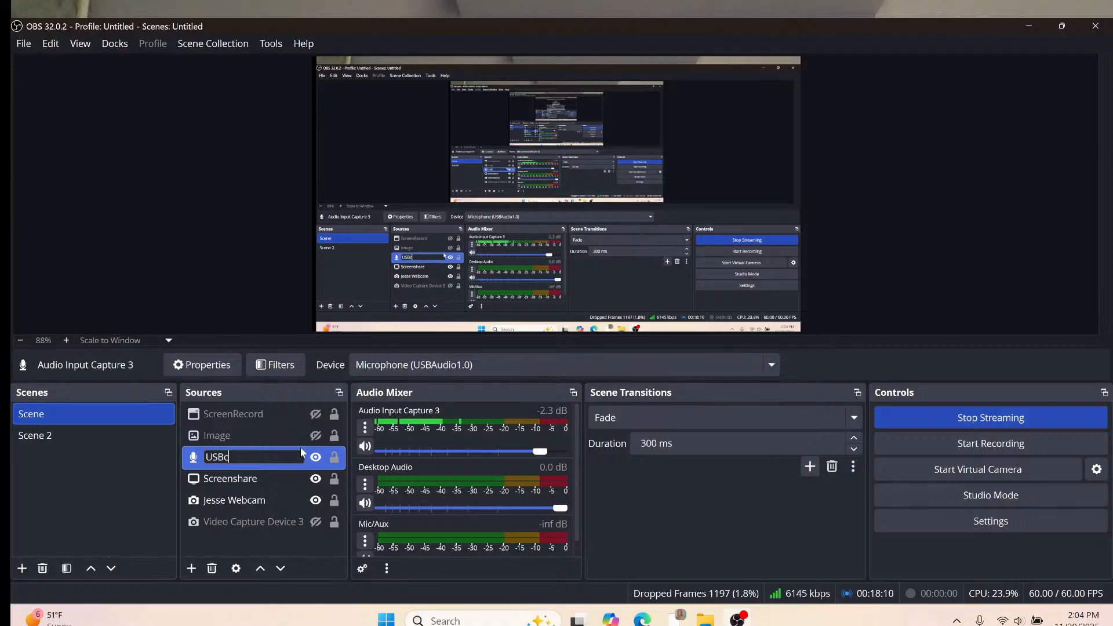
text( Mic)
key(Return)
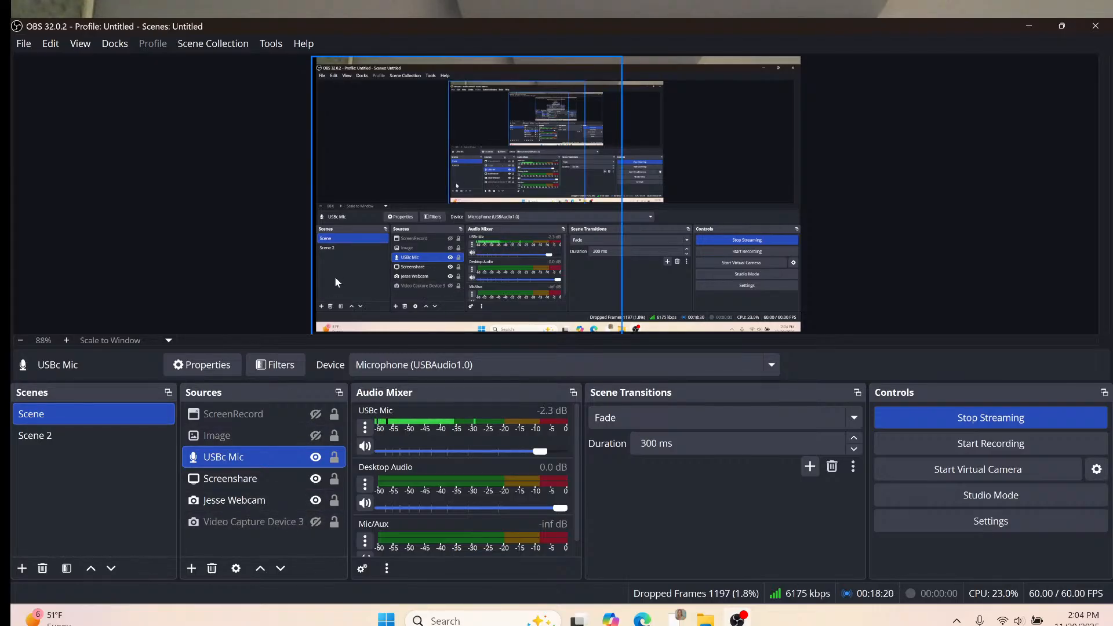
click(380, 203)
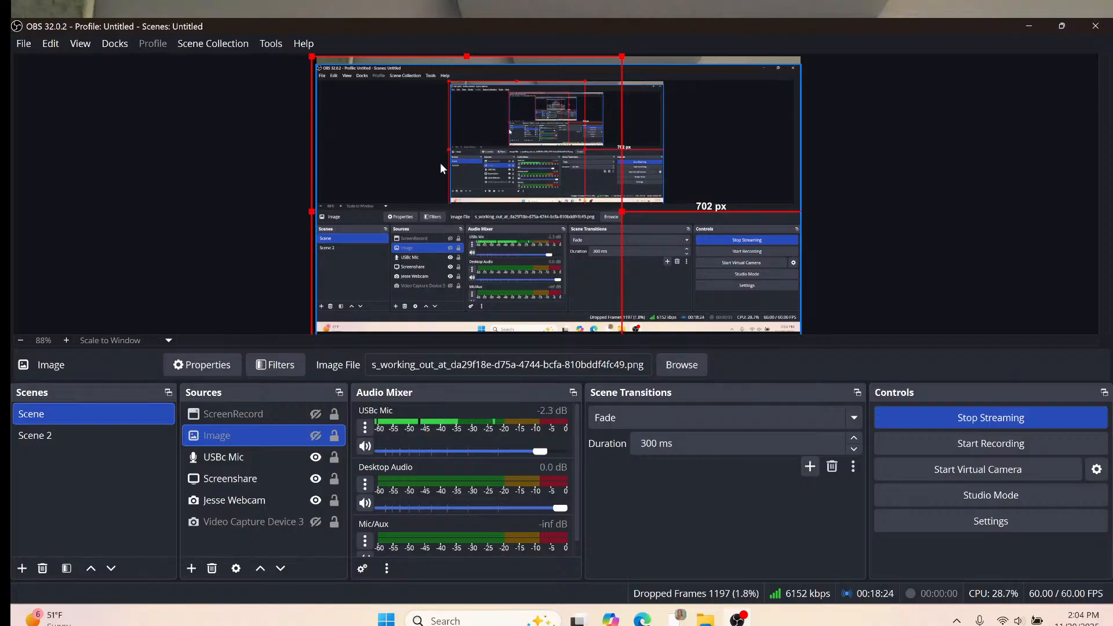
Resize Screenshare from its top-left handle, settling 44 px from the top and 41 px from the left.
click(245, 482)
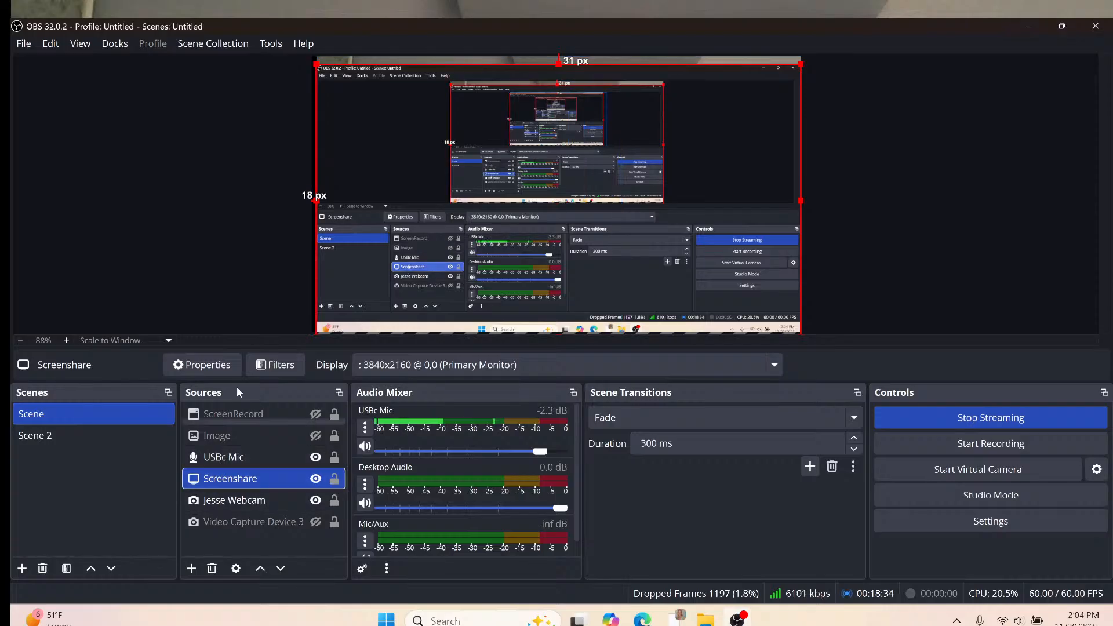
drag(316, 64, 497, 173)
drag(731, 354, 959, 512)
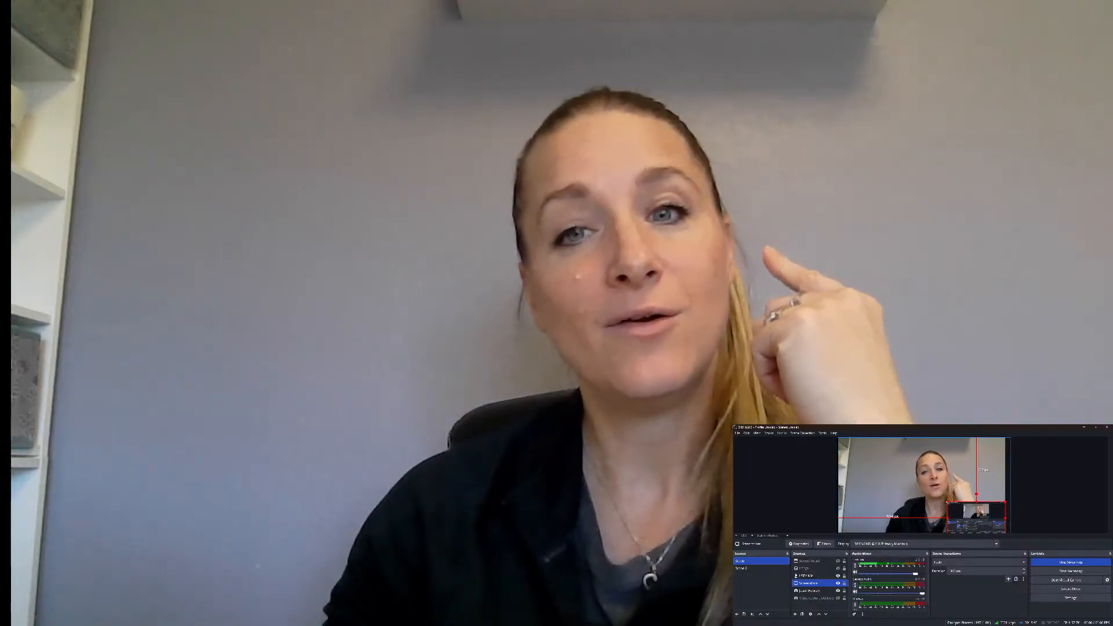
drag(948, 502, 823, 458)
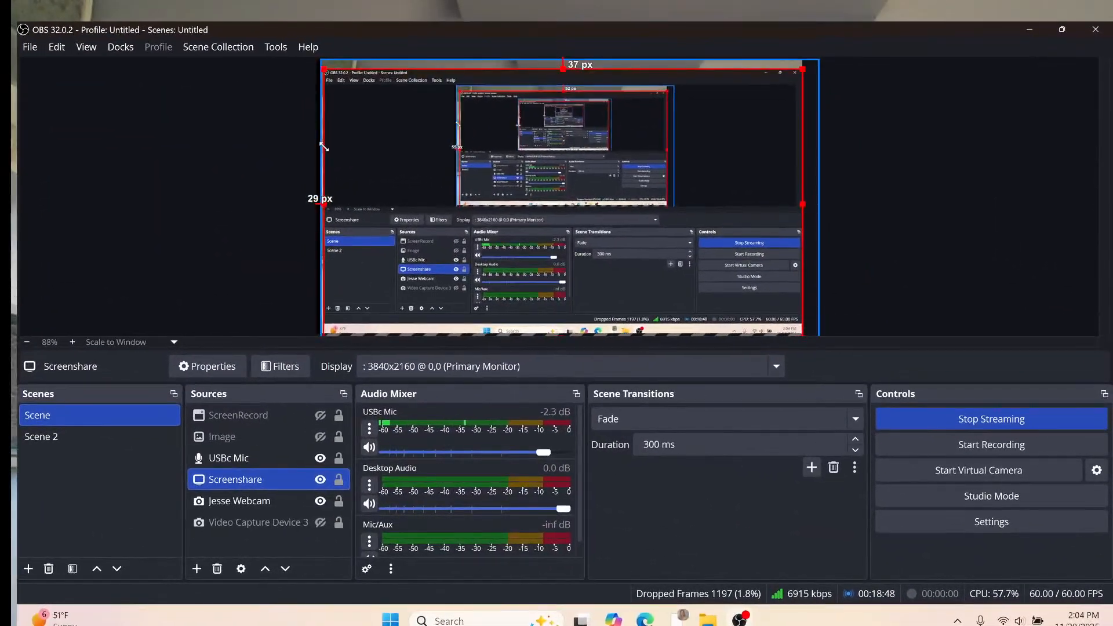
mouse_move(324, 147)
mouse_down()
mouse_move(314, 141)
mouse_move(330, 149)
mouse_up()
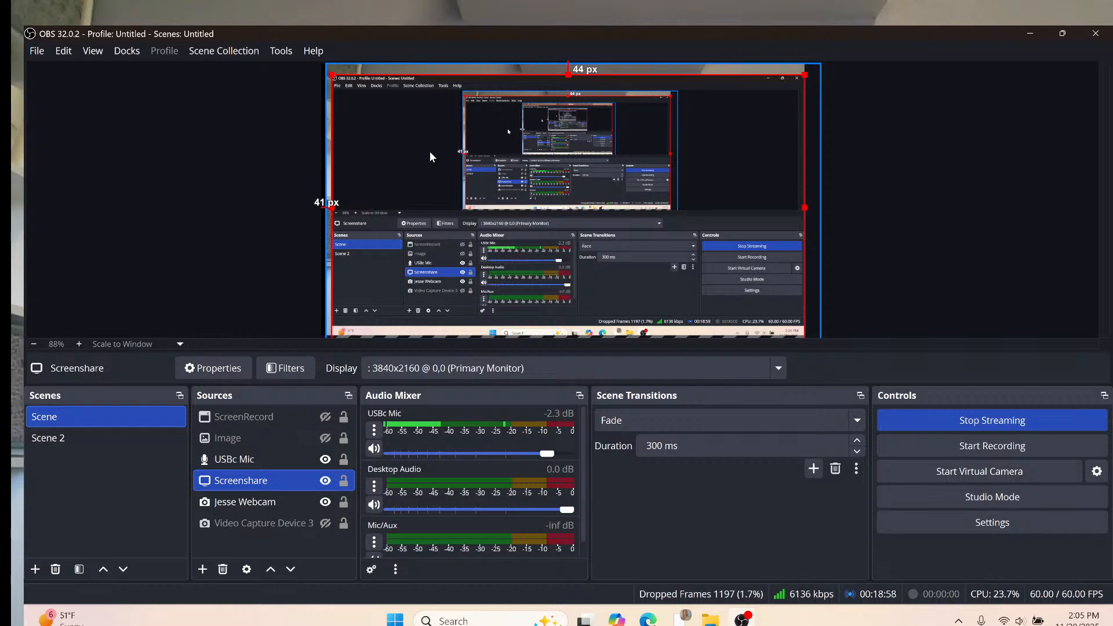
Set Video Capture Device 3's device to Integrated Webcam and close its properties.
click(246, 504)
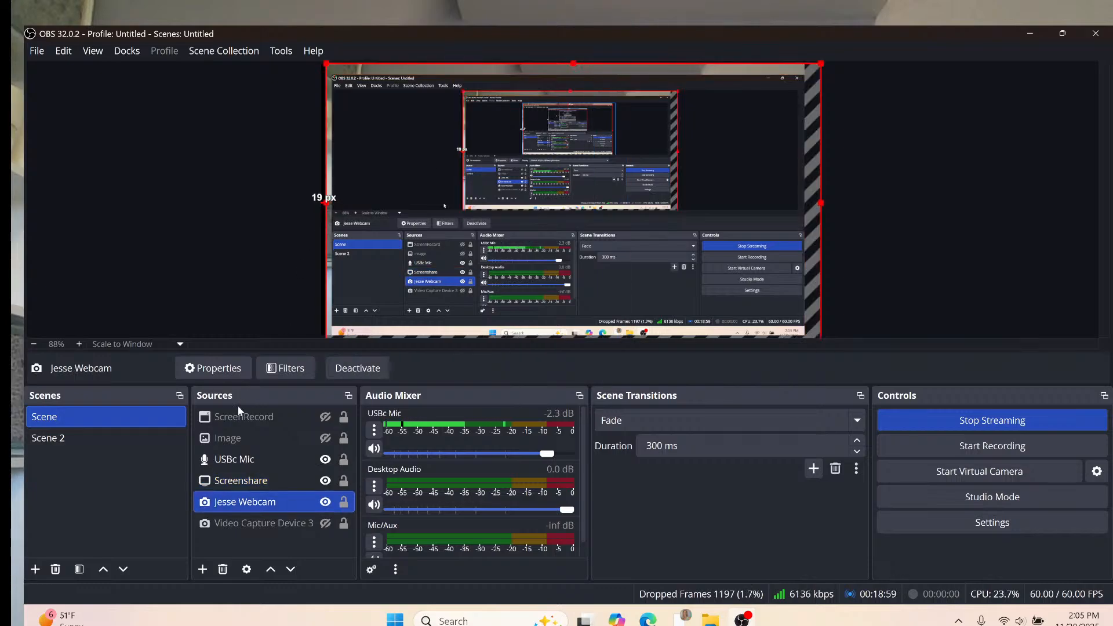
right_click(241, 508)
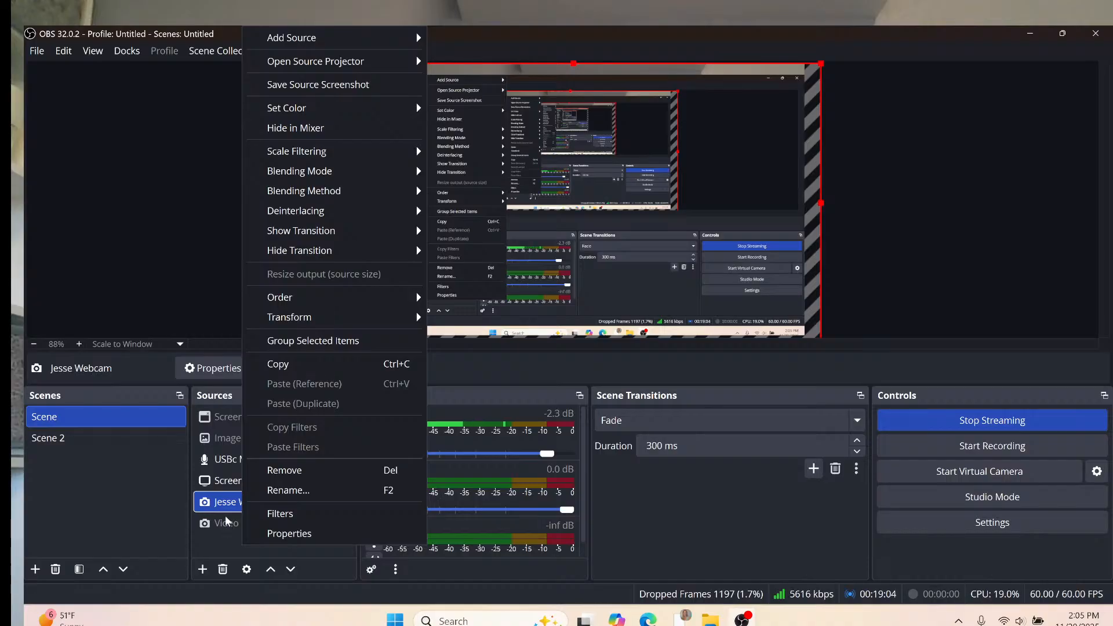
click(221, 523)
double_click(221, 523)
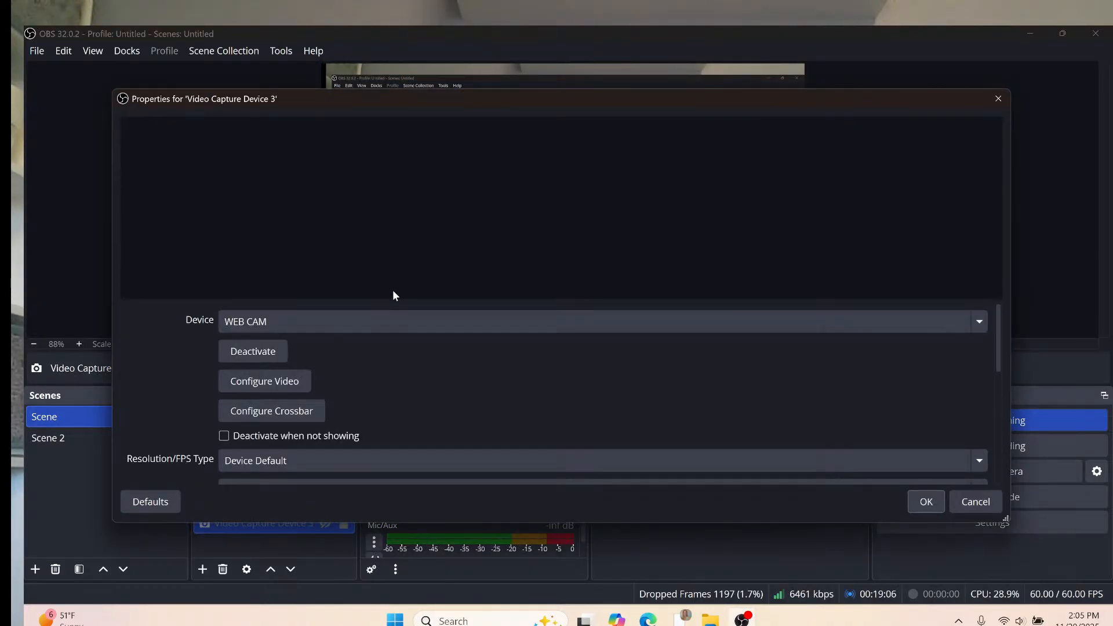
click(380, 324)
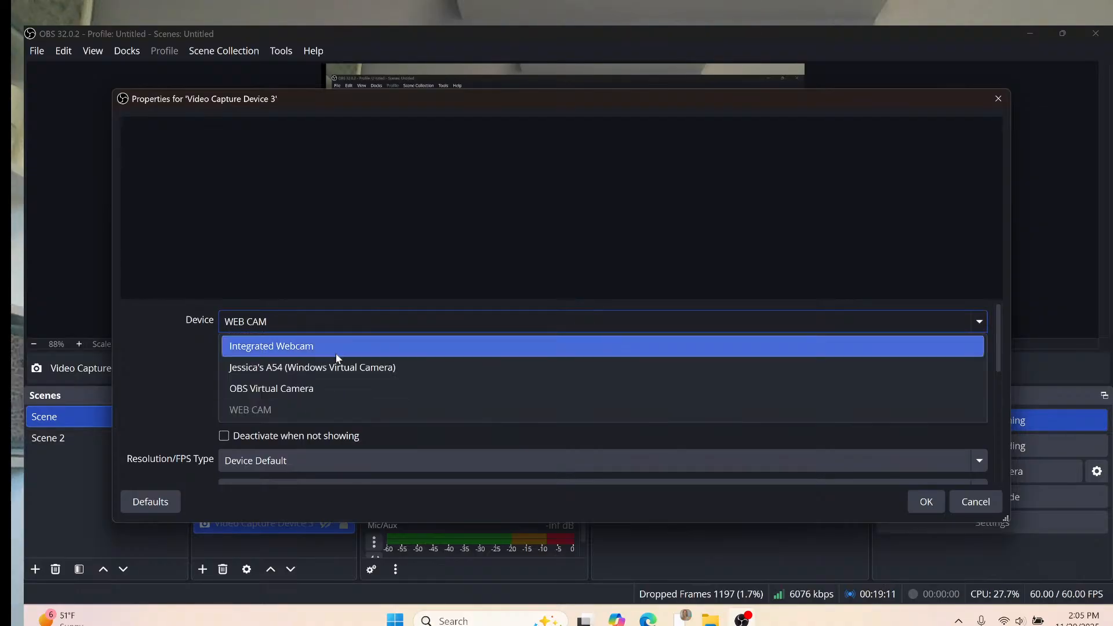
click(326, 351)
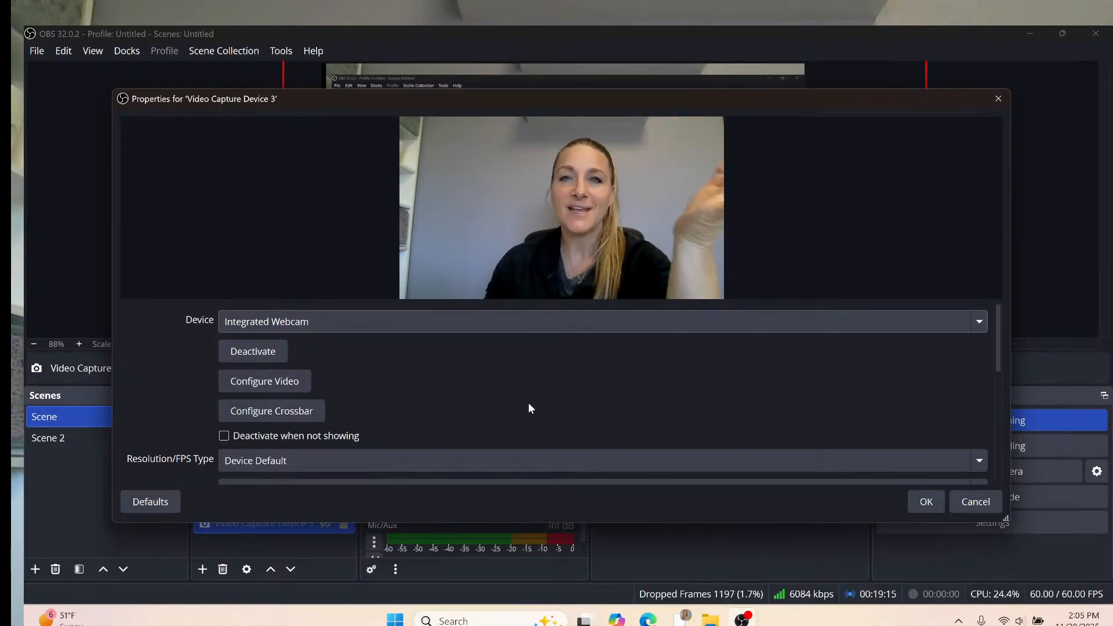
click(926, 502)
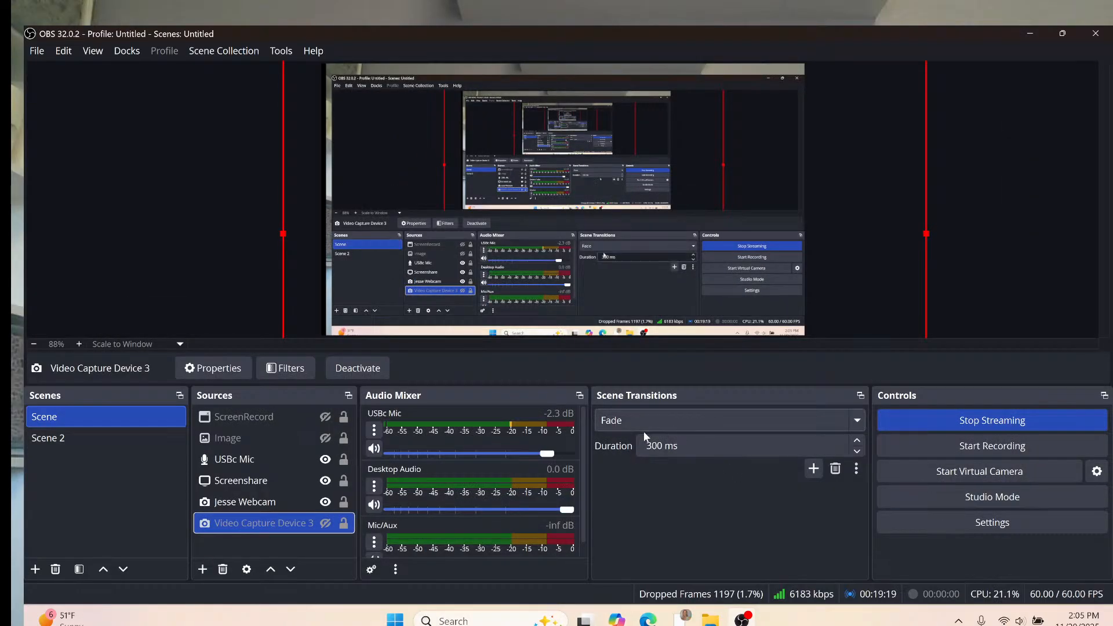
Unhide Video Capture Device 3 with its eye icon so it appears in the scene.
click(325, 523)
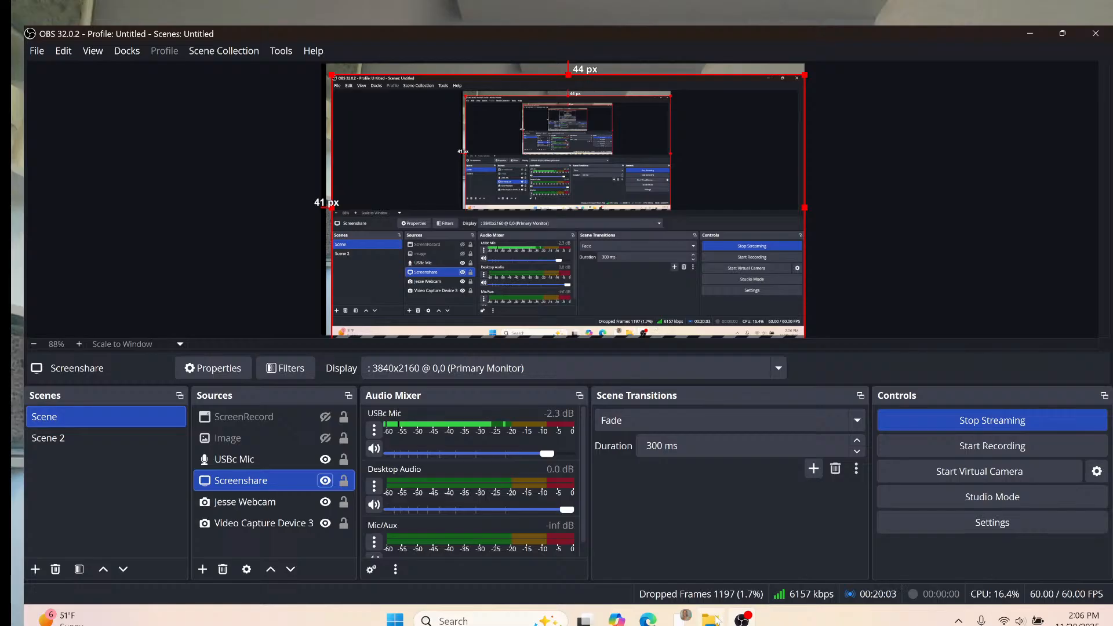
mouse_move(722, 619)
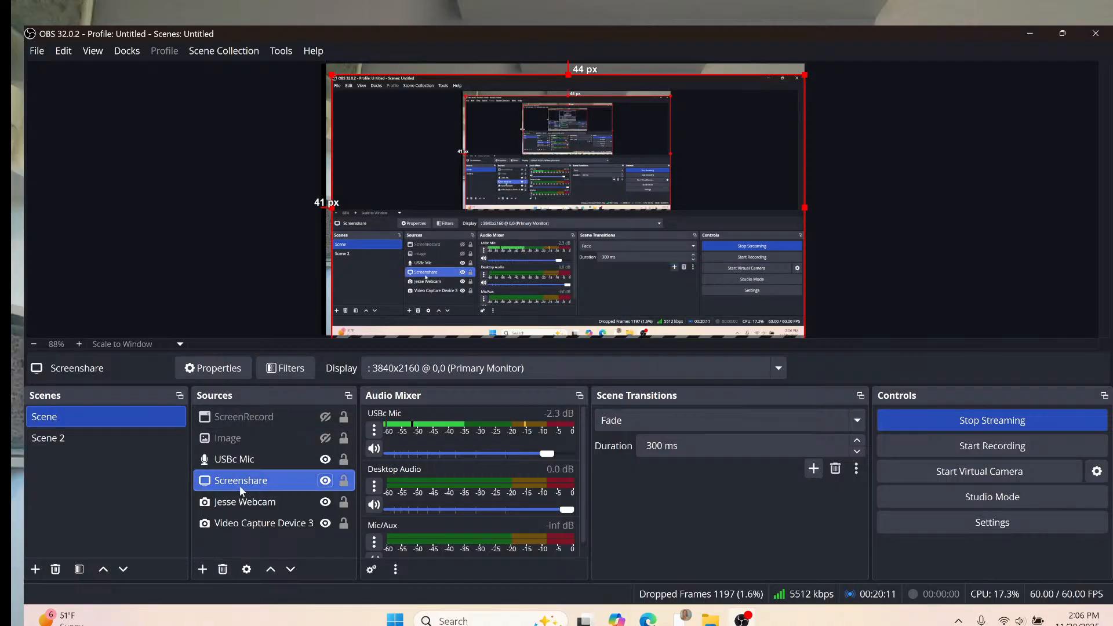
Delete the ScreenRecord source from Sources, confirming the removal.
click(249, 416)
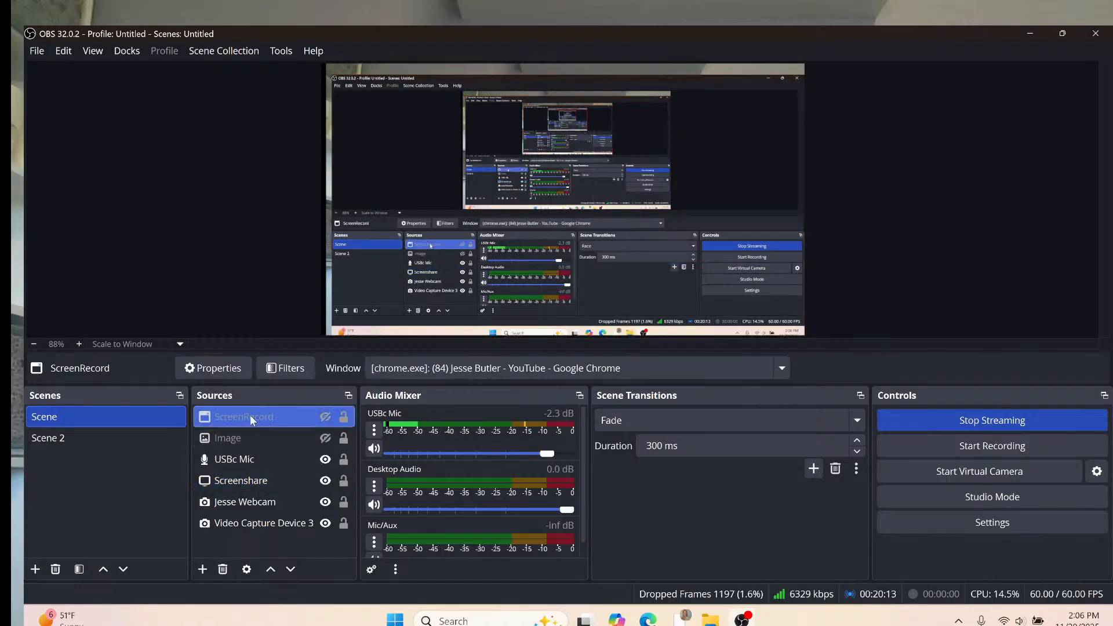
click(224, 570)
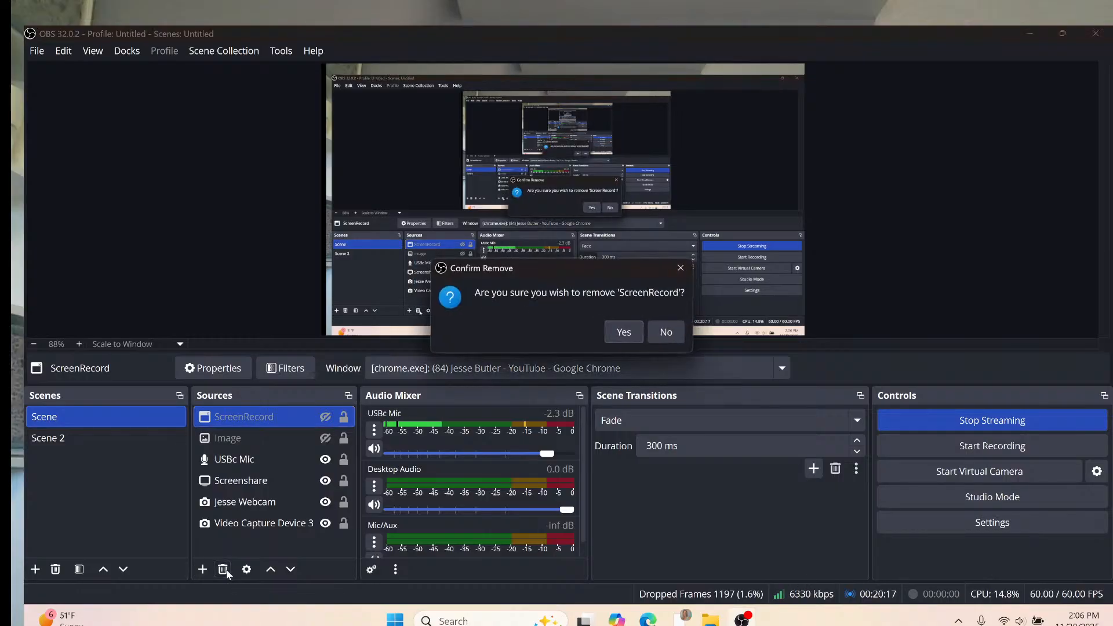
click(628, 334)
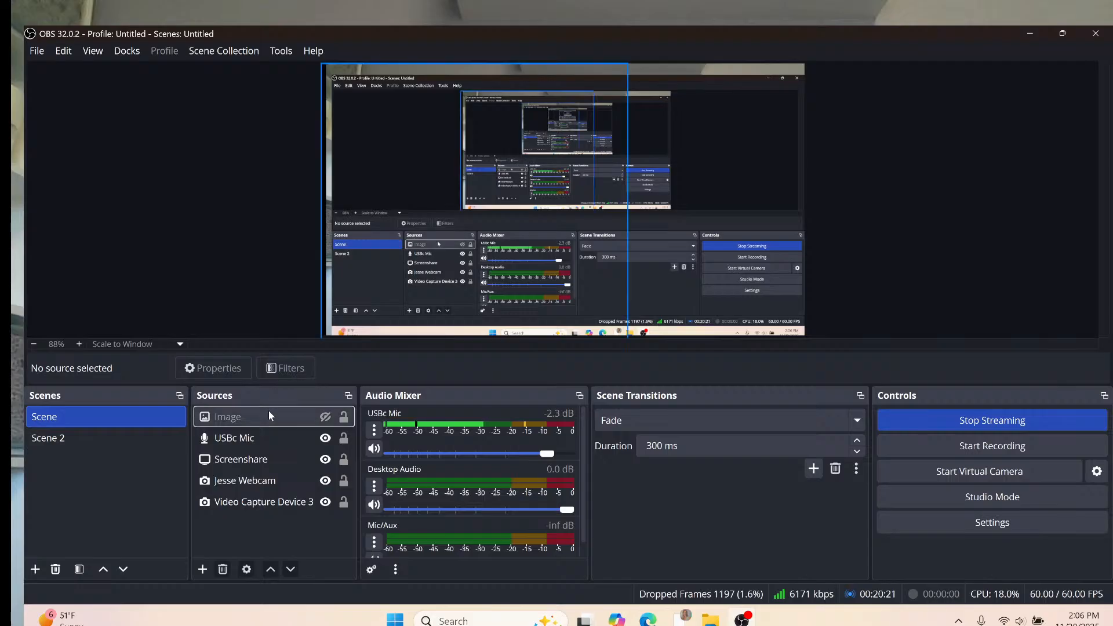
Add a new Image source named 'thumbnail' via Create new.
click(203, 569)
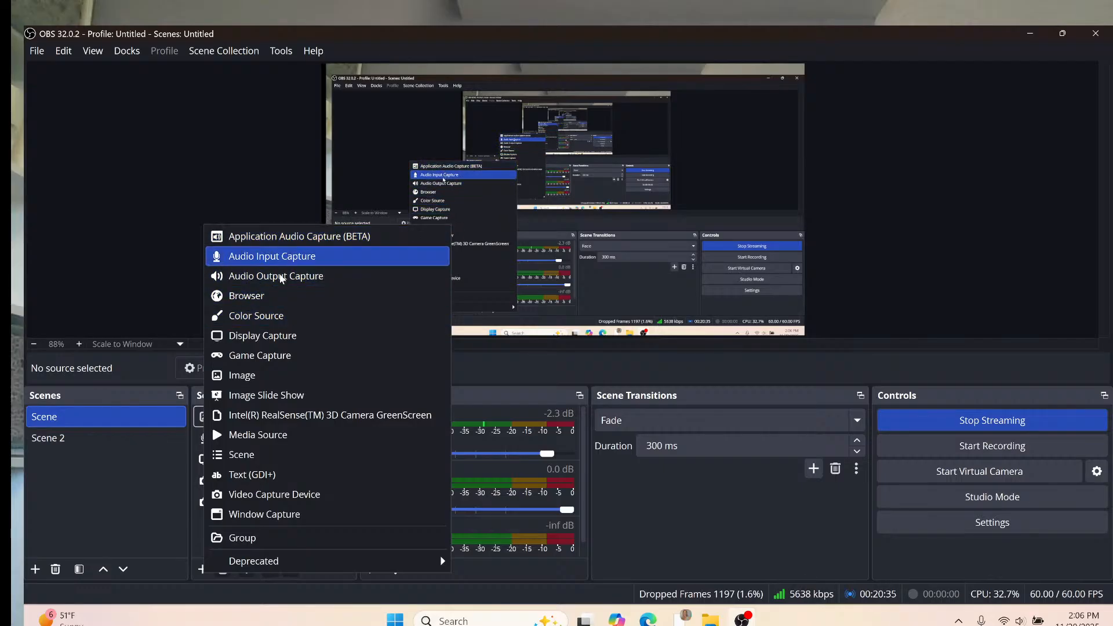
click(255, 377)
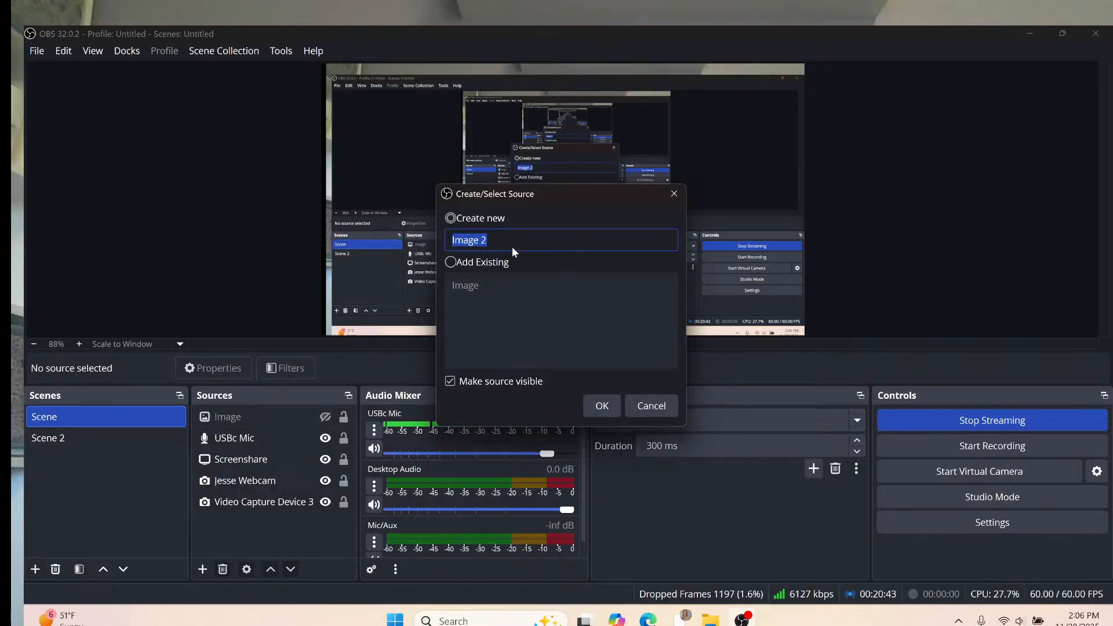
key(BackSpace)
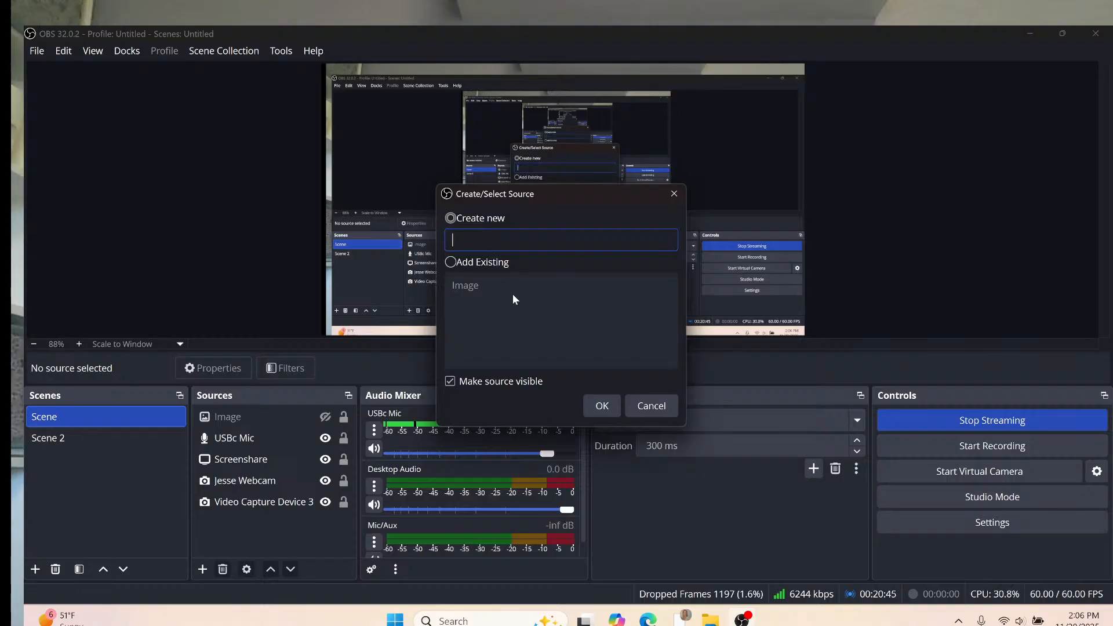
text(thumbnail)
click(451, 263)
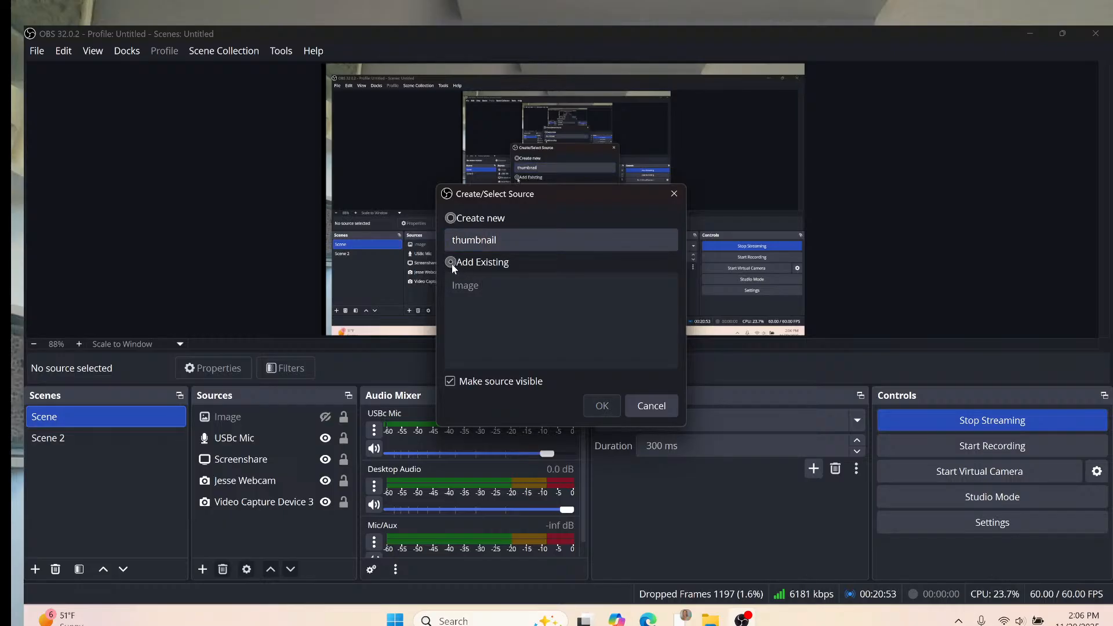
click(450, 219)
click(603, 406)
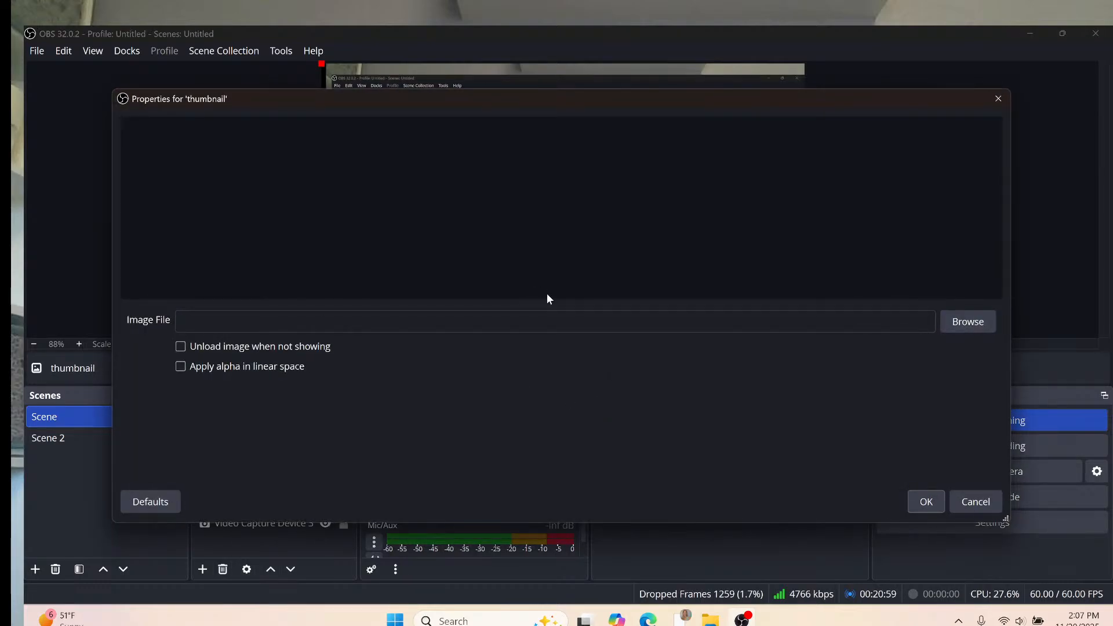
Set the thumbnail source's image file to live.png from the Downloads folder and confirm.
click(986, 322)
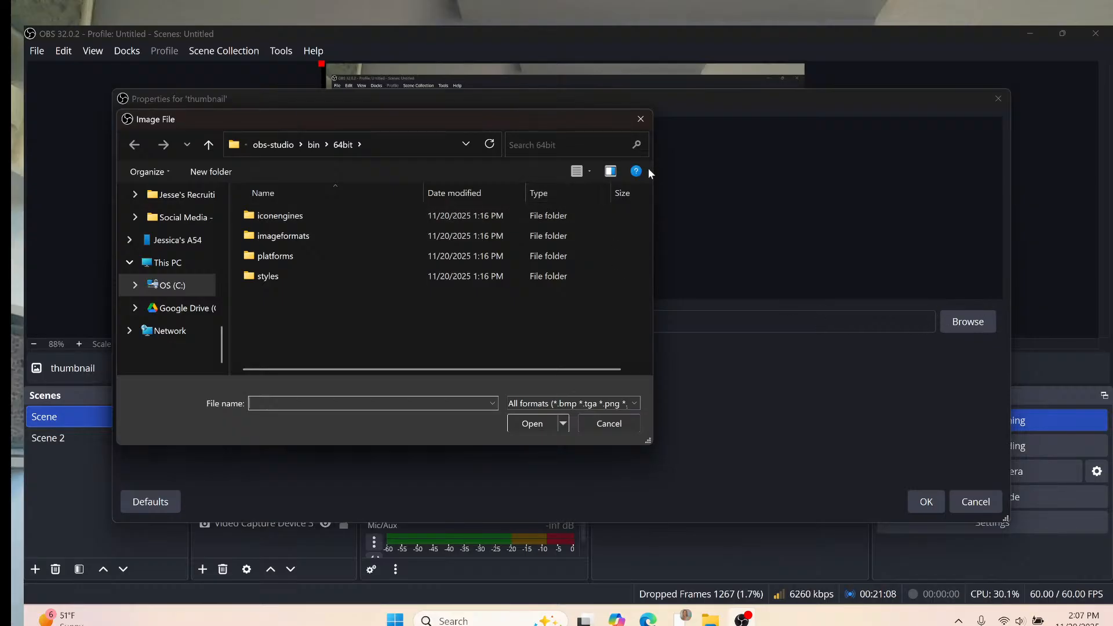
drag(222, 352, 232, 165)
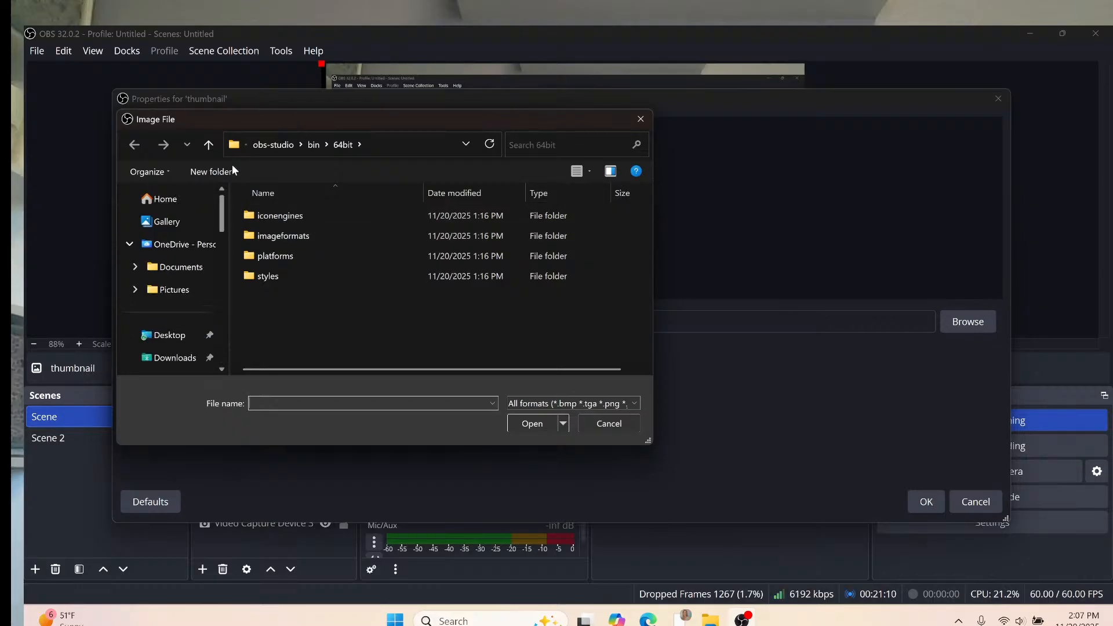
click(180, 358)
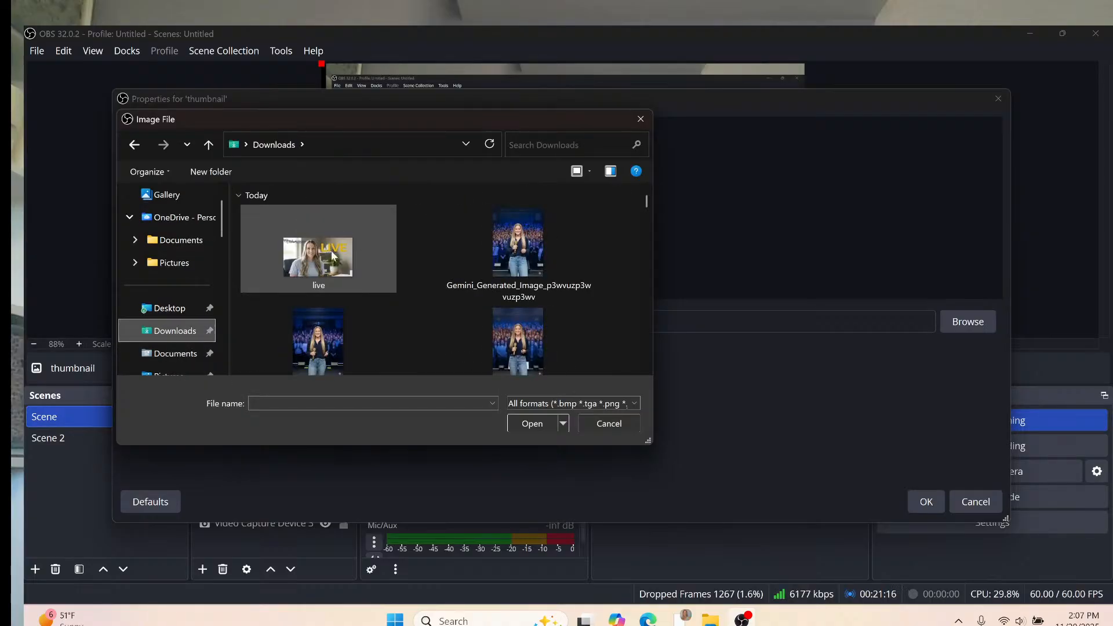
click(327, 259)
click(529, 423)
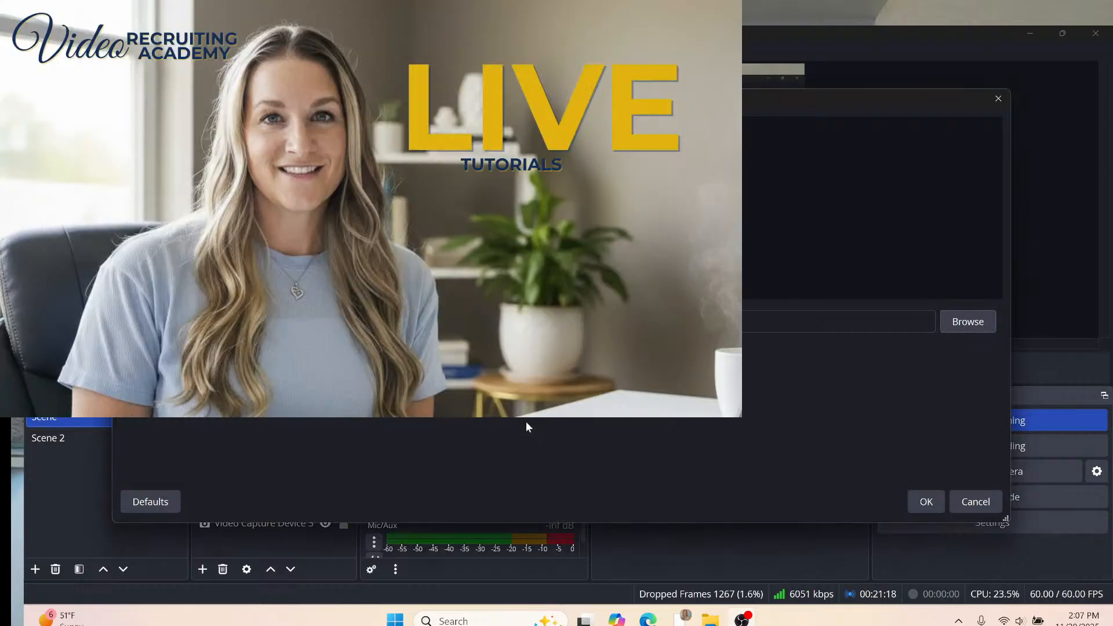
click(921, 504)
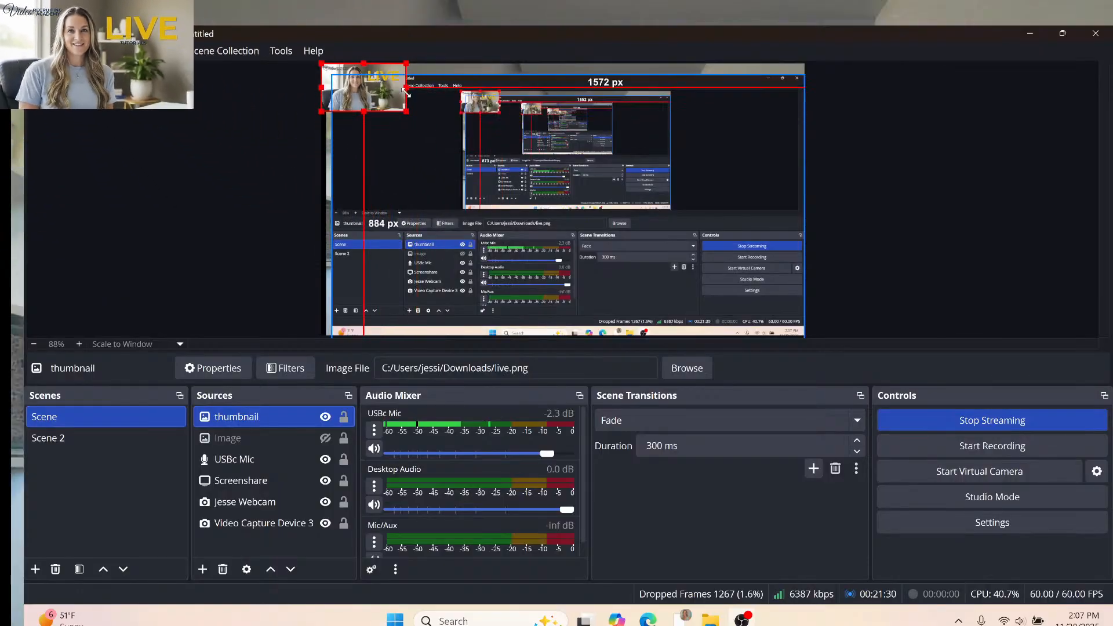
Move the thumbnail image to the preview's top-left, order it below Screenshare, and hide it.
drag(383, 93, 396, 111)
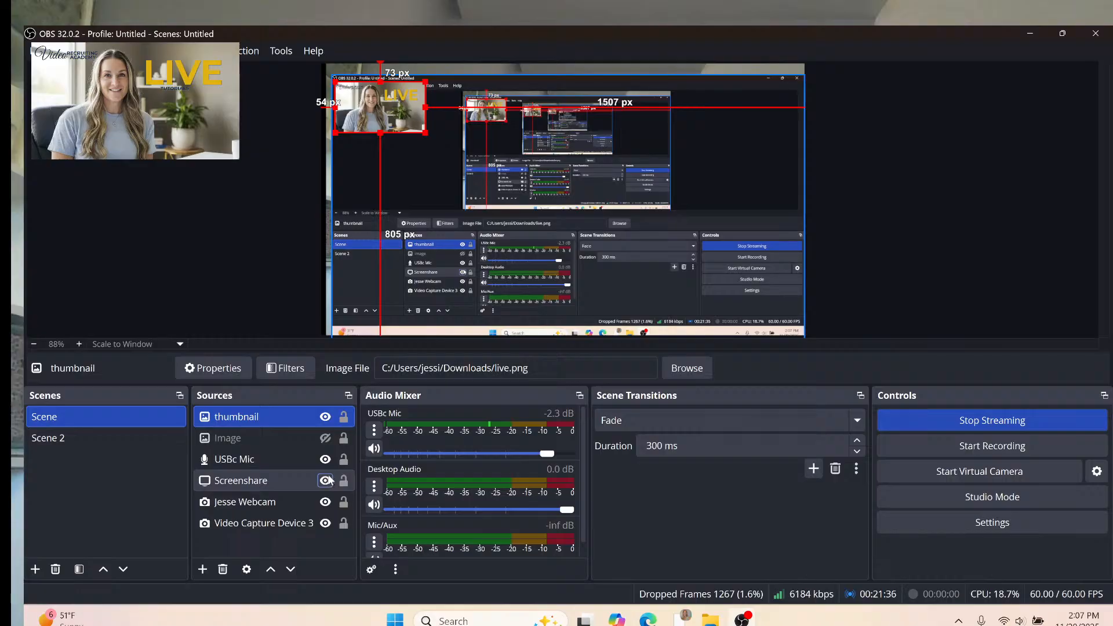
click(325, 417)
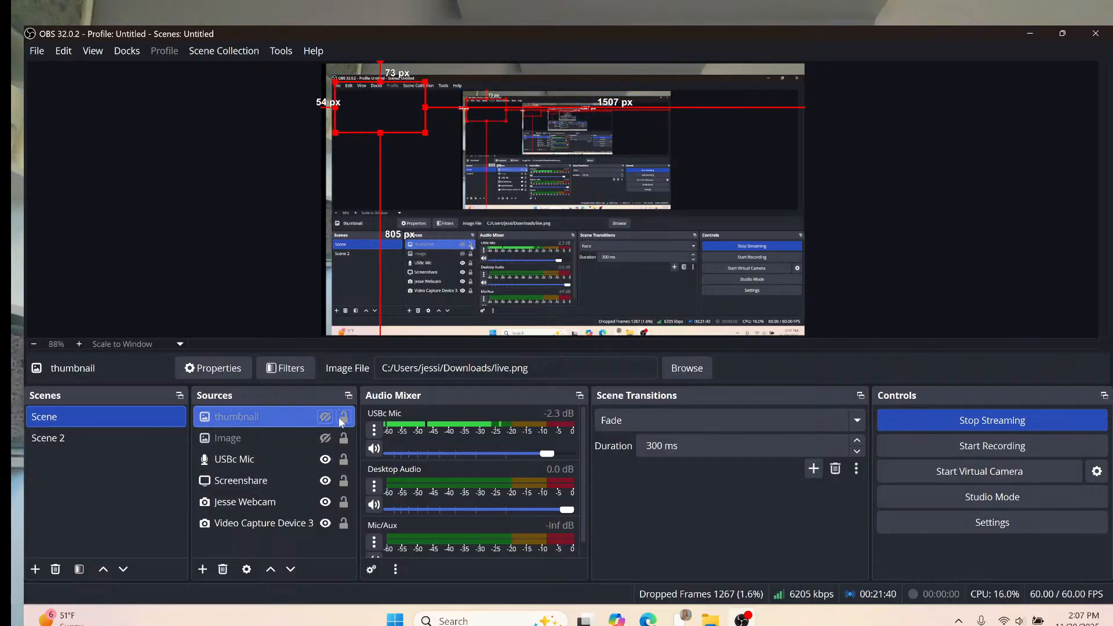
click(326, 417)
drag(314, 419, 308, 495)
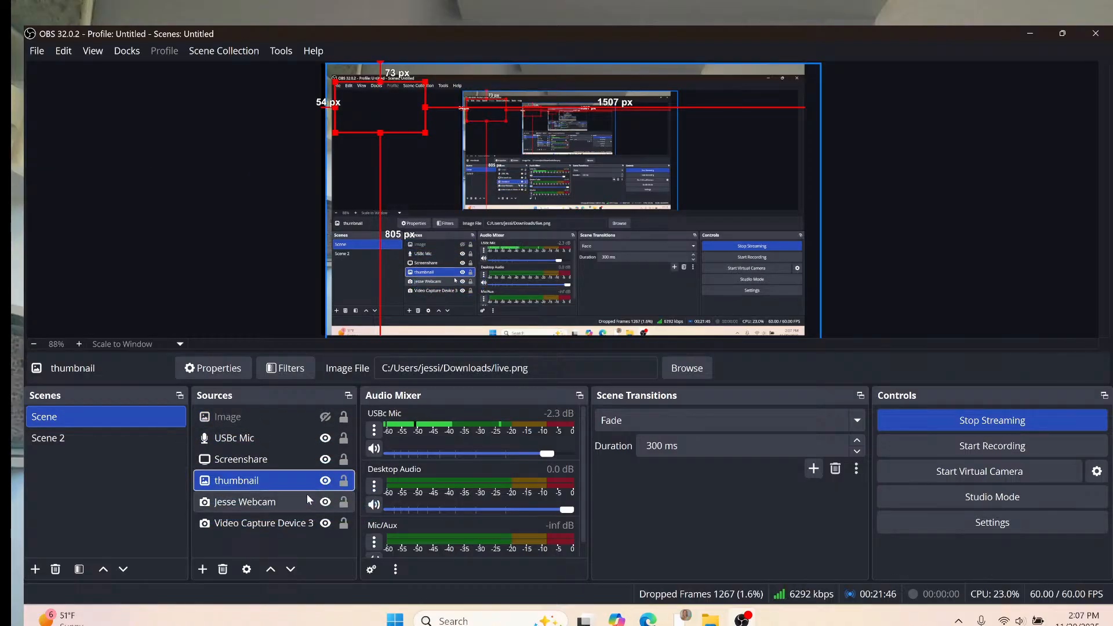
mouse_move(377, 113)
mouse_down()
mouse_move(368, 87)
mouse_move(379, 84)
mouse_move(379, 96)
mouse_up()
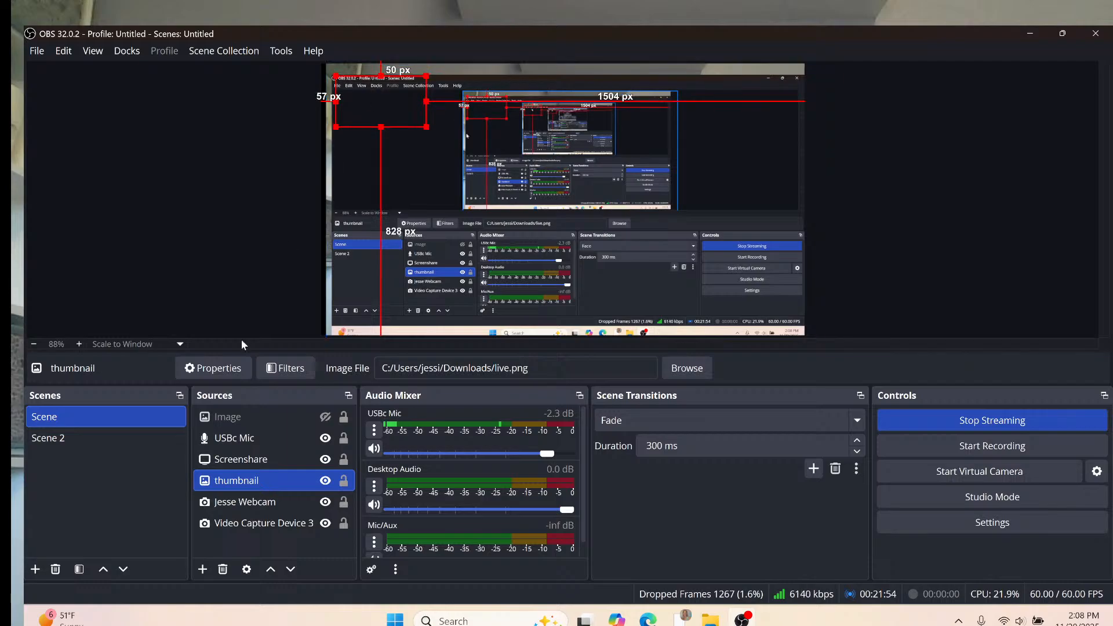
click(325, 481)
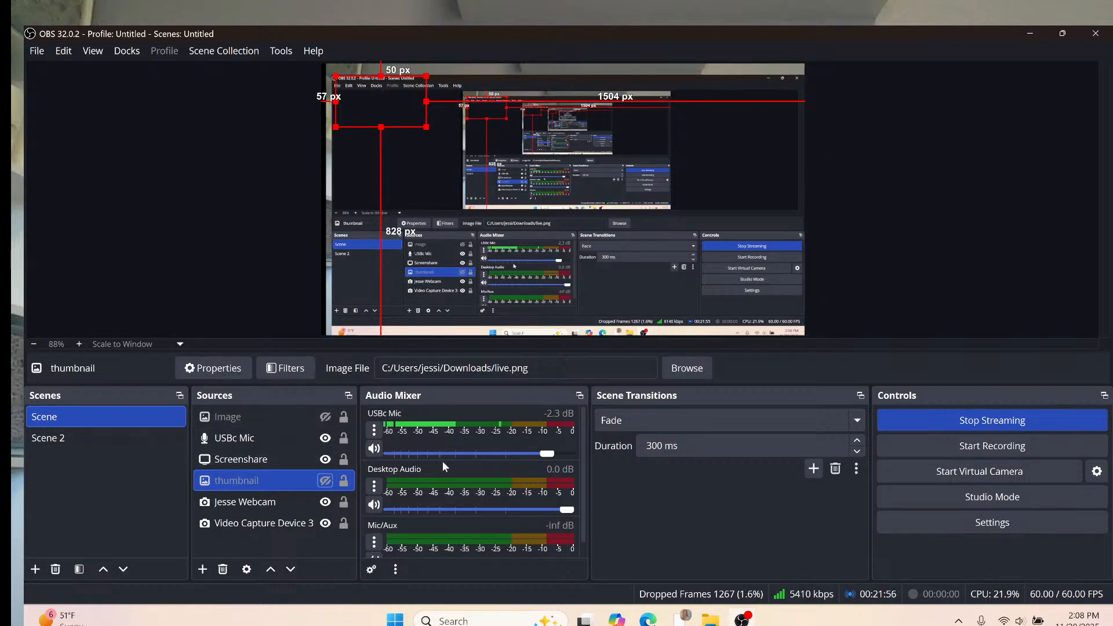
key(Up)
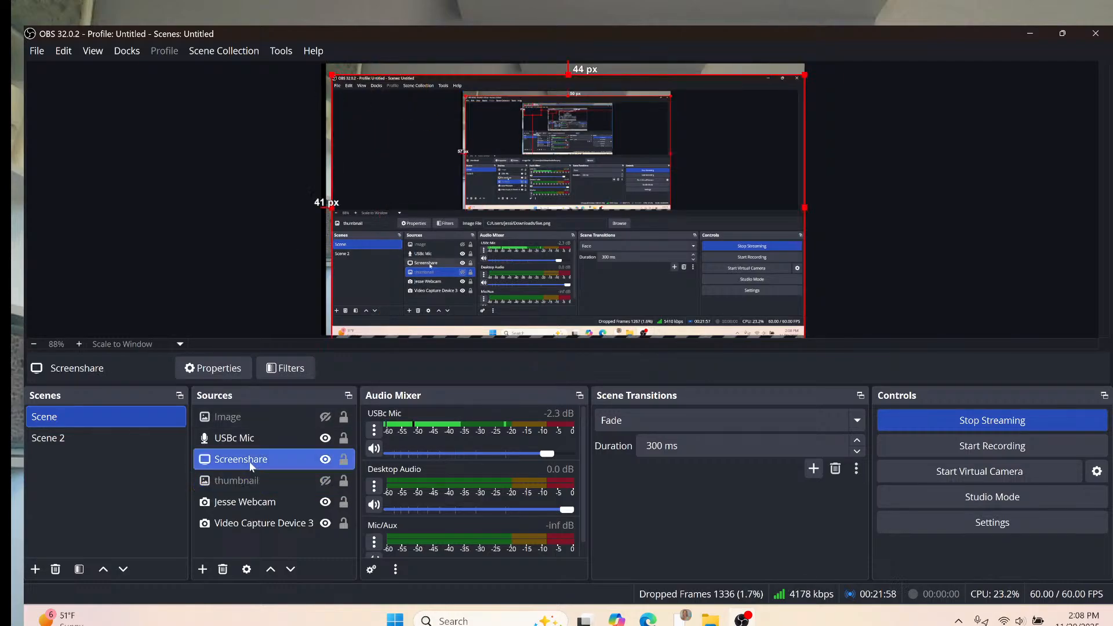
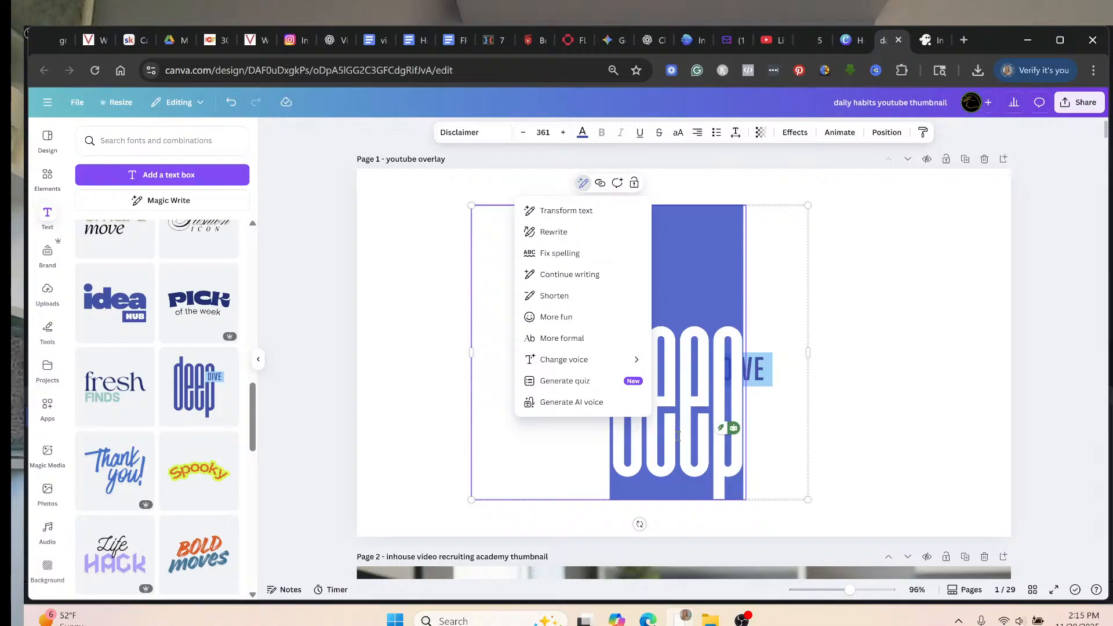
Shrink the deep DIVE graphic to size 157 and place it in the page's bottom-left corner.
click(584, 215)
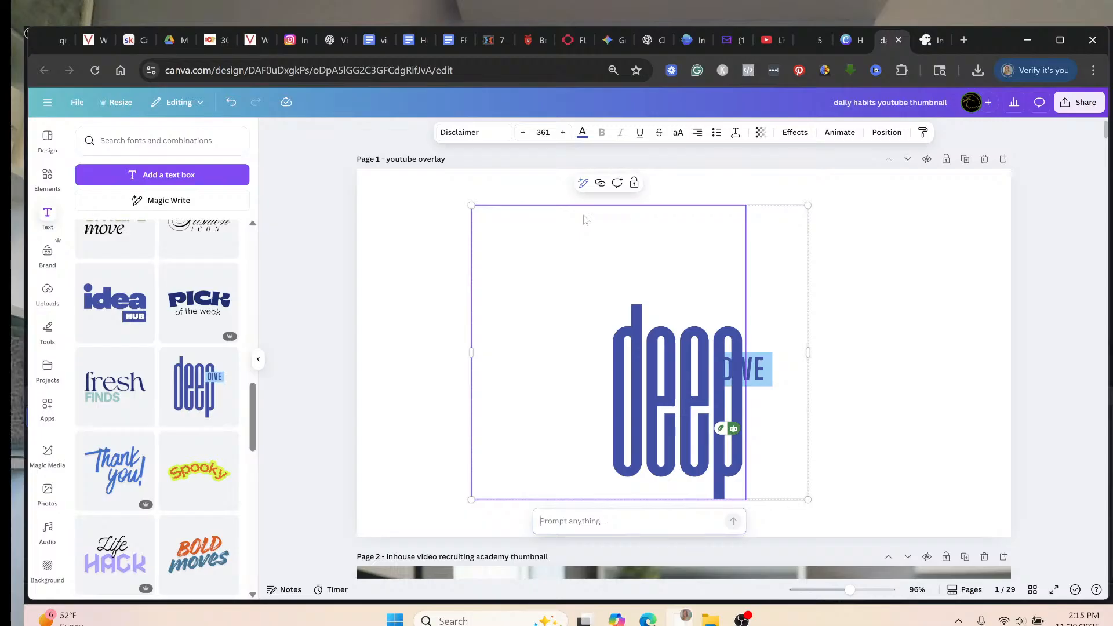
click(876, 331)
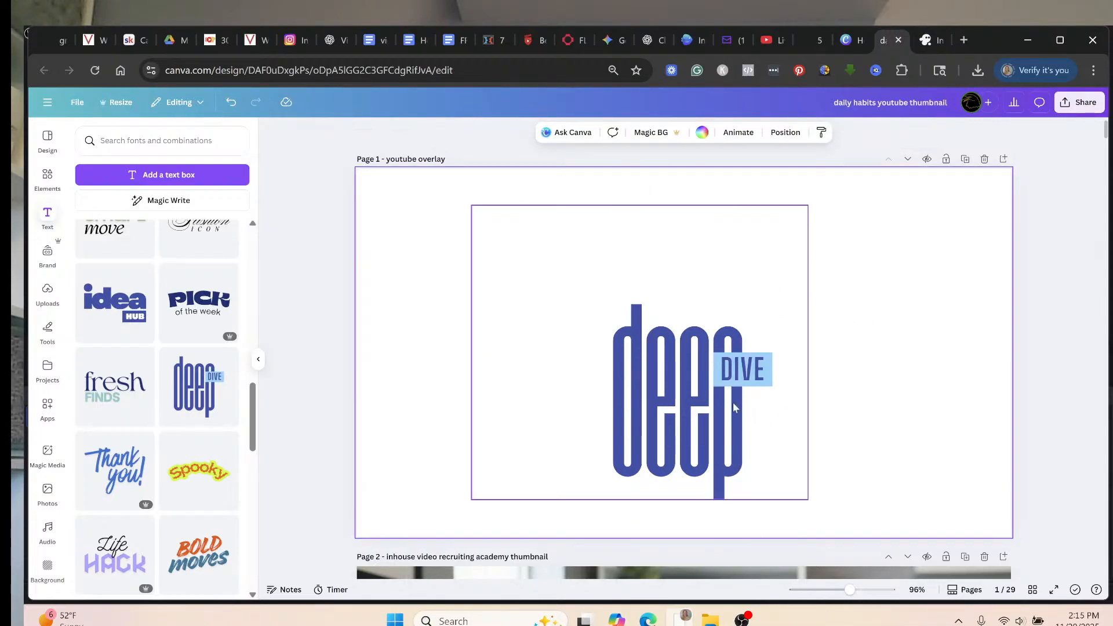
drag(678, 381, 666, 419)
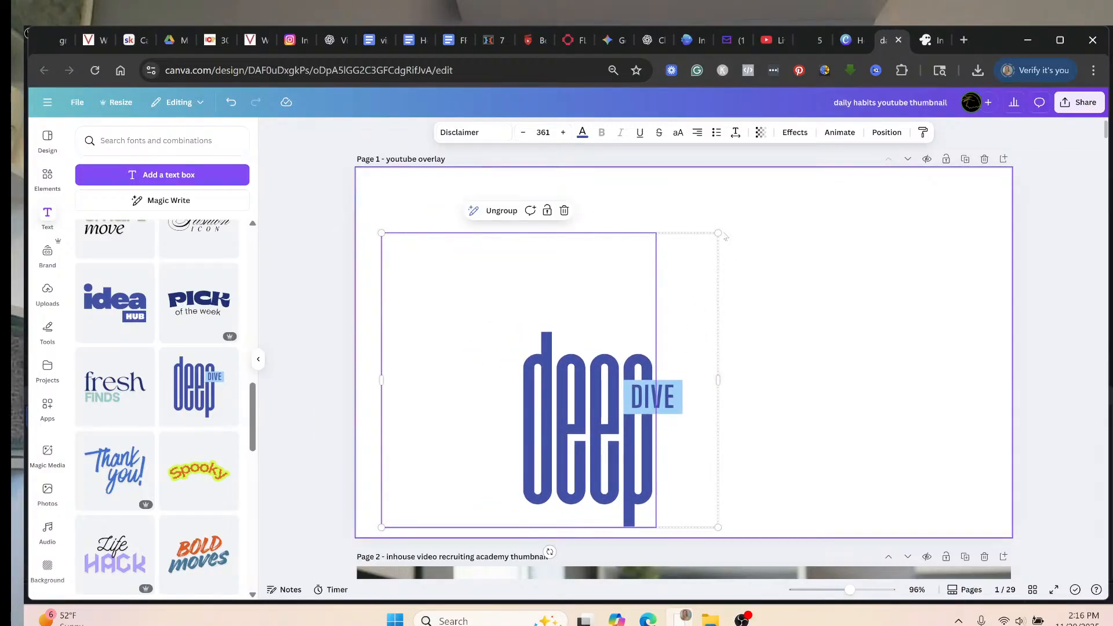
drag(716, 233, 520, 397)
mouse_move(461, 496)
mouse_down()
mouse_move(457, 440)
mouse_move(441, 468)
mouse_move(467, 494)
mouse_up()
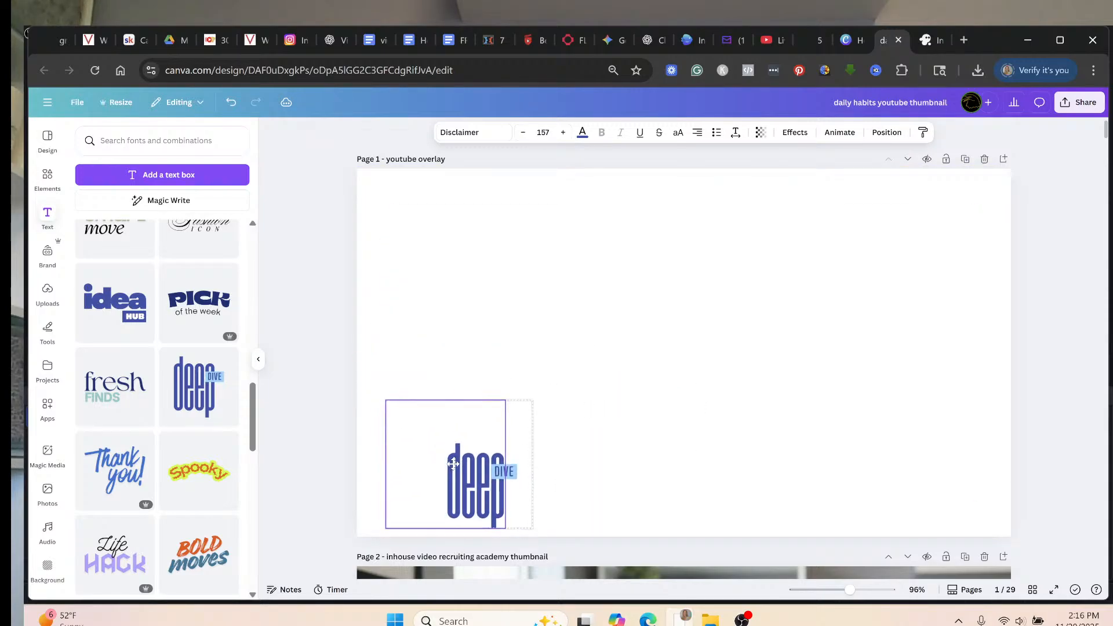
click(679, 358)
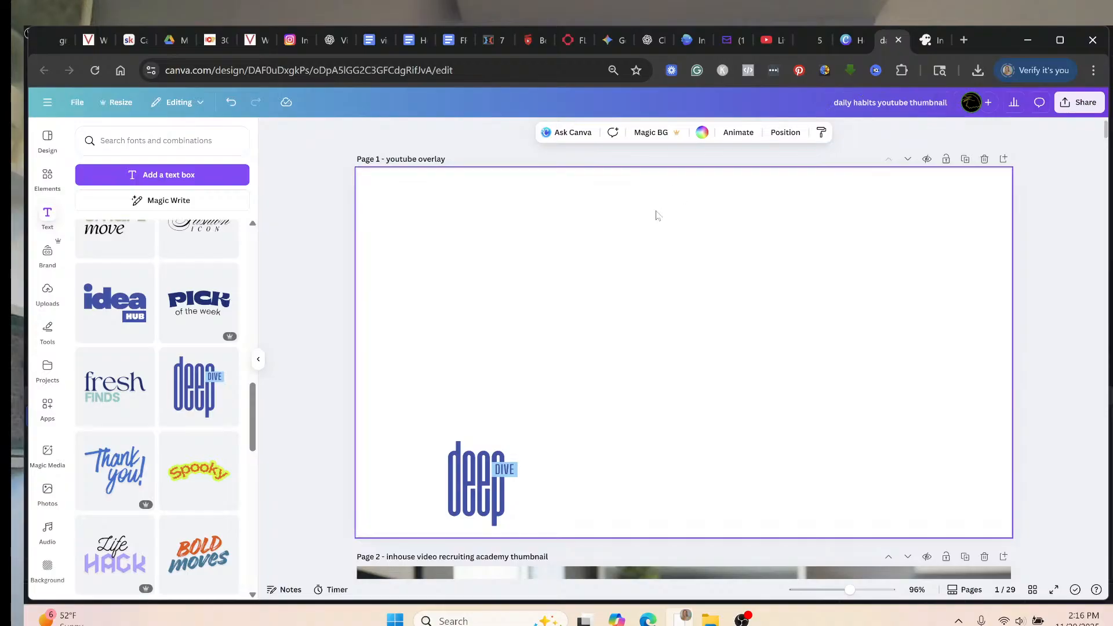
click(479, 476)
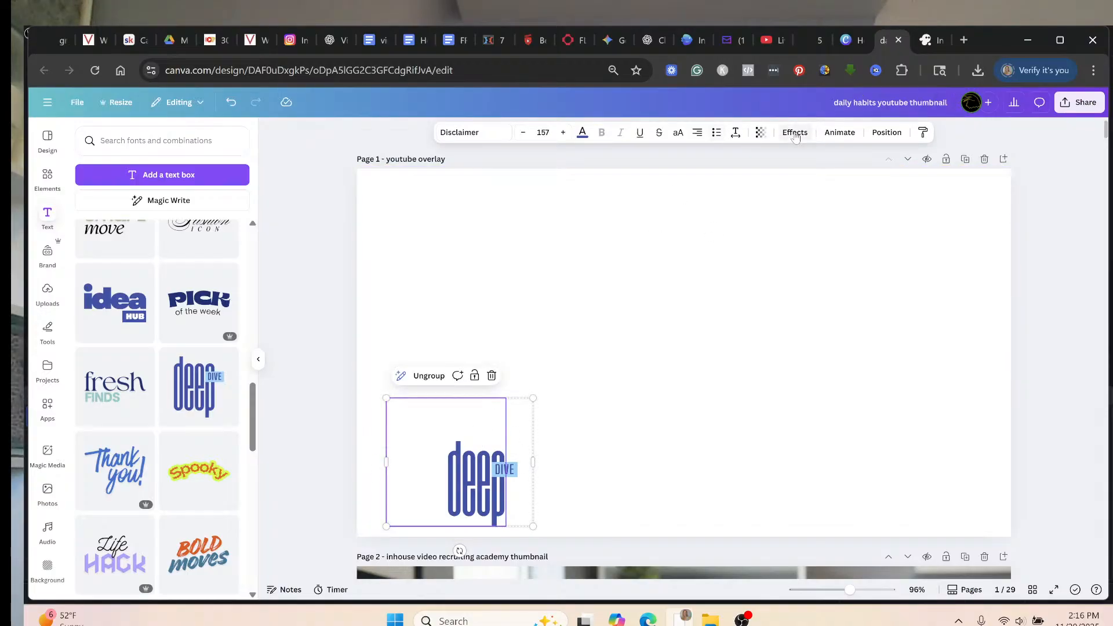
Review the page animations and the Position > Layers list for the deep DIVE group.
click(836, 134)
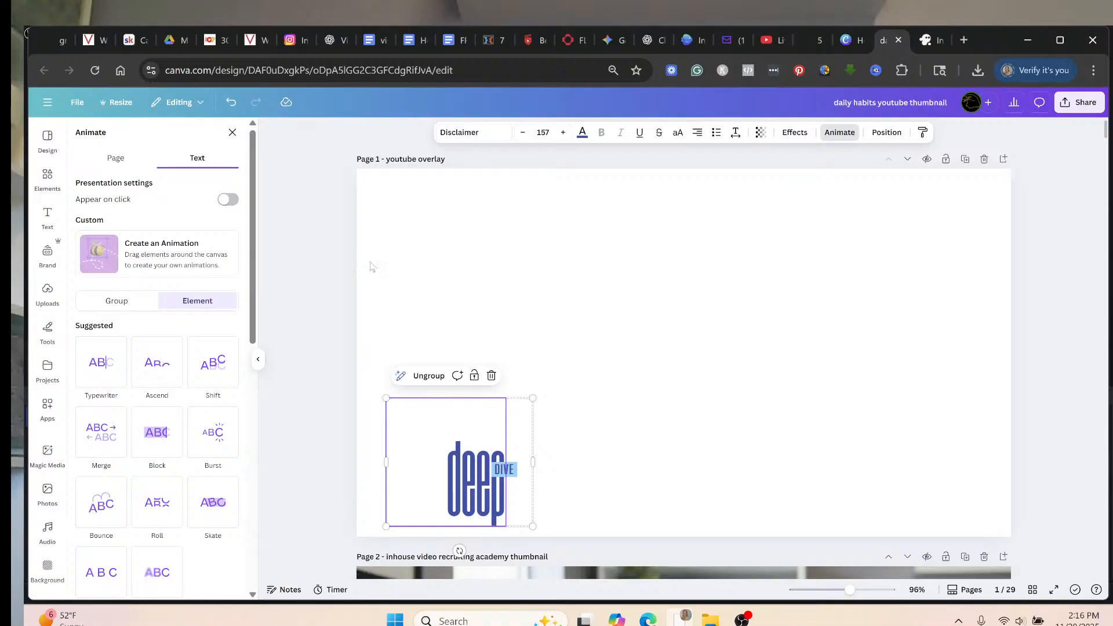
click(518, 323)
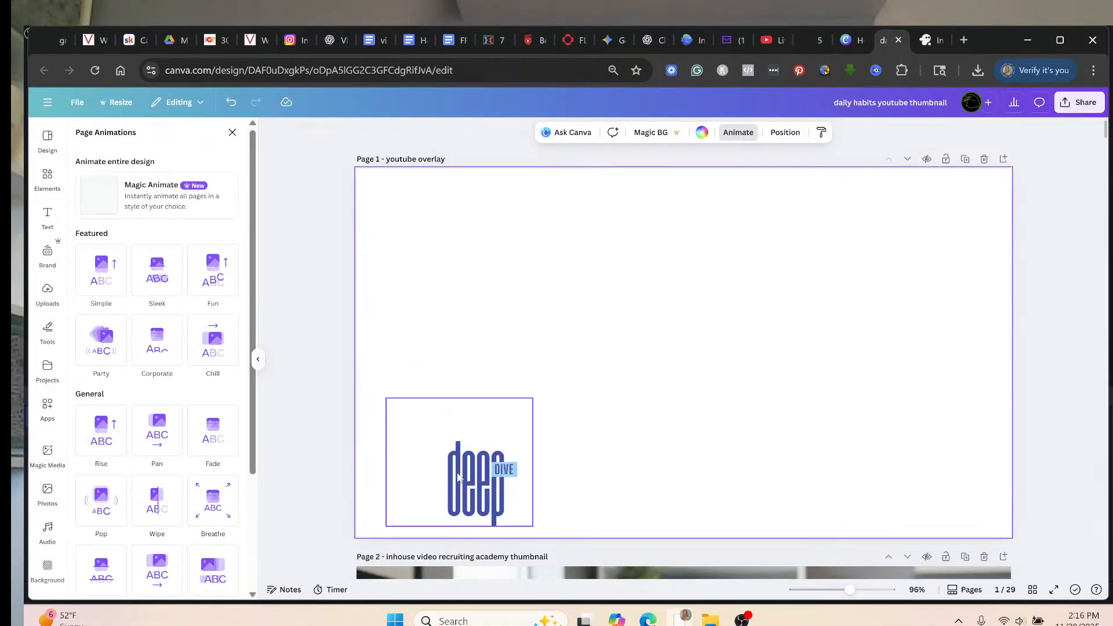
click(458, 476)
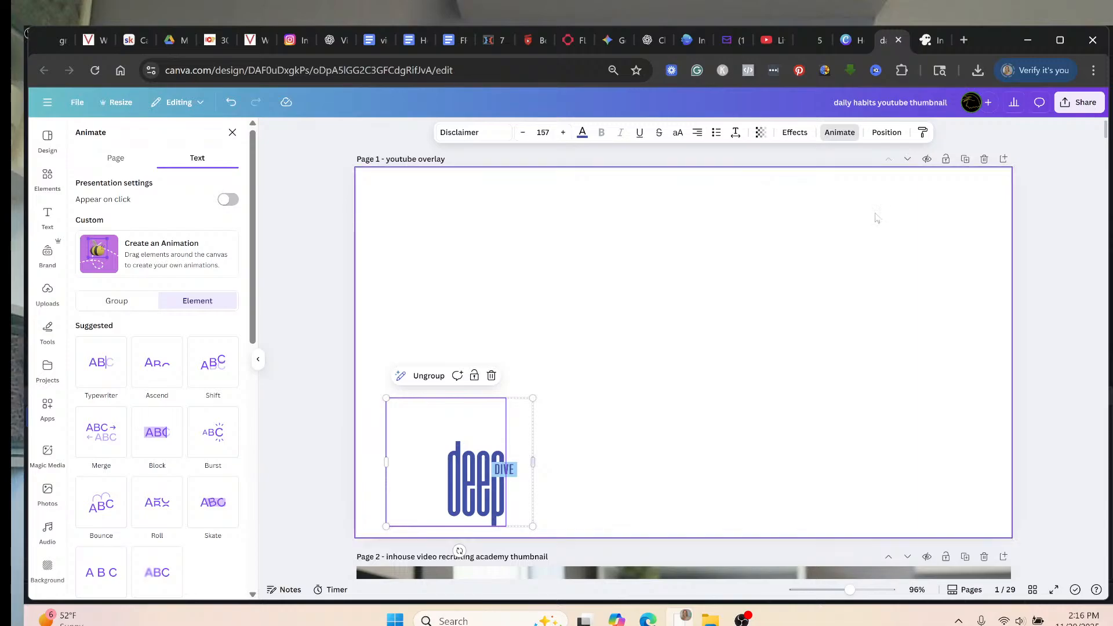
click(880, 139)
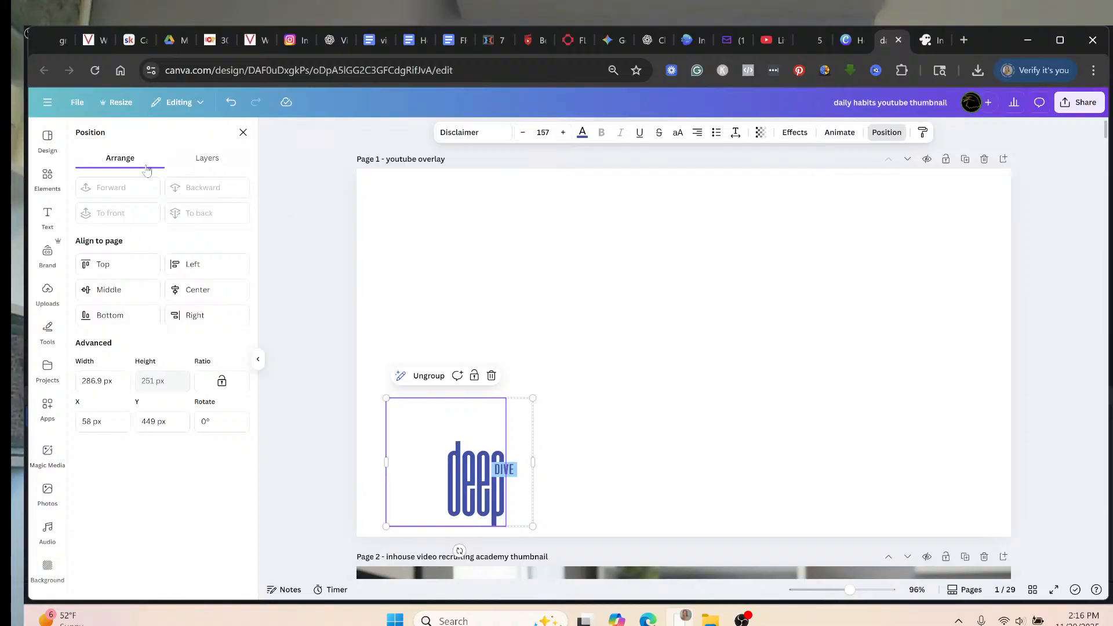
click(214, 166)
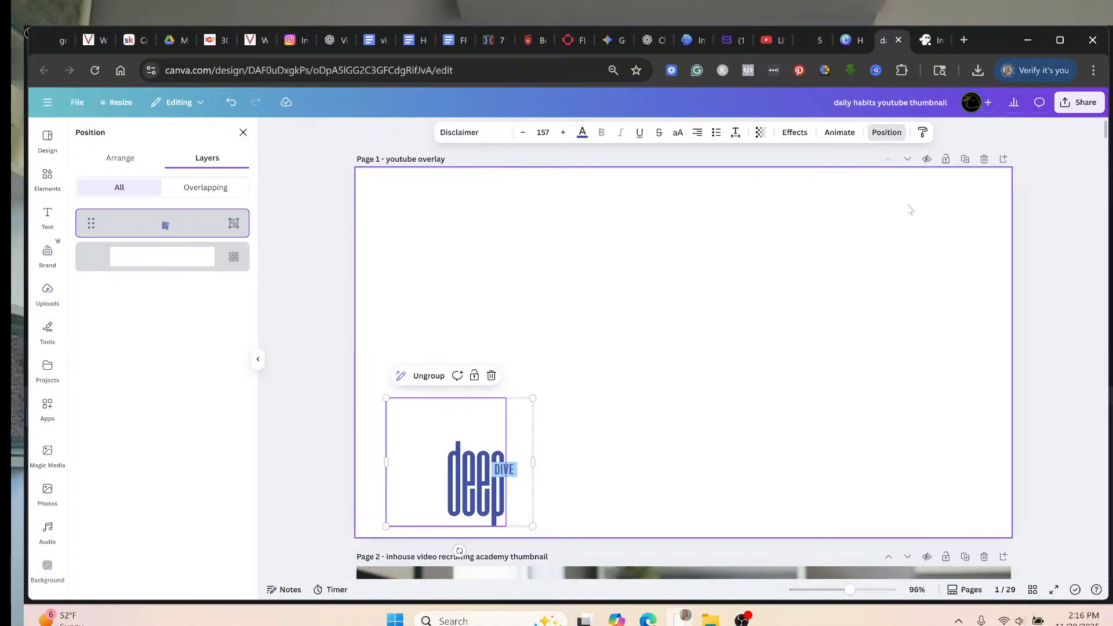
Browse the text animation presets available for the deep DIVE group.
click(839, 132)
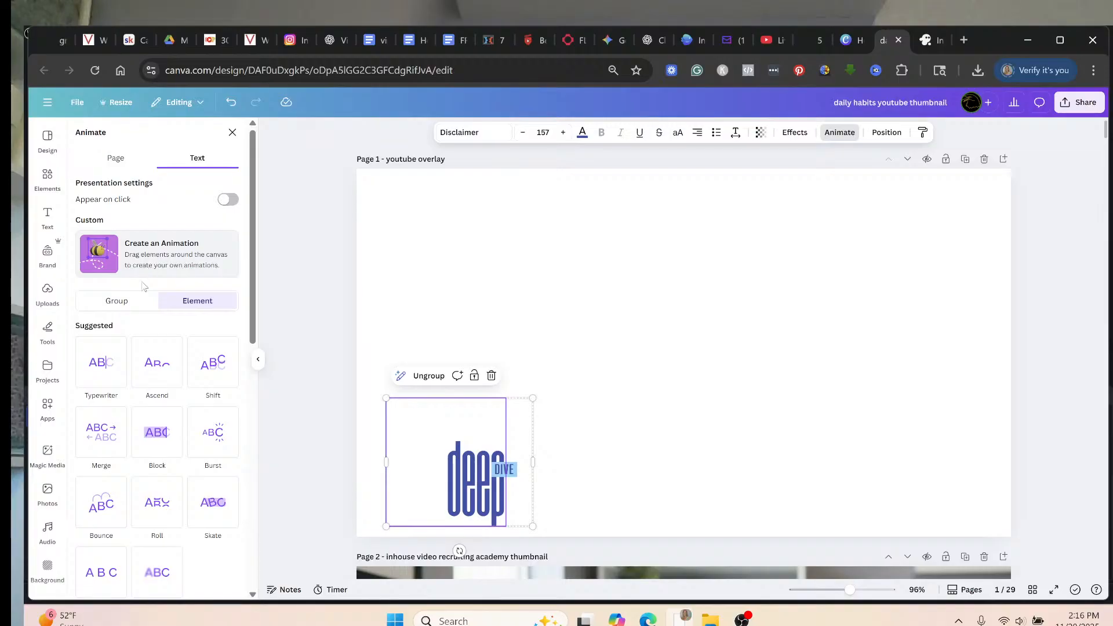
scroll(142, 302, down, 4)
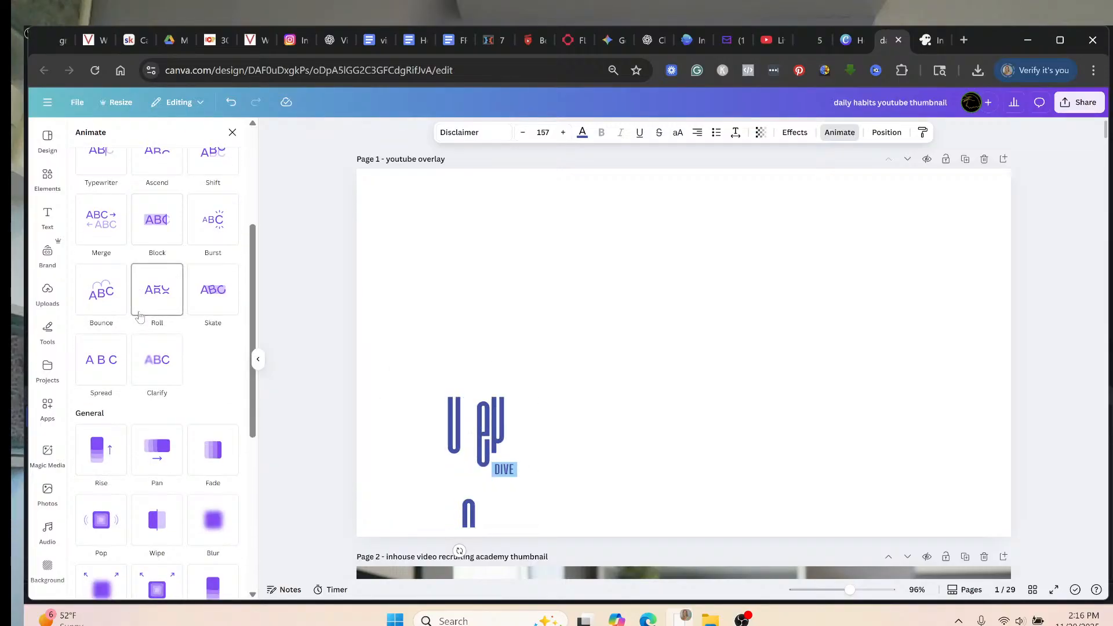
scroll(140, 316, down, 1)
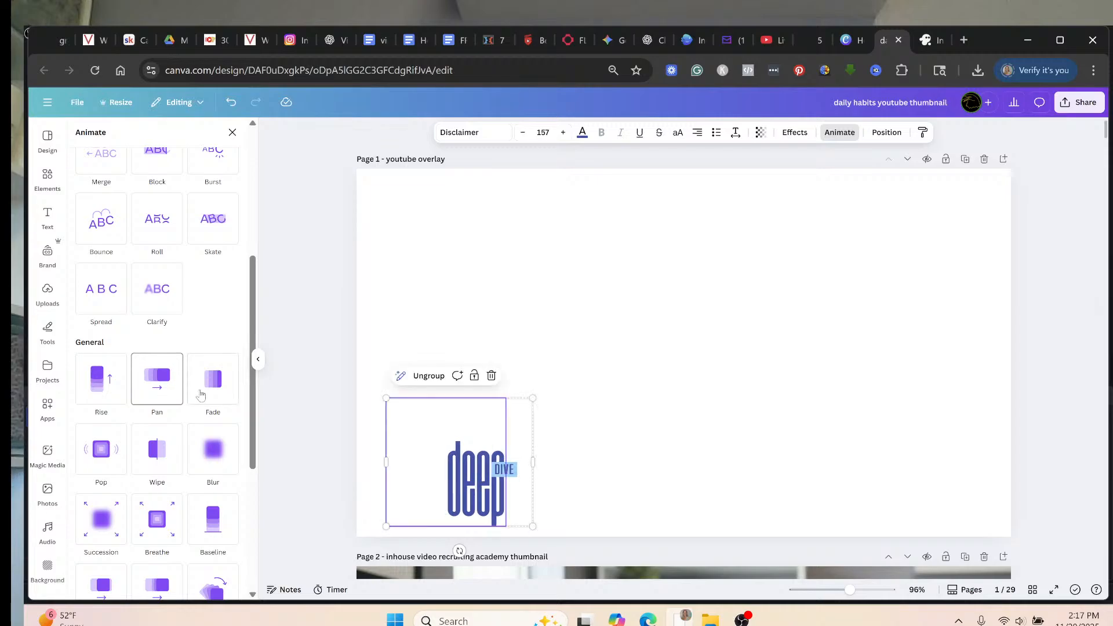
scroll(192, 348, up, 3)
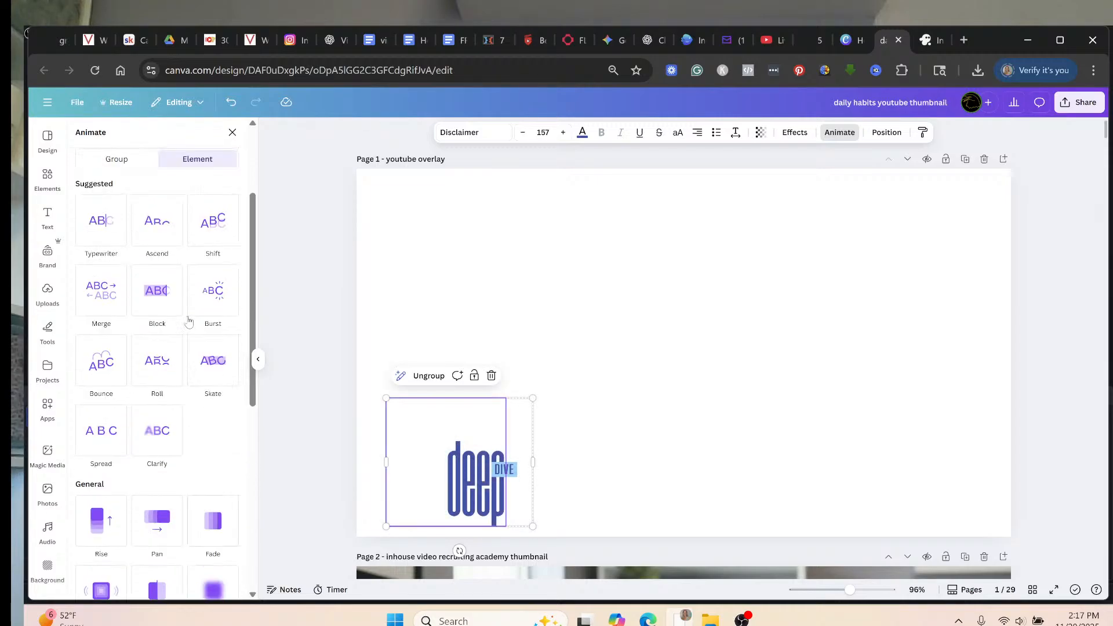
scroll(188, 321, up, 1)
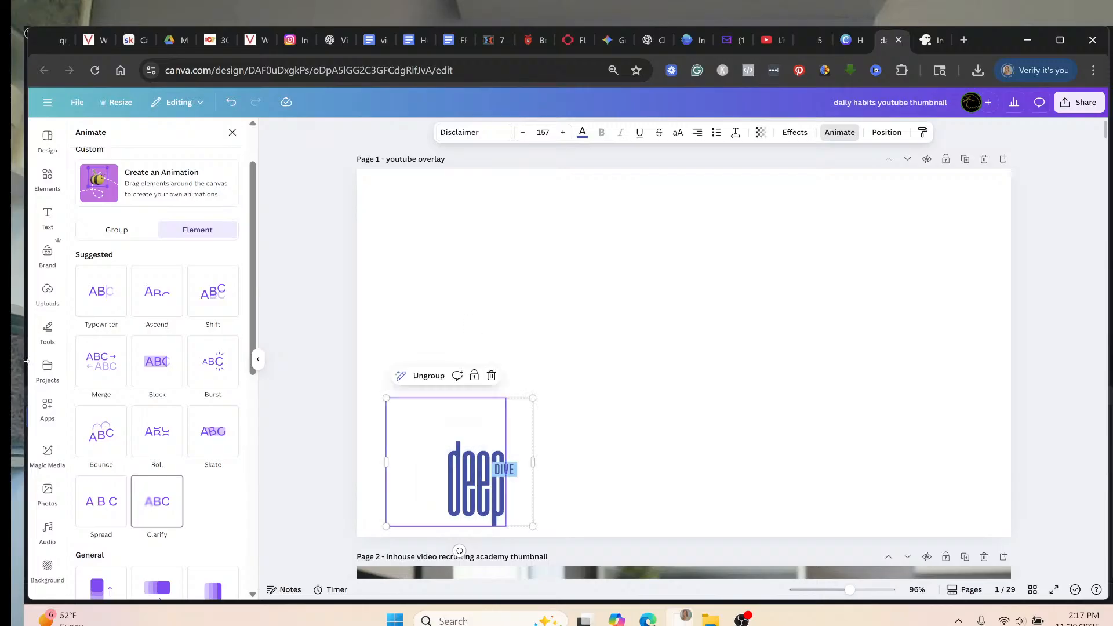
scroll(157, 441, down, 1)
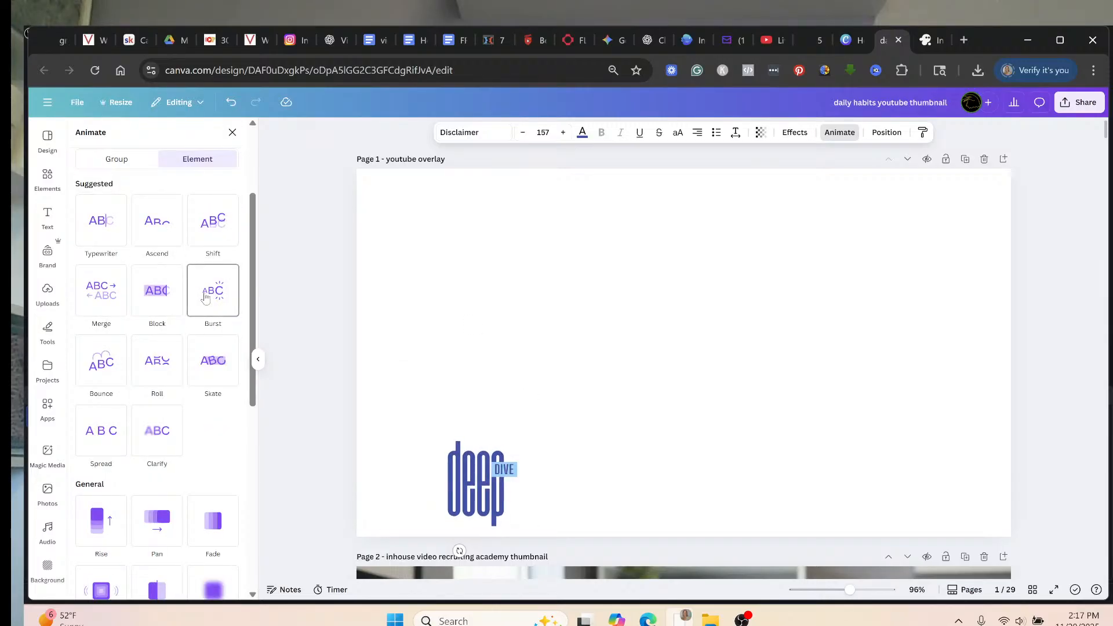
scroll(165, 353, down, 4)
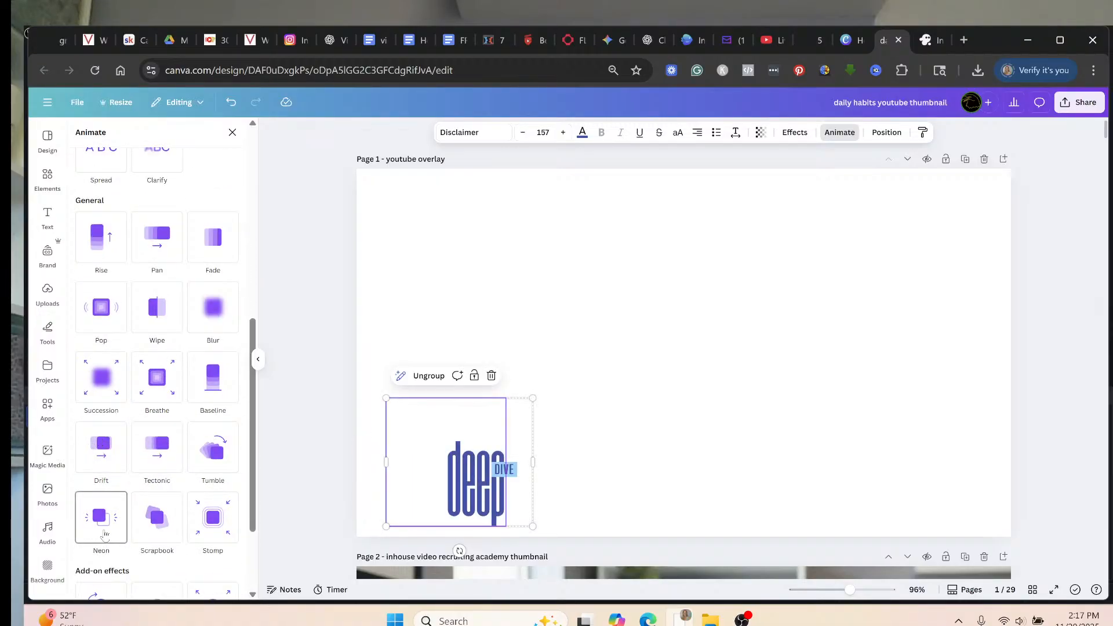
scroll(148, 368, up, 3)
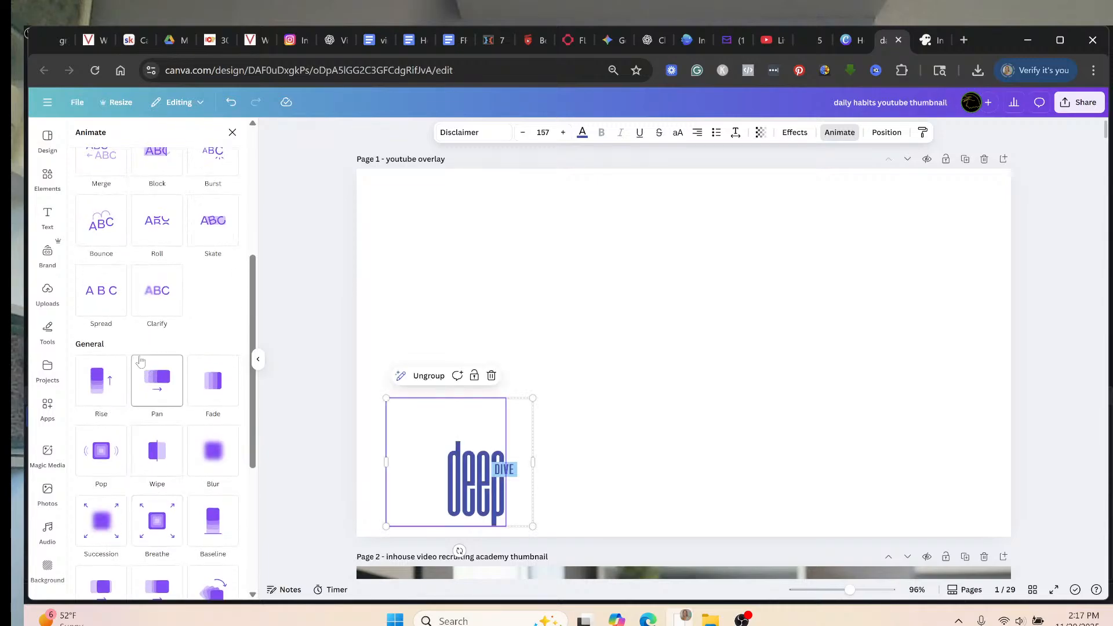
scroll(140, 363, up, 3)
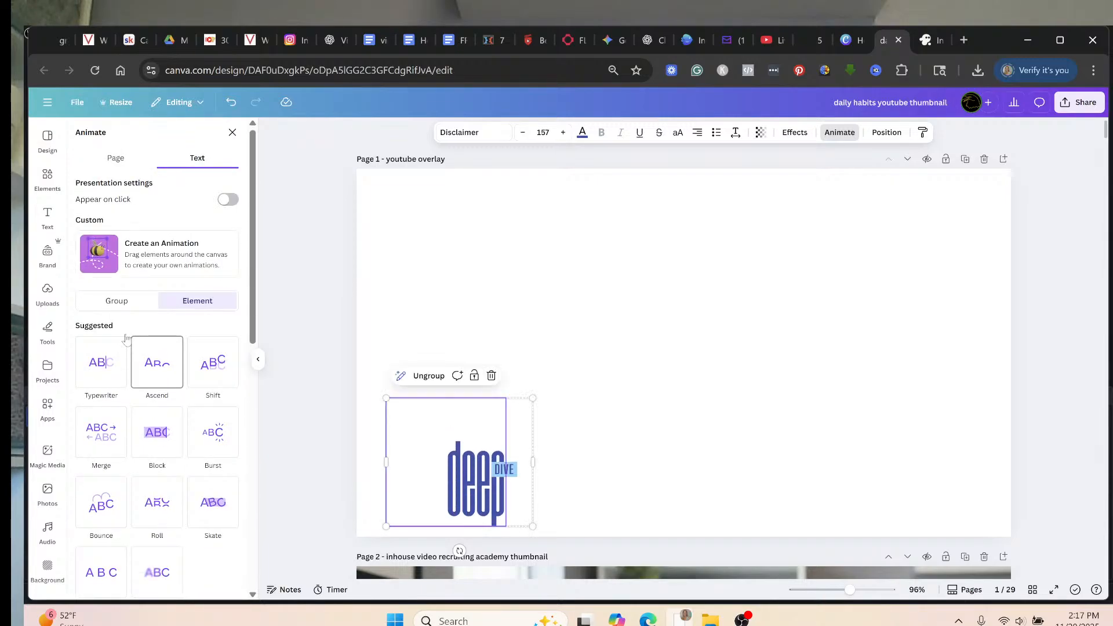
Draw a trial custom motion path by dragging the deep text, then delete the path.
click(109, 257)
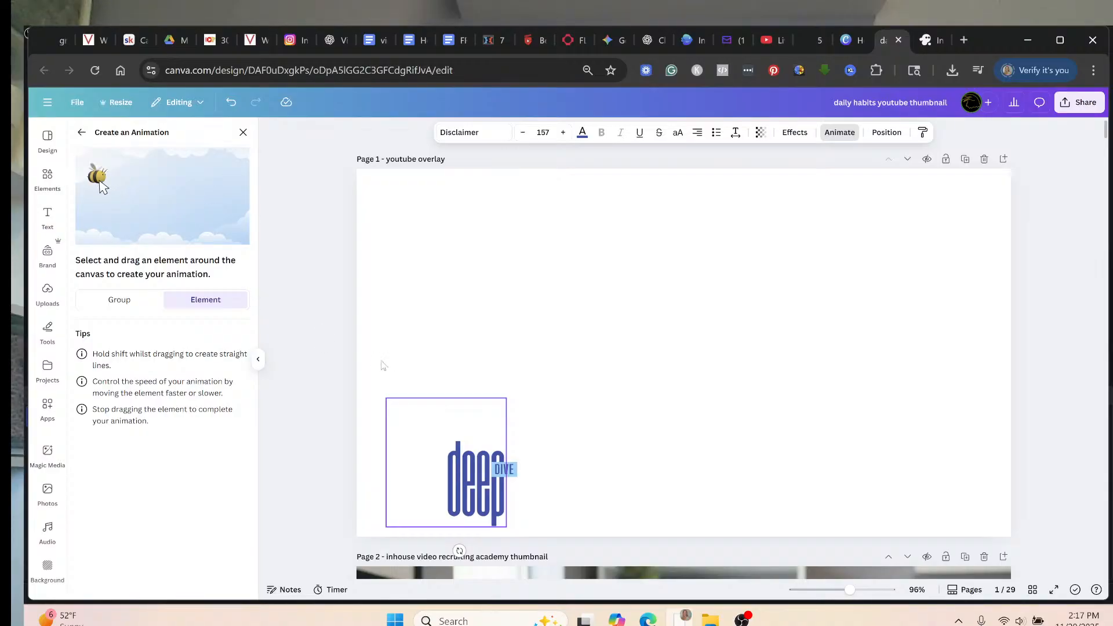
mouse_move(430, 457)
mouse_down()
mouse_move(455, 459)
mouse_move(506, 358)
mouse_move(462, 368)
mouse_move(461, 380)
mouse_move(499, 406)
mouse_move(635, 364)
mouse_move(580, 304)
mouse_move(590, 367)
mouse_move(687, 383)
mouse_up()
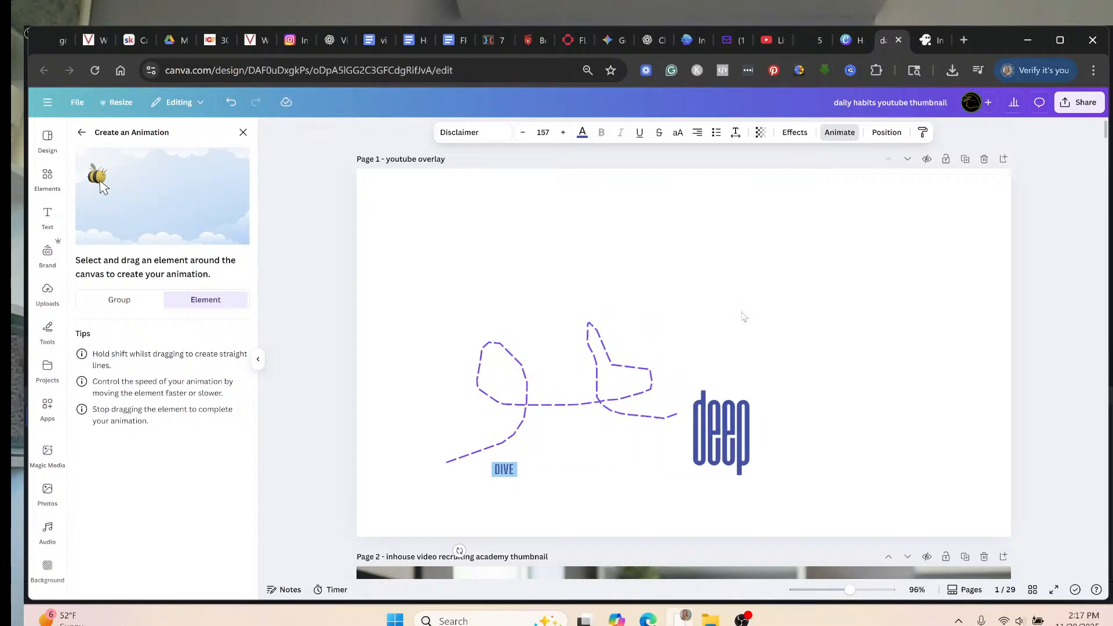
mouse_move(743, 317)
mouse_down()
mouse_move(711, 271)
mouse_move(696, 303)
mouse_move(722, 373)
mouse_move(767, 370)
mouse_move(872, 272)
mouse_move(821, 268)
mouse_move(804, 301)
mouse_move(829, 348)
mouse_move(879, 356)
mouse_move(943, 334)
mouse_move(944, 263)
mouse_move(906, 201)
mouse_up()
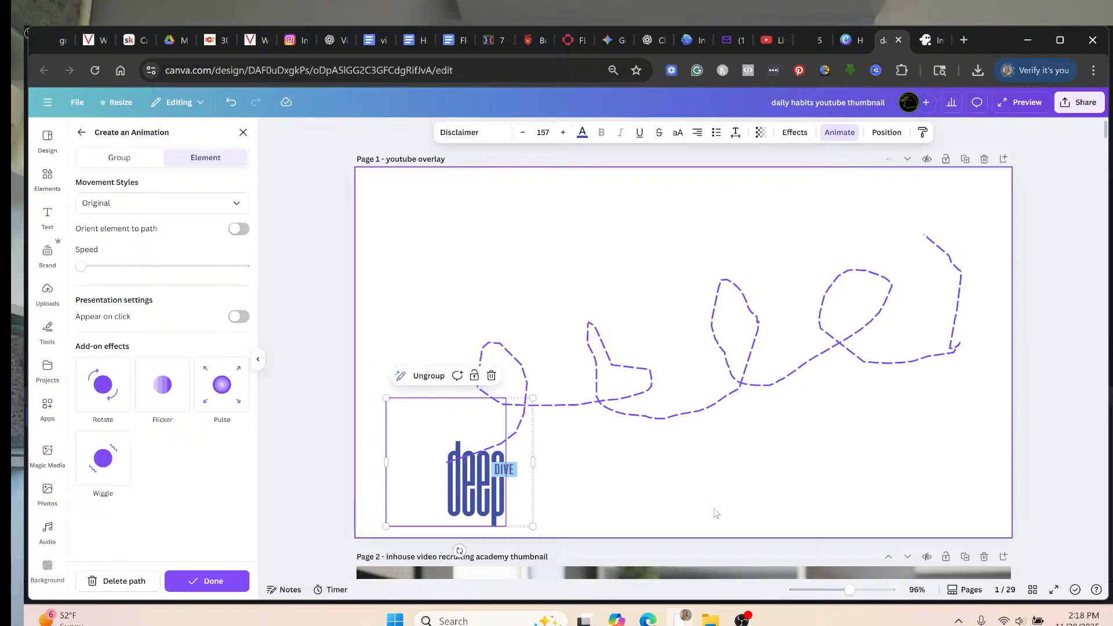
click(121, 581)
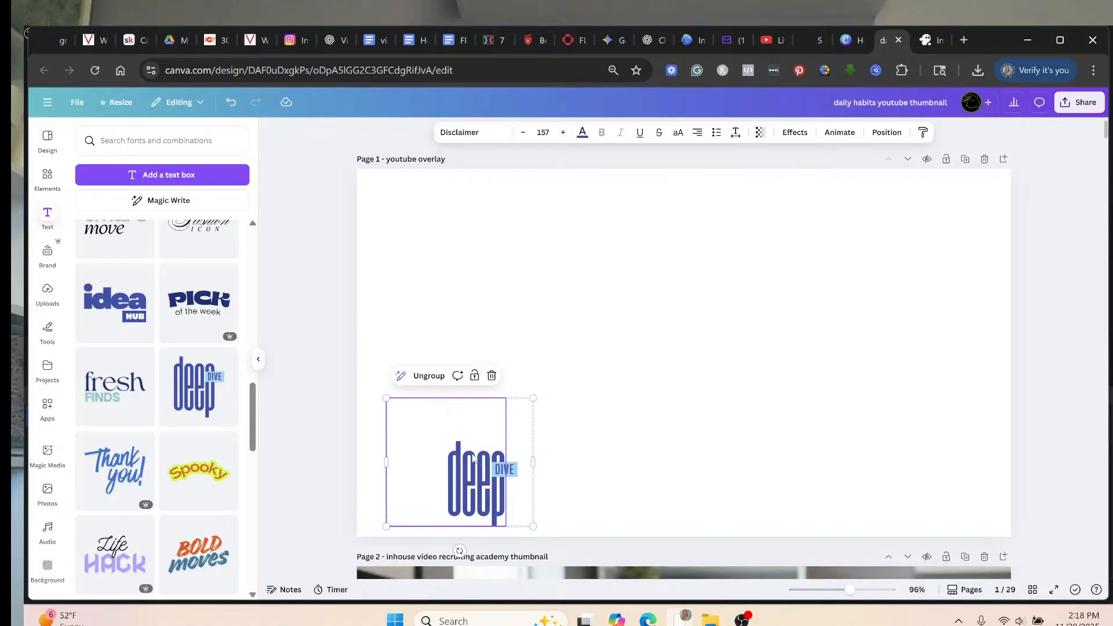
Animate the deep DIVE group with a custom motion path running up, then across to the lower right.
click(839, 133)
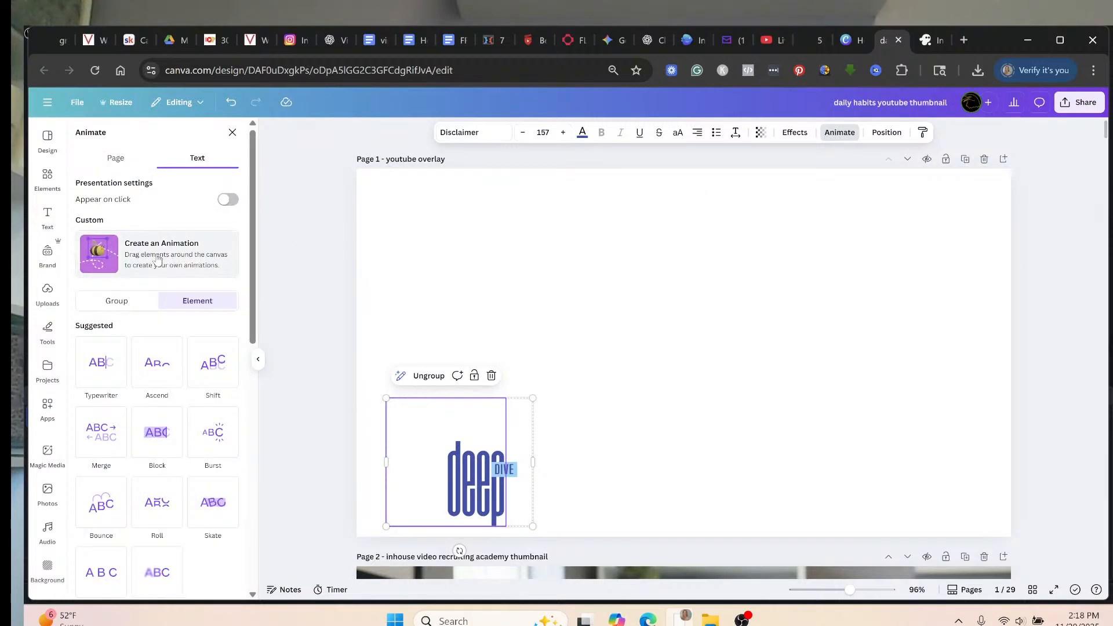
click(128, 300)
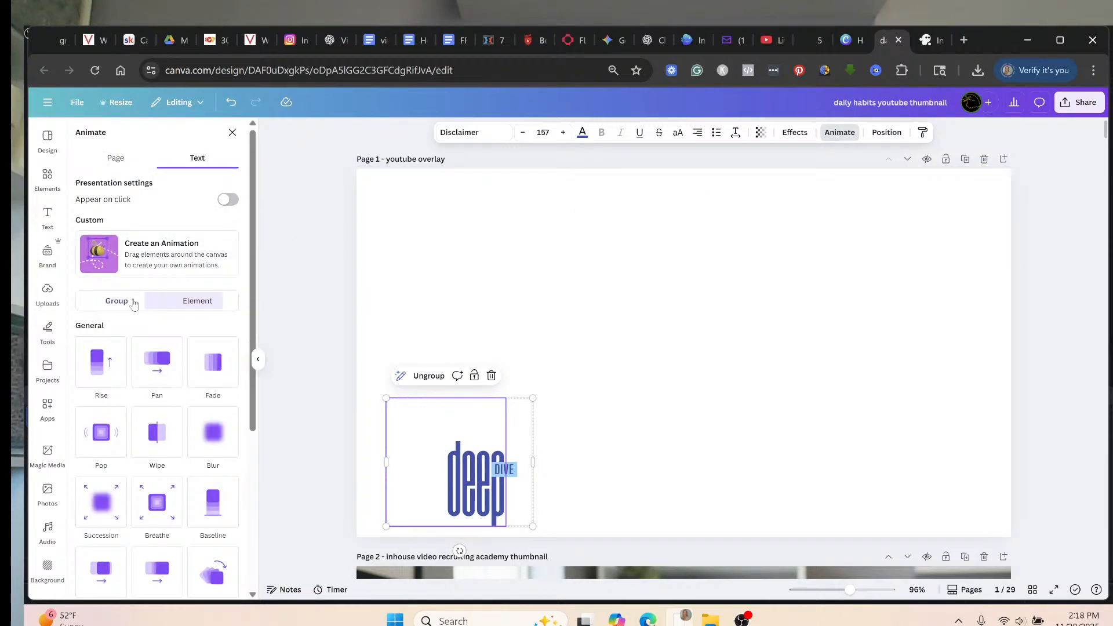
click(144, 270)
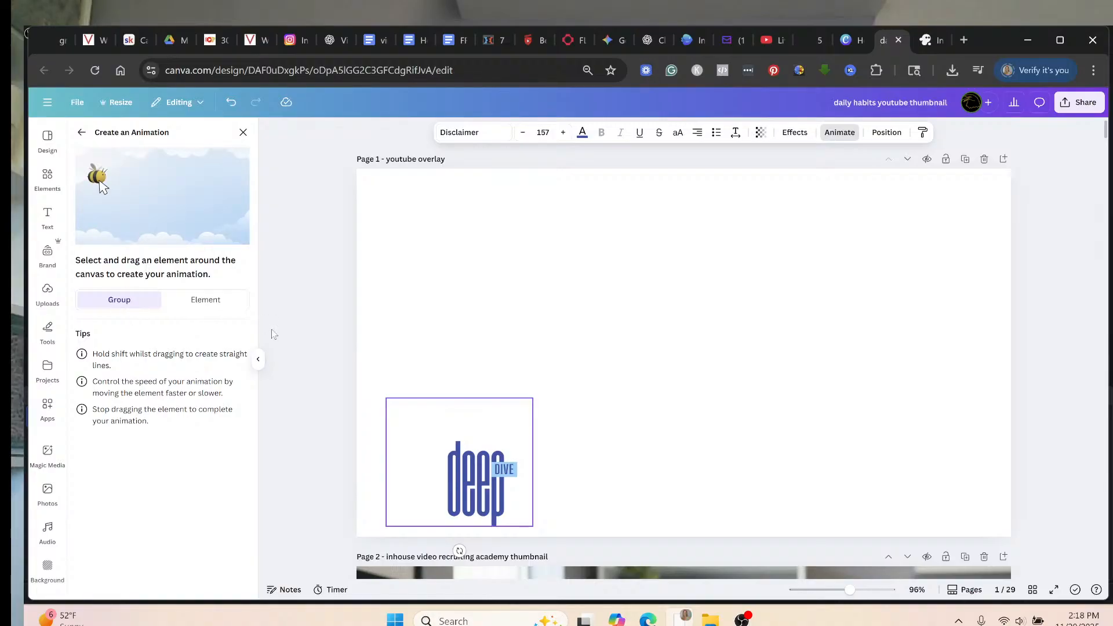
mouse_move(460, 462)
mouse_down()
mouse_move(450, 270)
mouse_move(475, 268)
mouse_up()
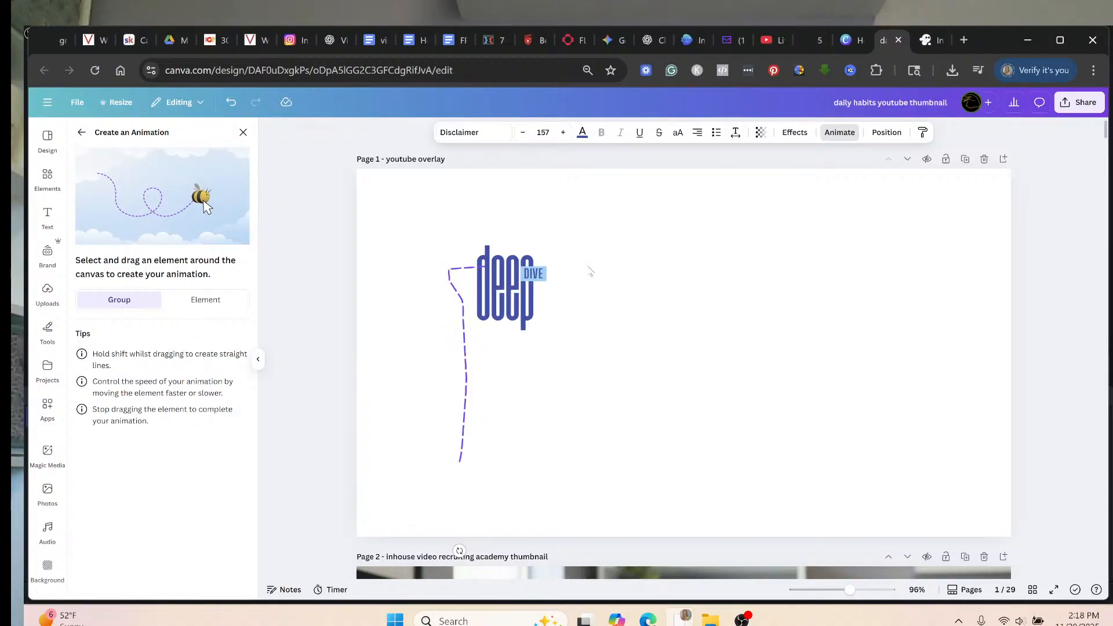
mouse_move(591, 271)
mouse_down()
mouse_move(565, 411)
mouse_move(593, 492)
mouse_move(723, 466)
mouse_move(717, 318)
mouse_move(749, 233)
mouse_move(899, 260)
mouse_move(939, 338)
mouse_move(926, 531)
mouse_up()
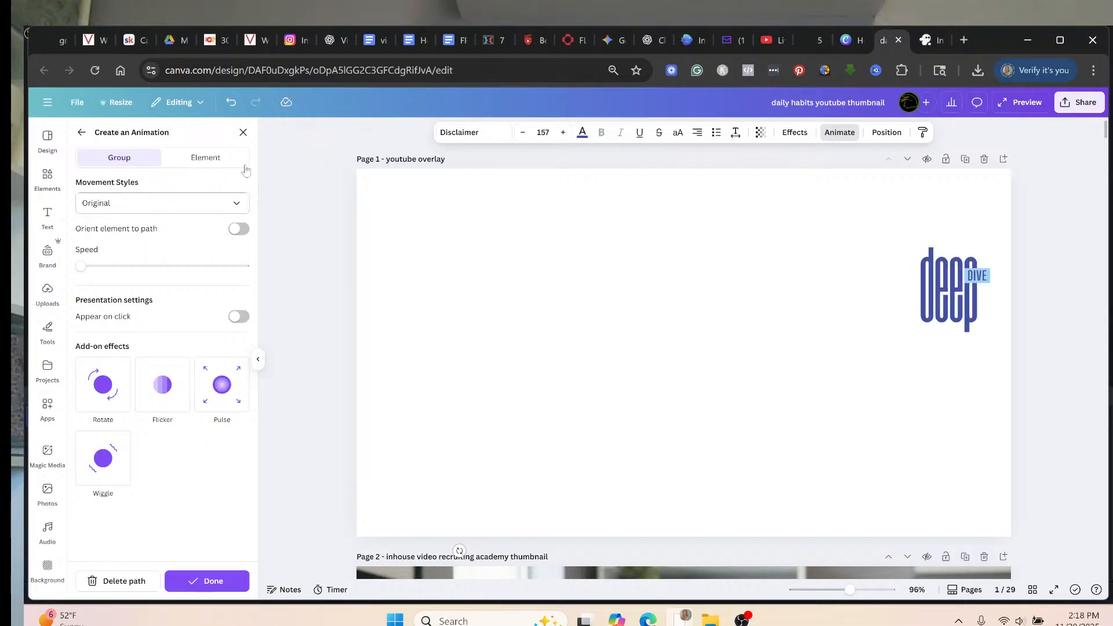
click(214, 582)
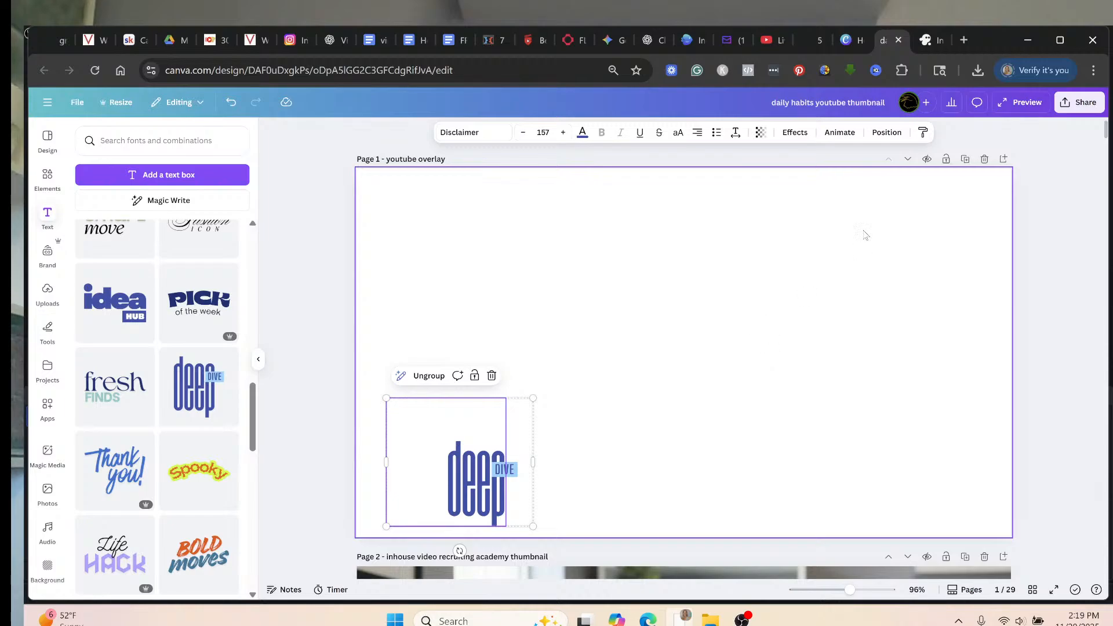
Duplicate page 1 and delete the deep DIVE graphic from the new page 2.
click(965, 160)
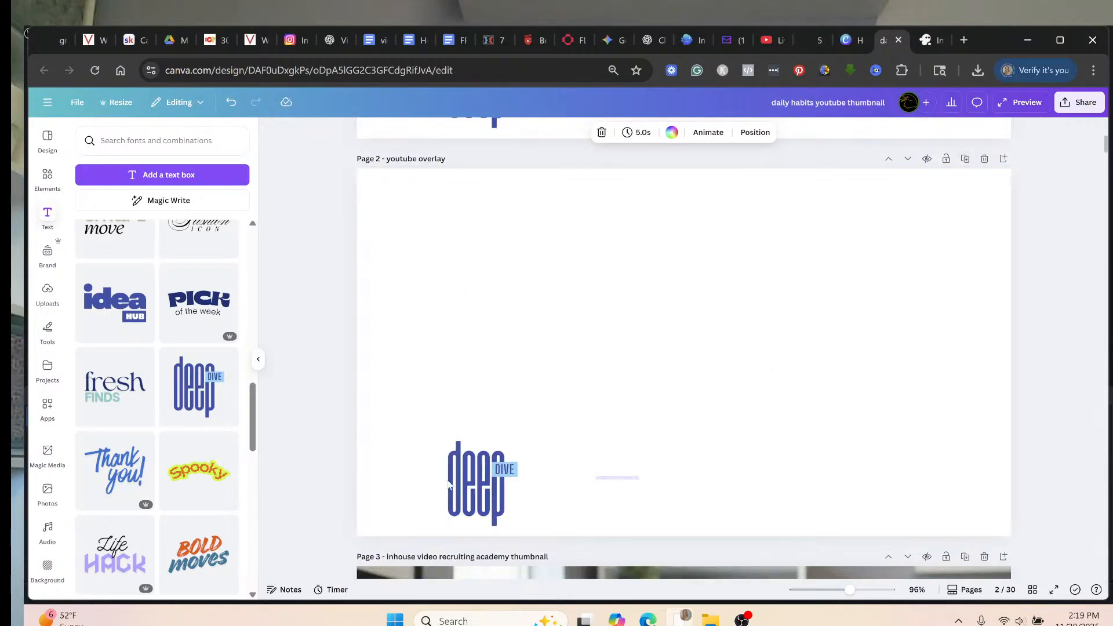
drag(640, 482, 386, 481)
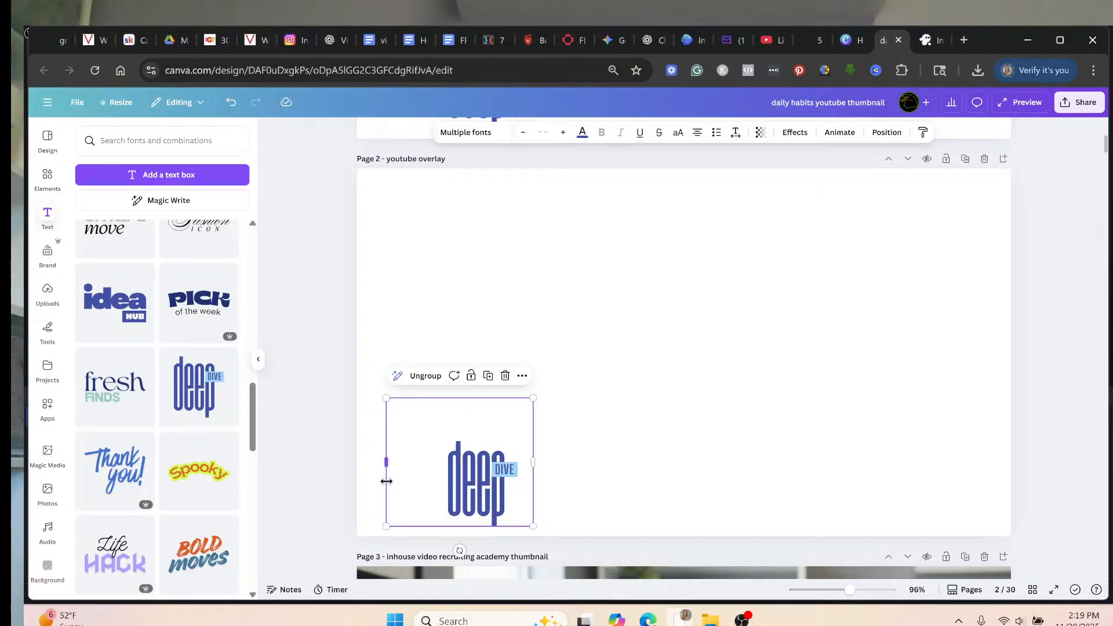
key(Delete)
scroll(415, 417, up, 2)
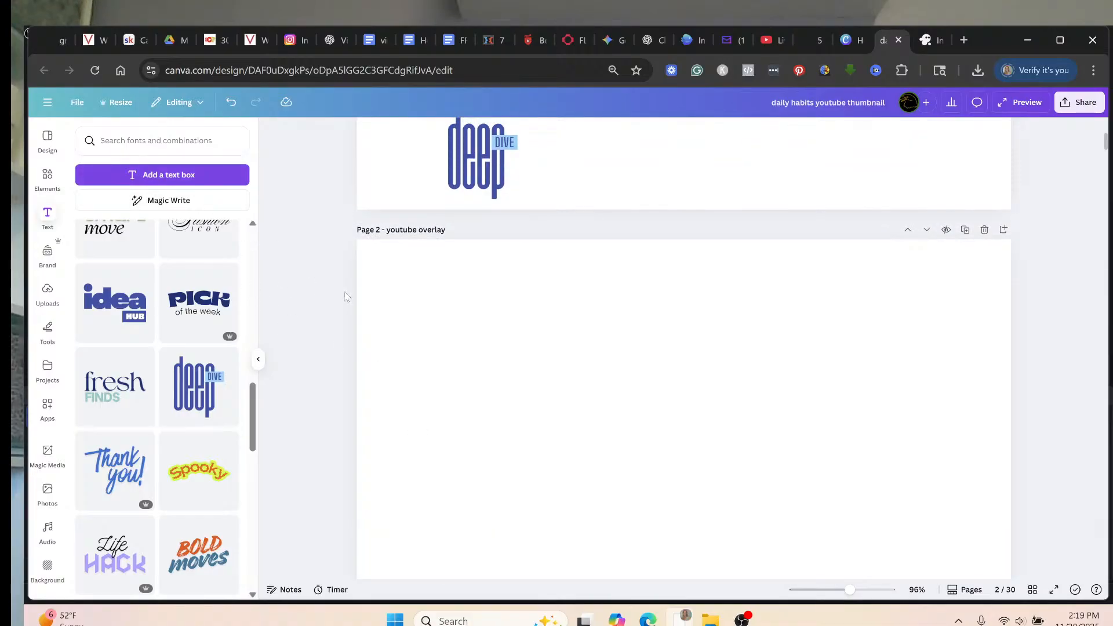
scroll(346, 297, down, 3)
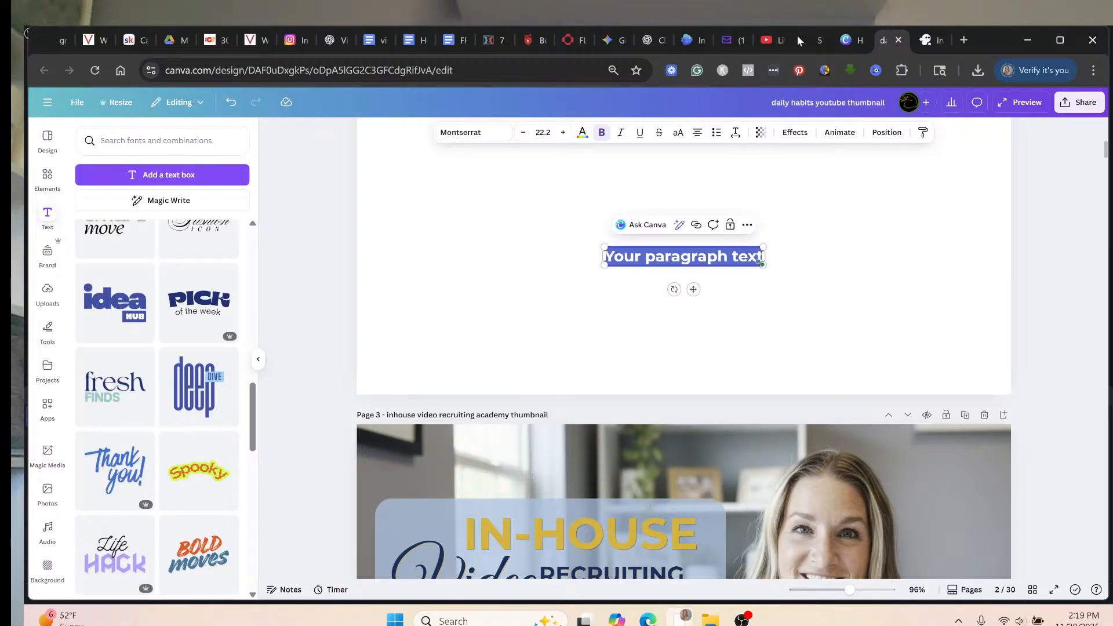
Append the copied code to the recruitwithvideo address, then paste the code into page 2's text box.
click(812, 40)
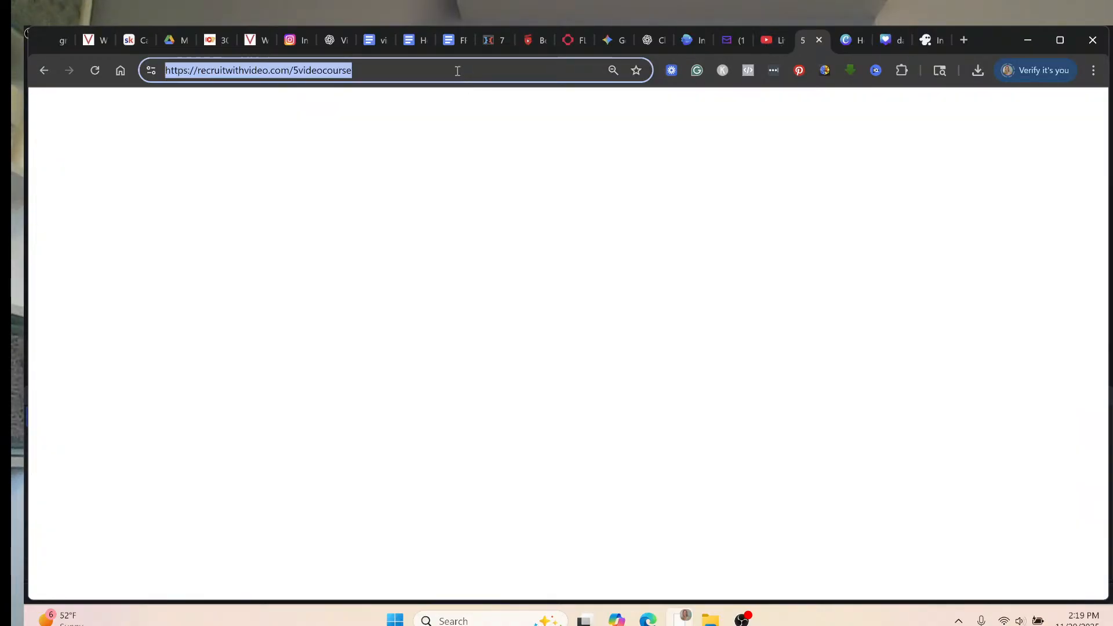
click(457, 71)
right_click(457, 73)
click(487, 189)
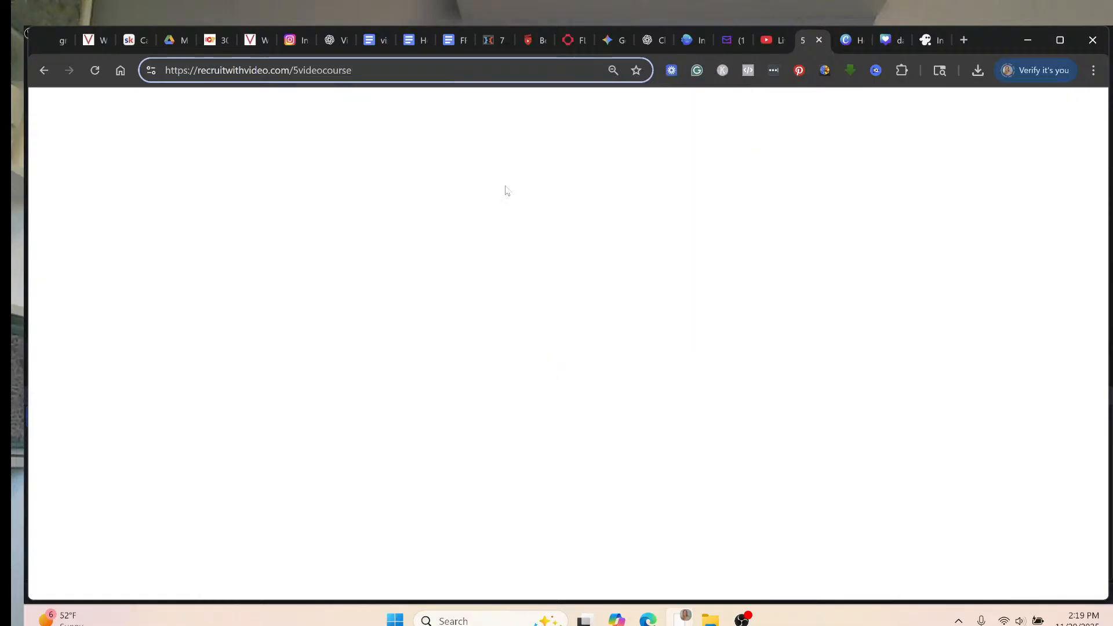
click(890, 42)
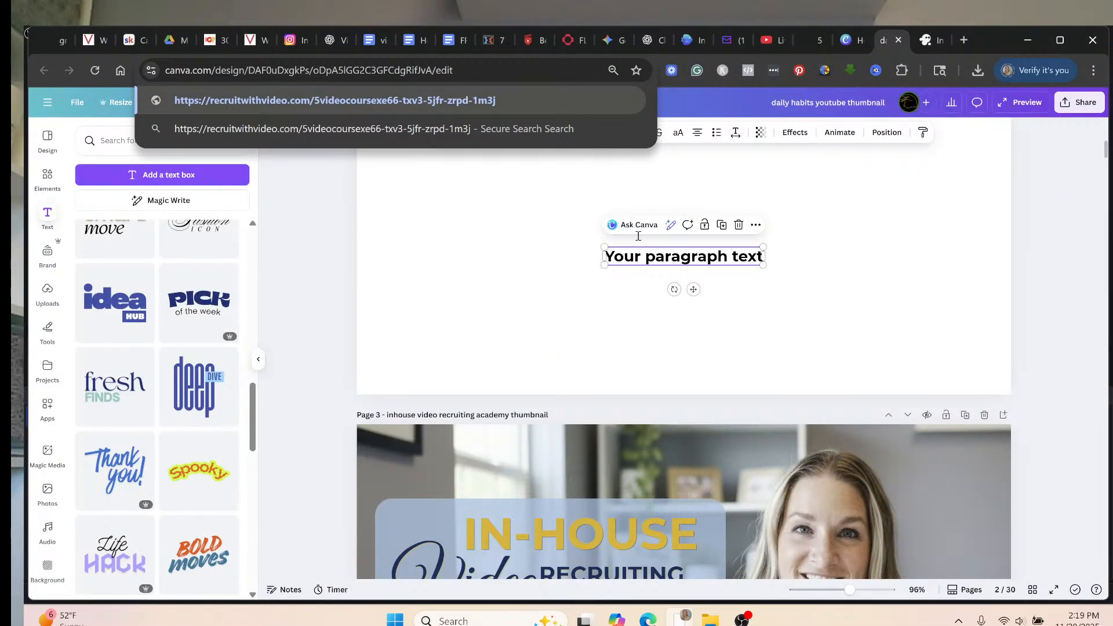
double_click(673, 266)
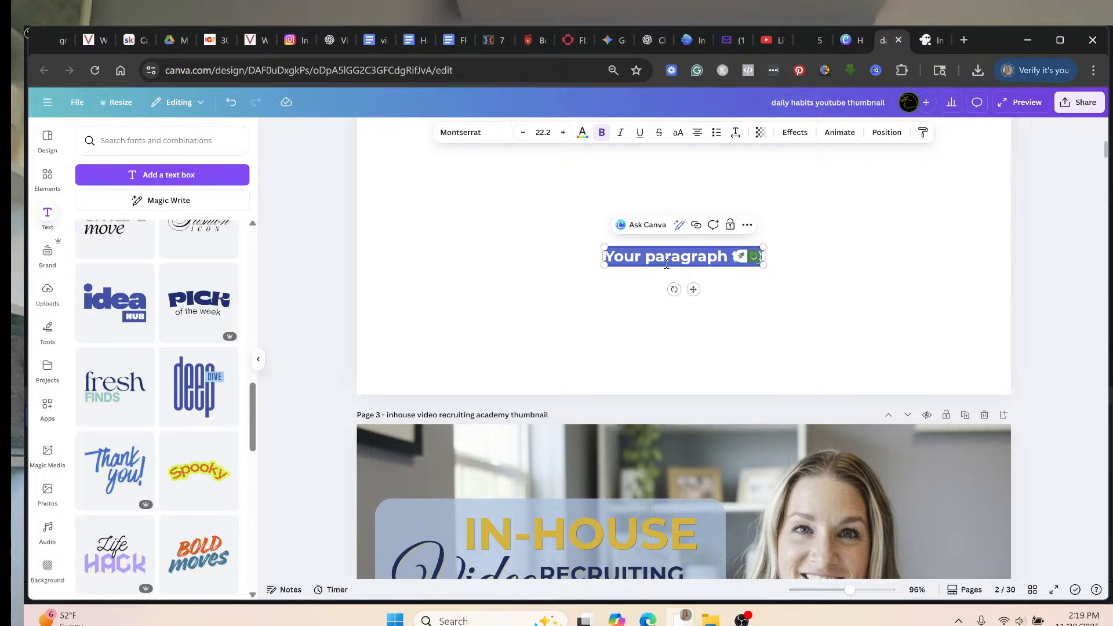
key(ctrl+a)
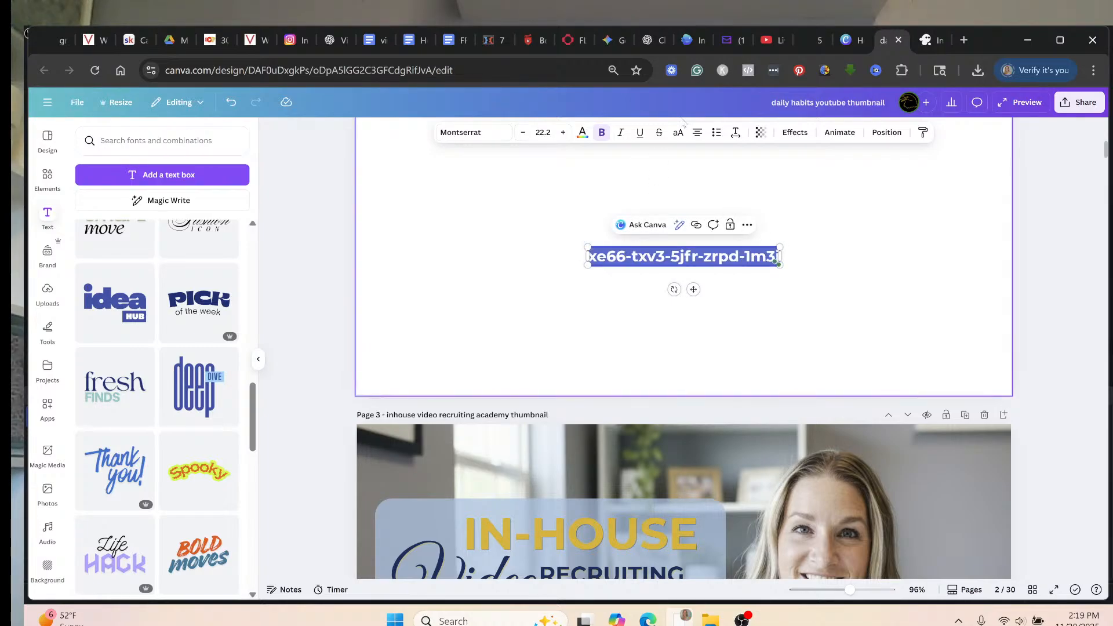
Copy the recruitwithvideo.com/5videocourse address and link the code text to it.
click(809, 40)
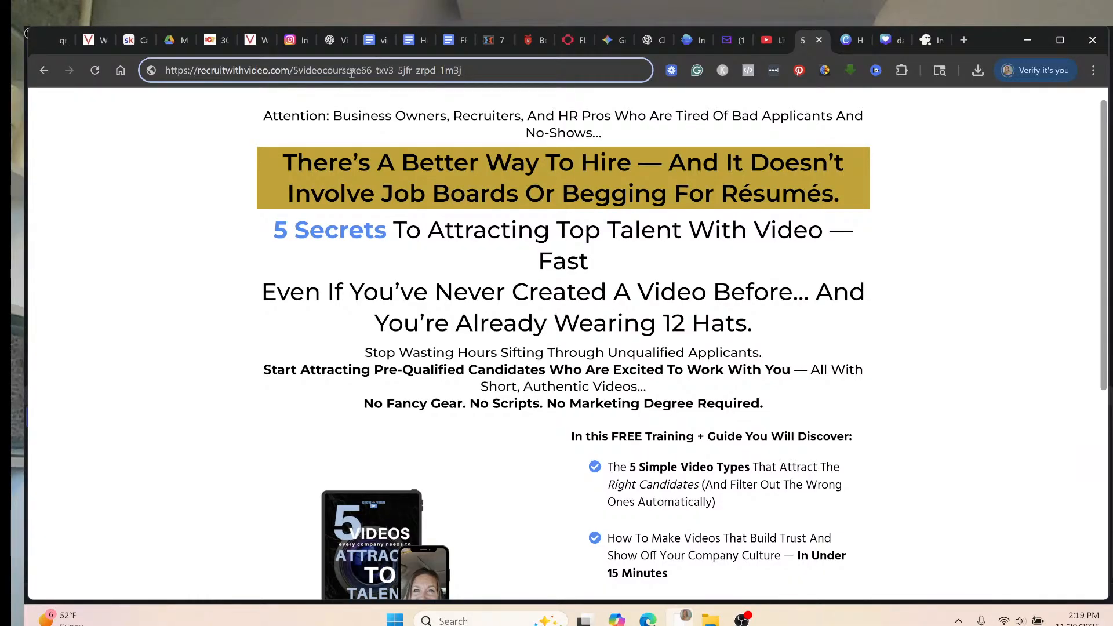
drag(317, 70, 155, 64)
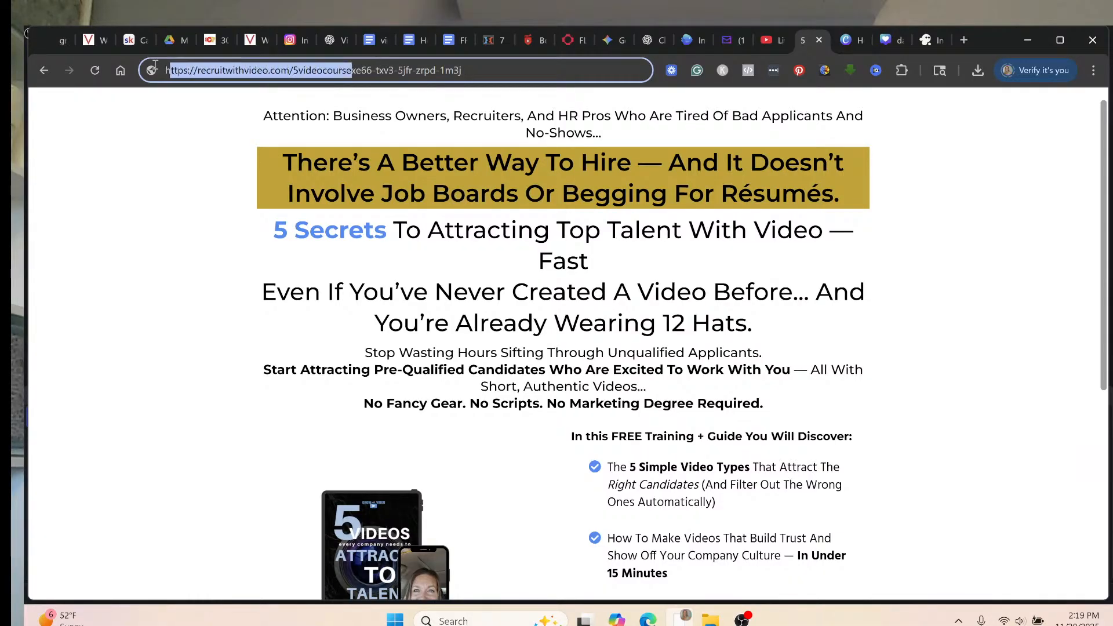
right_click(261, 72)
click(291, 171)
key(shift+End)
key(Delete)
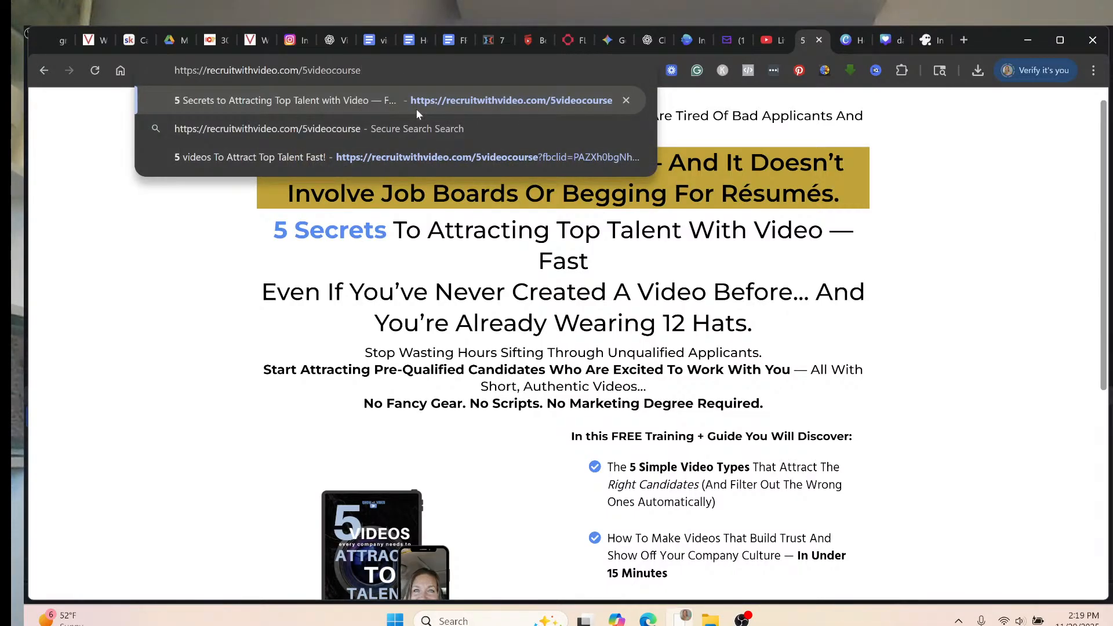
key(Return)
click(925, 40)
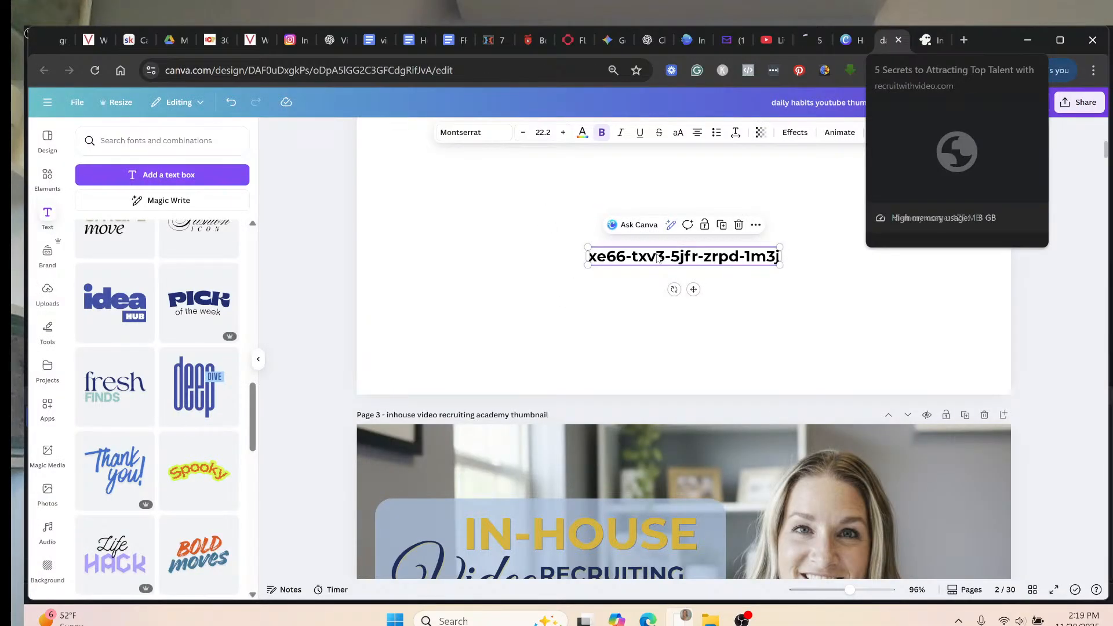
key(ctrl+a)
key(ctrl+v)
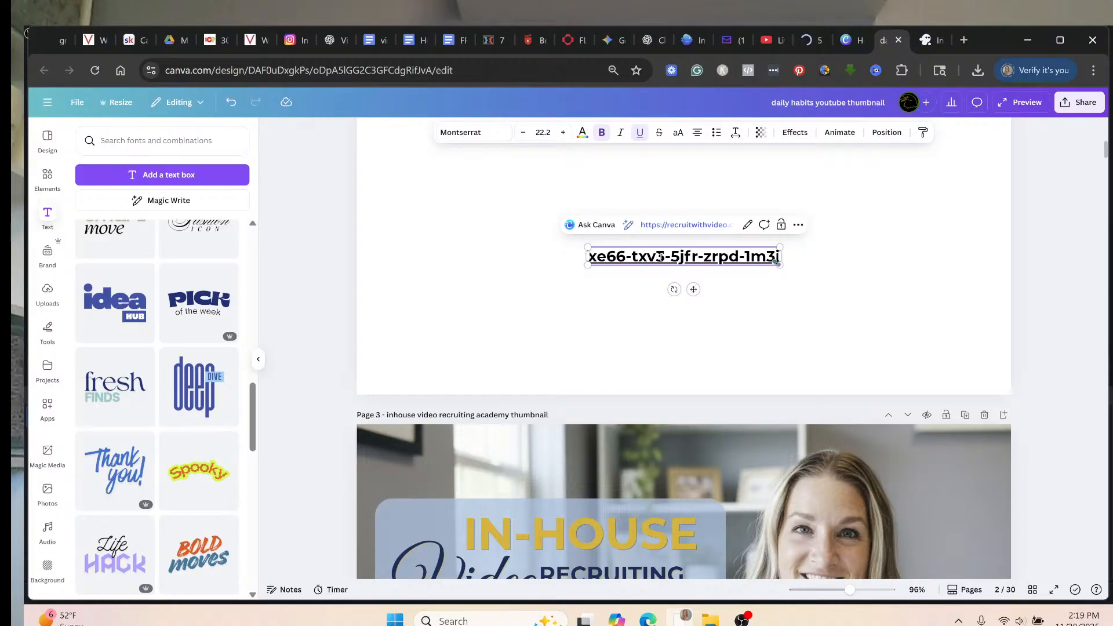
Replace the code text with a '5 Secrets to Attracting Top Talent with Video' preview card, shrunk and moved left.
click(875, 284)
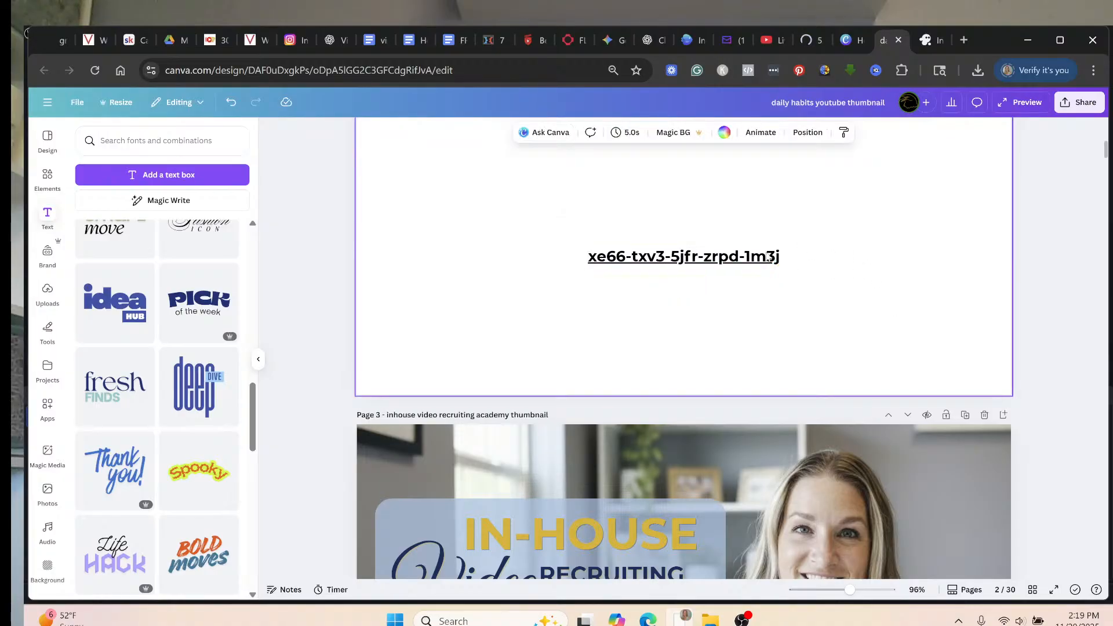
click(649, 262)
key(Delete)
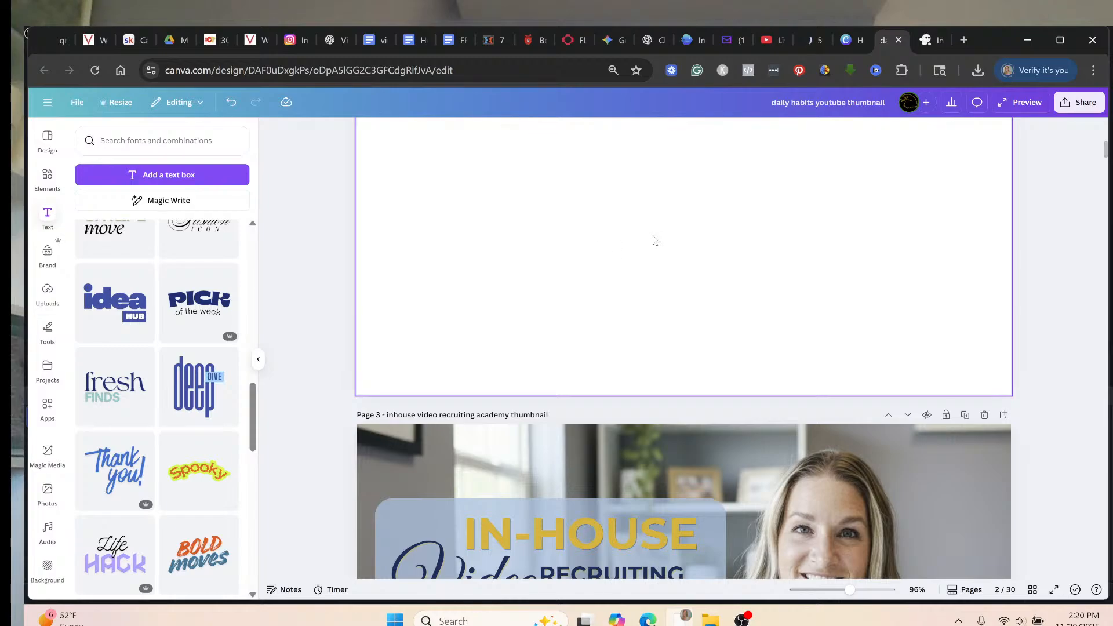
key(ctrl+v)
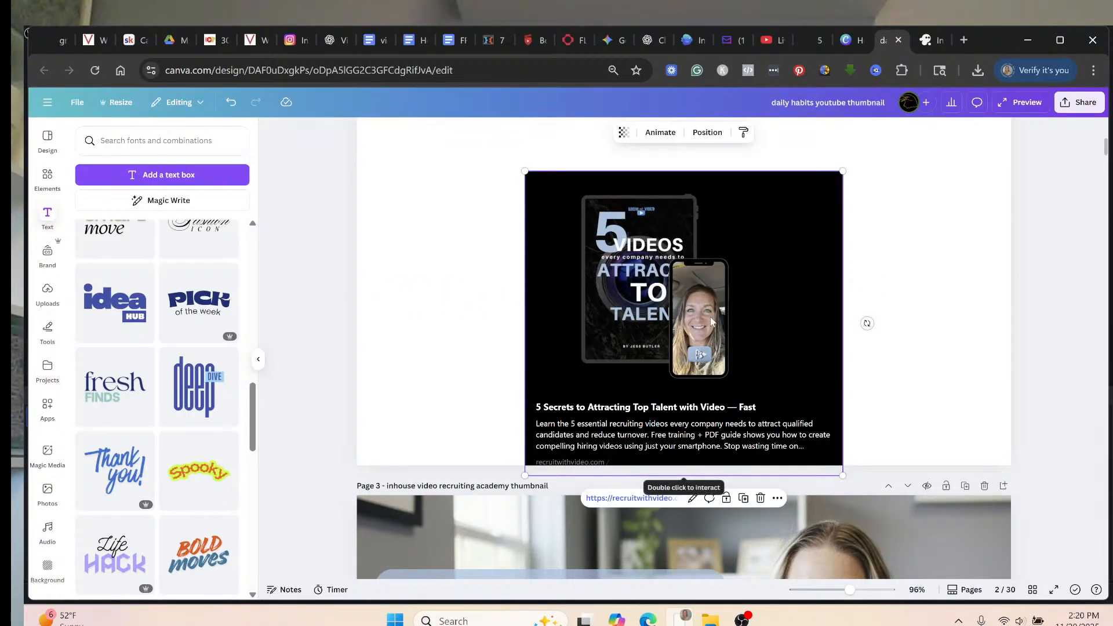
drag(712, 309, 589, 286)
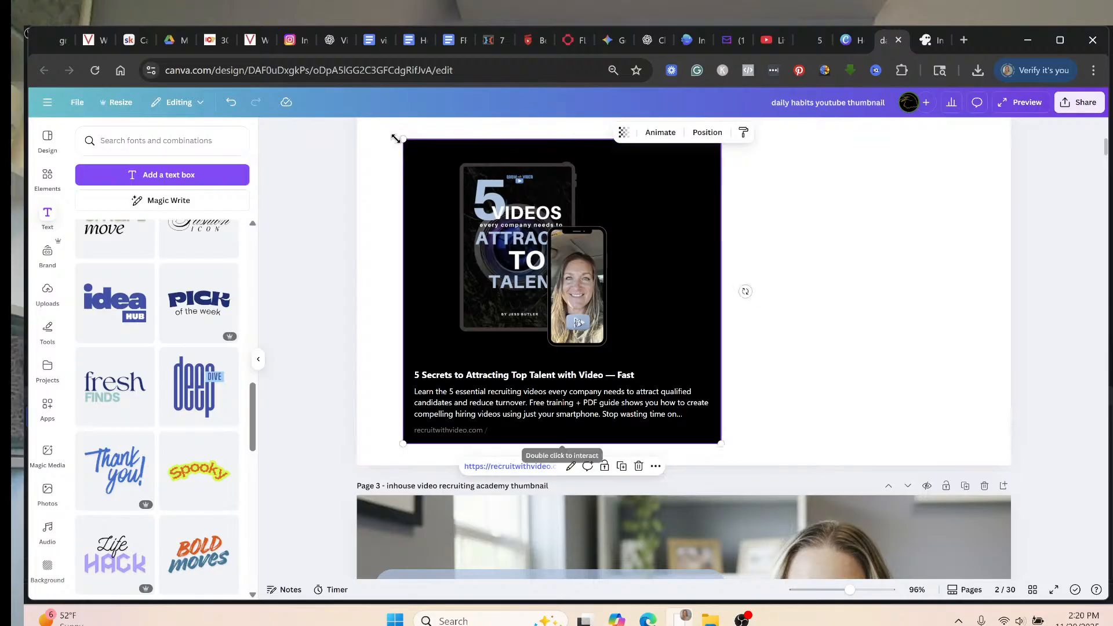
drag(404, 139, 601, 277)
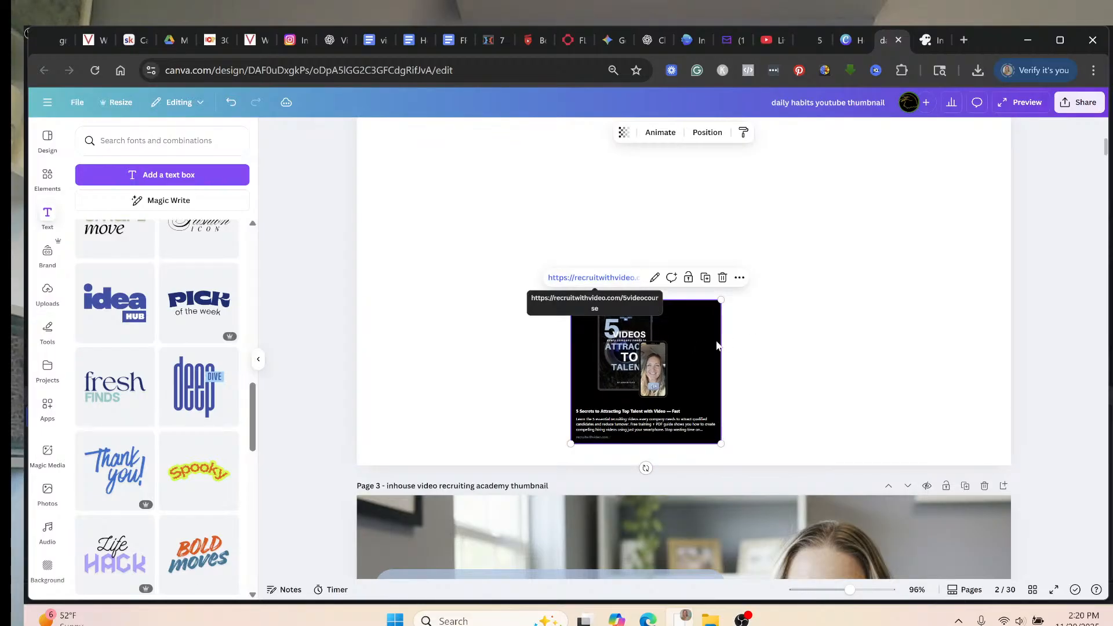
drag(717, 346, 527, 355)
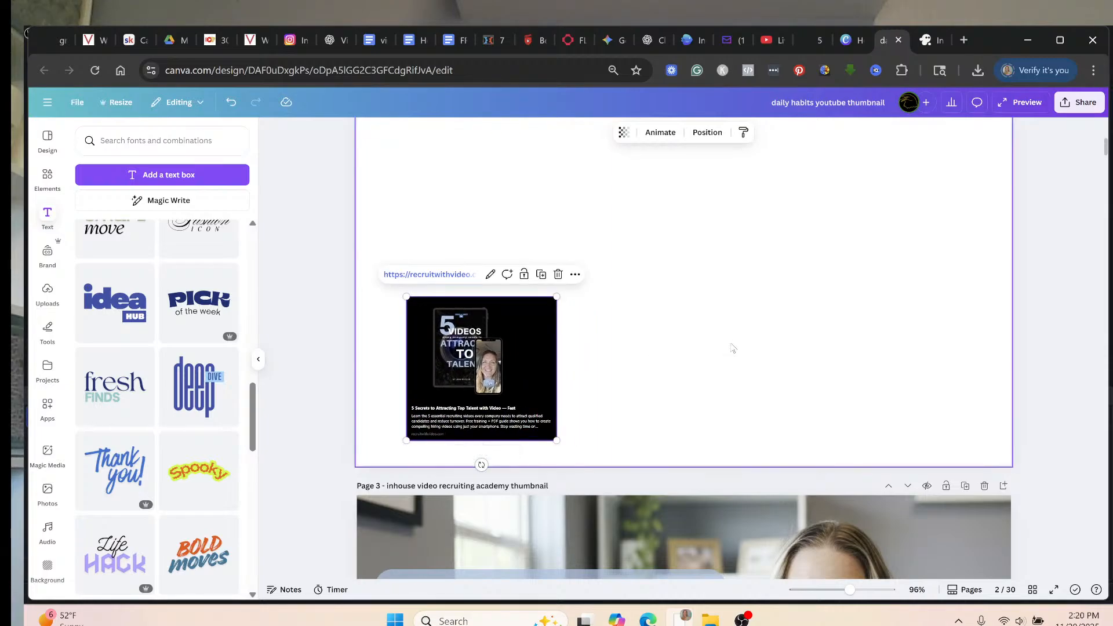
mouse_move(731, 343)
mouse_down()
mouse_move(462, 345)
mouse_move(712, 339)
mouse_up()
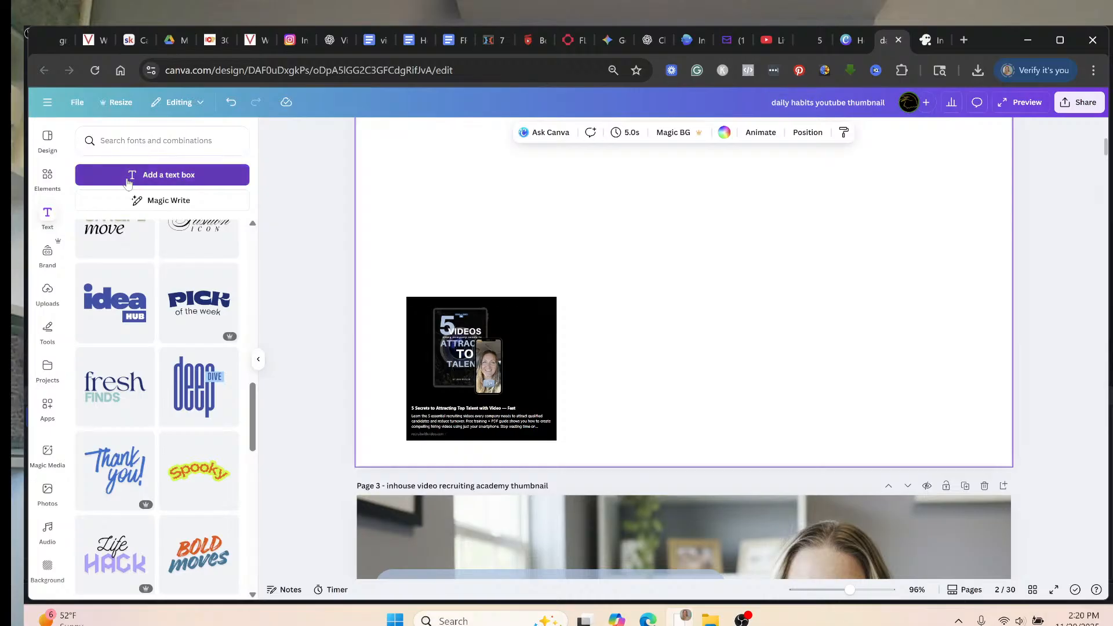
click(103, 175)
key(ctrl+v)
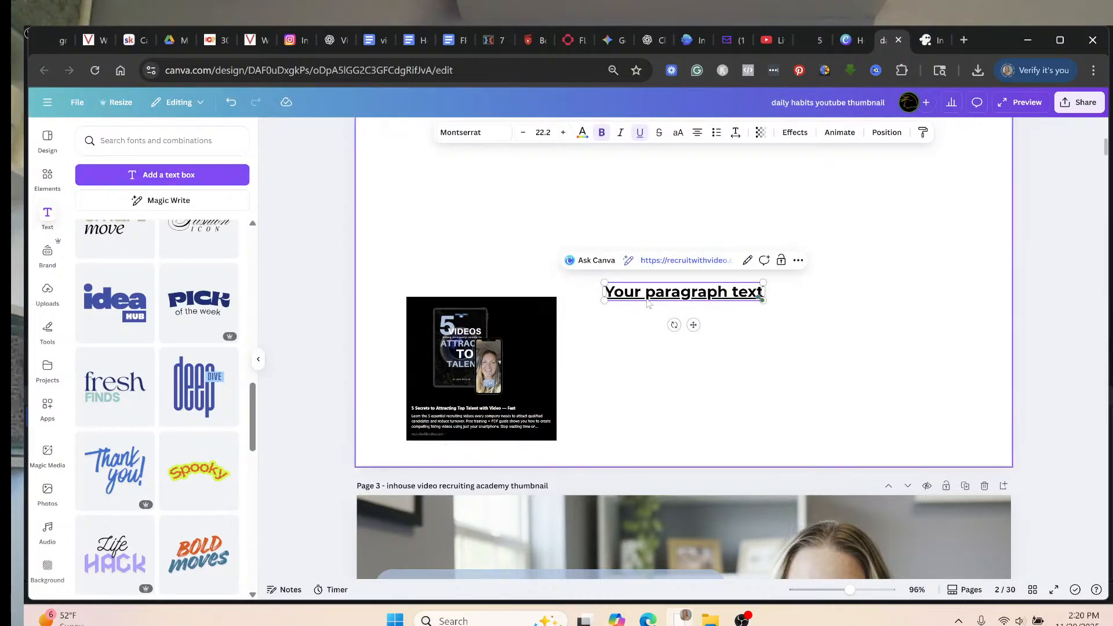
click(752, 260)
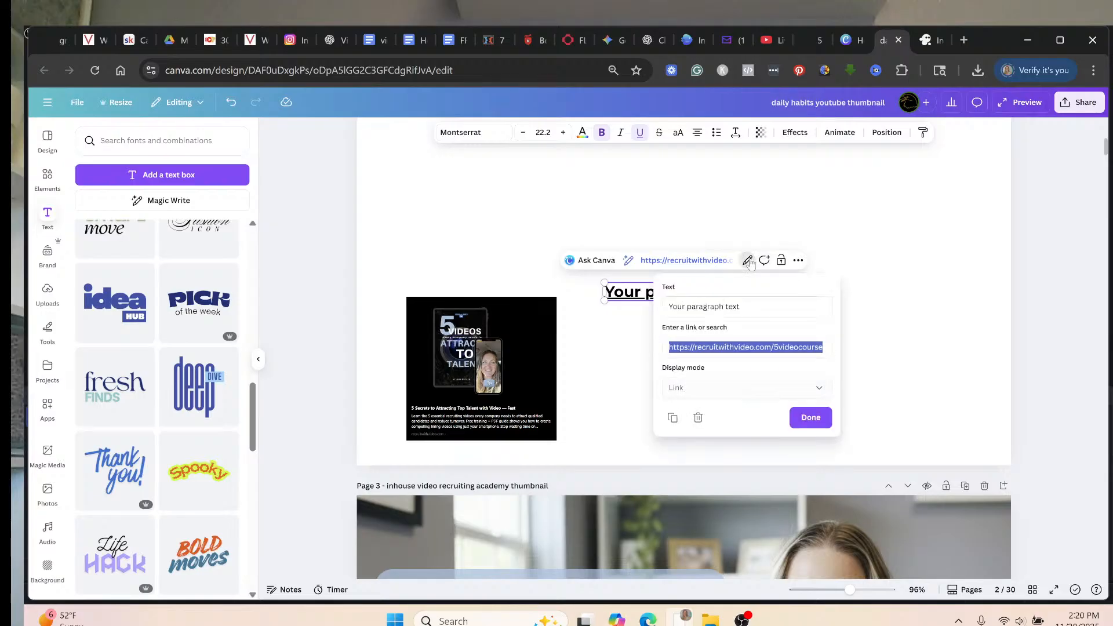
click(715, 310)
triple_click(715, 310)
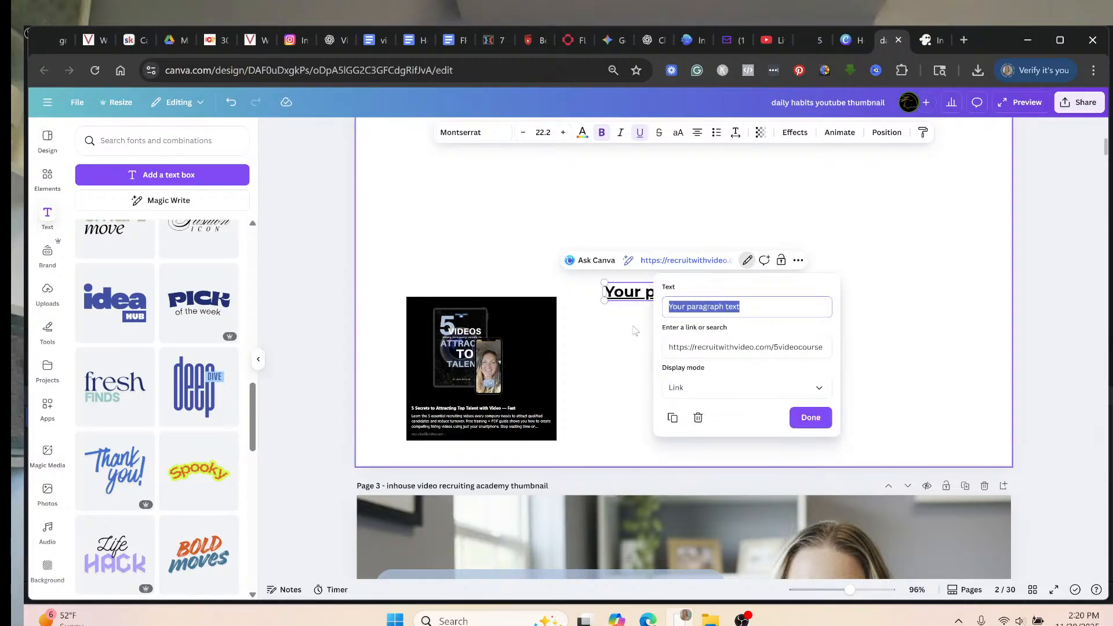
key(ctrl+v)
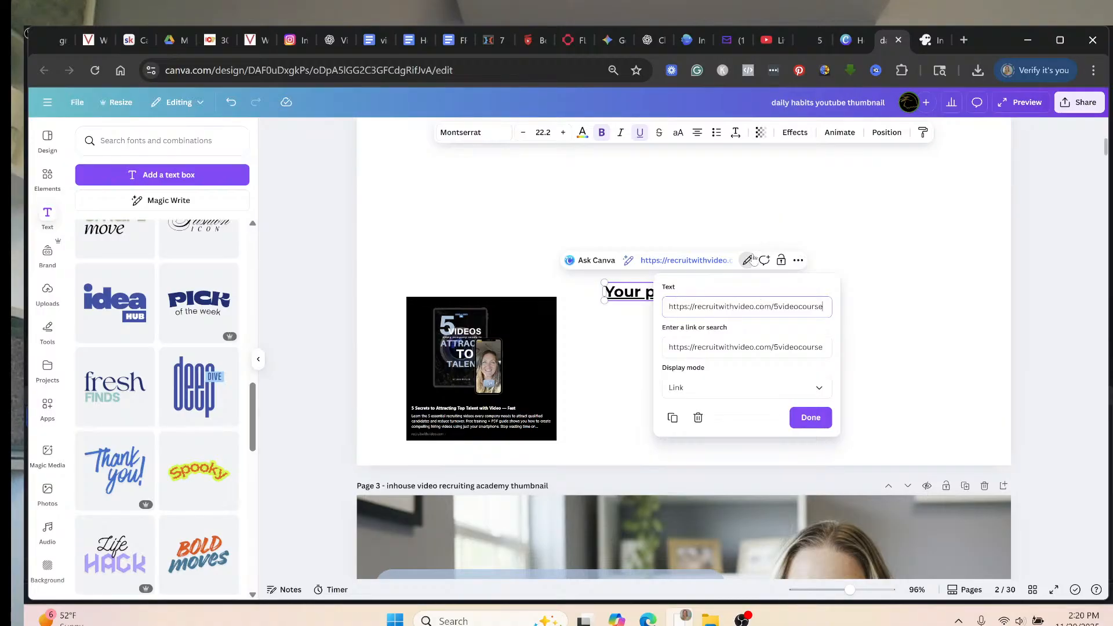
click(821, 388)
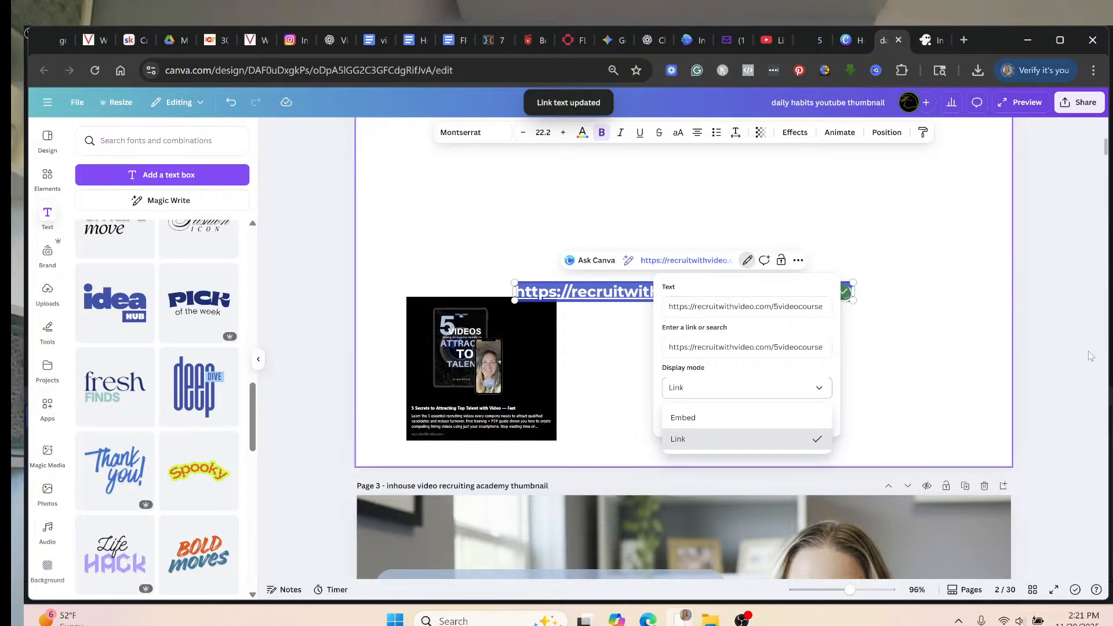
key(Escape)
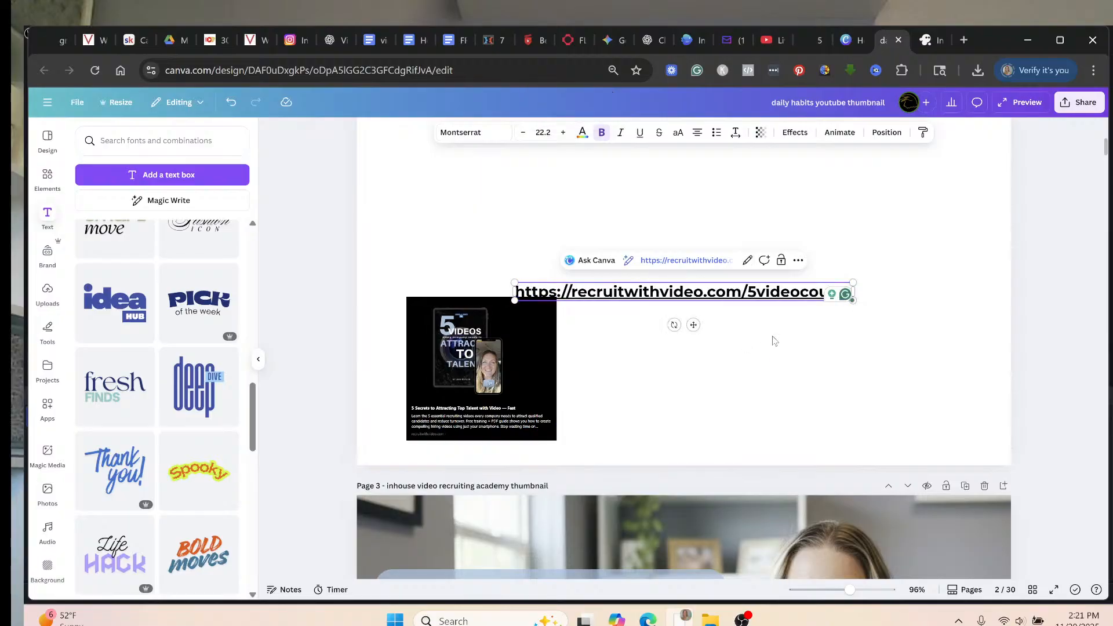
scroll(813, 385, up, 2)
click(812, 459)
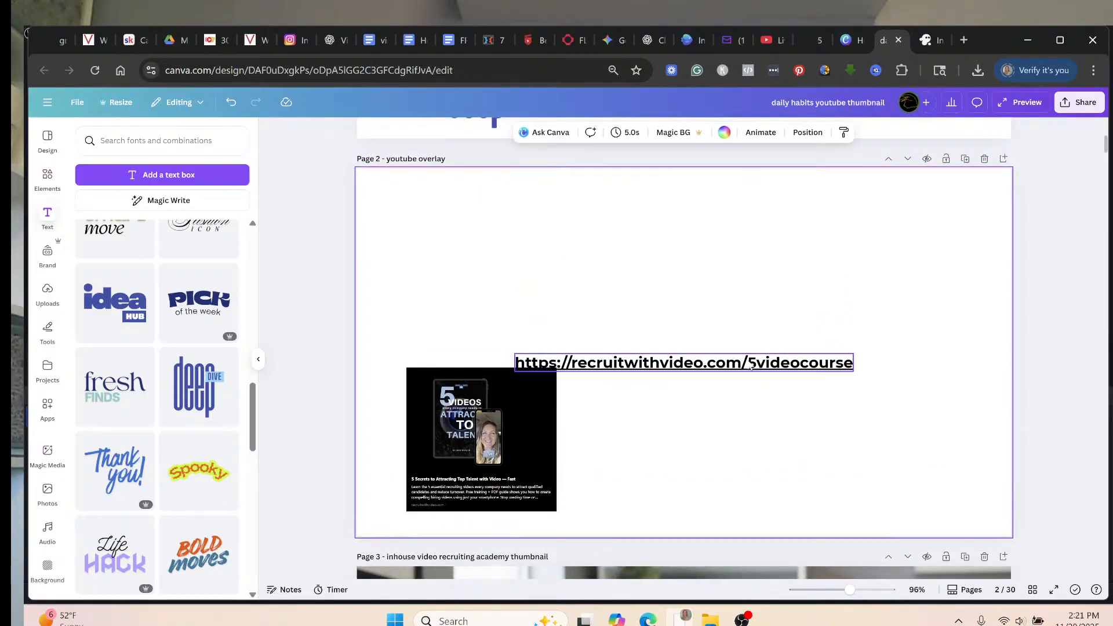
Move the URL text to the top of page 2, colour it blue #3750ab and enlarge it to 36.9.
drag(741, 355, 643, 203)
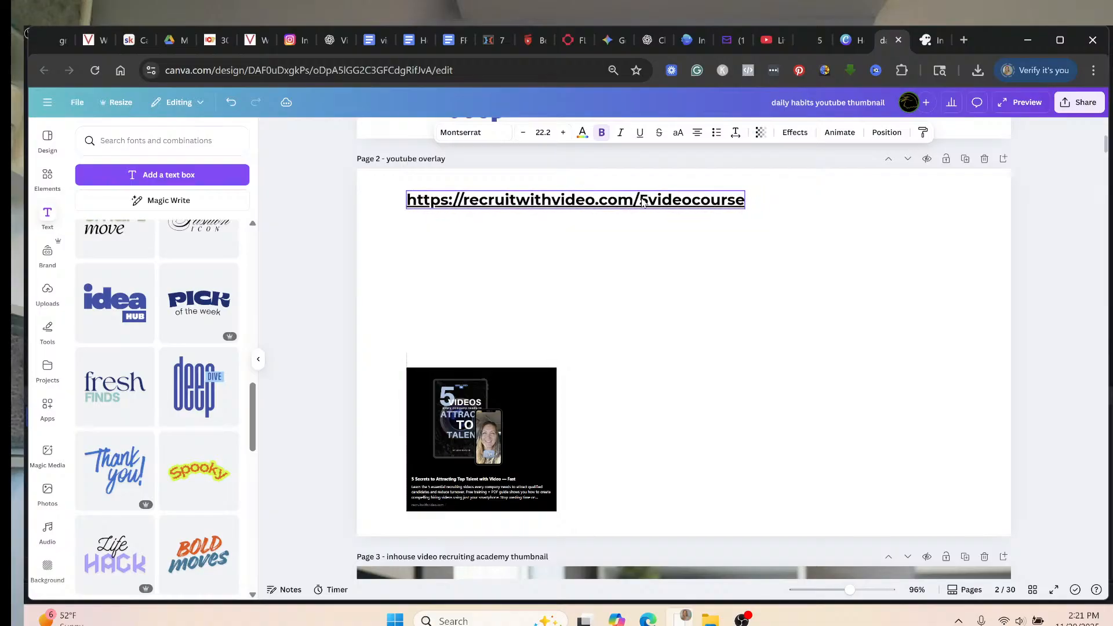
click(582, 133)
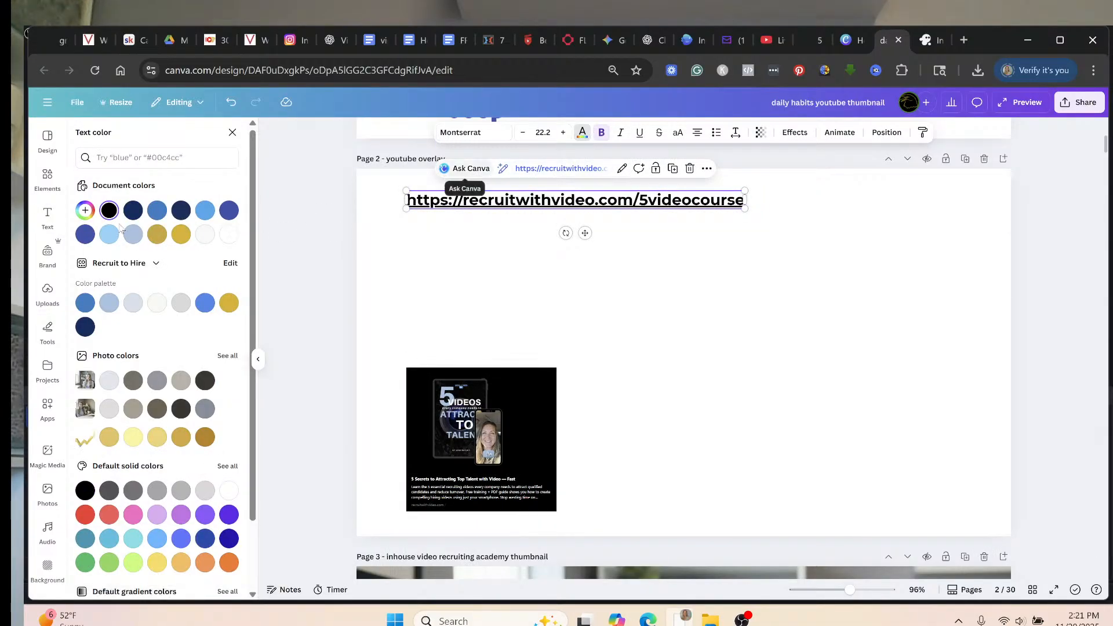
click(86, 235)
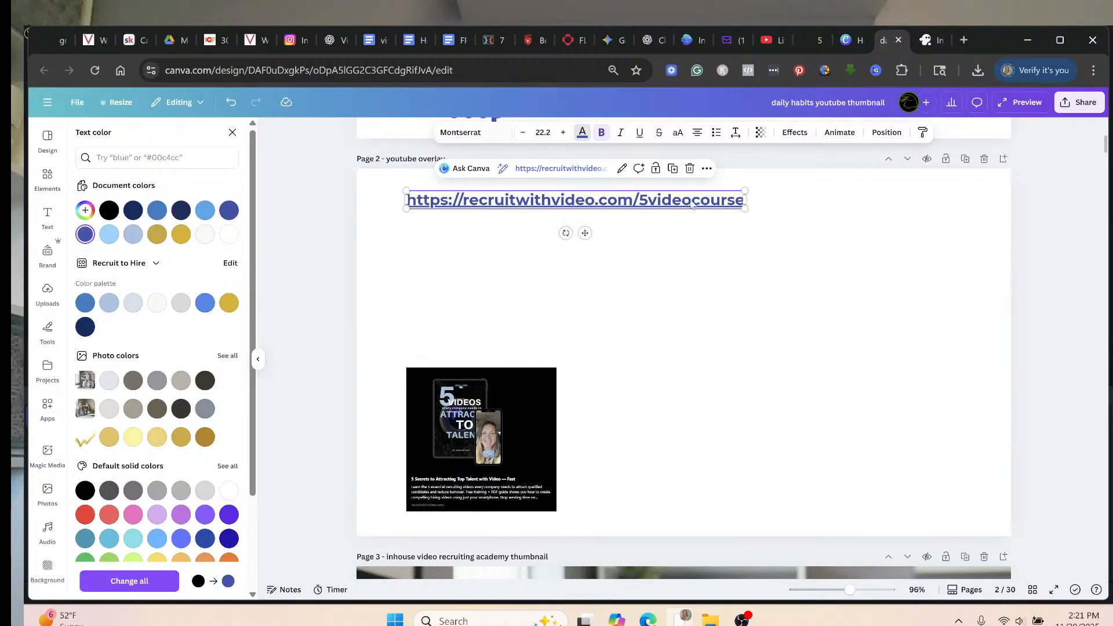
drag(744, 208, 970, 203)
click(835, 295)
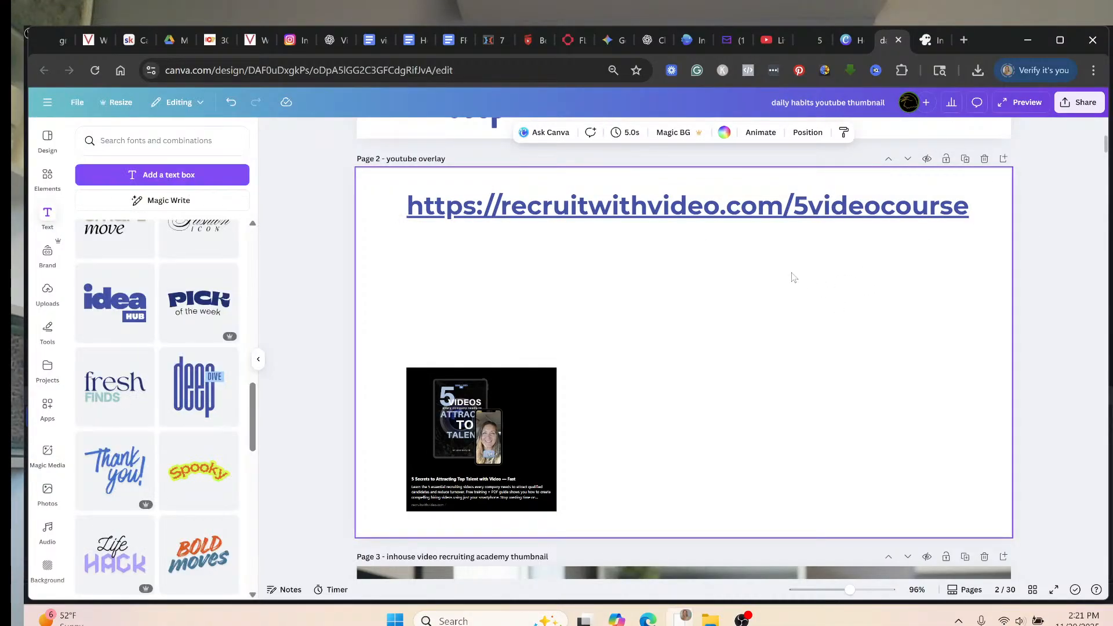
Apply the Block page animation to page 2 for both entry and exit.
click(753, 134)
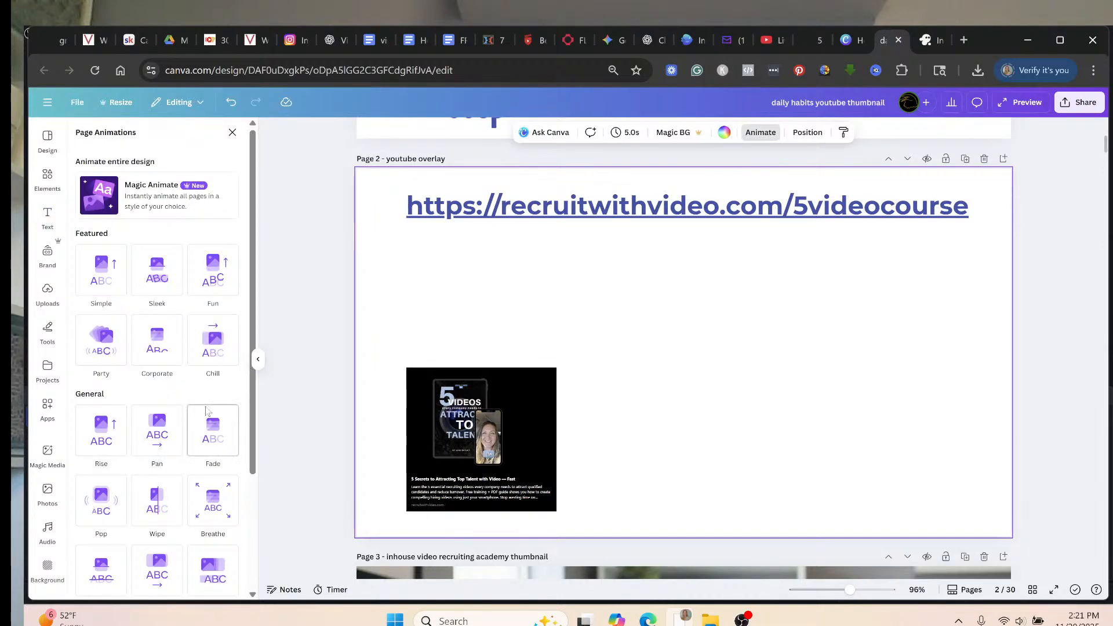
scroll(204, 413, down, 1)
scroll(211, 432, down, 1)
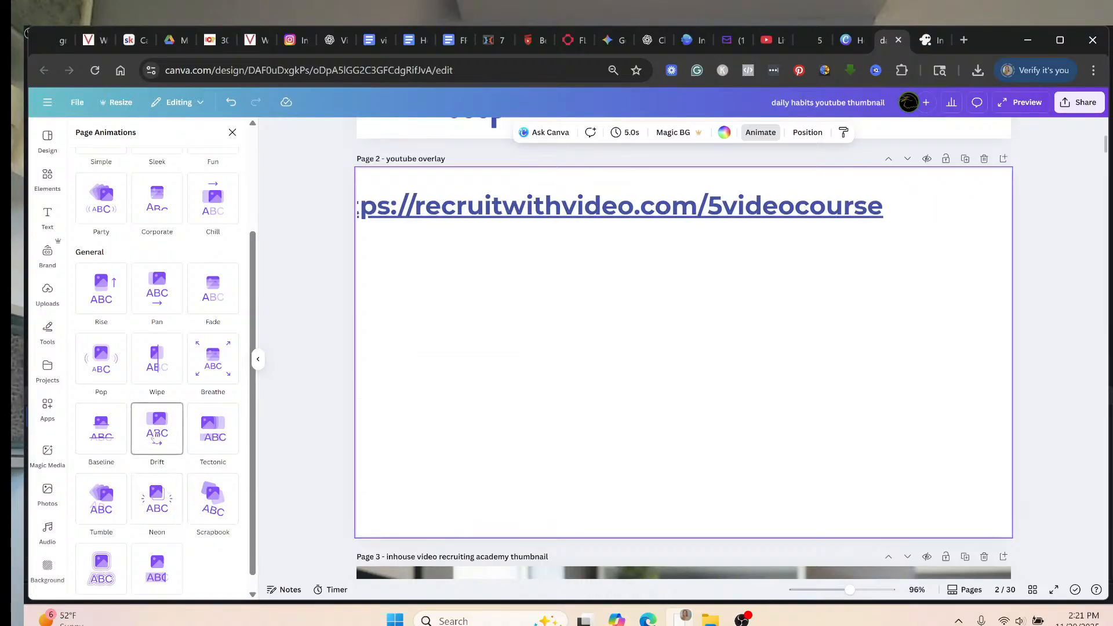
scroll(154, 438, down, 1)
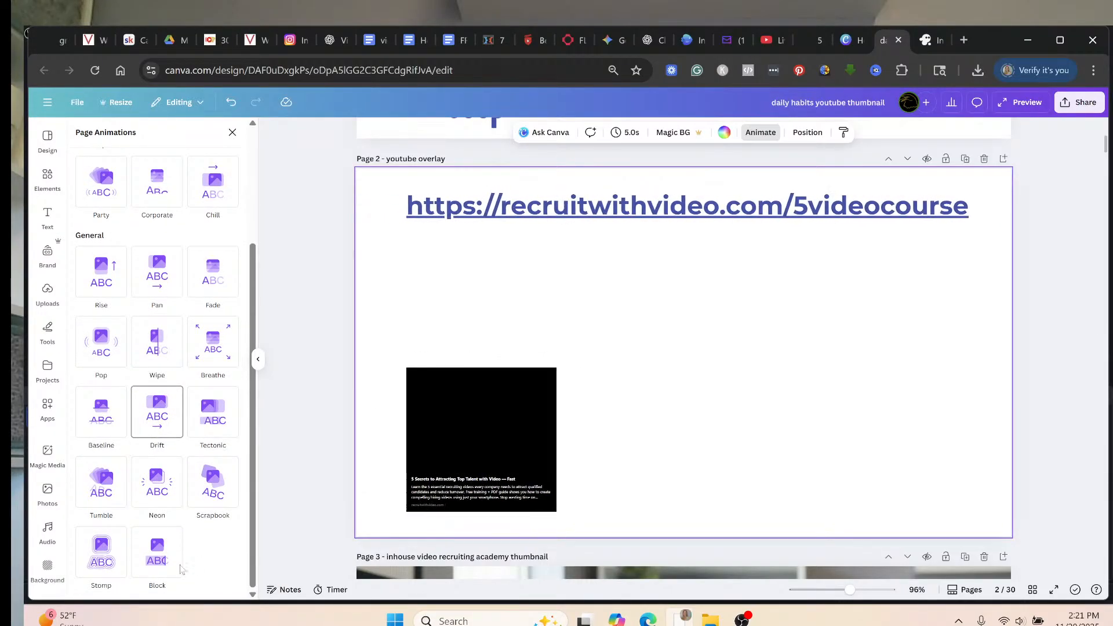
click(160, 559)
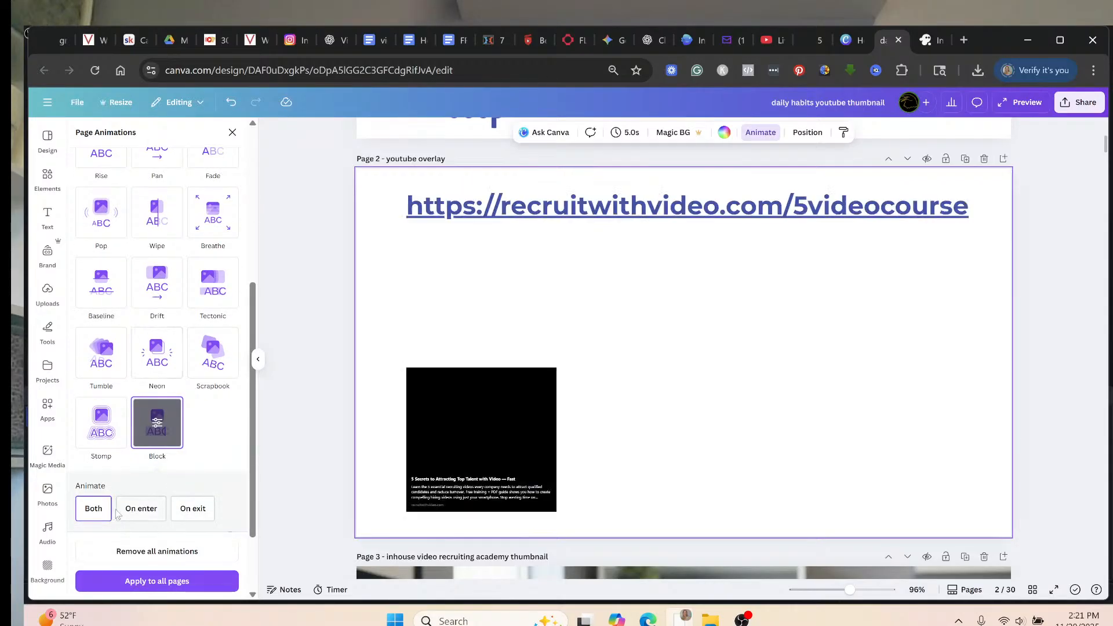
click(95, 510)
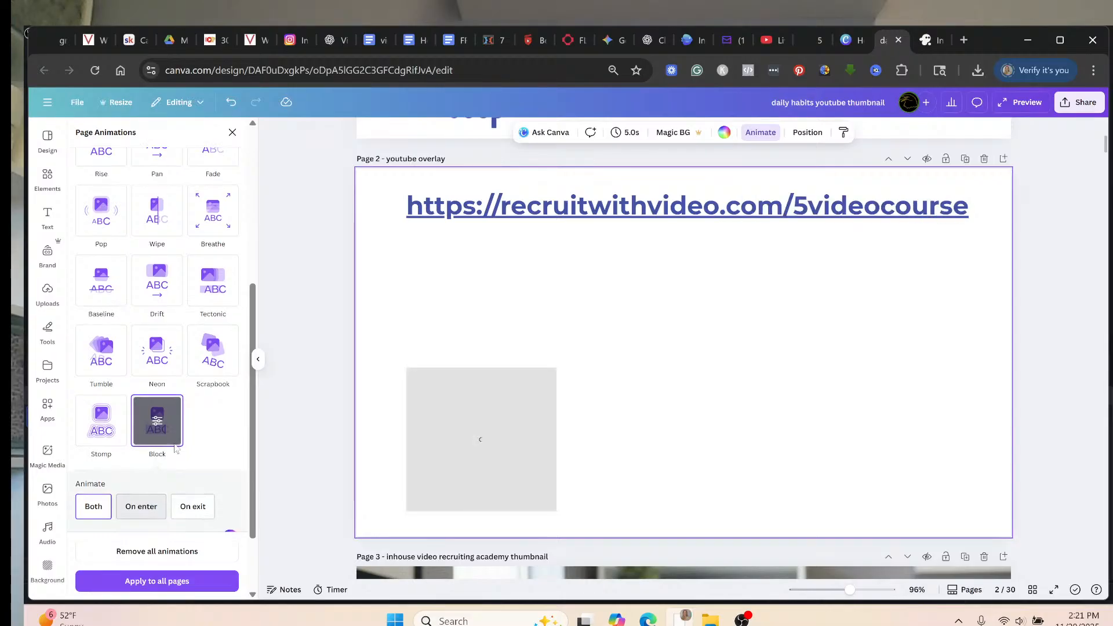
scroll(176, 448, down, 1)
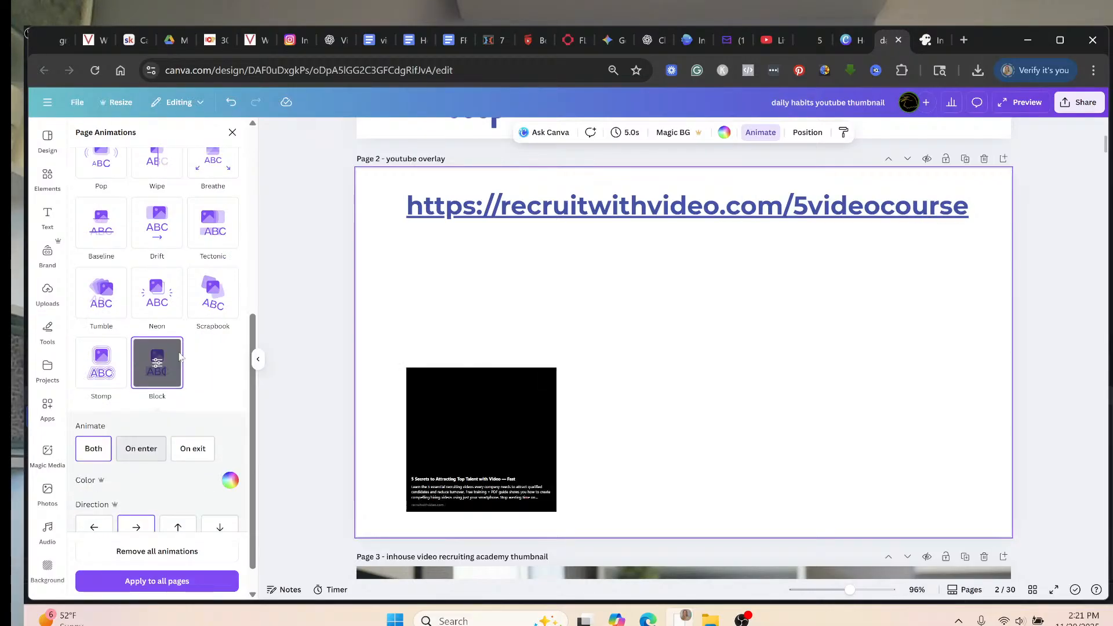
scroll(179, 358, down, 1)
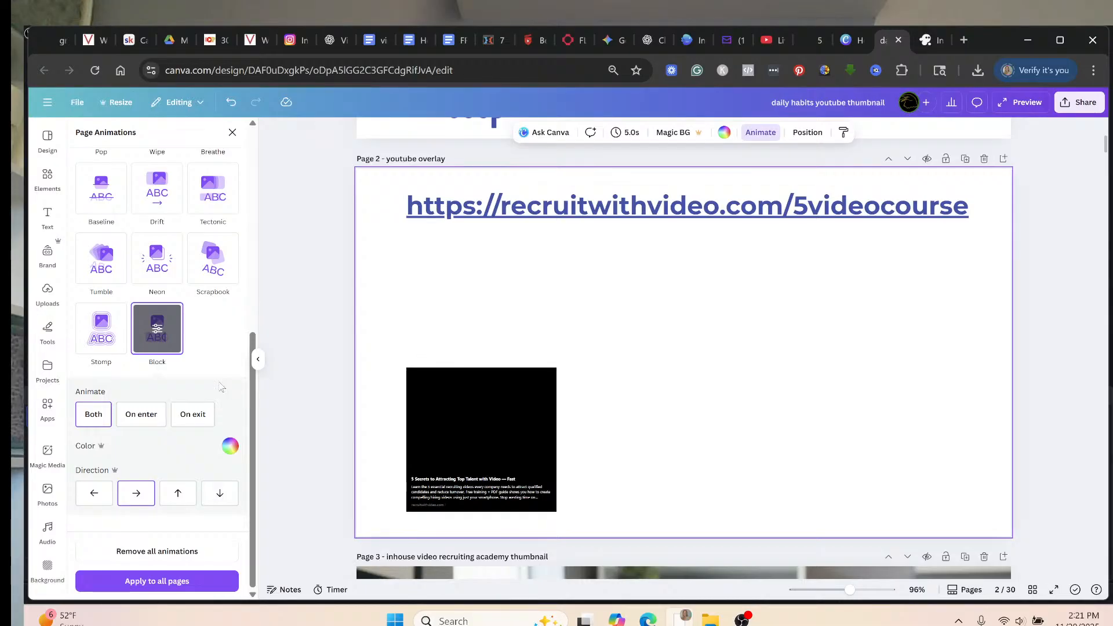
scroll(265, 422, up, 3)
scroll(263, 575, down, 1)
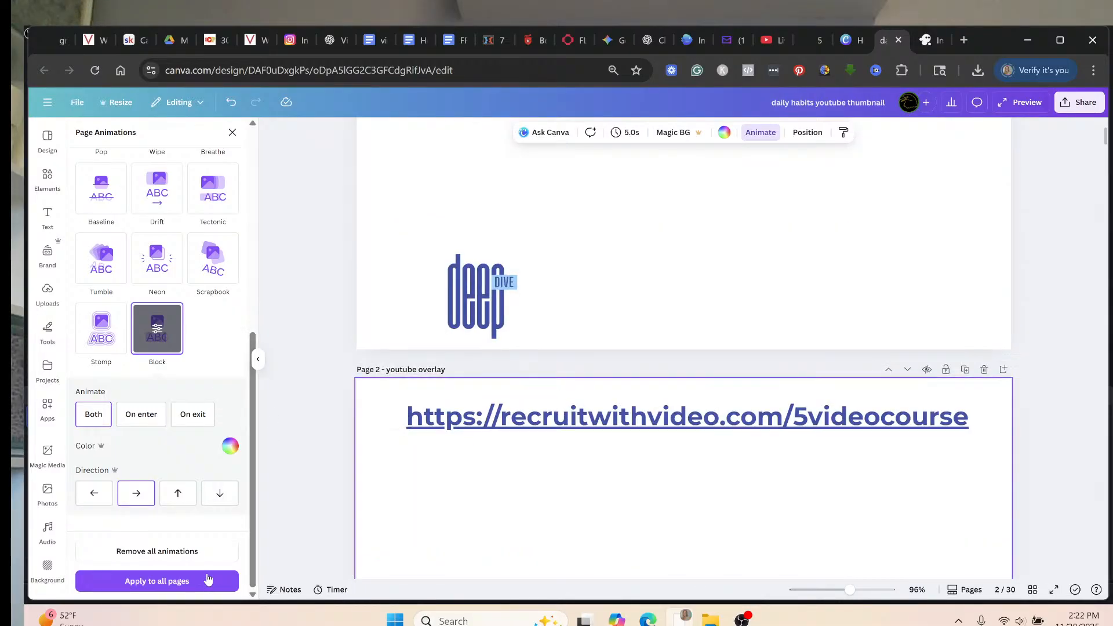
scroll(231, 557, up, 1)
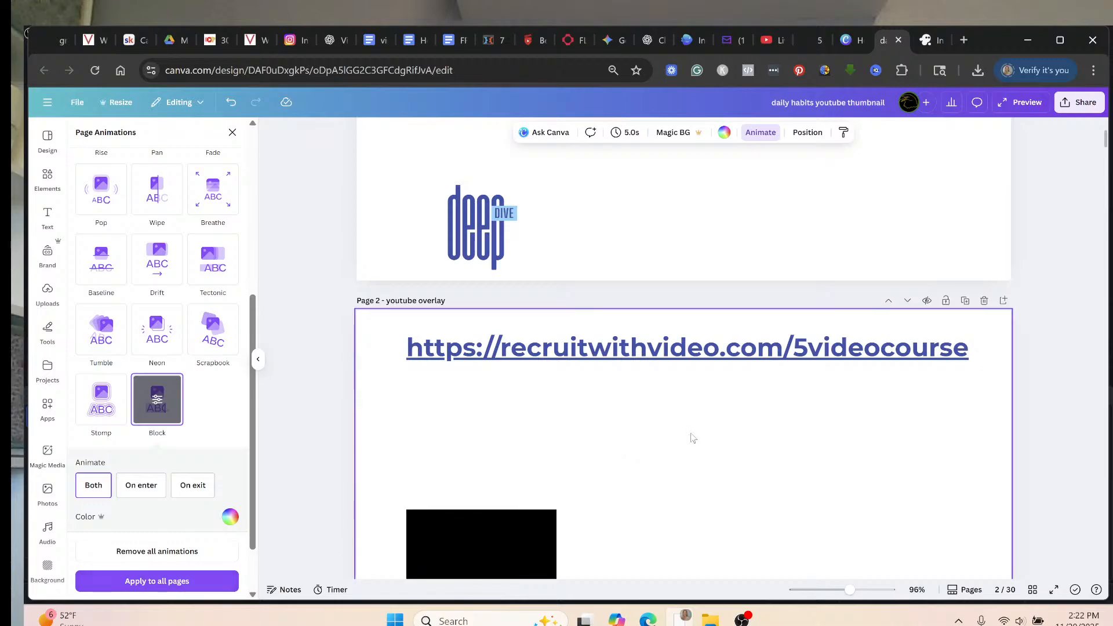
scroll(690, 439, down, 1)
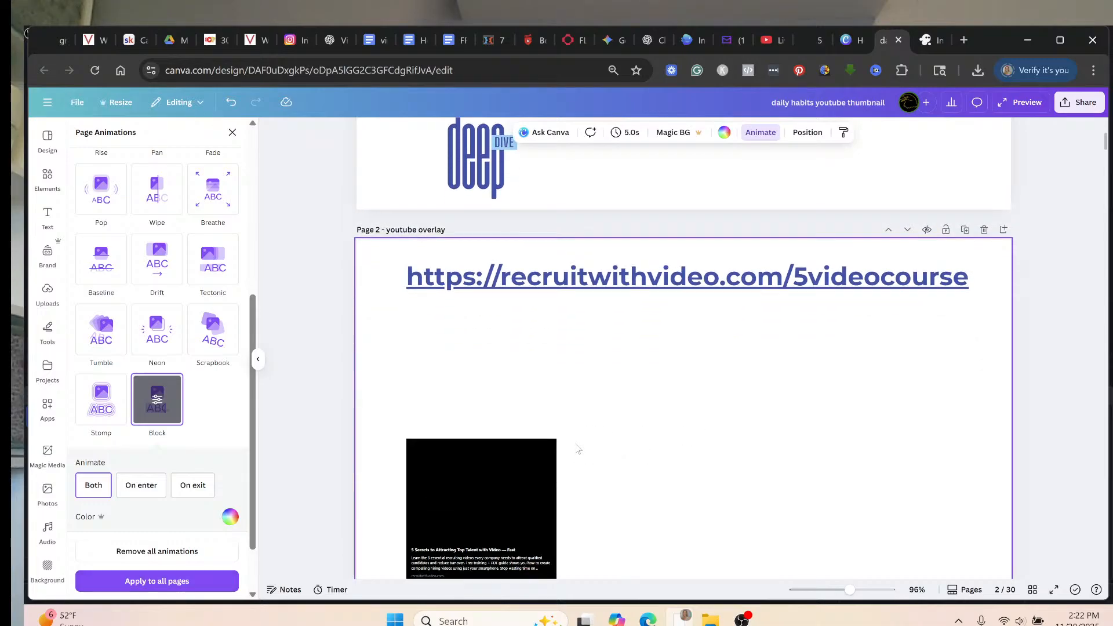
Delete the video thumbnail from page 2.
click(501, 498)
key(Delete)
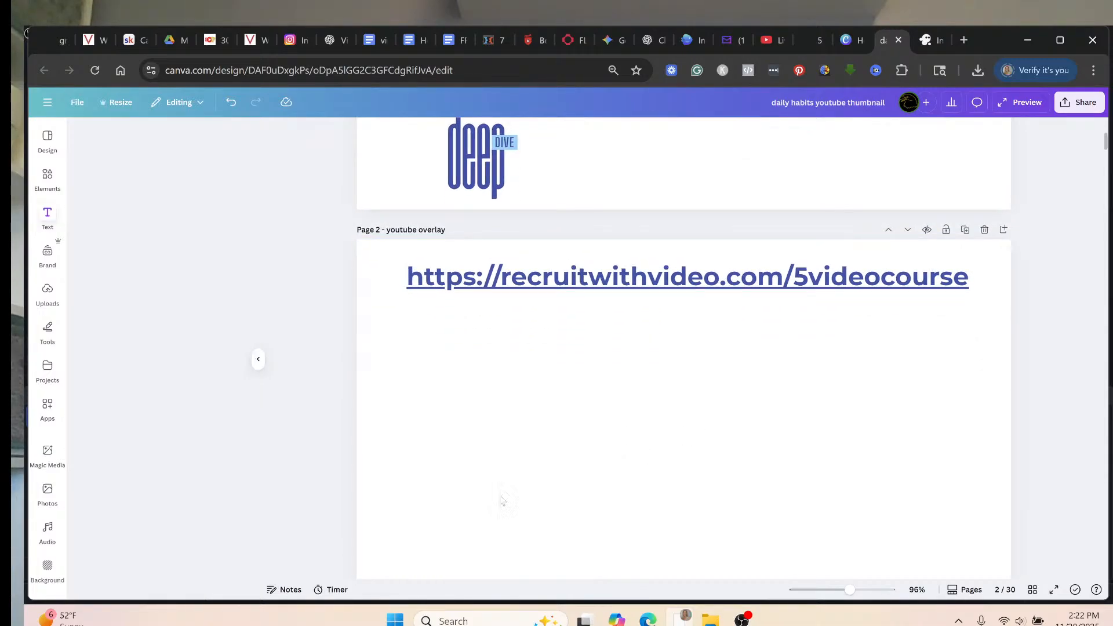
click(619, 408)
scroll(616, 412, down, 1)
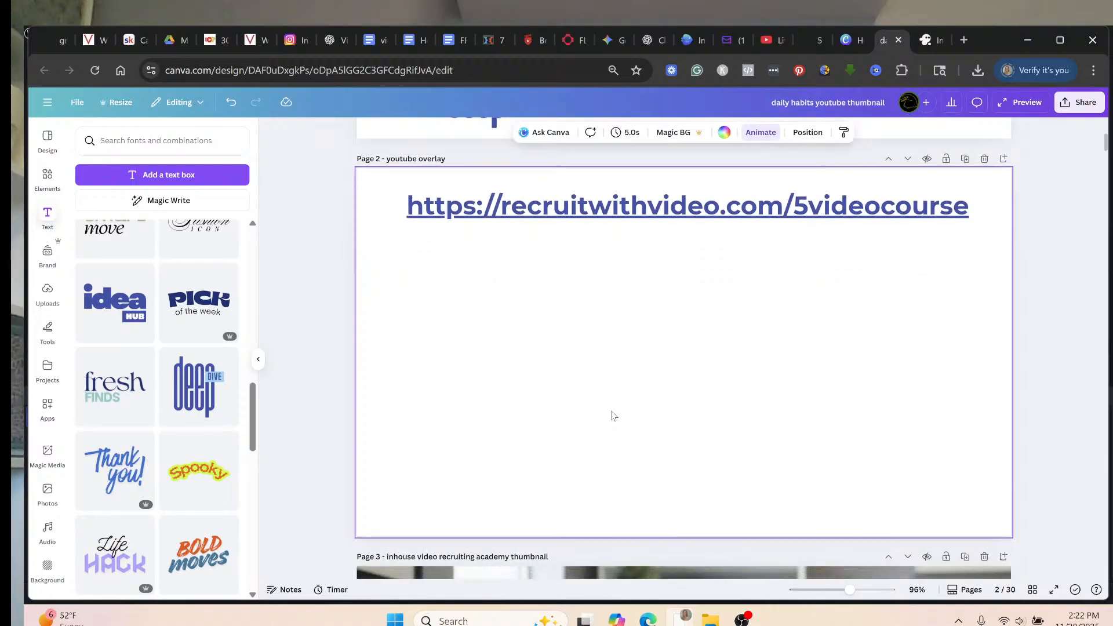
Move the URL text to the bottom of page 2 and bring up Canva's download settings.
drag(711, 217, 714, 504)
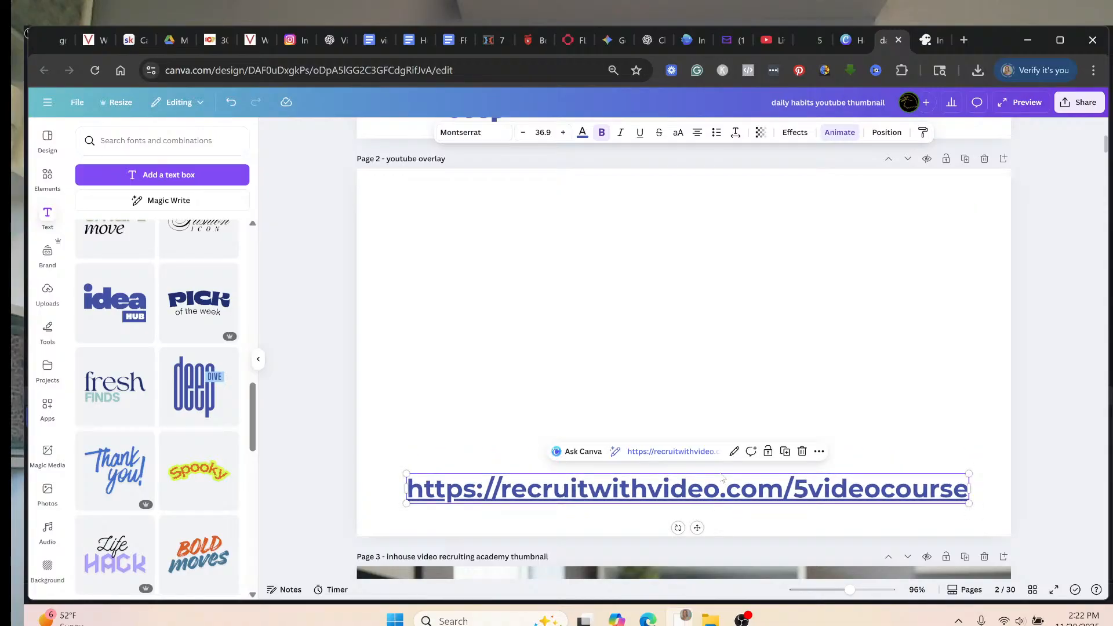
click(841, 254)
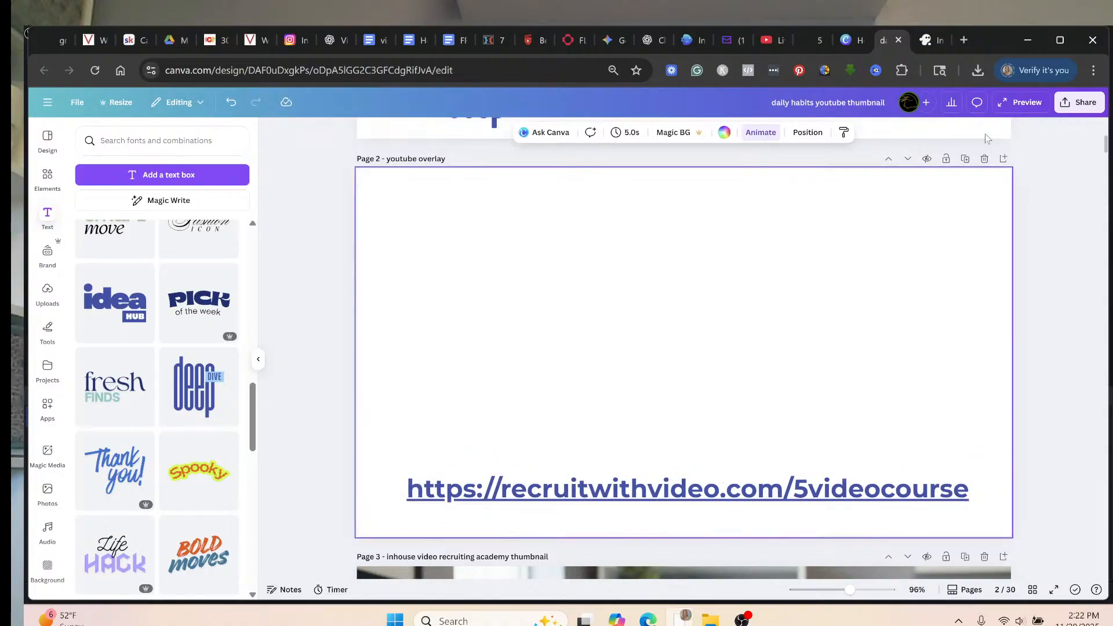
click(1069, 105)
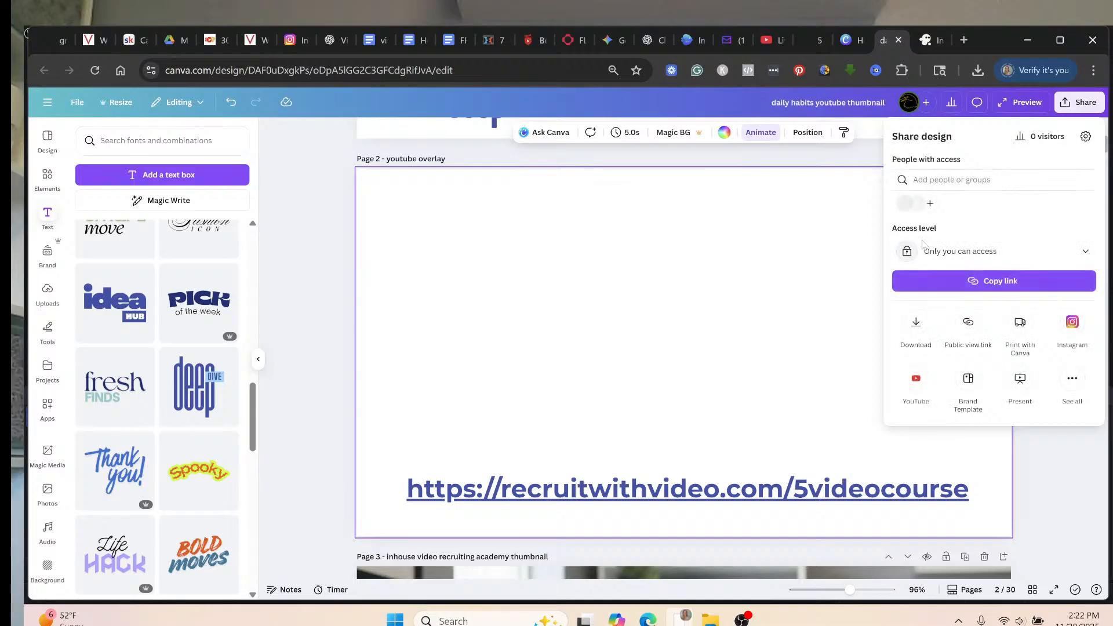
click(915, 324)
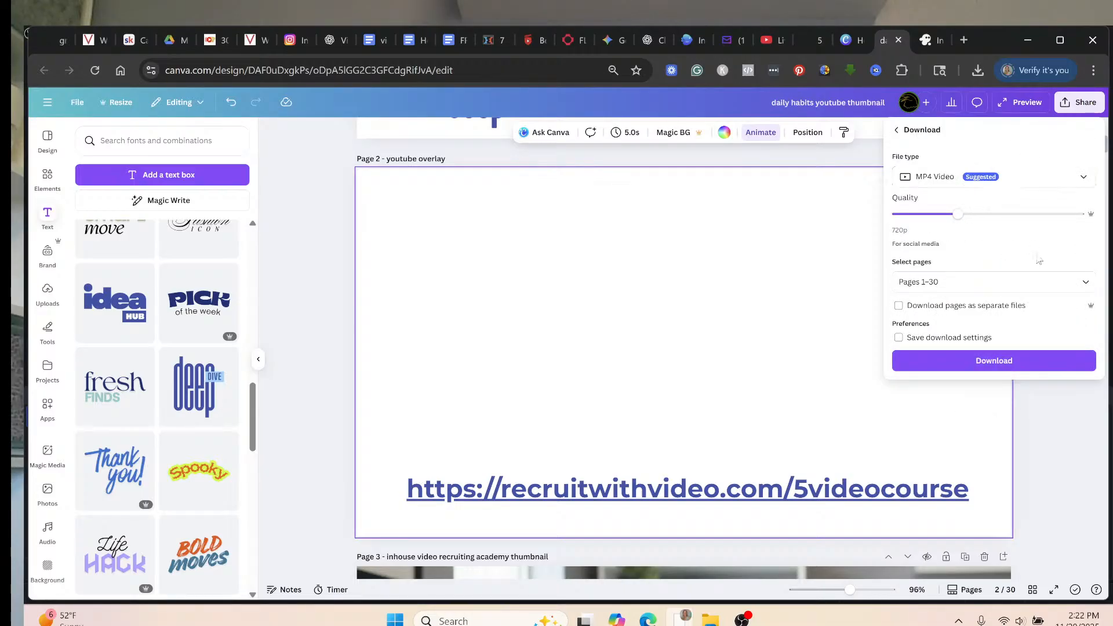
Download only Page 2 as an MP4 video, then return to OBS Studio.
click(1056, 290)
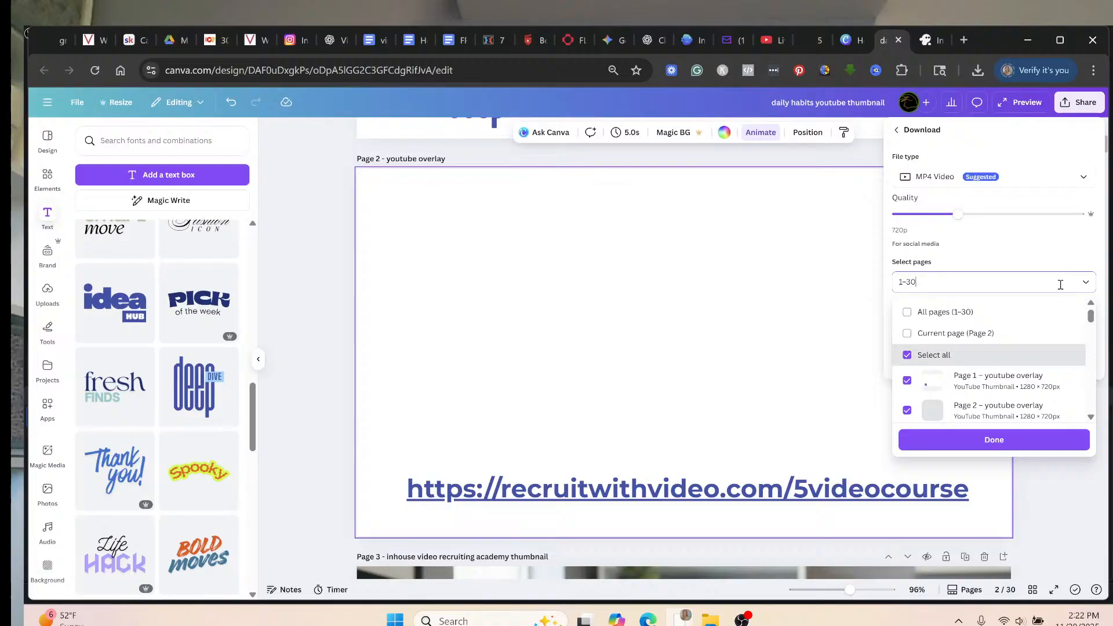
click(967, 336)
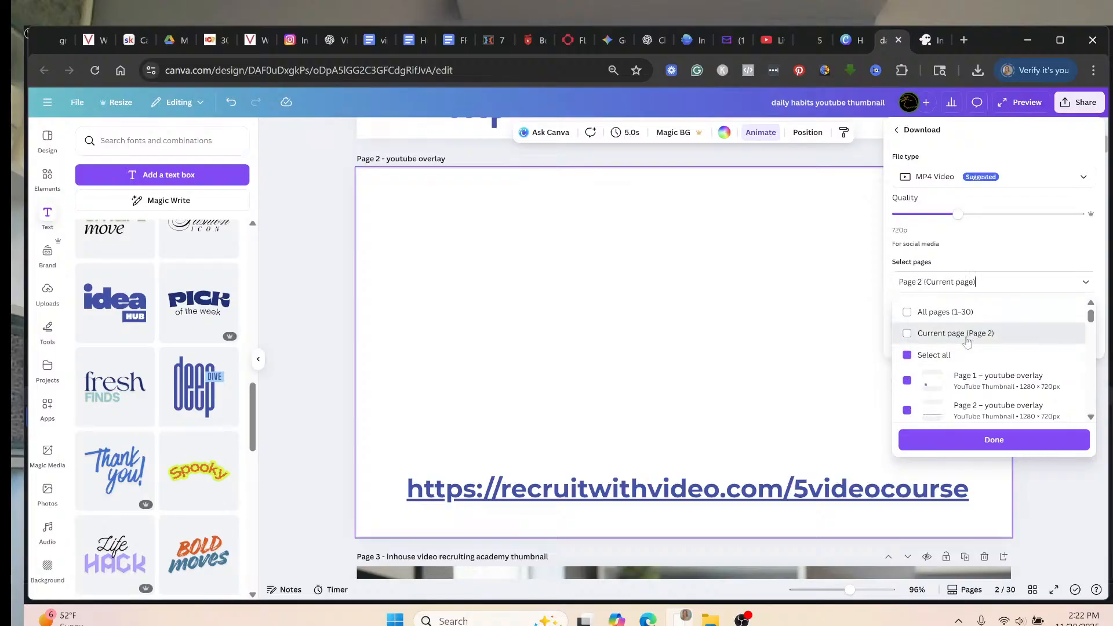
click(981, 445)
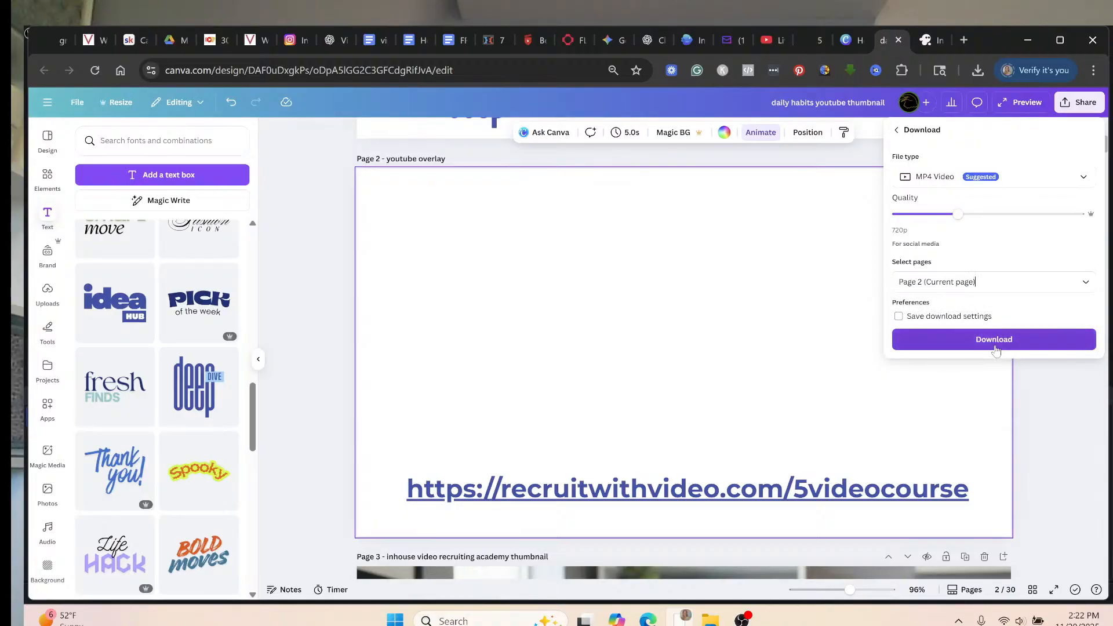
click(995, 341)
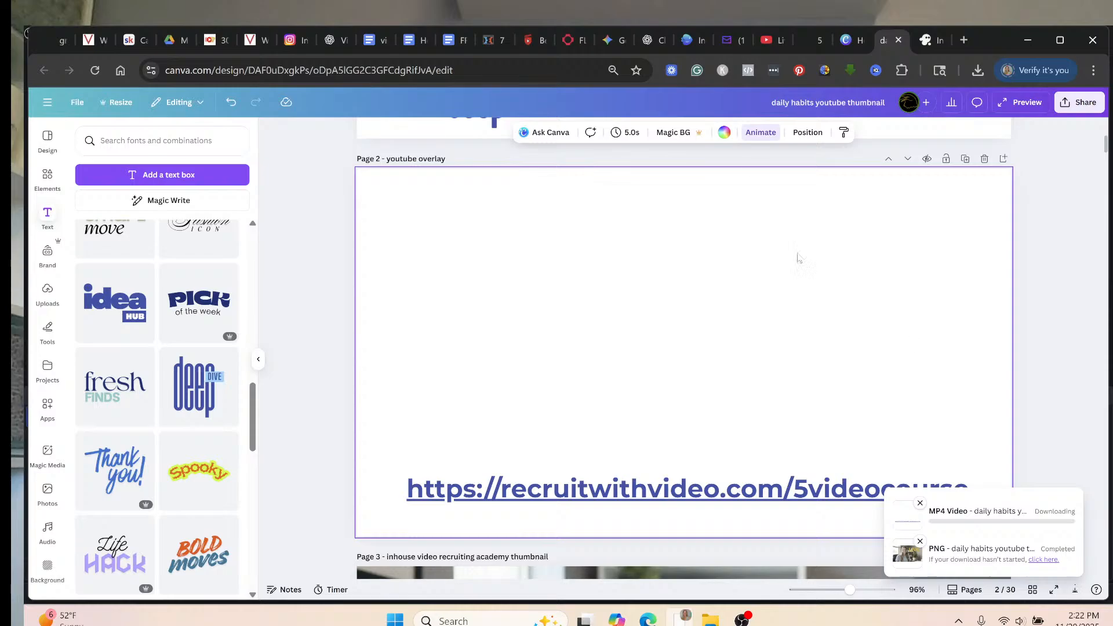
mouse_move(744, 619)
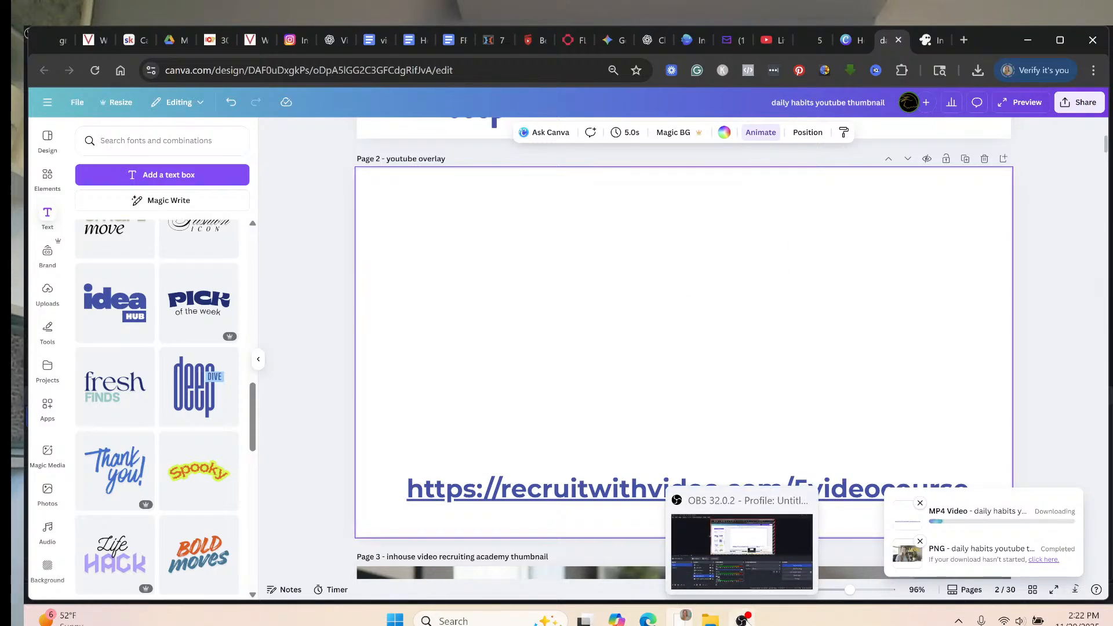
click(687, 552)
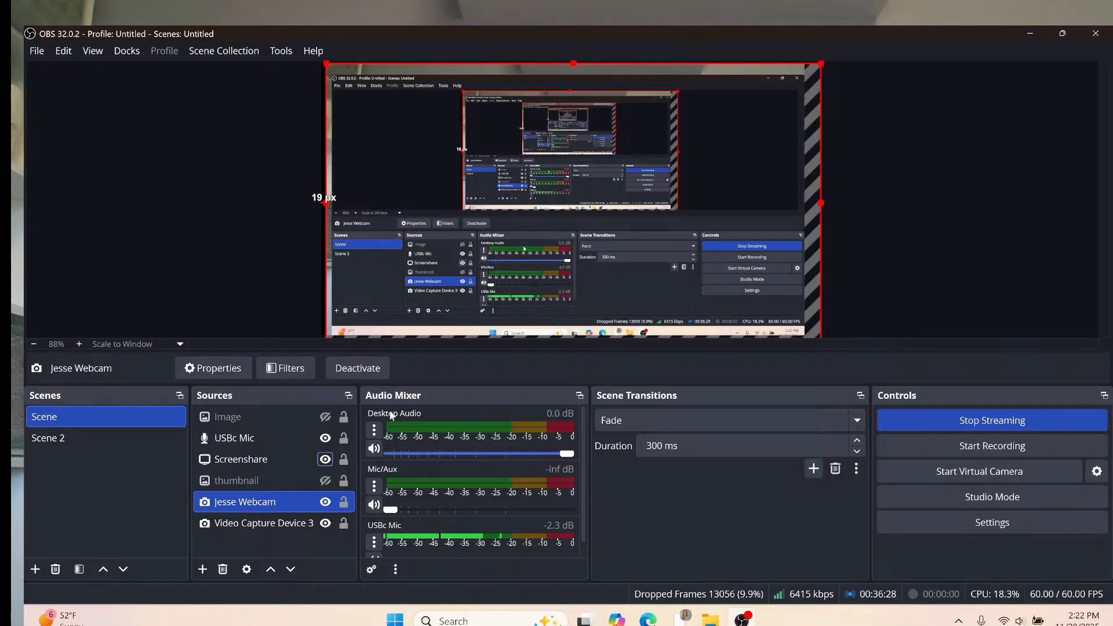
Check the Image source's properties, cancel without picking a new file, and bring up the Add Source list.
click(279, 417)
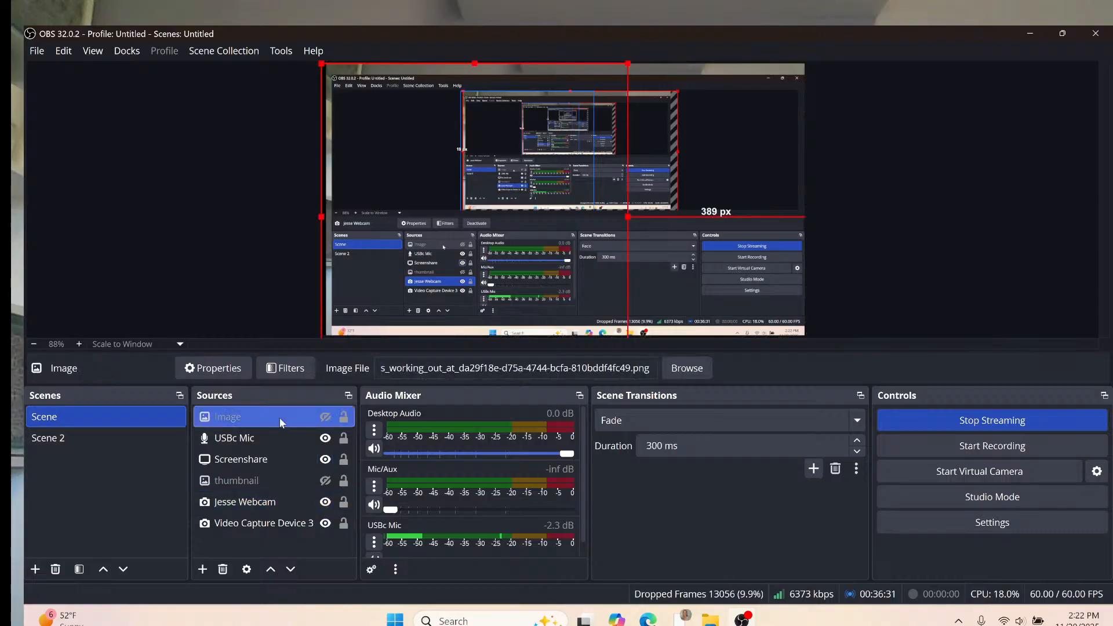
double_click(334, 417)
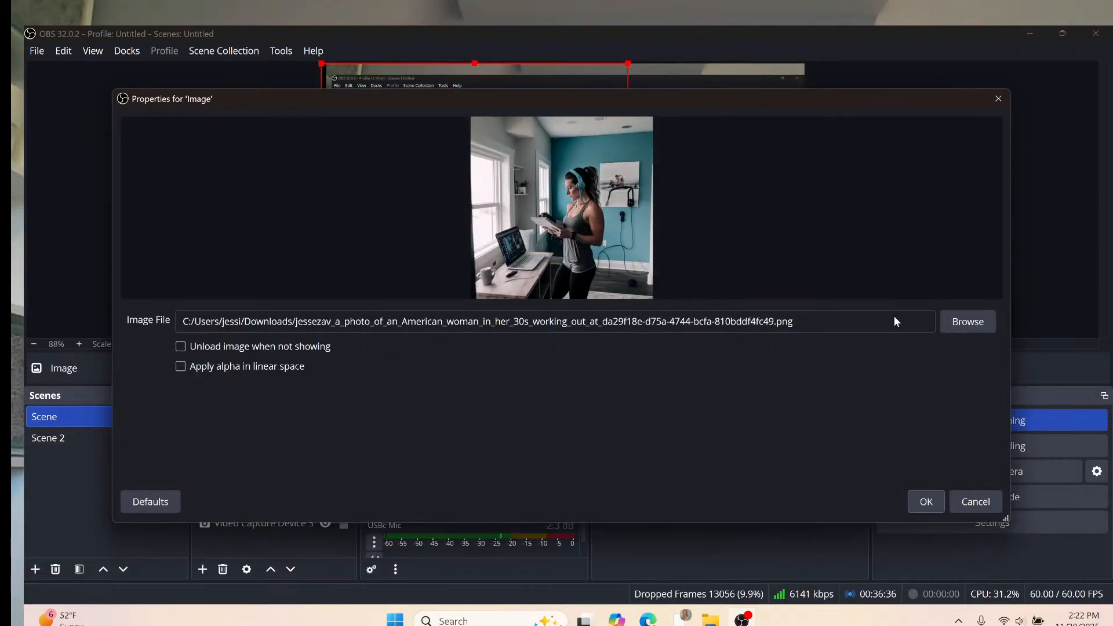
click(968, 322)
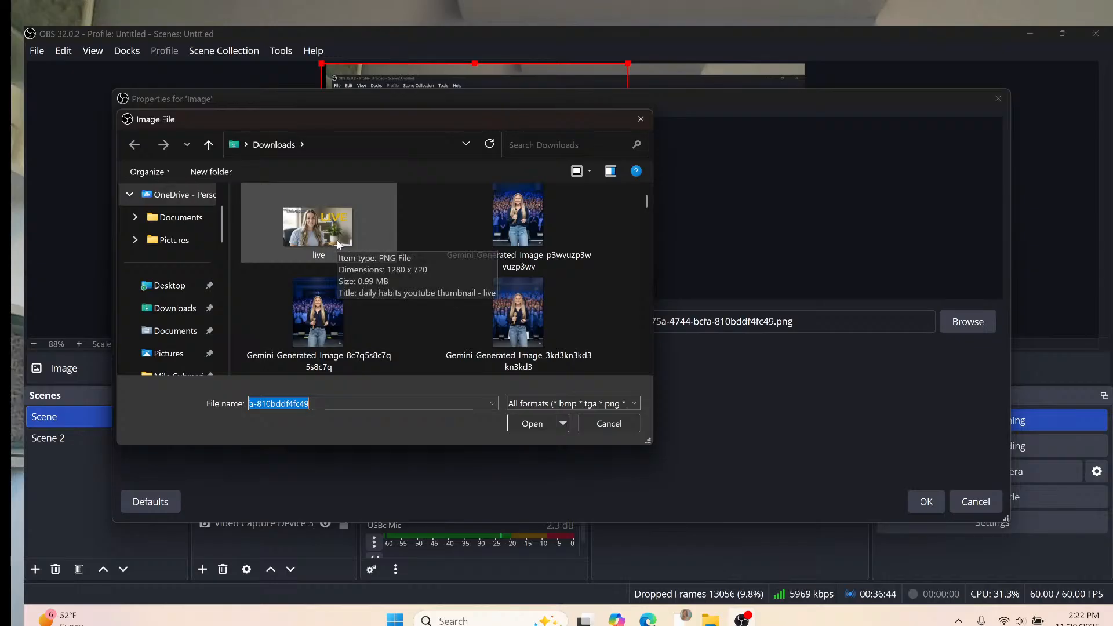
click(607, 423)
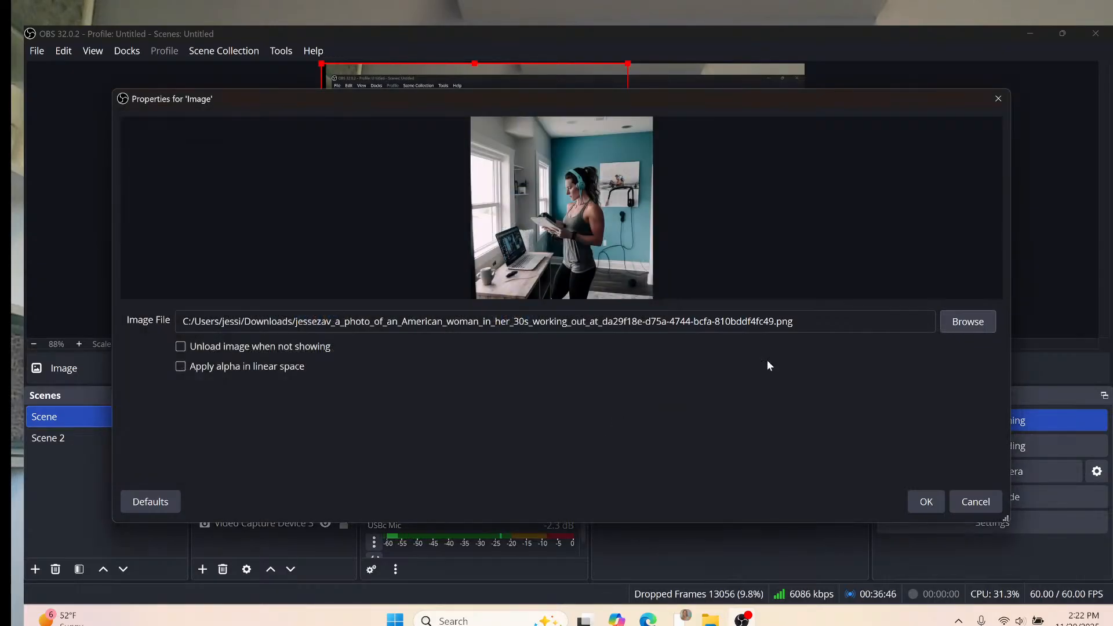
click(964, 502)
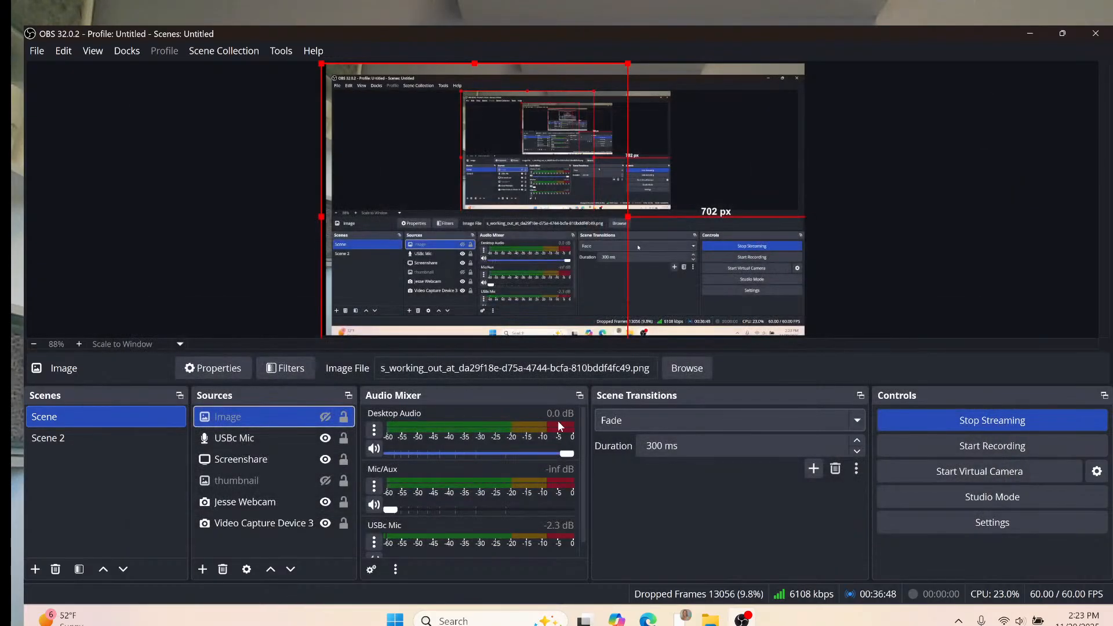
click(203, 570)
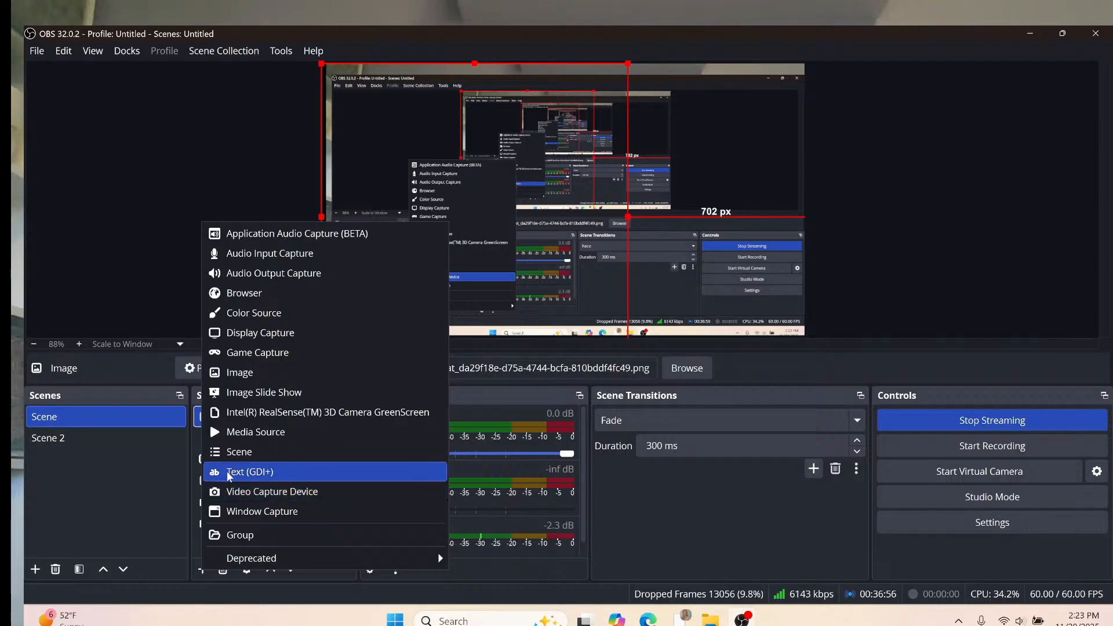
Add a Media Source named 'Optin Overlay', correcting a mistyped name.
click(247, 433)
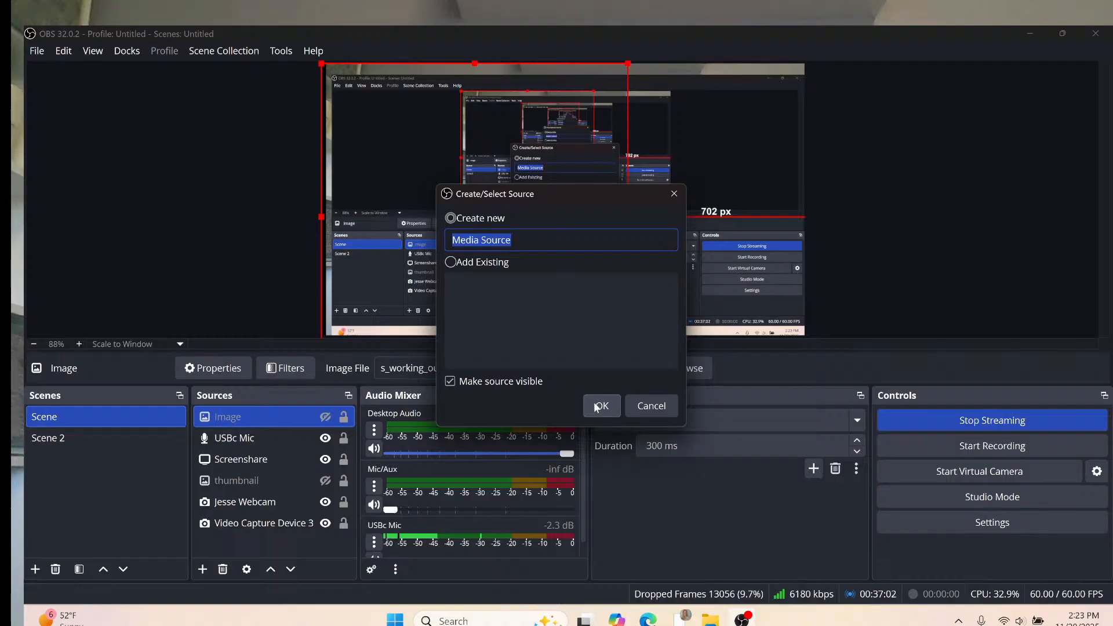
text(Ouver)
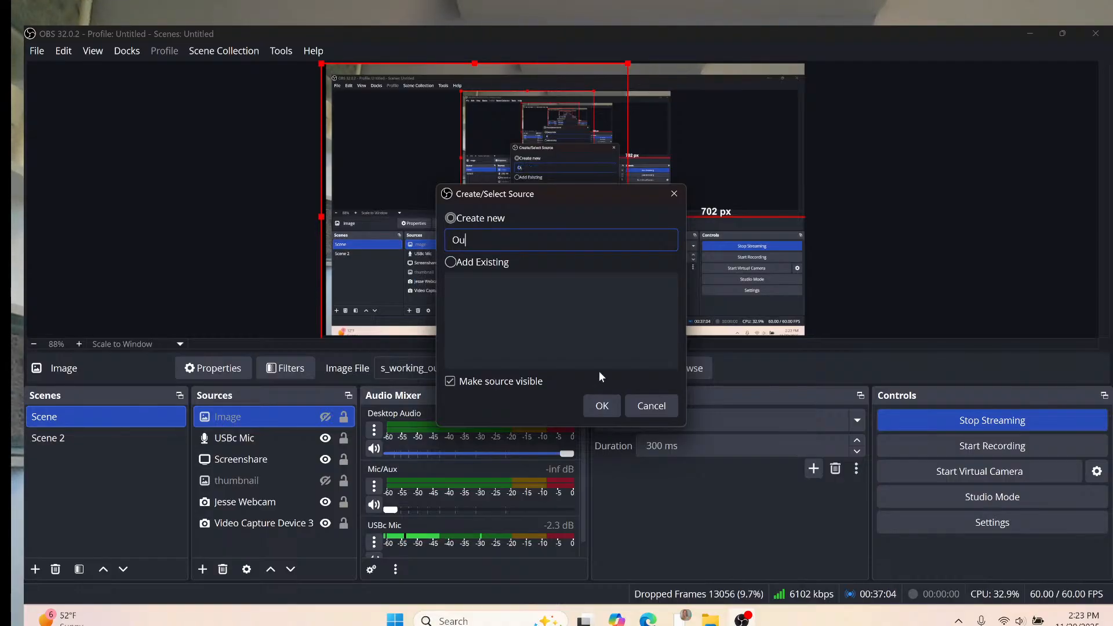
key(BackSpace)
key(BackSpace)
key(BackSpace)
key(BackSpace)
key(BackSpace)
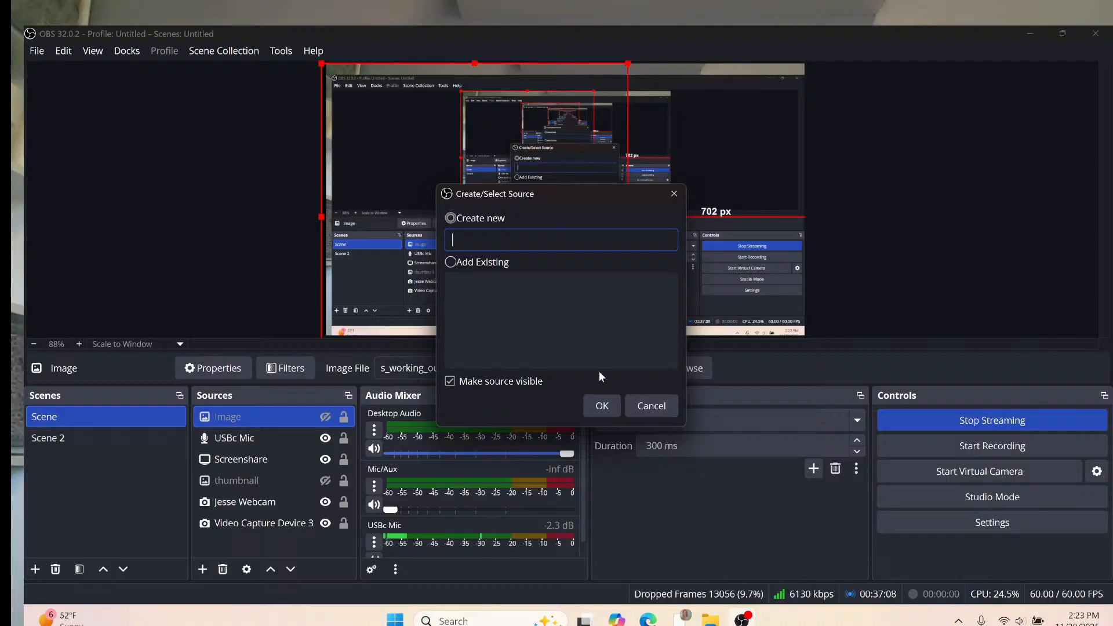
text(Optin)
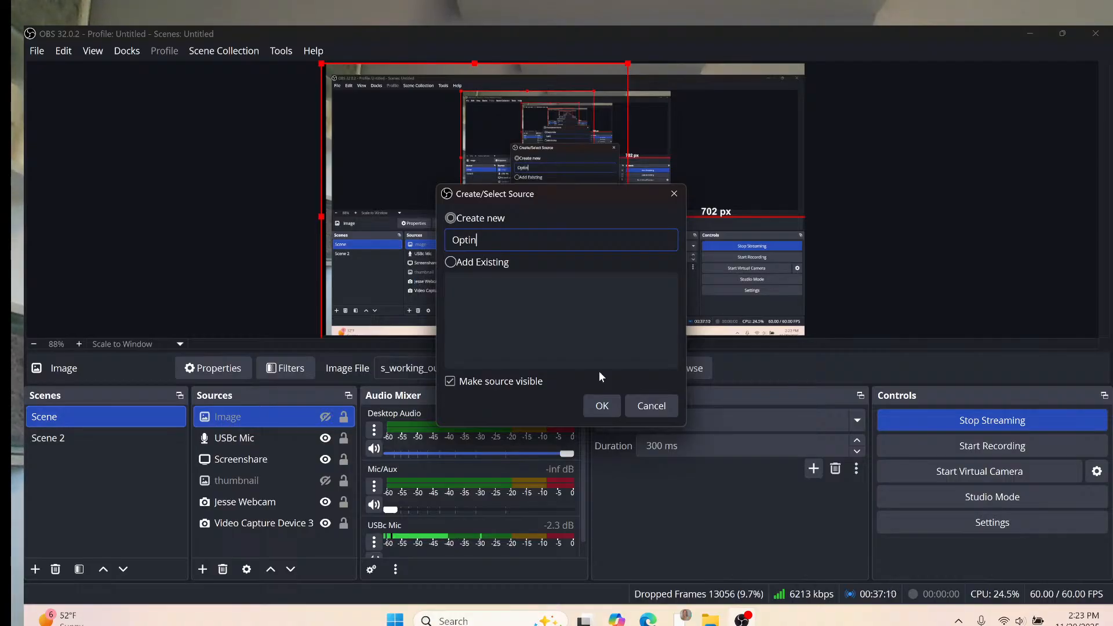
text( Overlay)
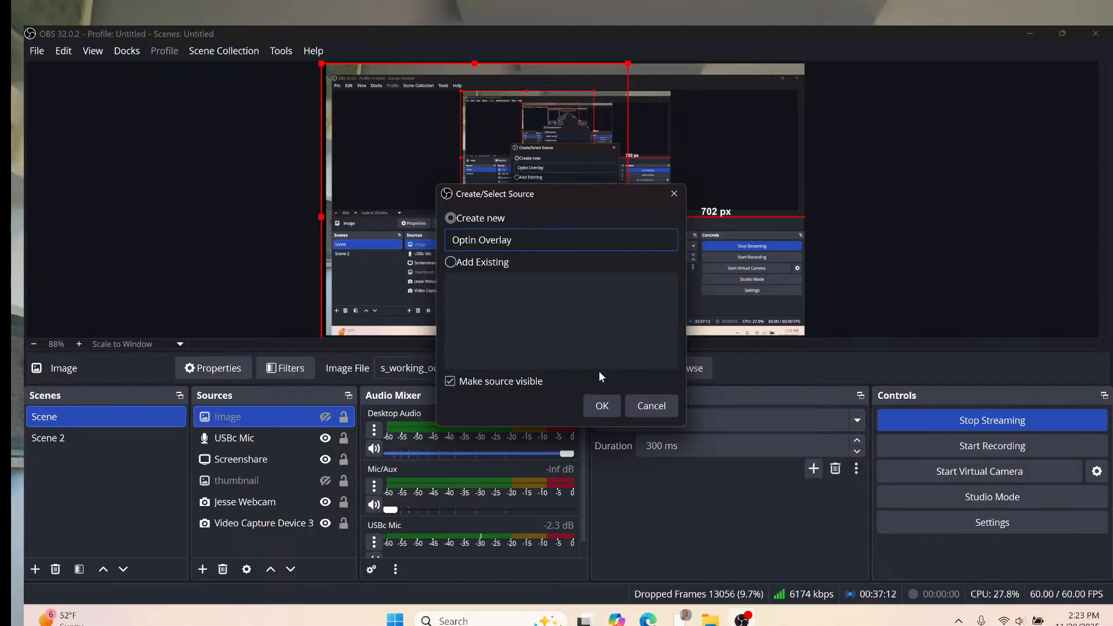
click(606, 406)
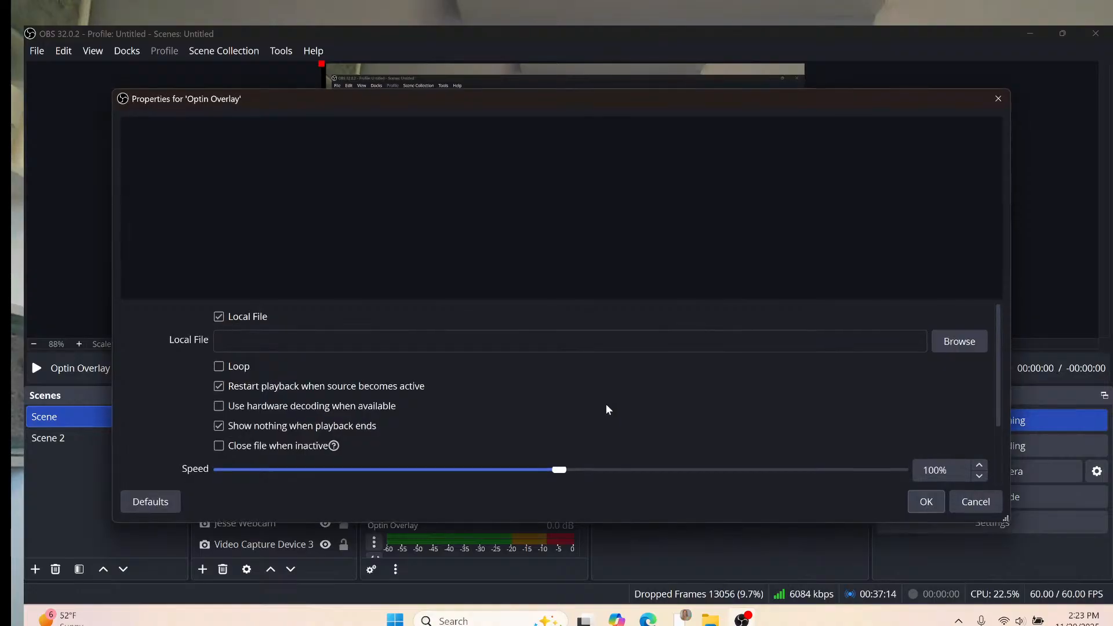
Load 'daily habits youtube thumbnail' from Downloads into Optin Overlay with Loop enabled.
click(962, 347)
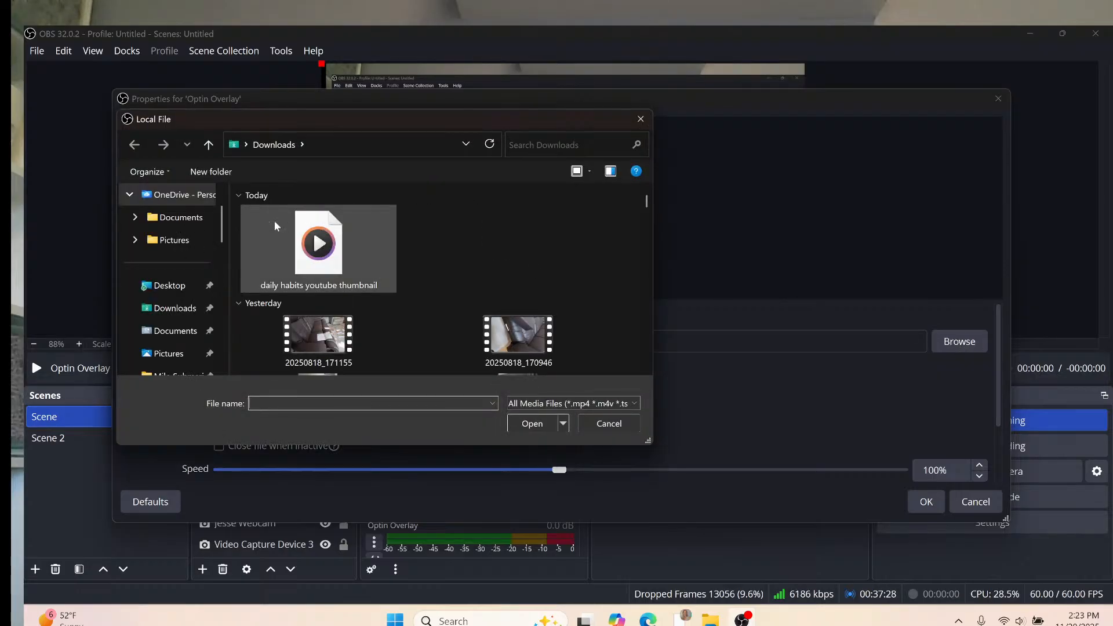
click(304, 230)
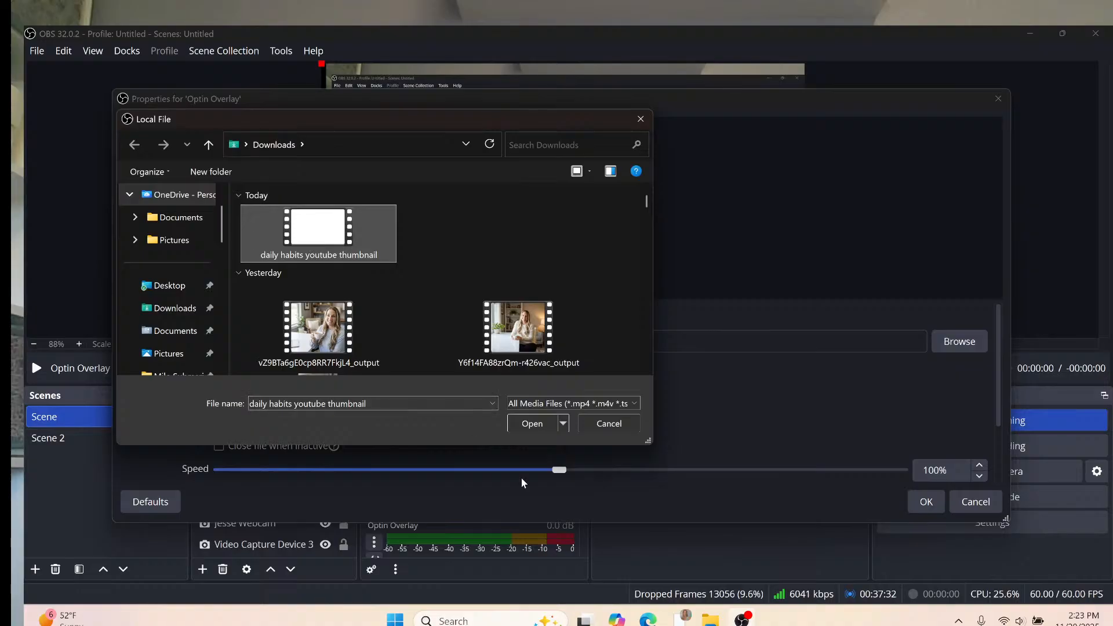
click(530, 424)
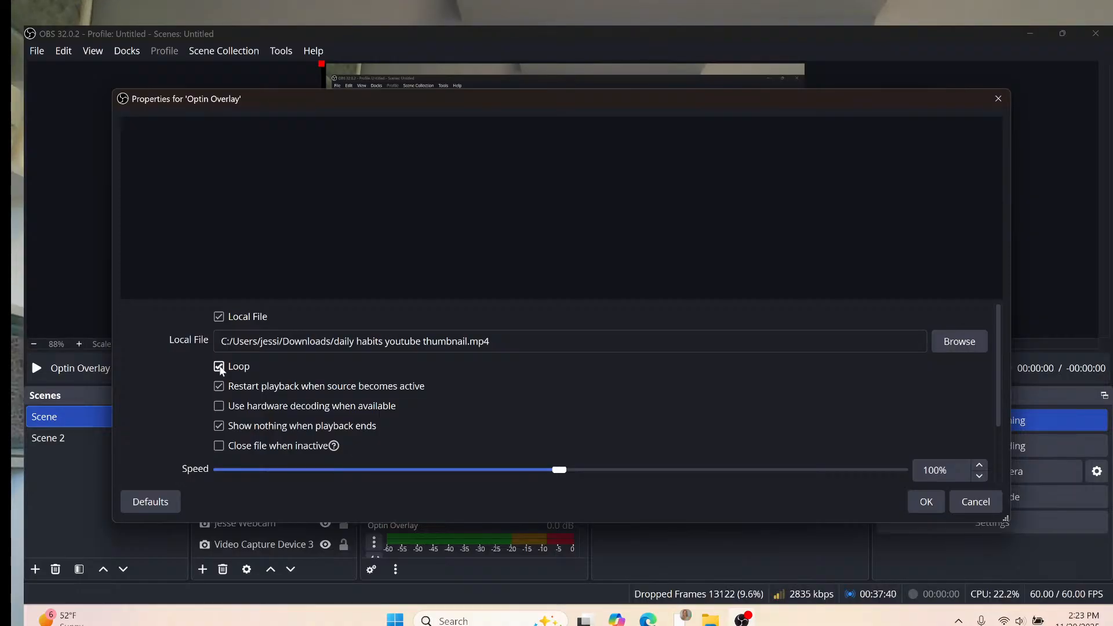
click(219, 367)
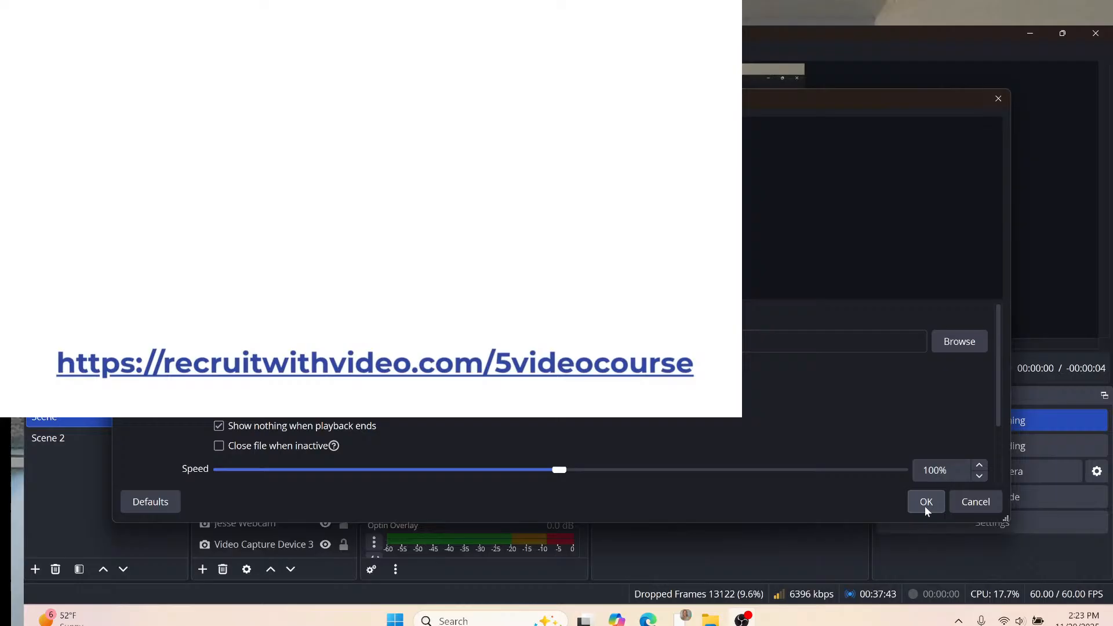
click(925, 508)
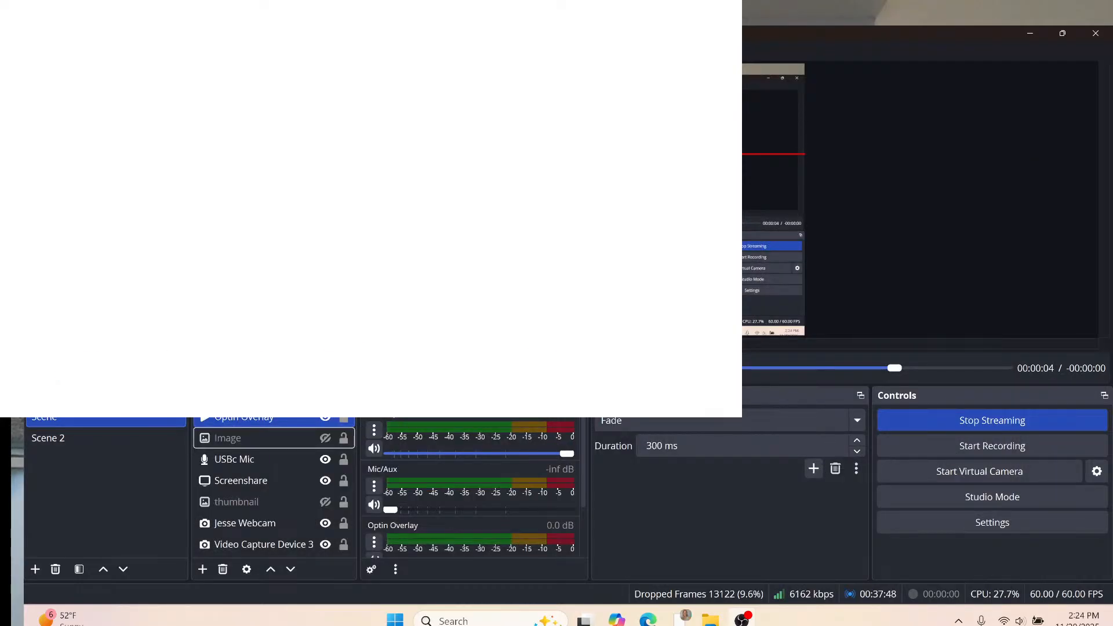
Add a Chroma Key filter with its default name to the Optin Overlay source.
right_click(251, 419)
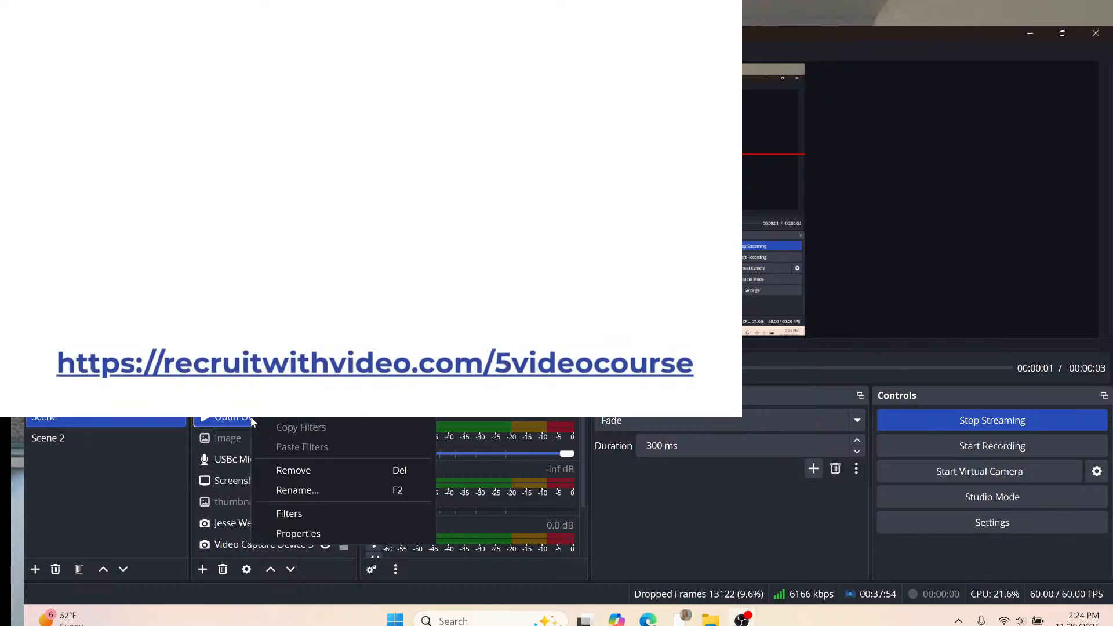
click(274, 514)
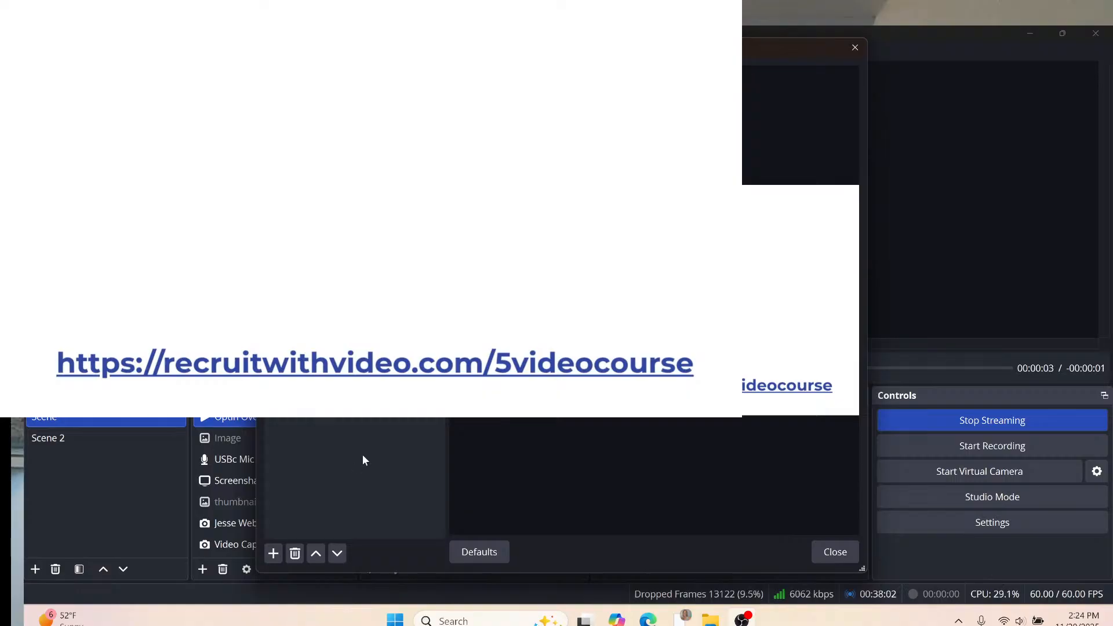
click(274, 554)
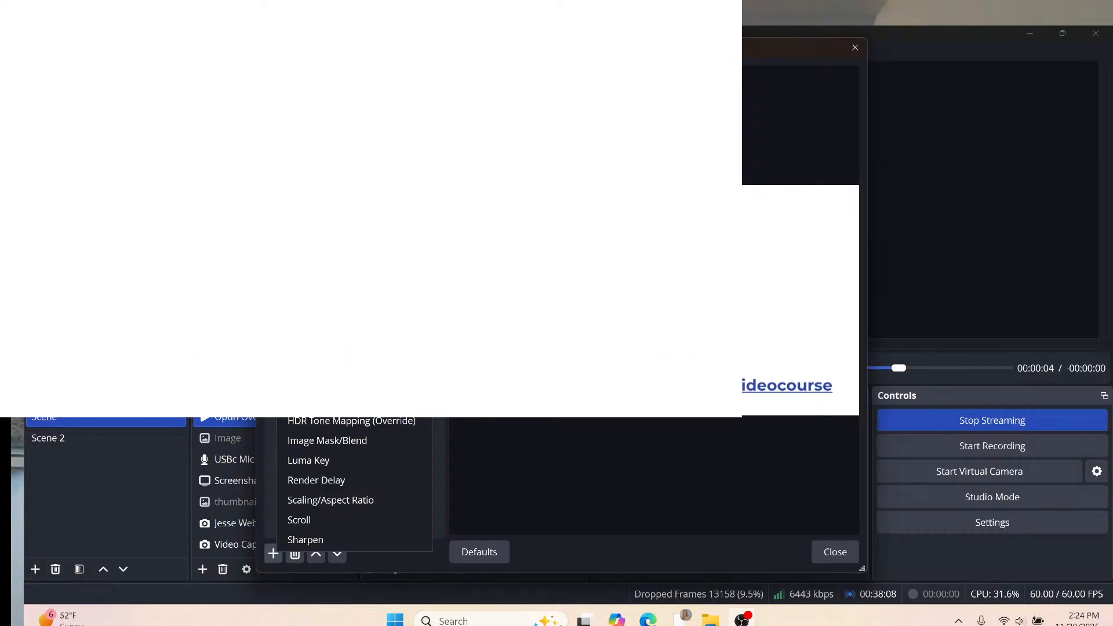
click(308, 381)
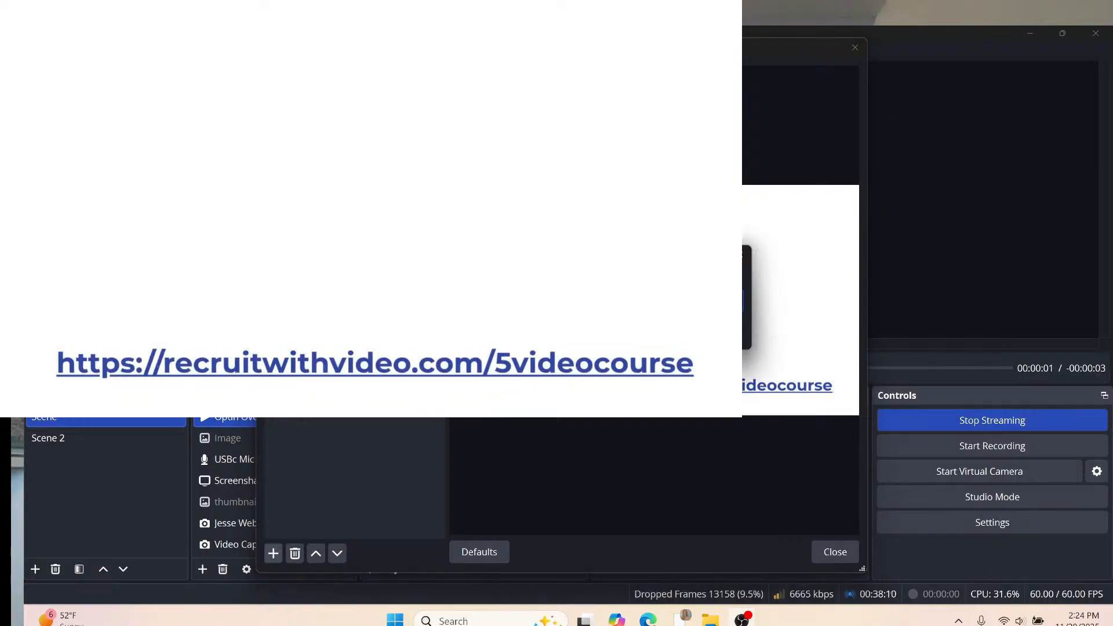
key(Return)
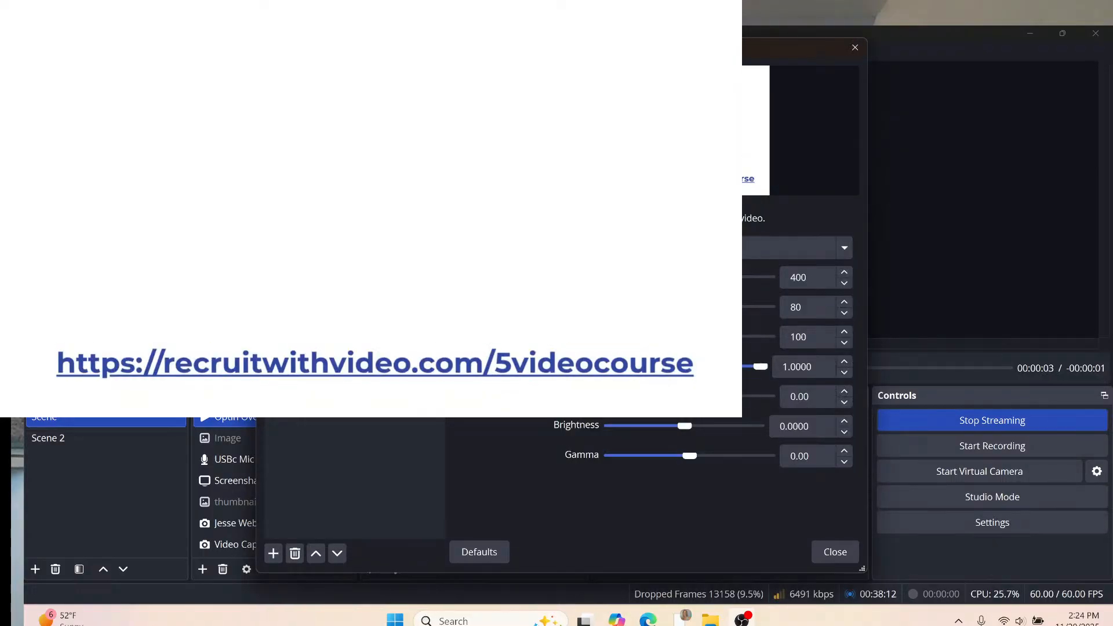
Set the chroma key to Custom Color white #ffffff and close the Filters dialog.
click(667, 248)
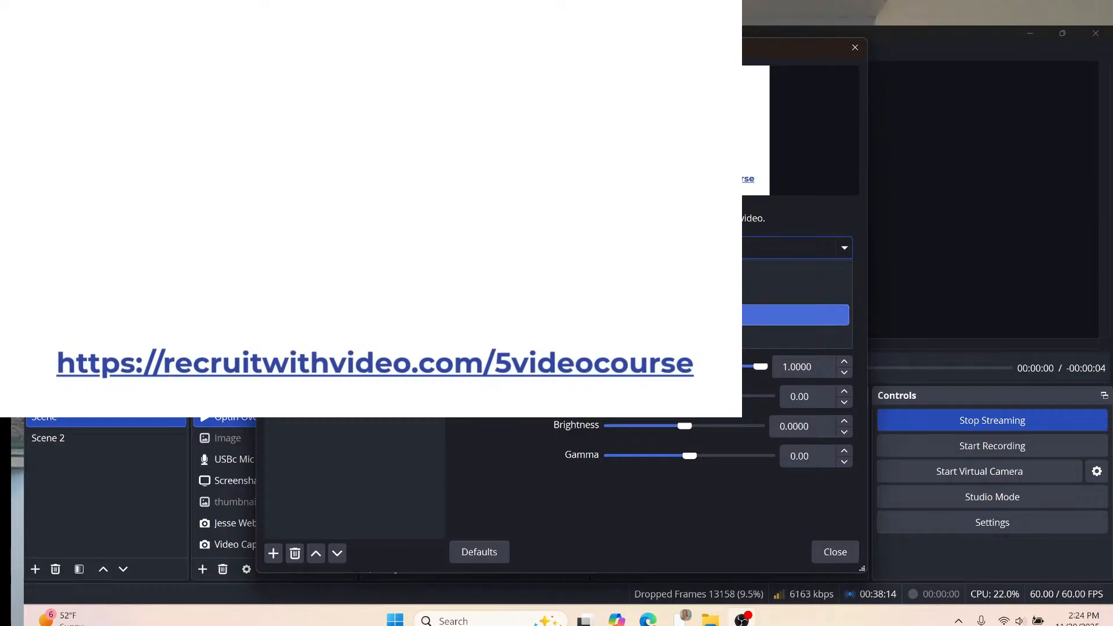
key(Down)
key(Return)
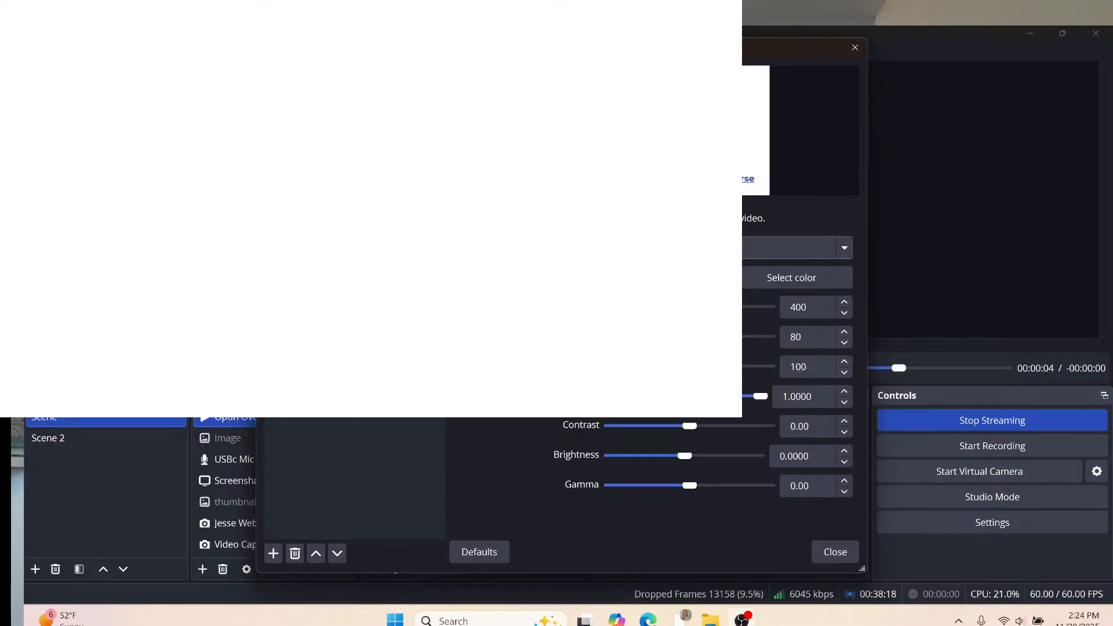
click(790, 280)
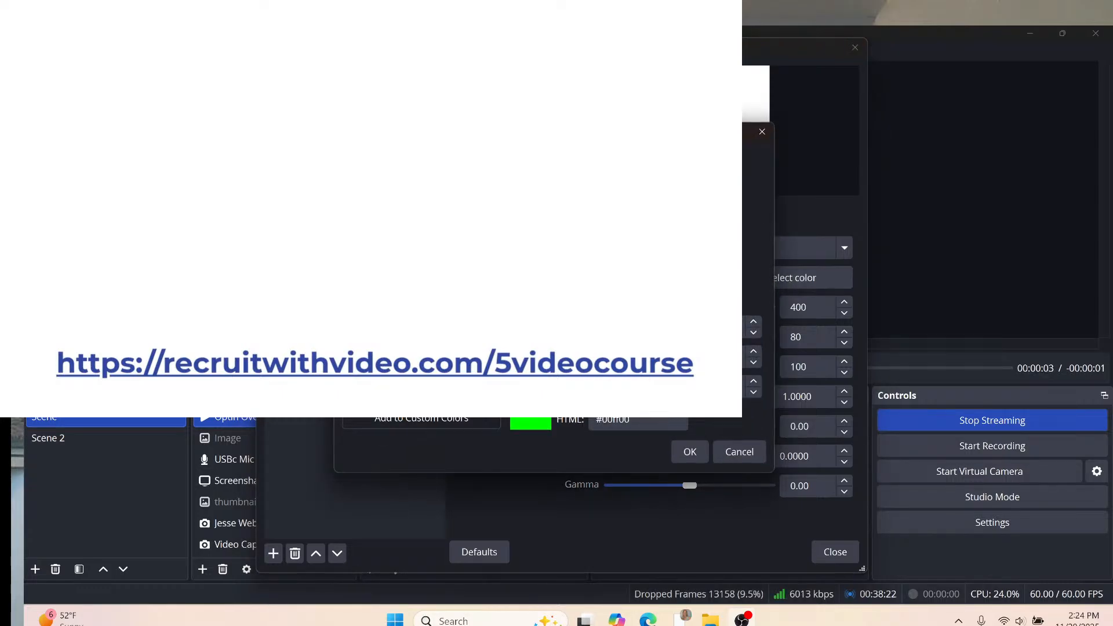
click(491, 257)
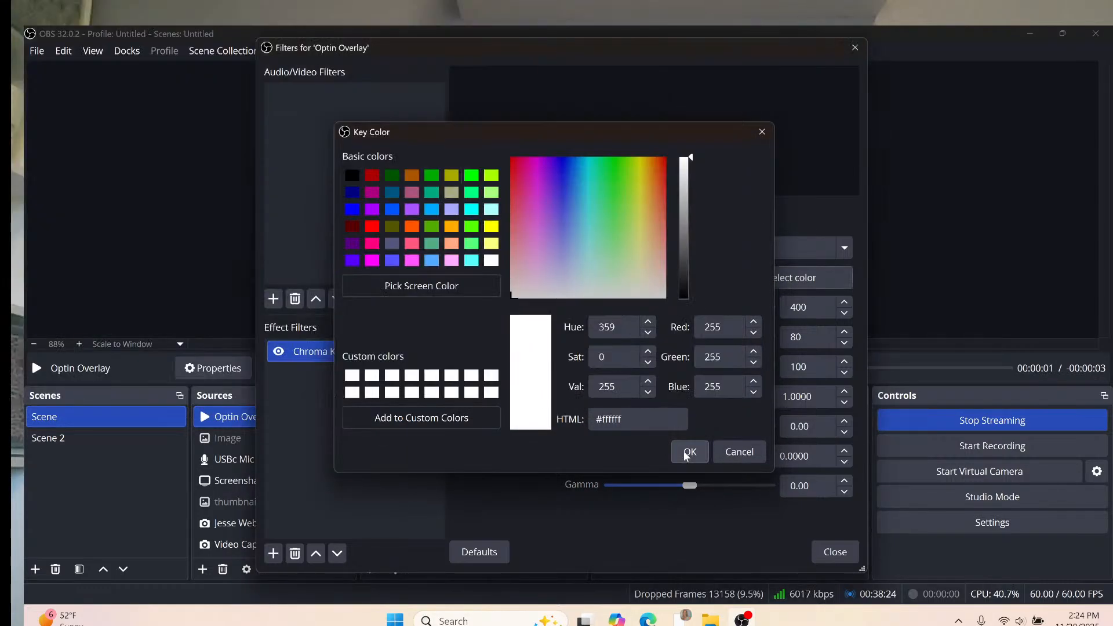
click(688, 453)
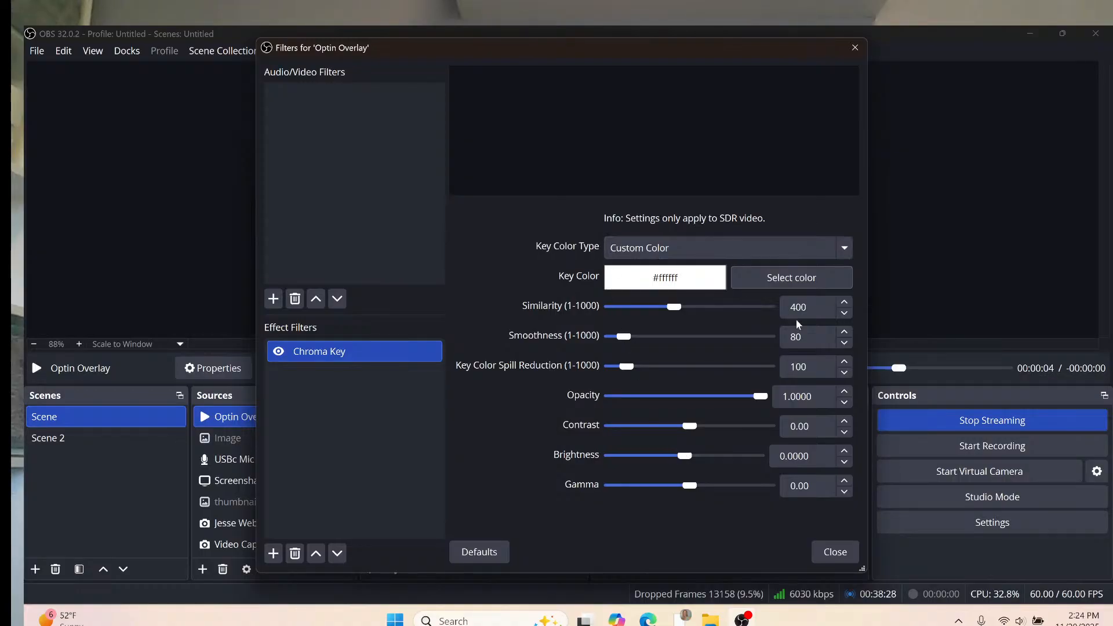
click(832, 552)
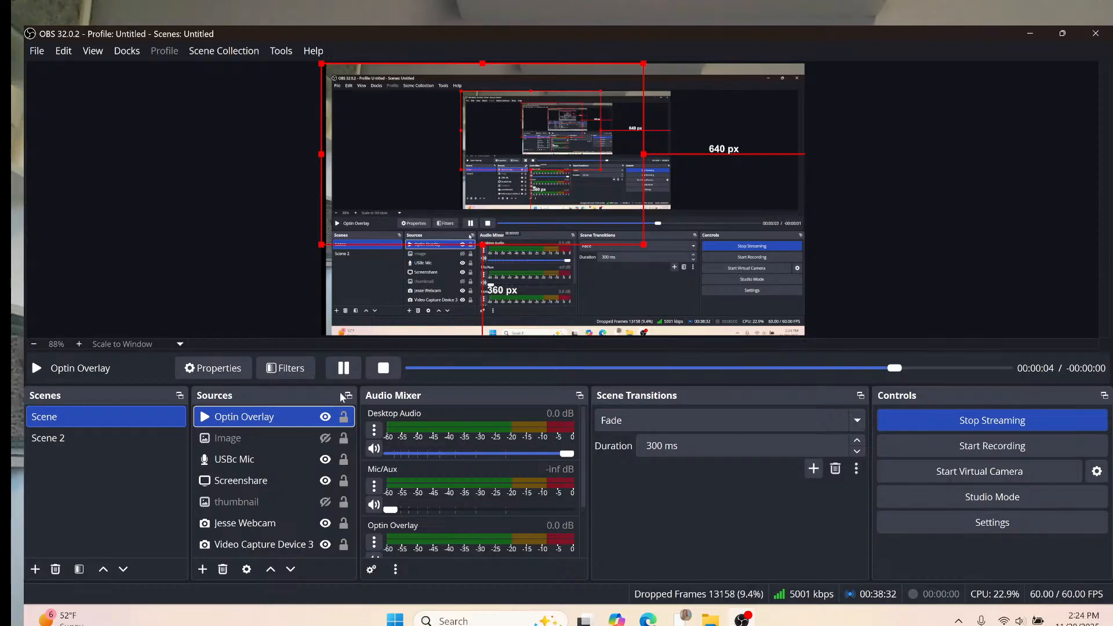
double_click(290, 418)
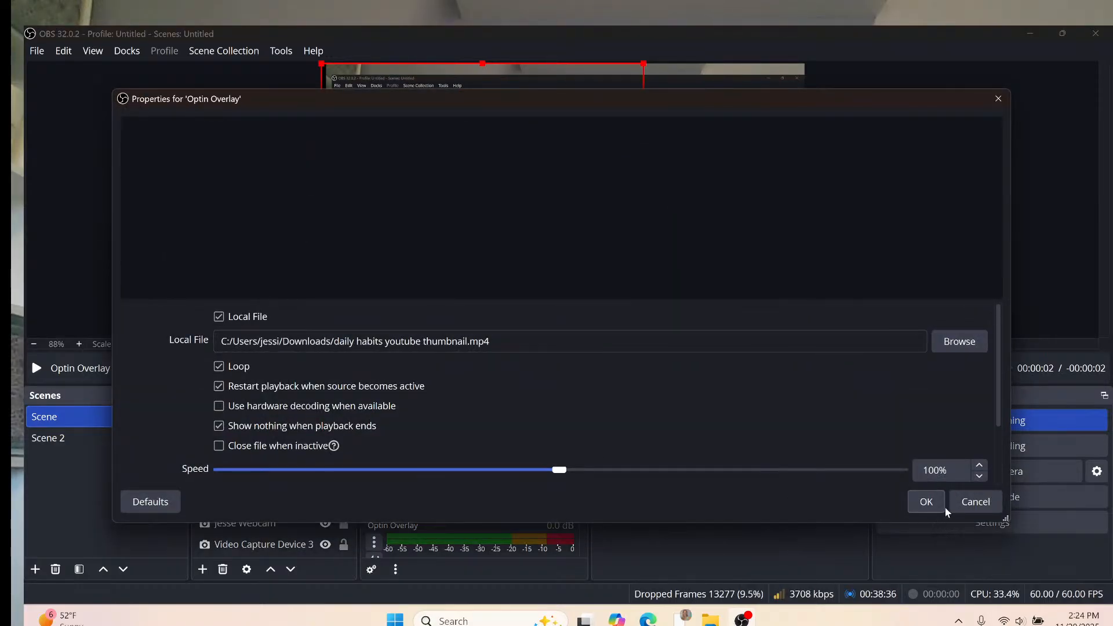
click(926, 502)
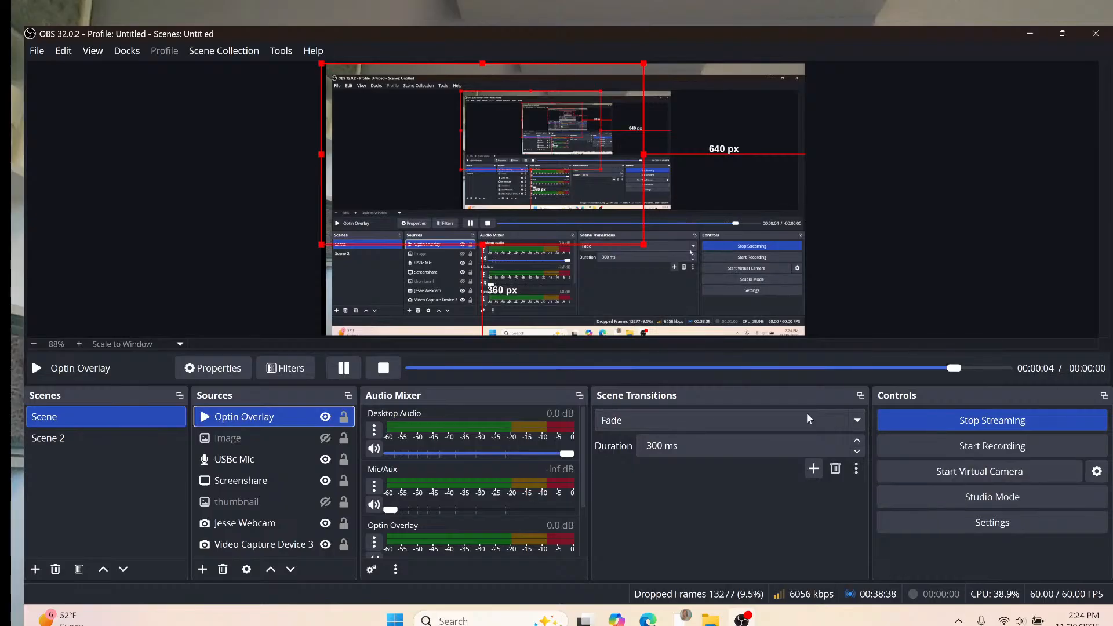
click(324, 417)
click(324, 418)
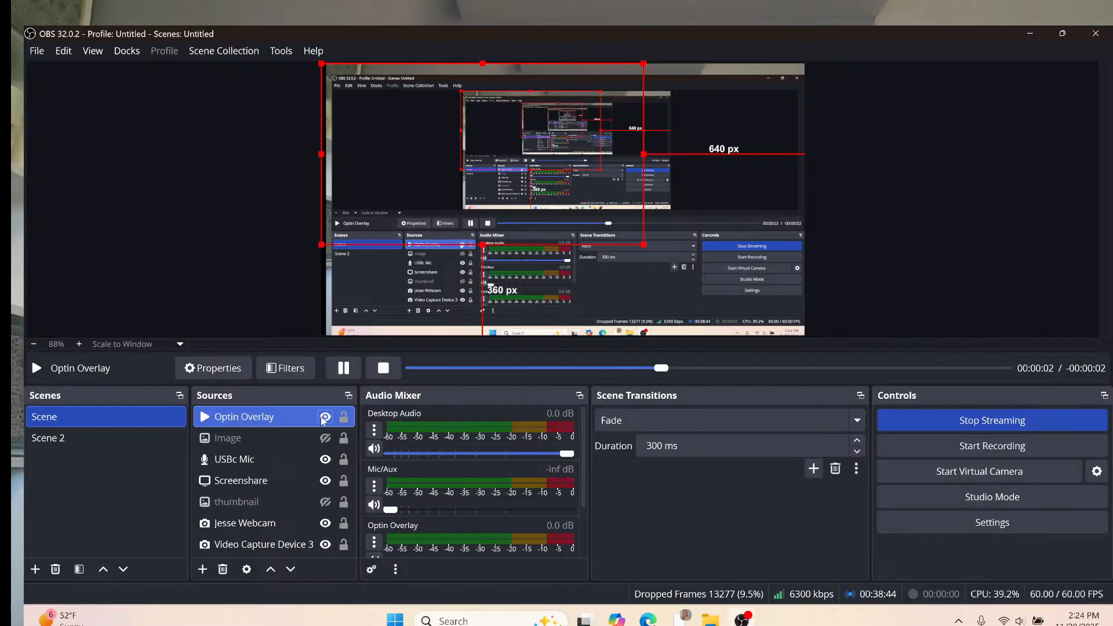
double_click(253, 422)
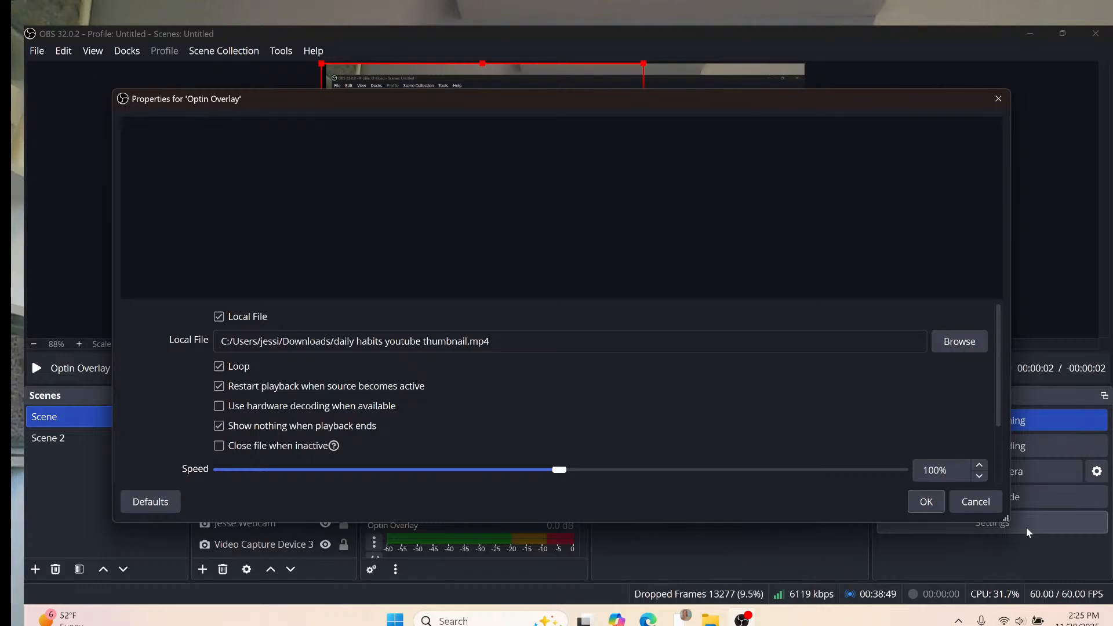
click(990, 503)
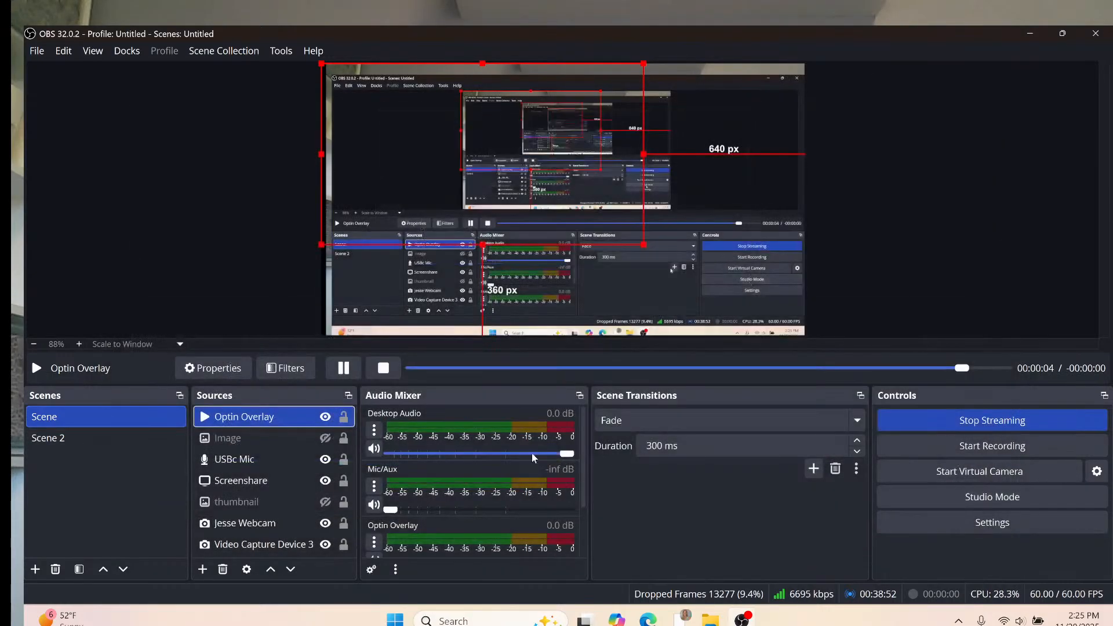
Delete the existing Chroma Key filter from the Optin Overlay's filters.
right_click(286, 424)
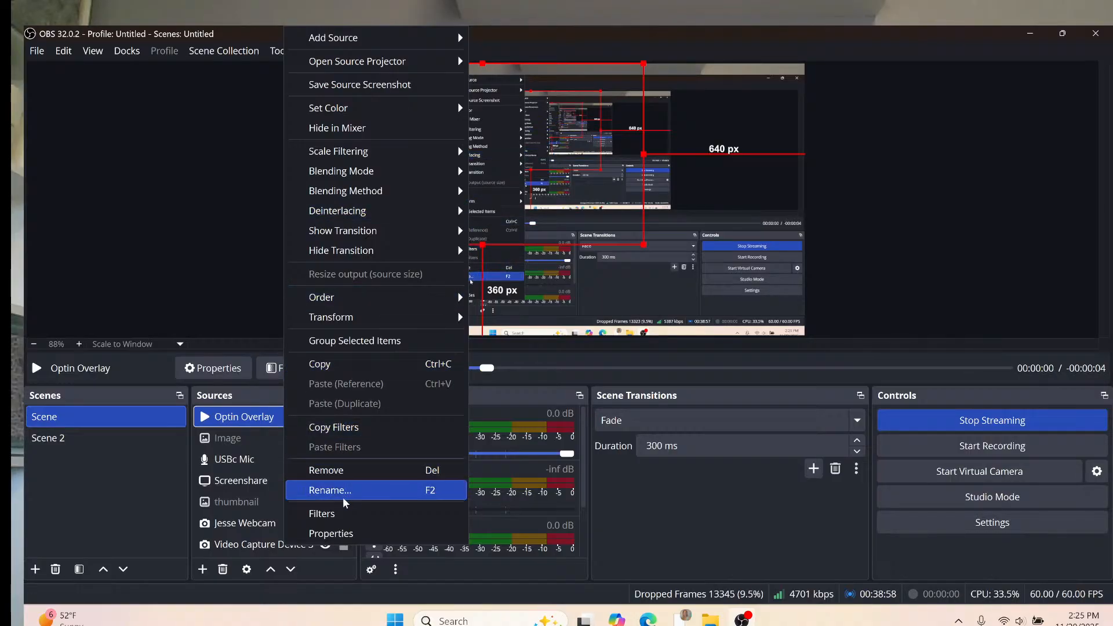
click(342, 514)
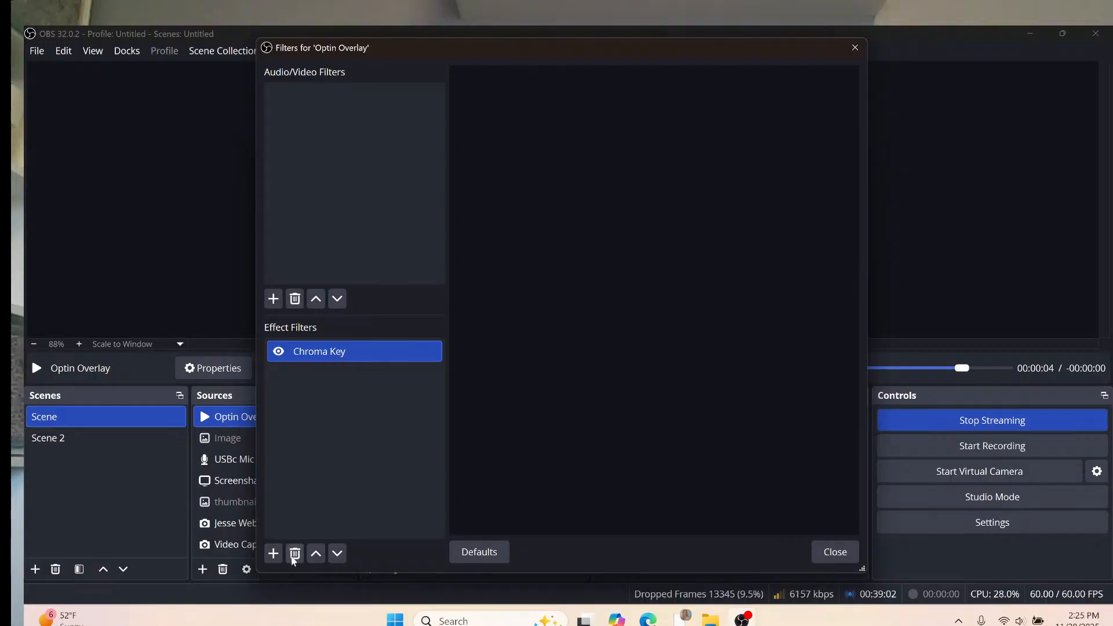
click(295, 557)
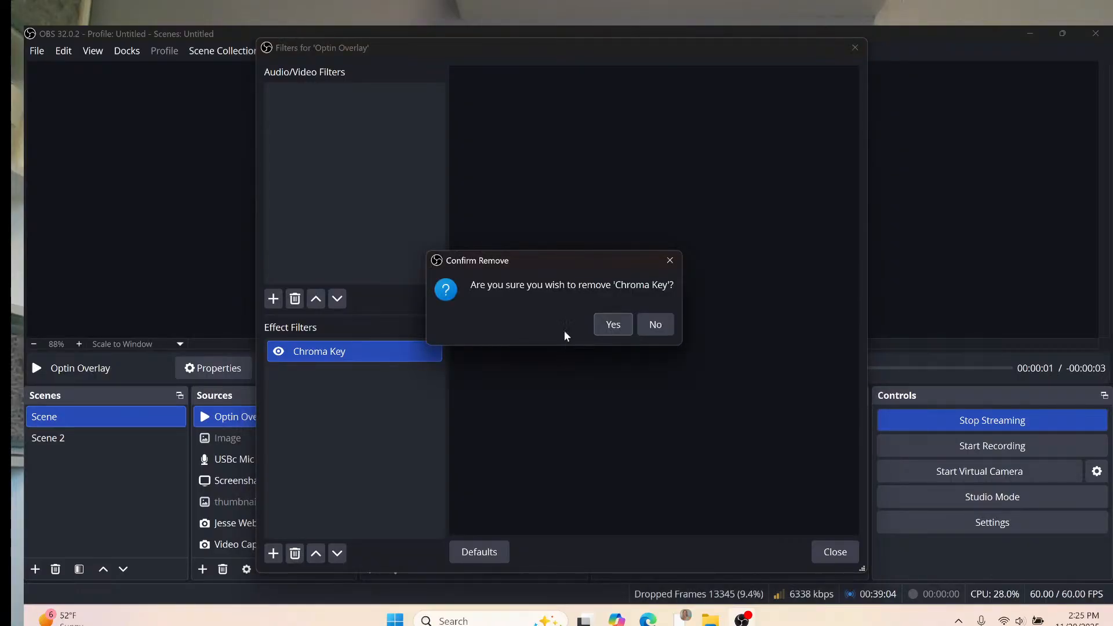
click(612, 325)
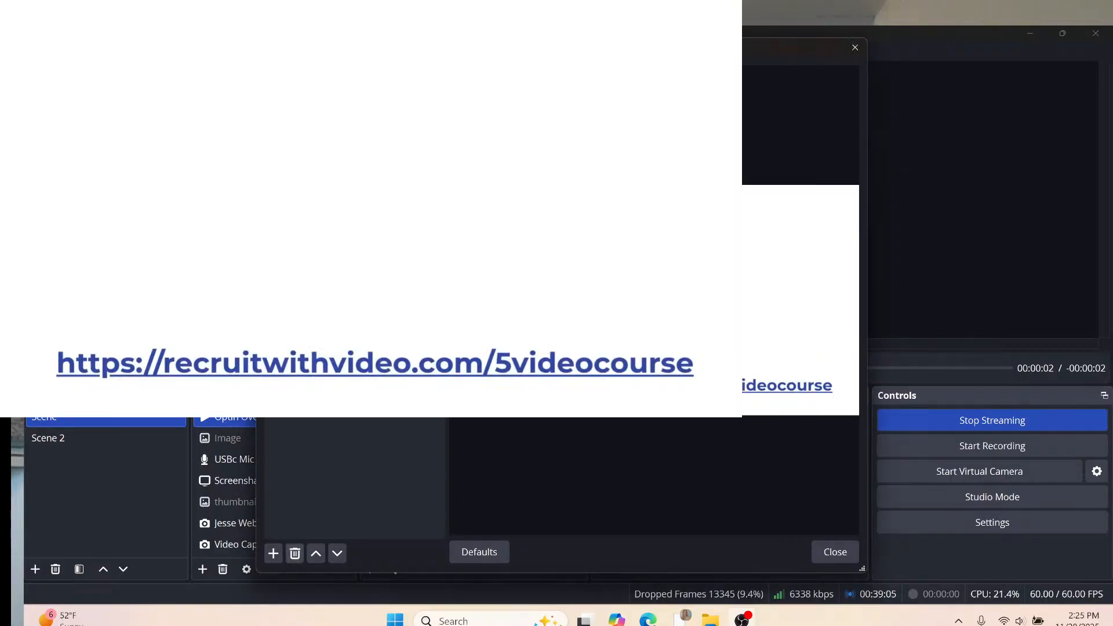
Remove an accidentally added Luma Key filter, then add a new Chroma Key filter.
click(270, 556)
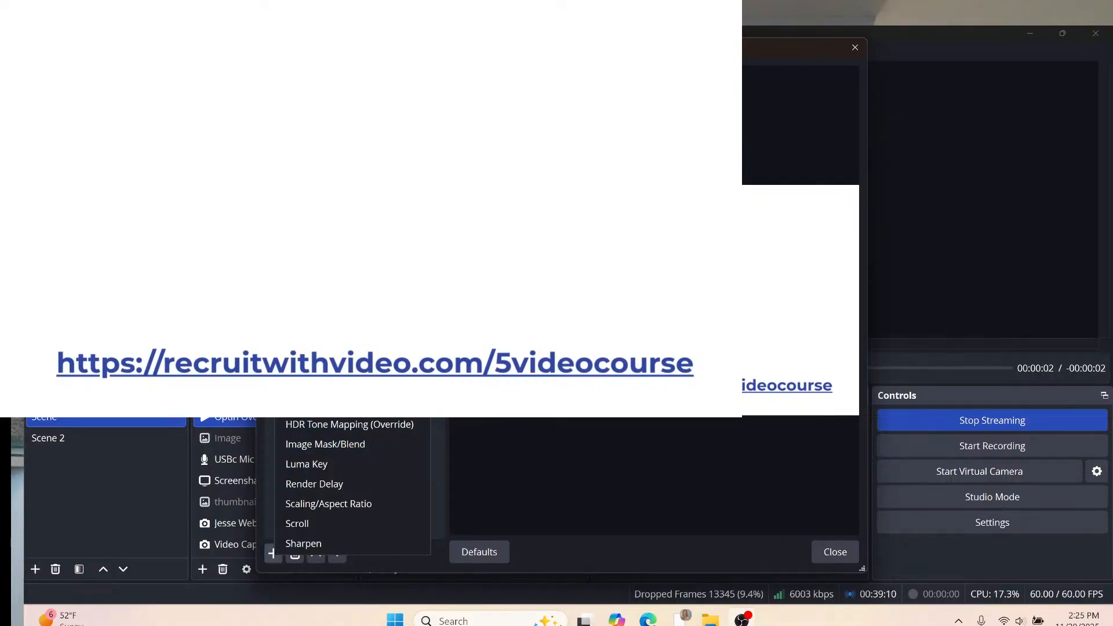
click(354, 462)
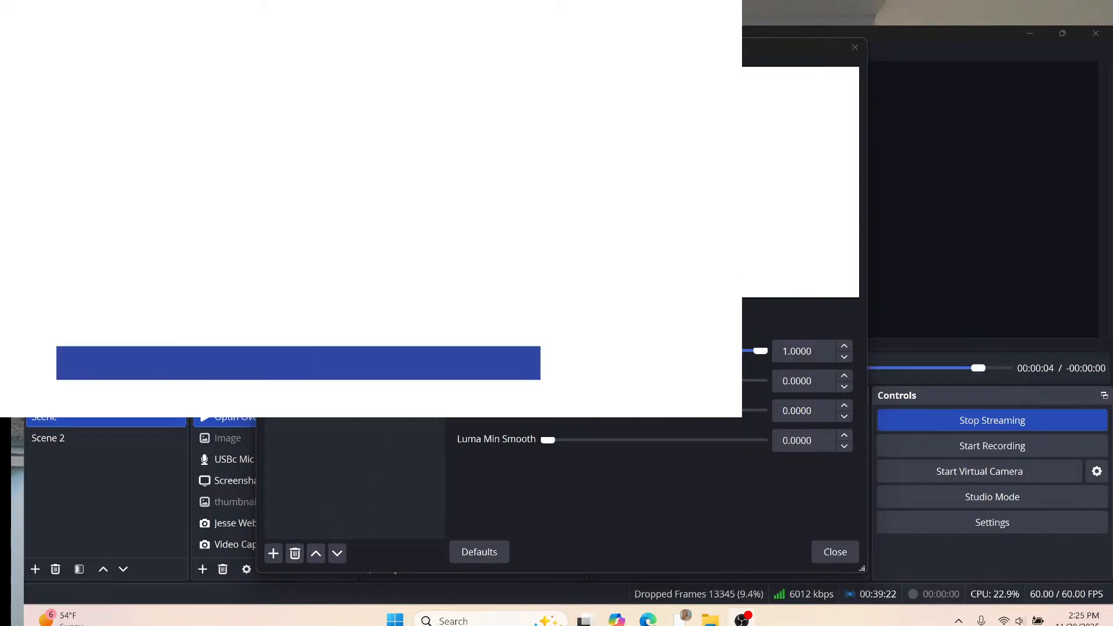
click(585, 330)
click(272, 554)
click(272, 555)
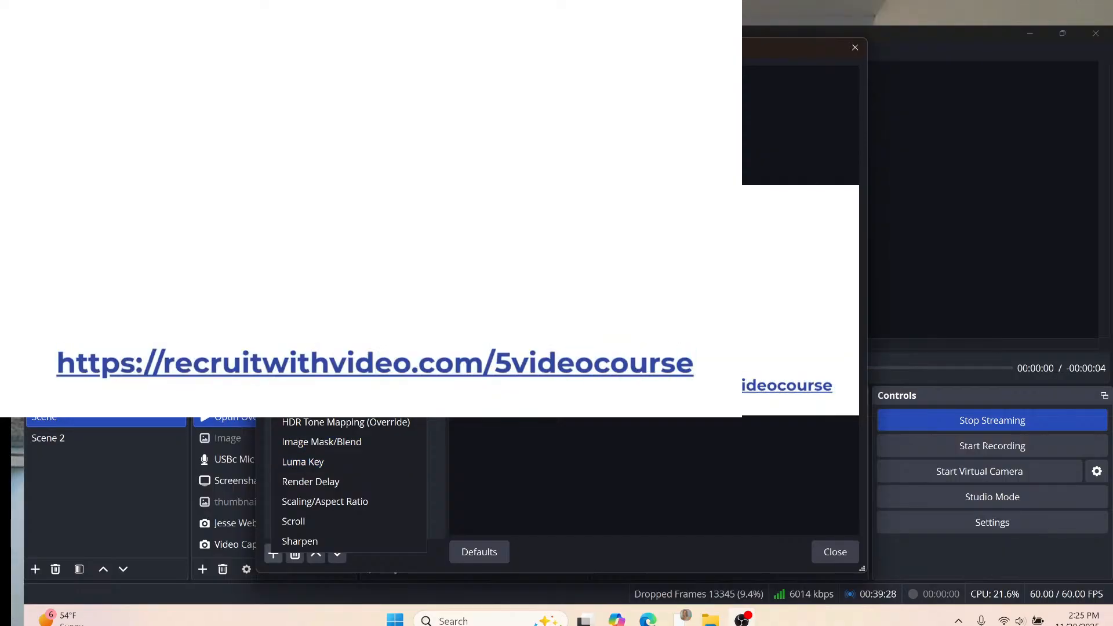
key(Escape)
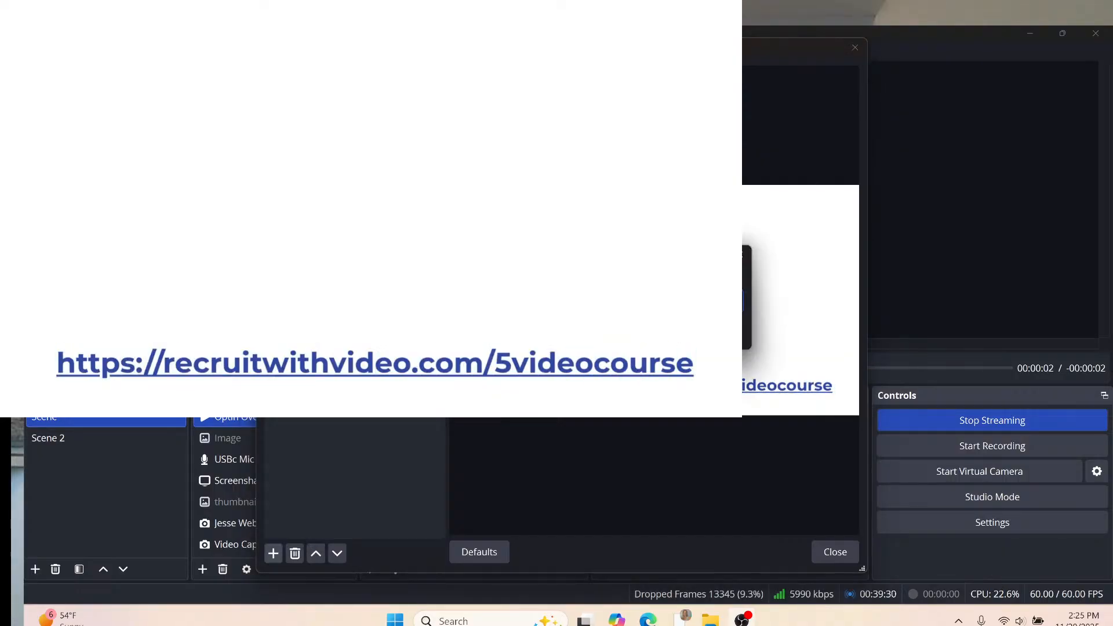
key(Return)
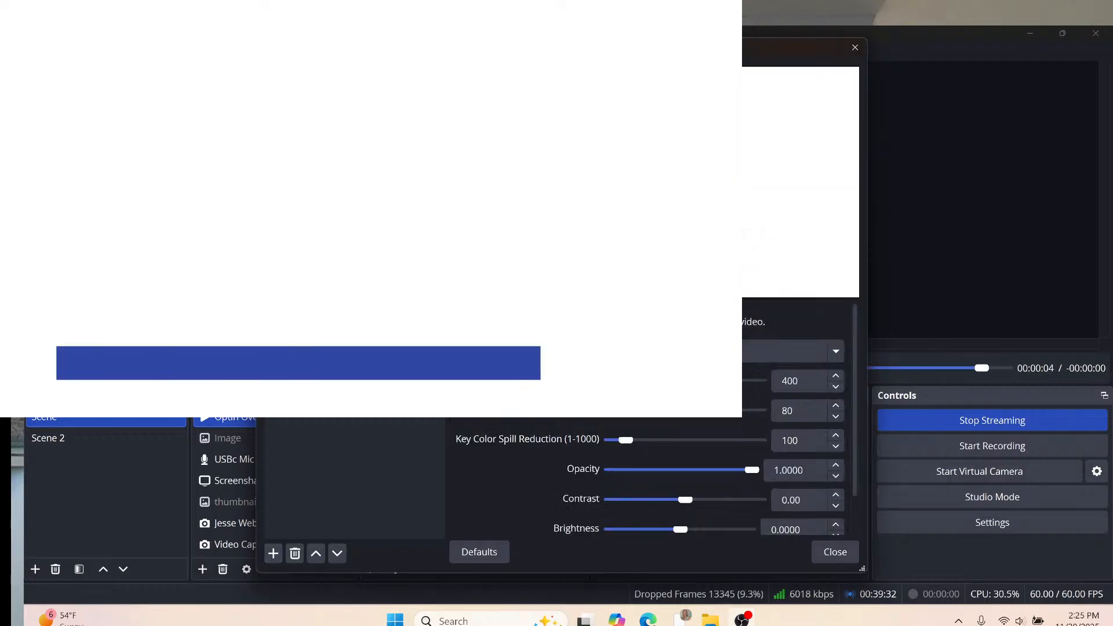
Set the new chroma key to Custom Color white #ffffff and close the Filters dialog.
click(708, 351)
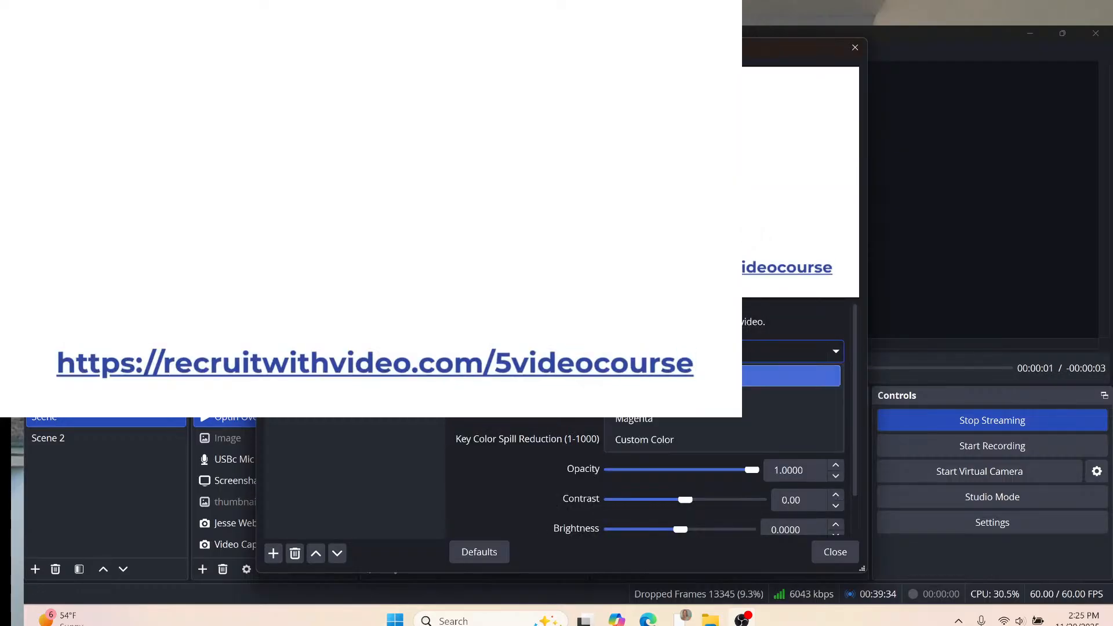
click(653, 440)
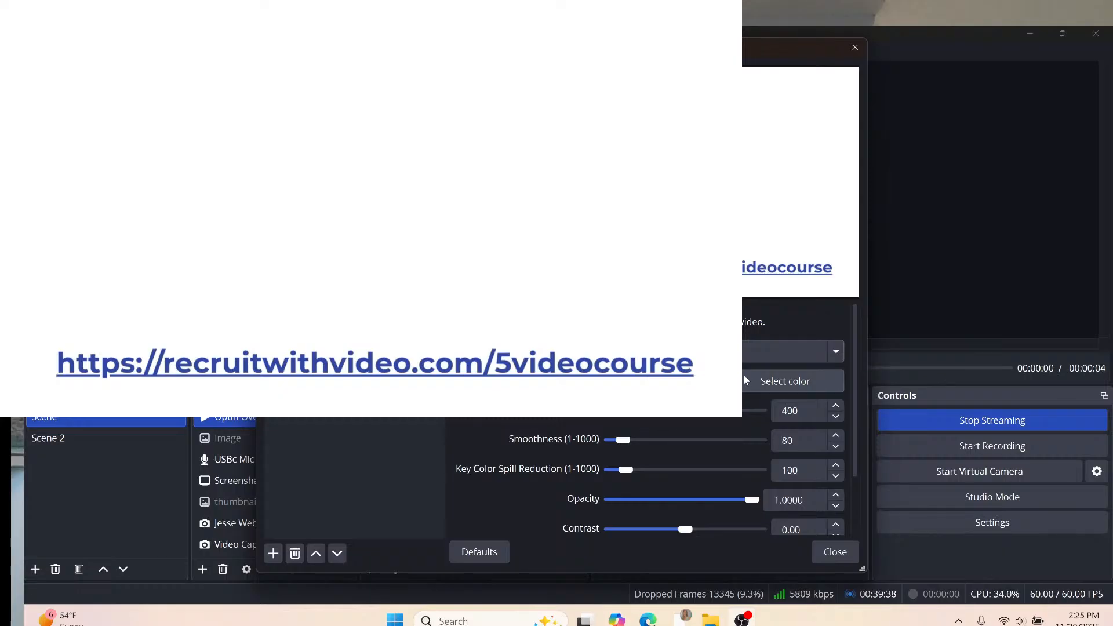
click(836, 352)
click(837, 352)
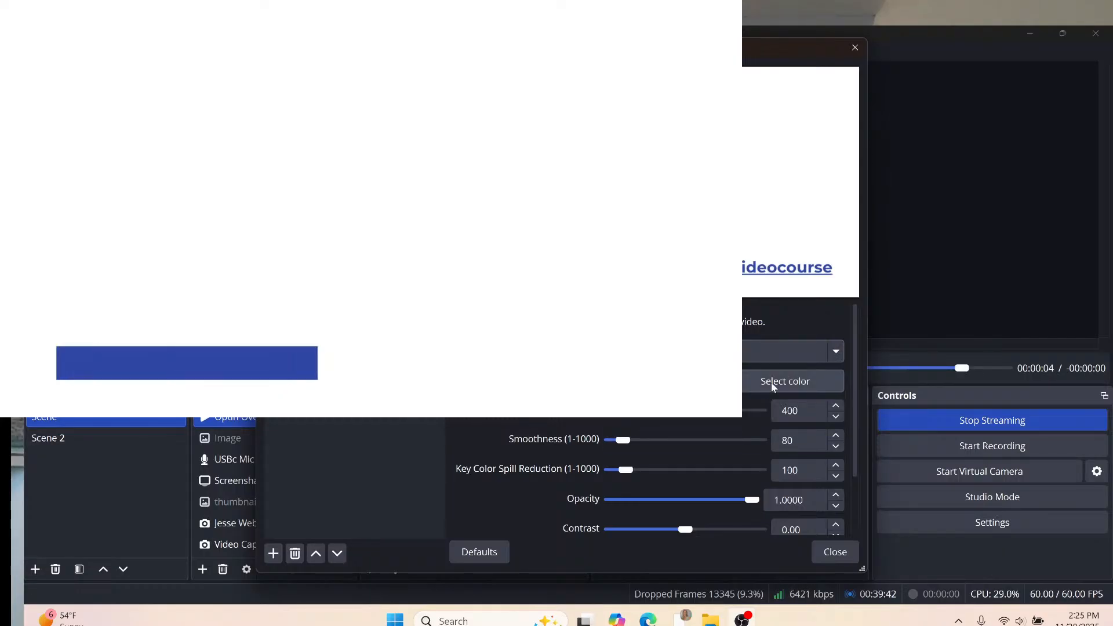
click(773, 383)
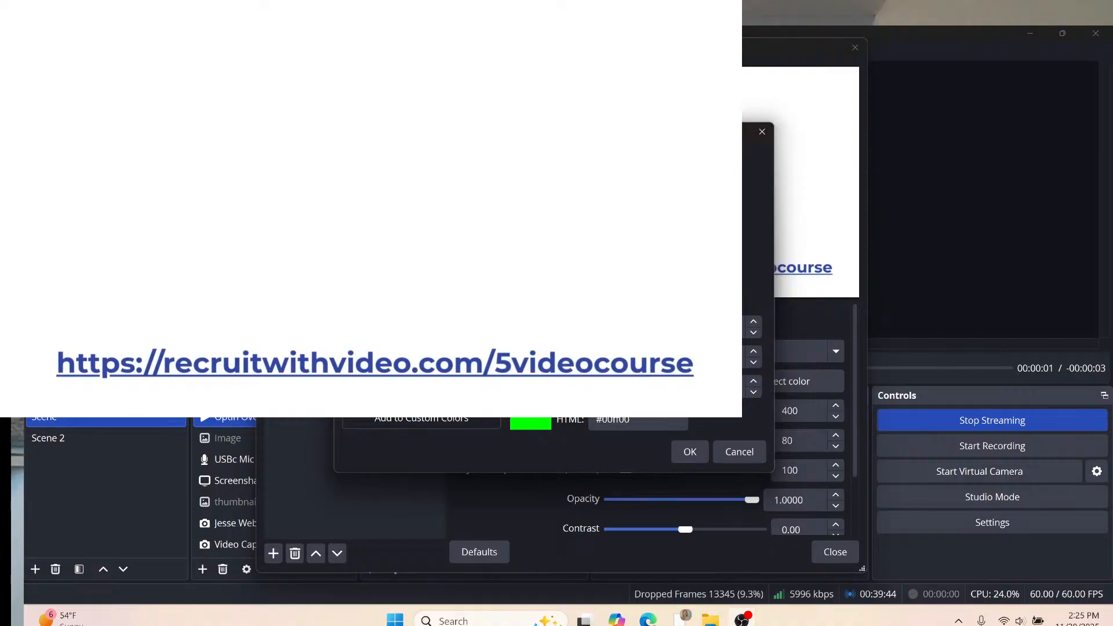
click(490, 255)
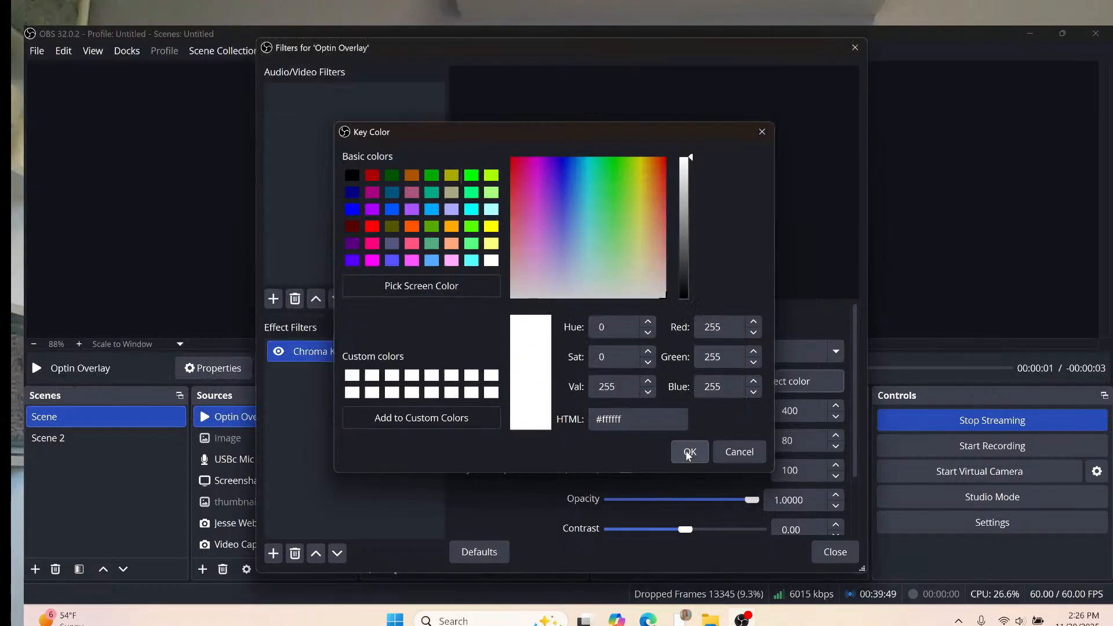
click(688, 453)
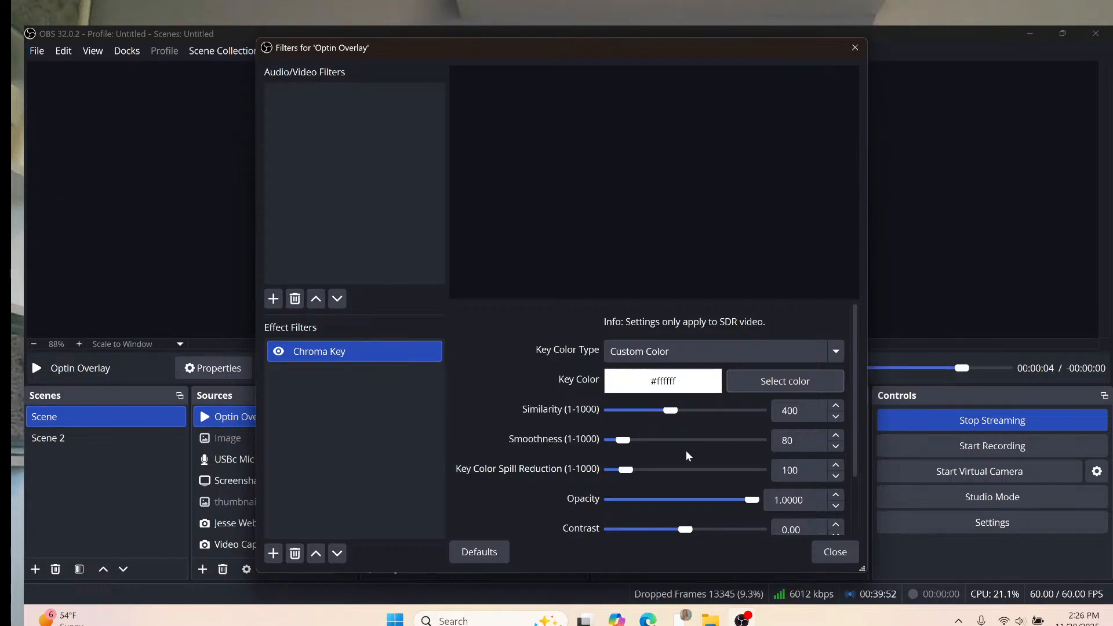
click(823, 561)
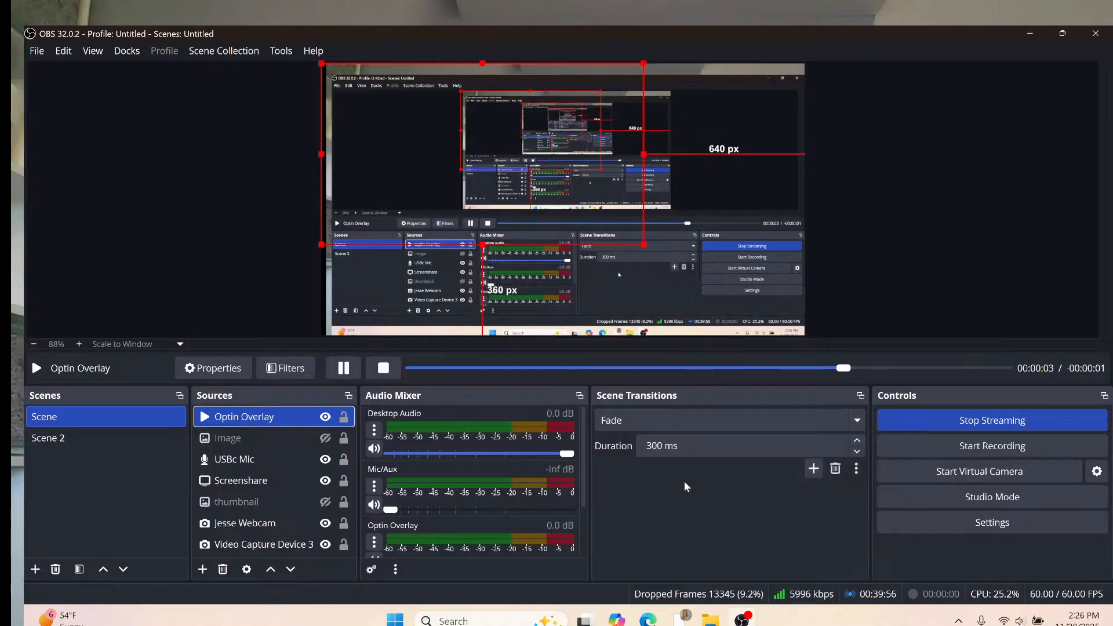
Drag the Optin Overlay's corner out to fill the canvas, then hide Screenshare via its eye icon.
drag(644, 245, 802, 306)
click(204, 483)
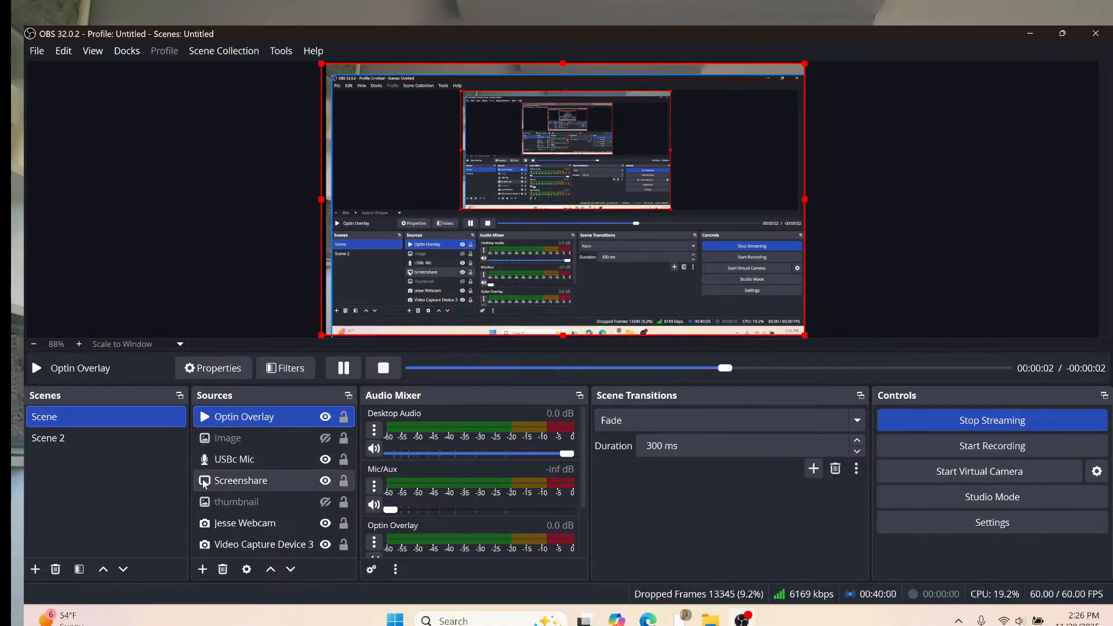
click(326, 482)
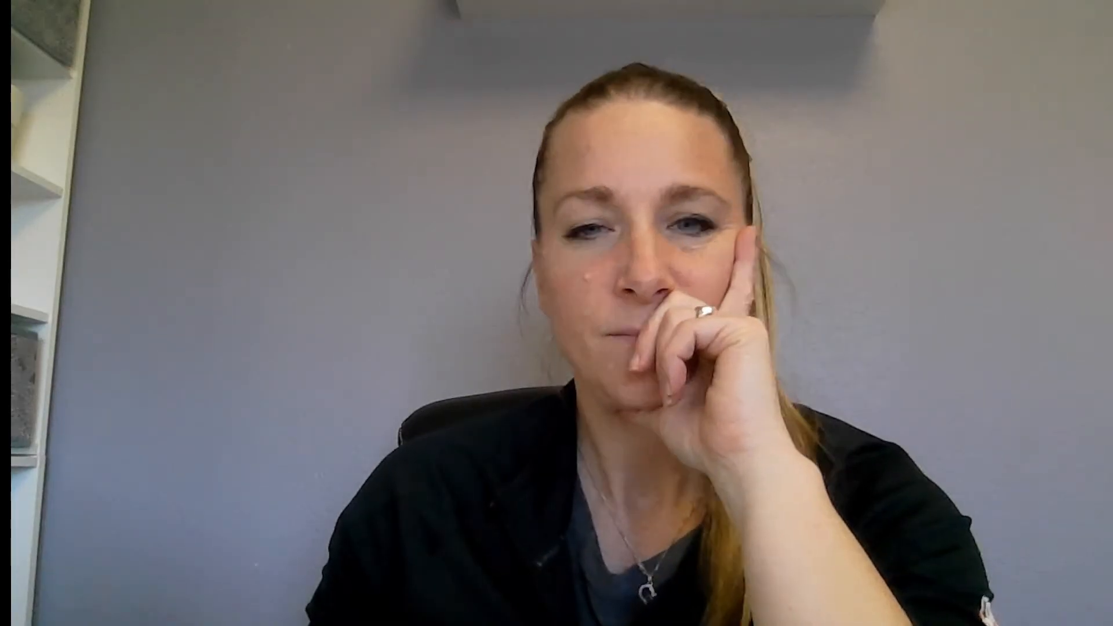
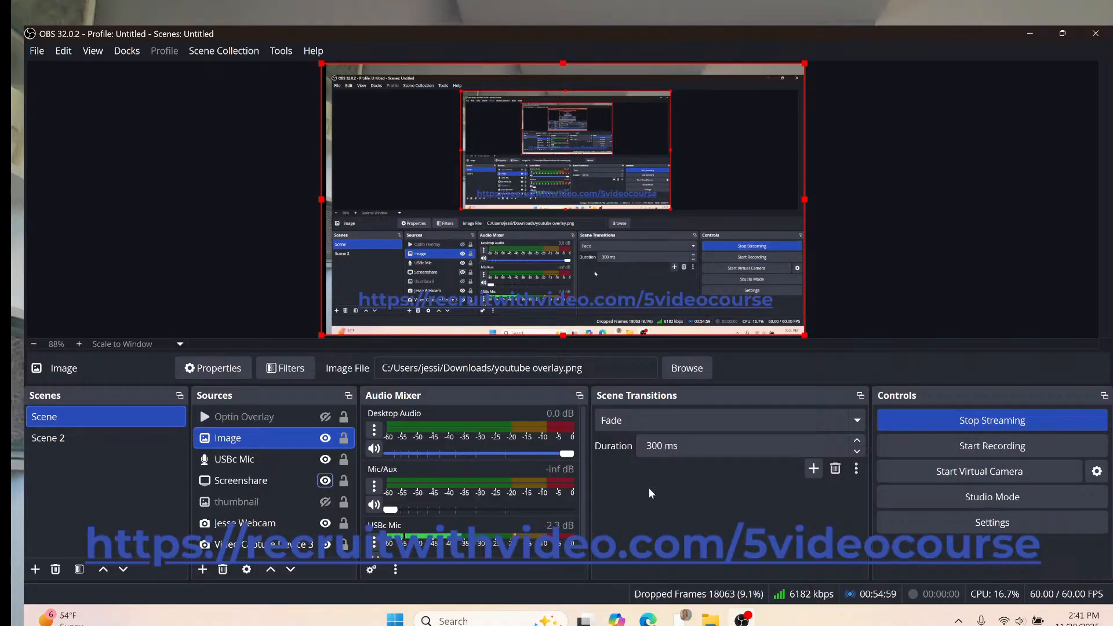
Glance at the Canva design, then return to OBS Studio.
key(alt+Tab)
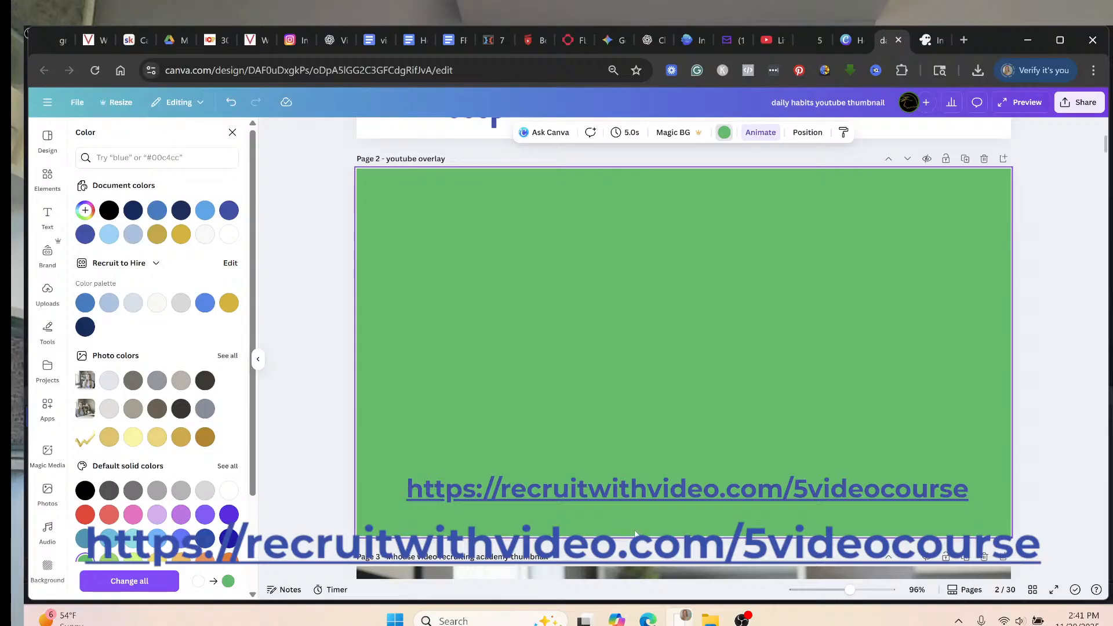
key(alt+Tab)
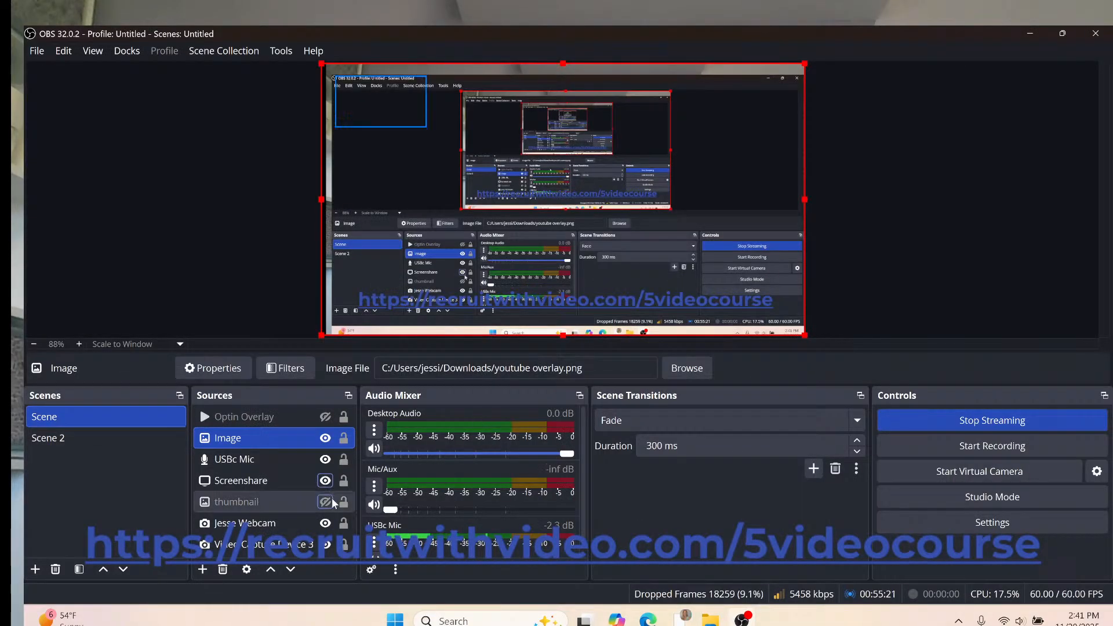
Move Jesse Webcam above Screenshare and shrink it into a small lower-left box in the preview.
click(286, 482)
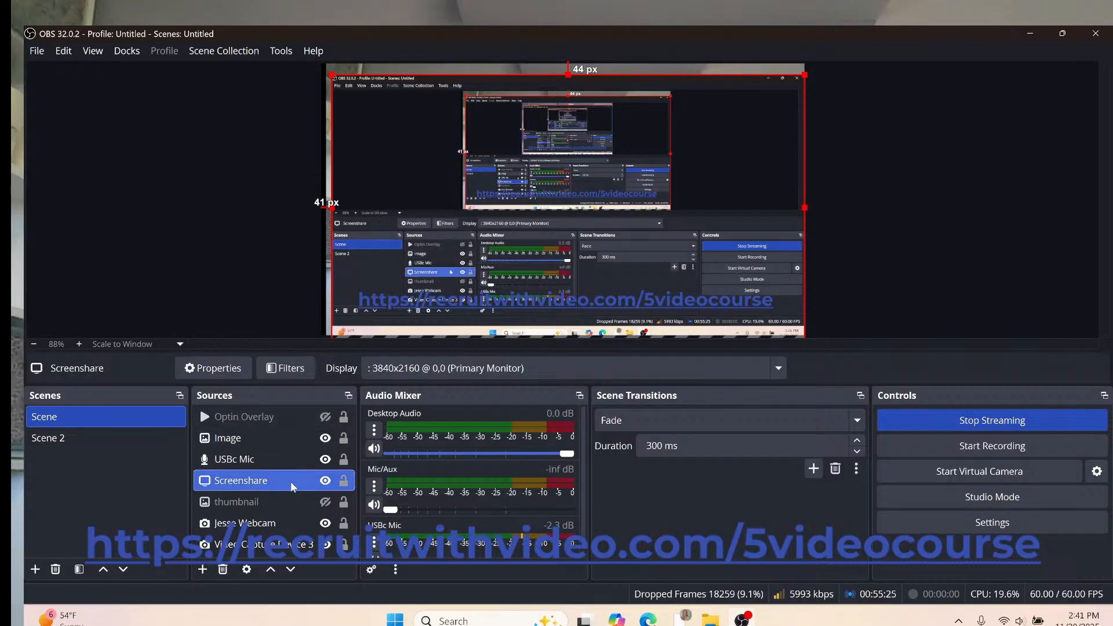
drag(262, 529, 269, 462)
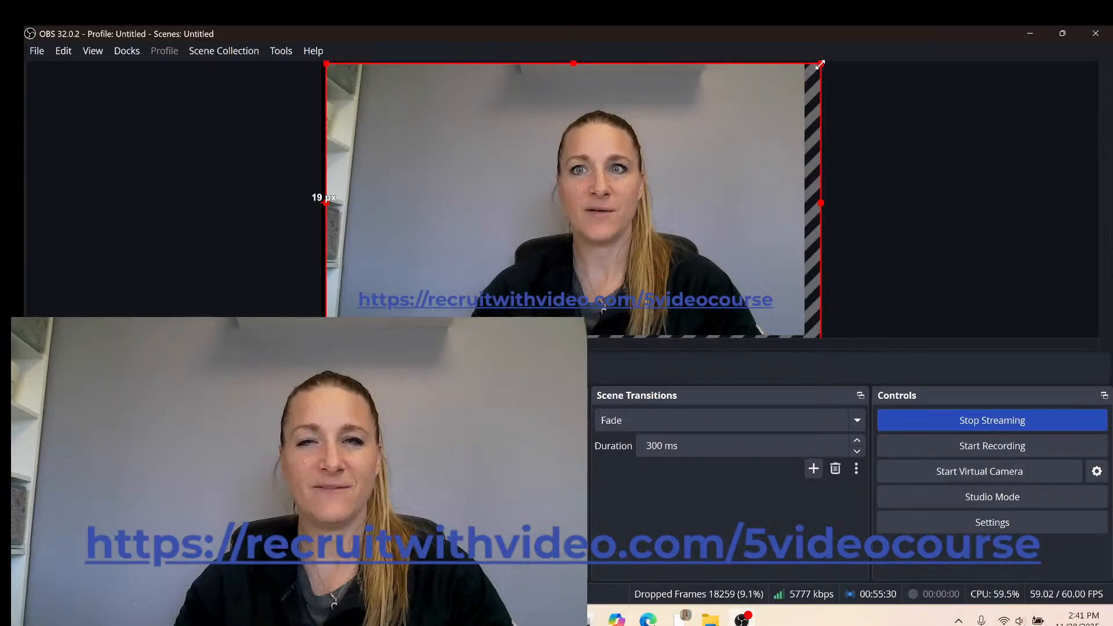
drag(820, 65, 574, 202)
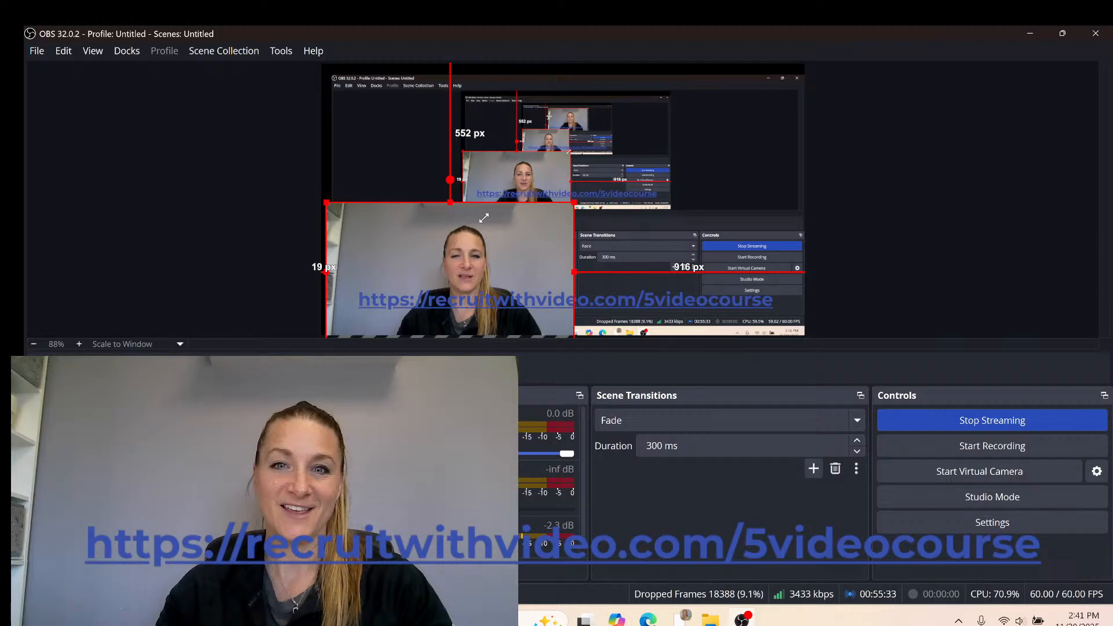
drag(574, 202, 430, 283)
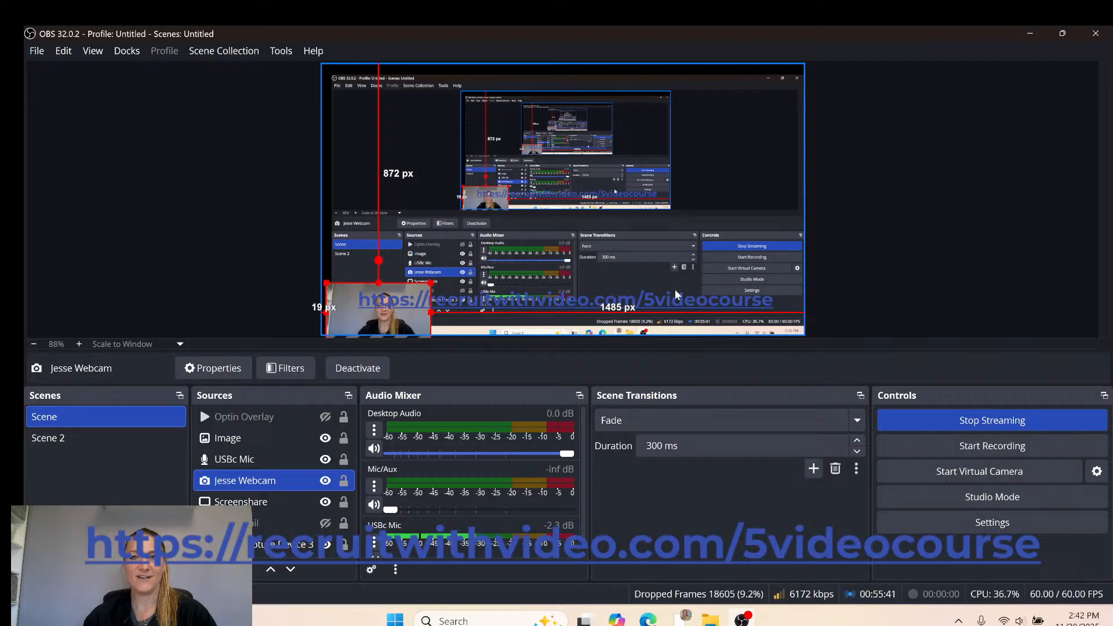
drag(414, 322, 431, 271)
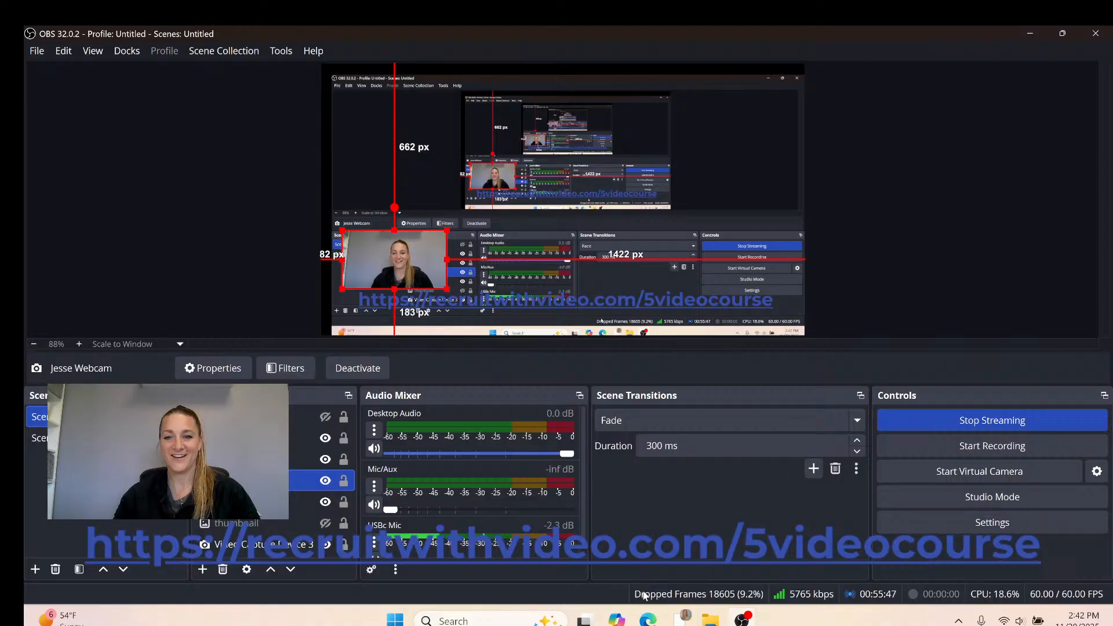
click(686, 619)
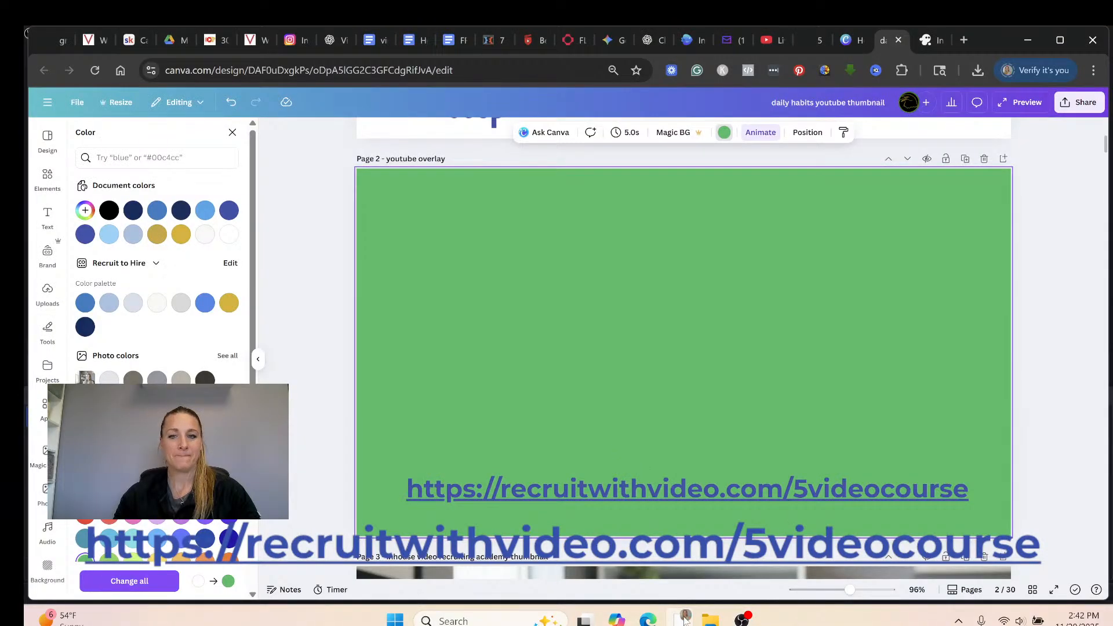
From Canva's Uploads panel, choose Record yourself and then Record a talking head.
click(686, 619)
click(685, 619)
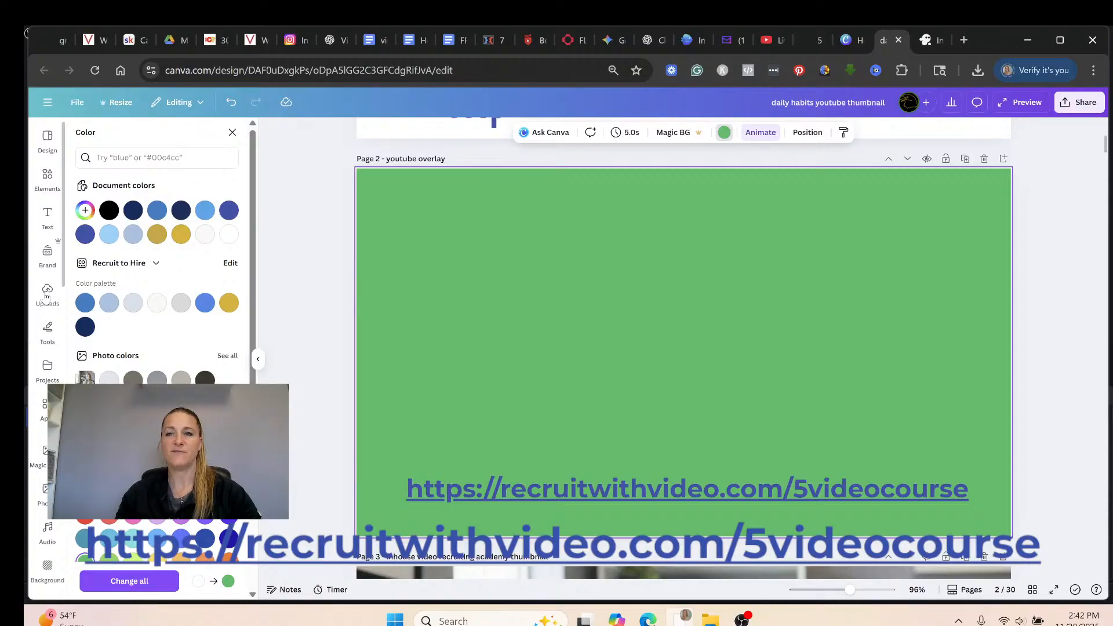
click(47, 292)
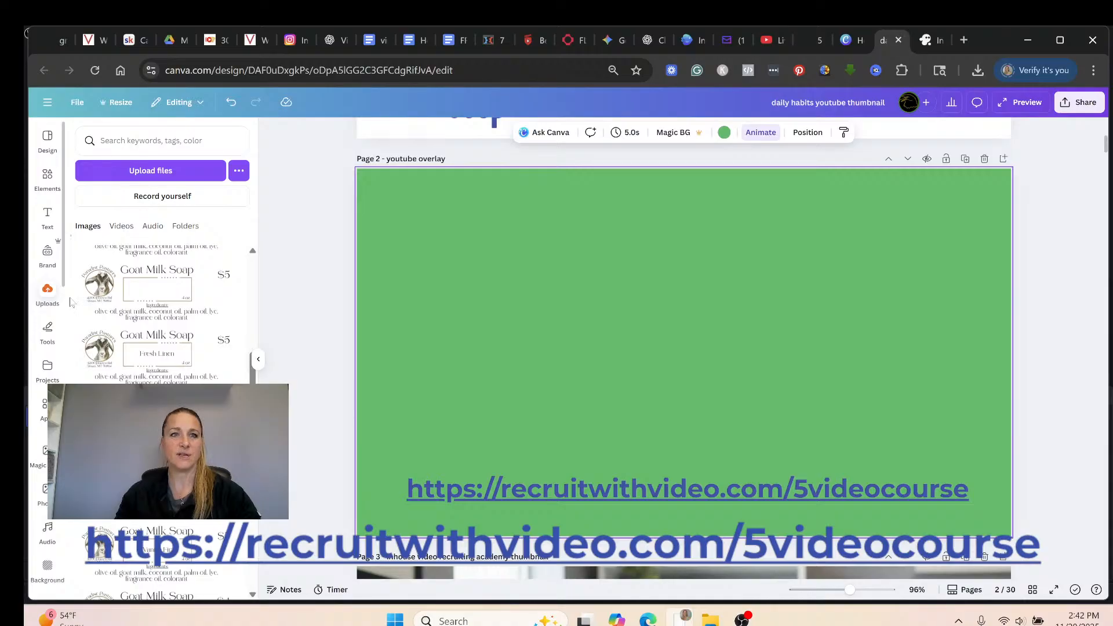
scroll(174, 339, up, 3)
scroll(295, 357, up, 1)
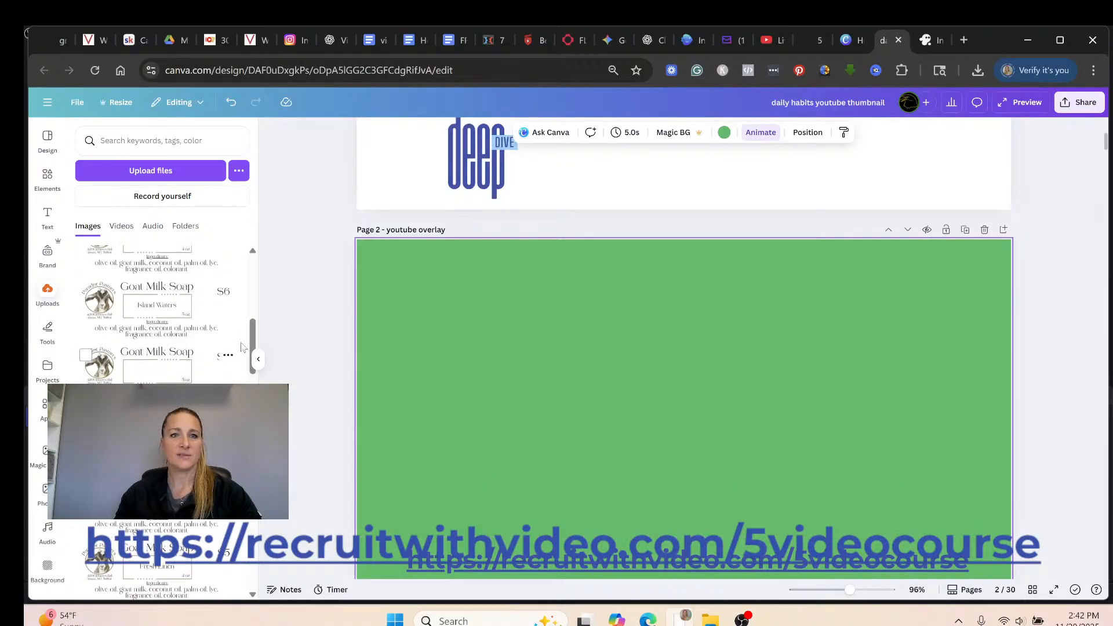
scroll(243, 347, up, 5)
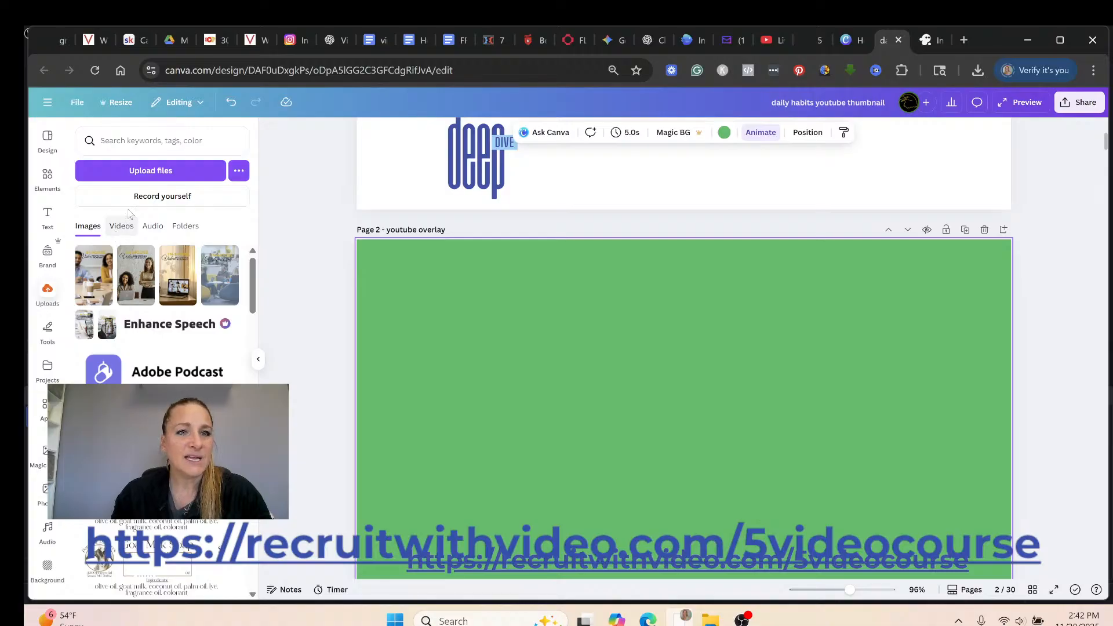
click(180, 197)
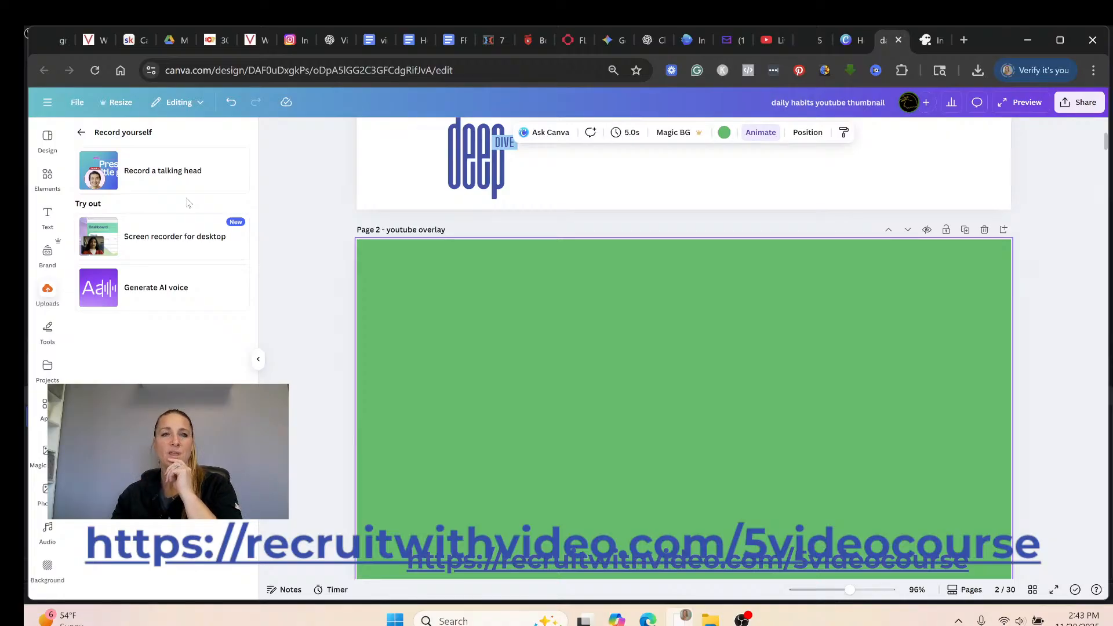
click(207, 160)
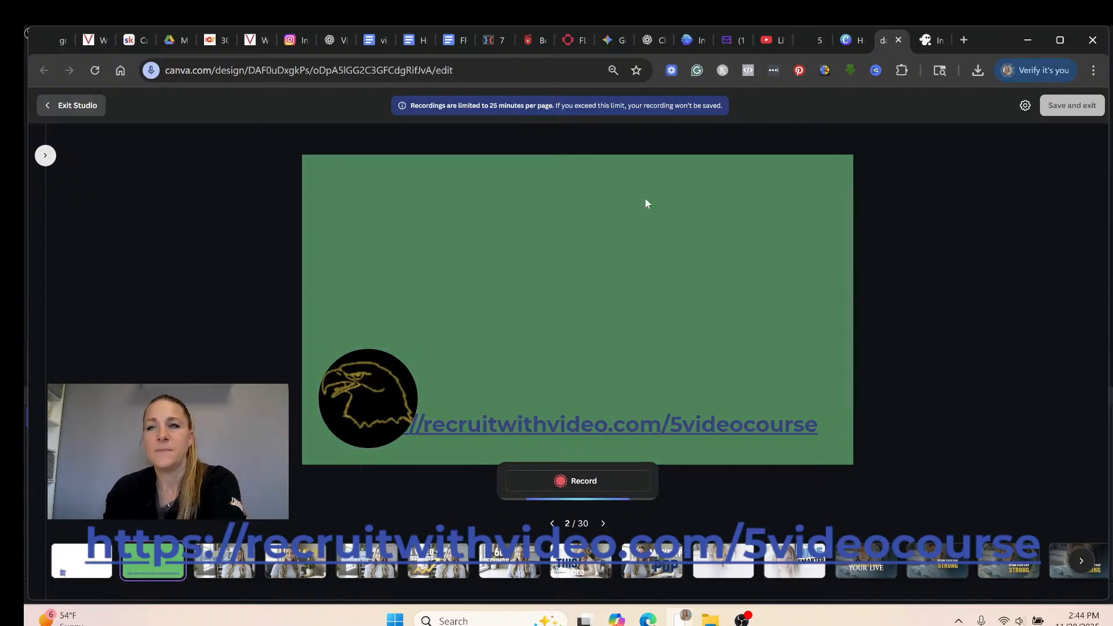
In the recording studio settings, try switching the camera to Integrated Webcam.
click(1025, 108)
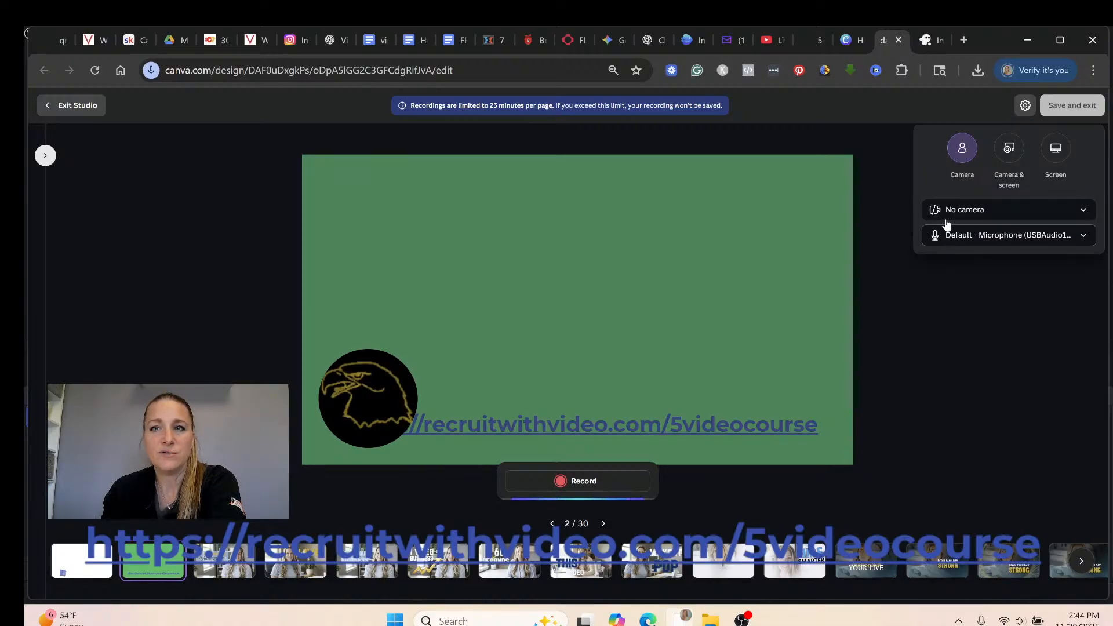
click(986, 212)
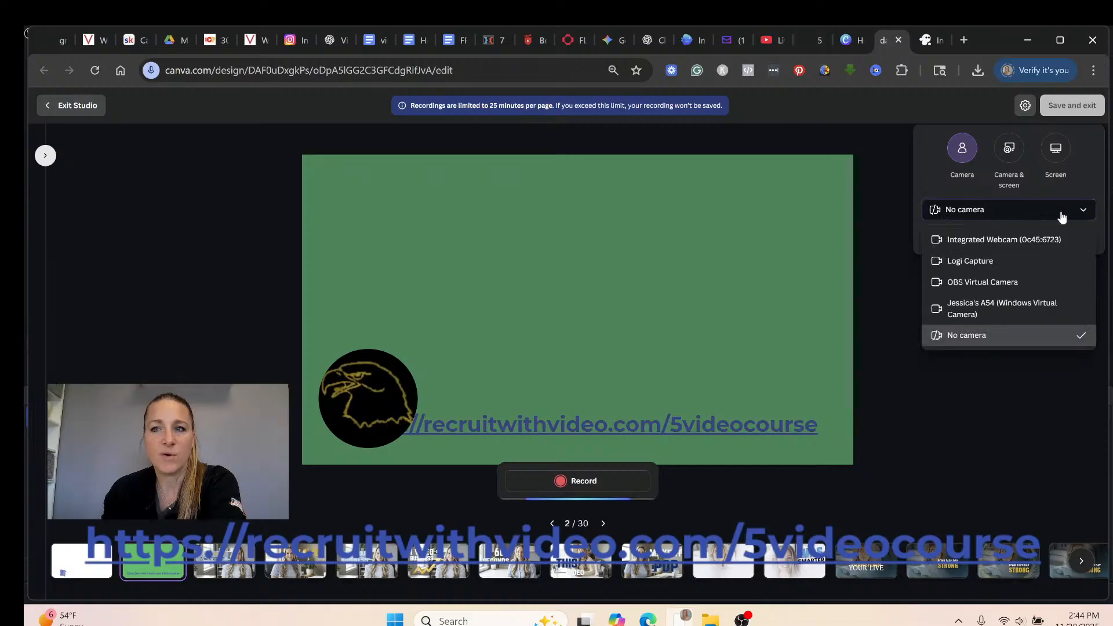
click(1041, 239)
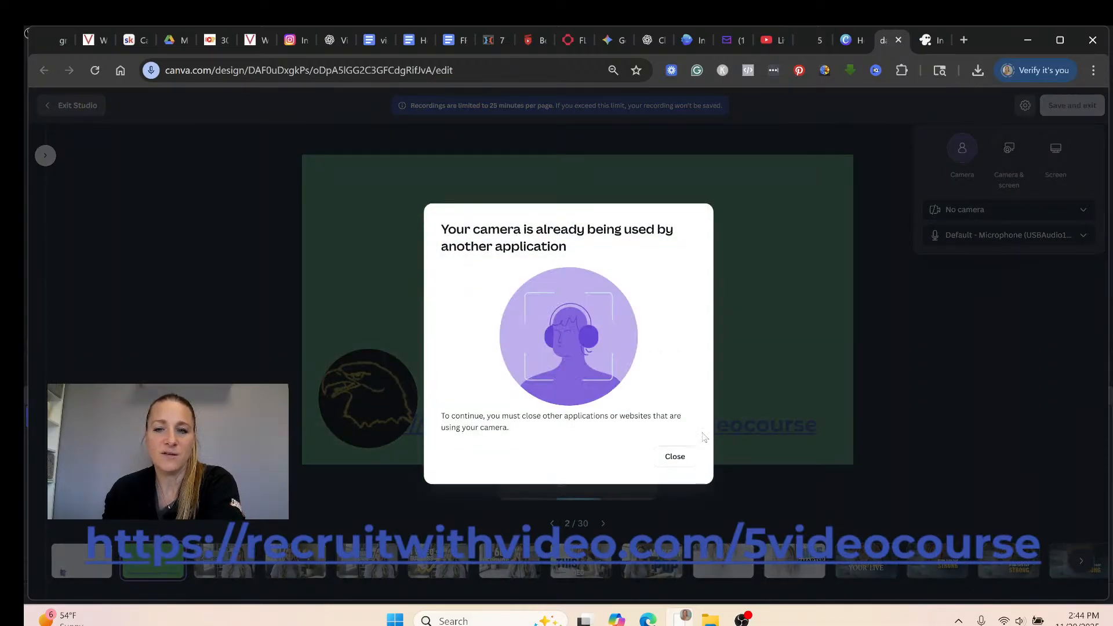
Close the camera-in-use warning and review camera and microphone lists, keeping No camera and default mic.
click(673, 458)
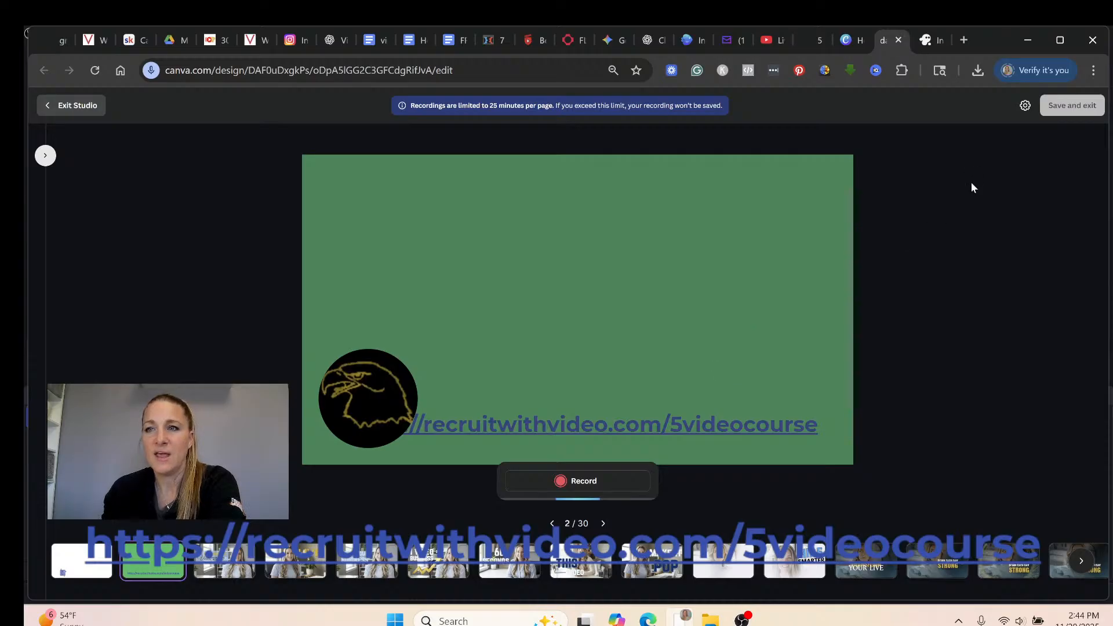
click(1025, 107)
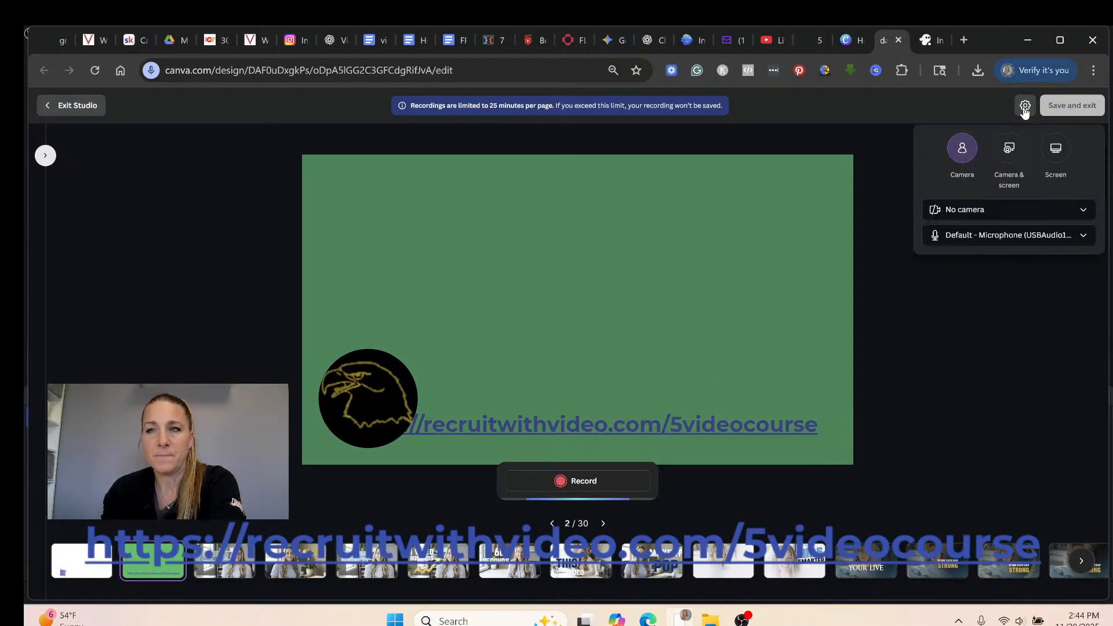
click(1084, 212)
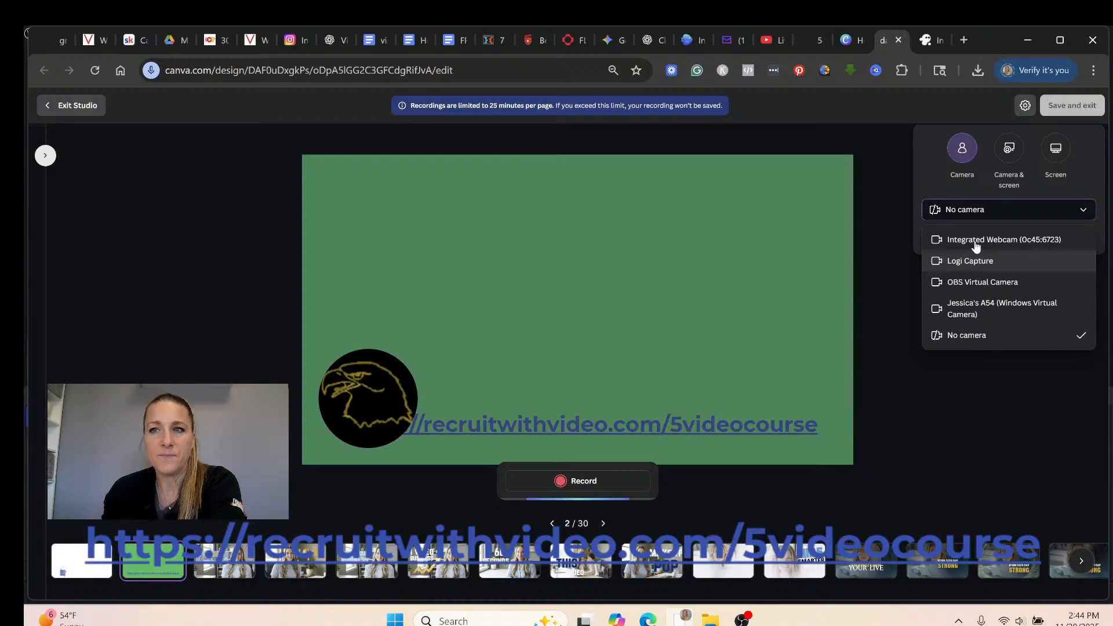
click(1097, 158)
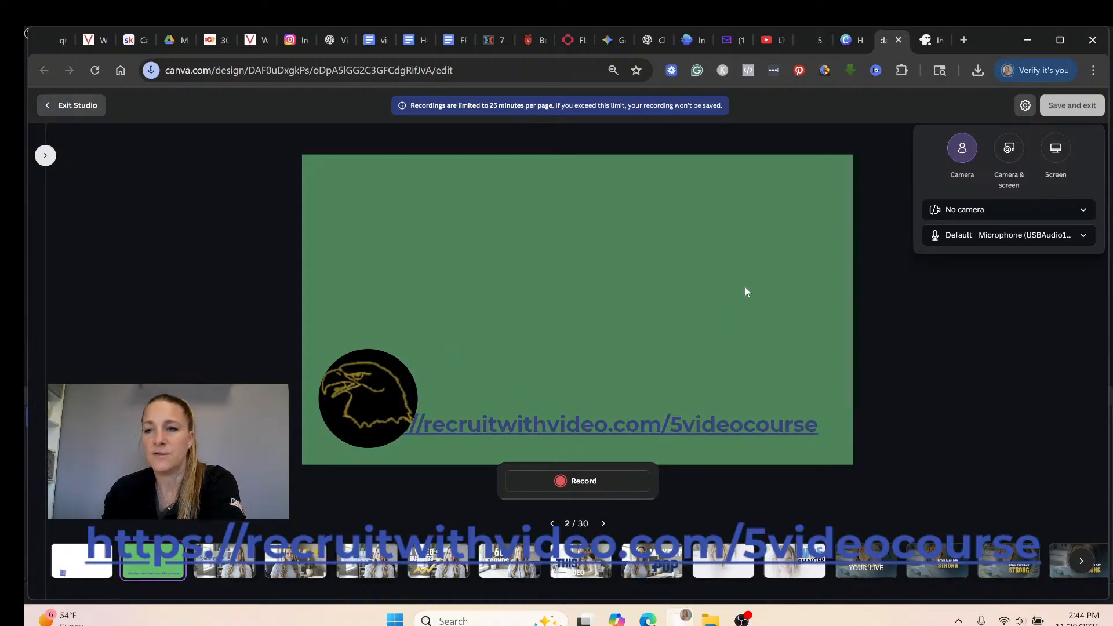
click(1083, 236)
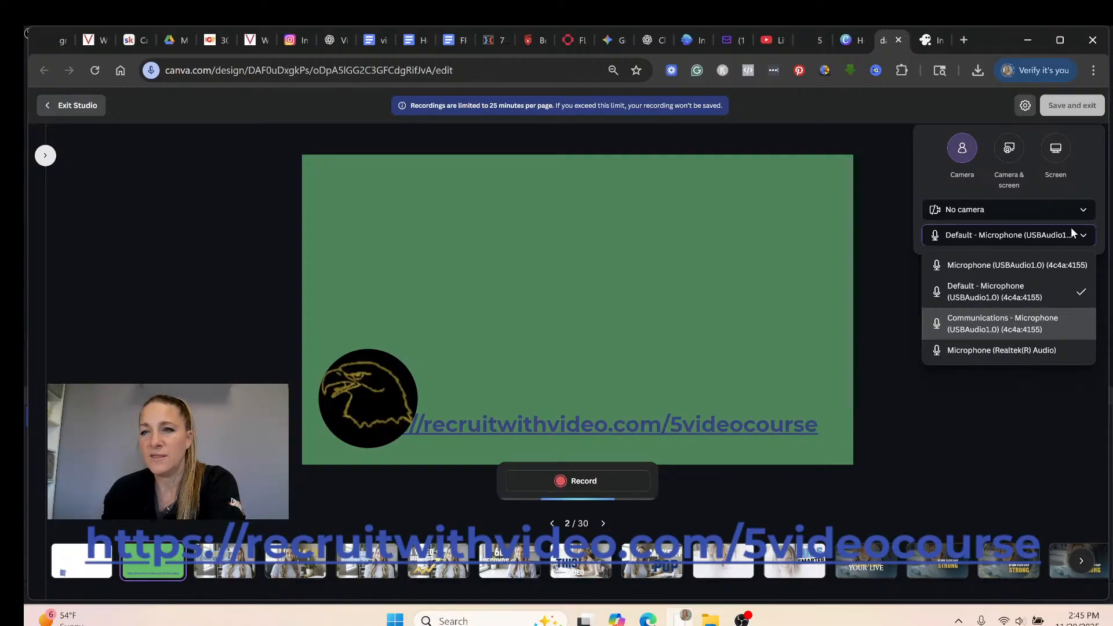
click(1089, 167)
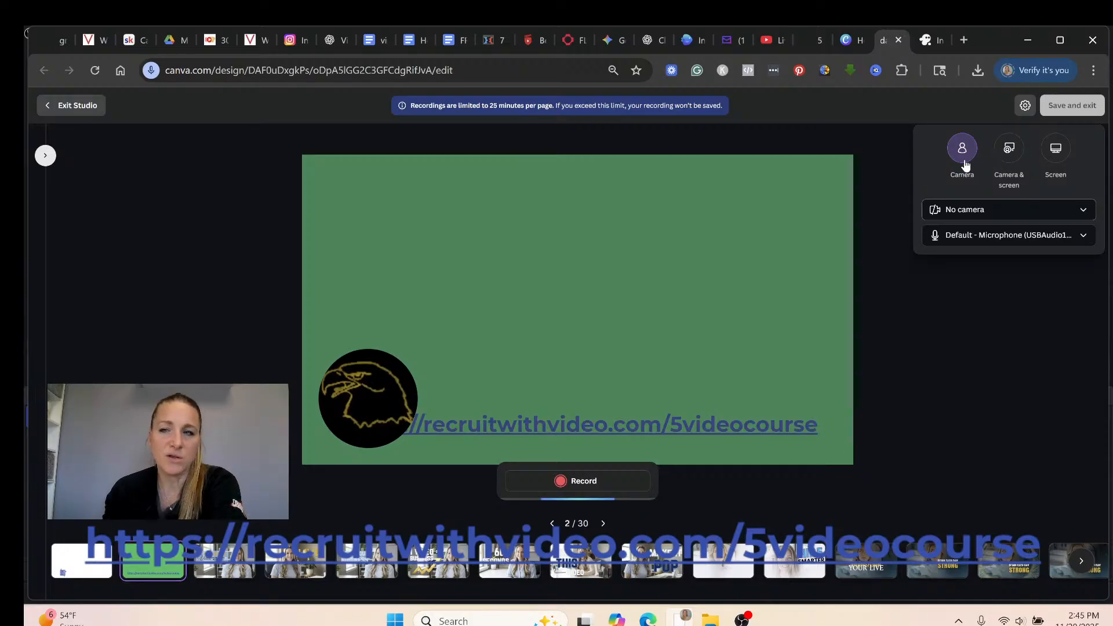
Try sharing the entire screen for the recording, then cancel and close the warning.
click(1056, 152)
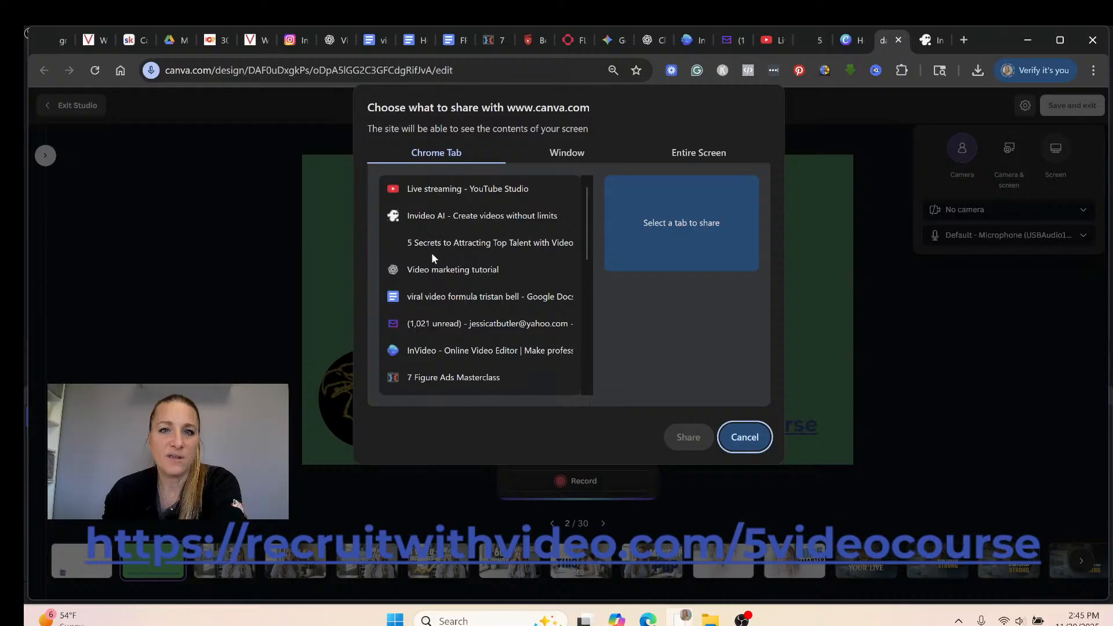
click(551, 157)
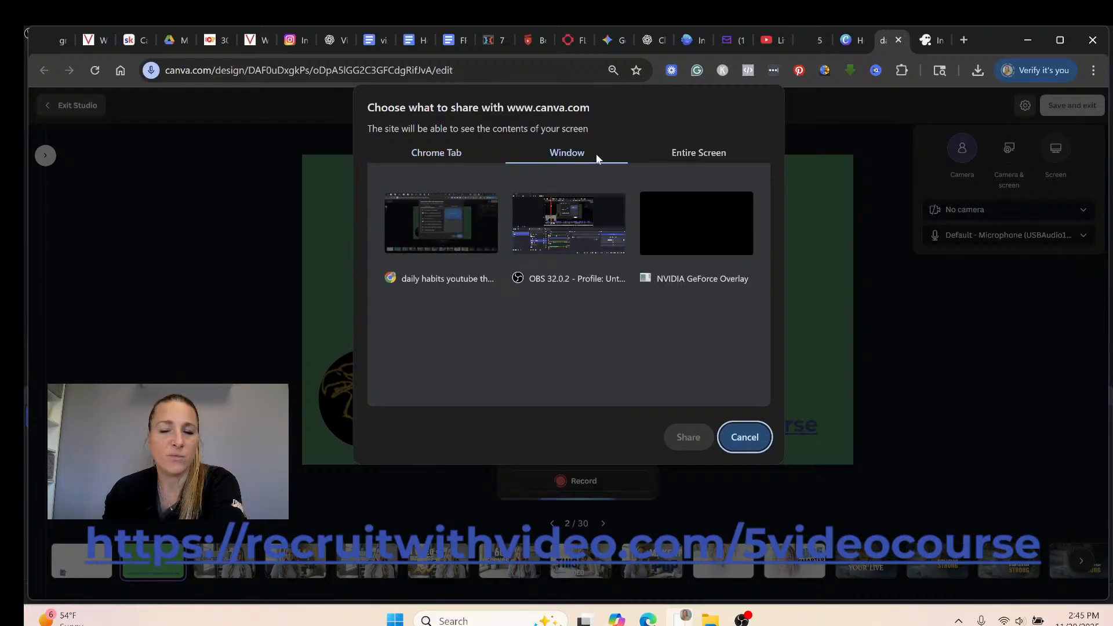
click(699, 154)
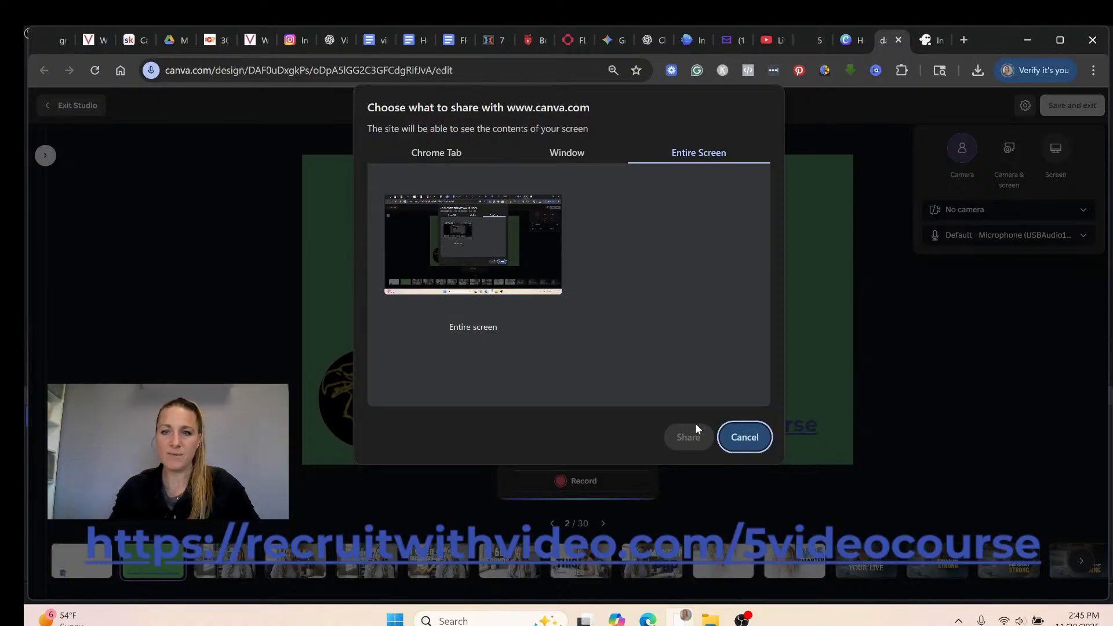
click(473, 255)
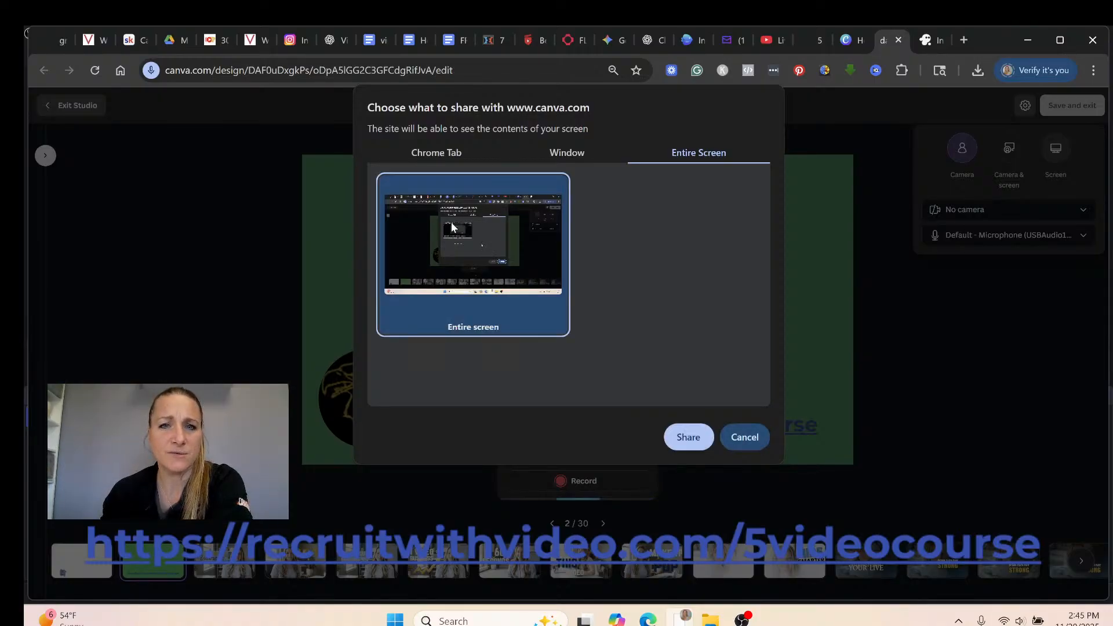
click(739, 441)
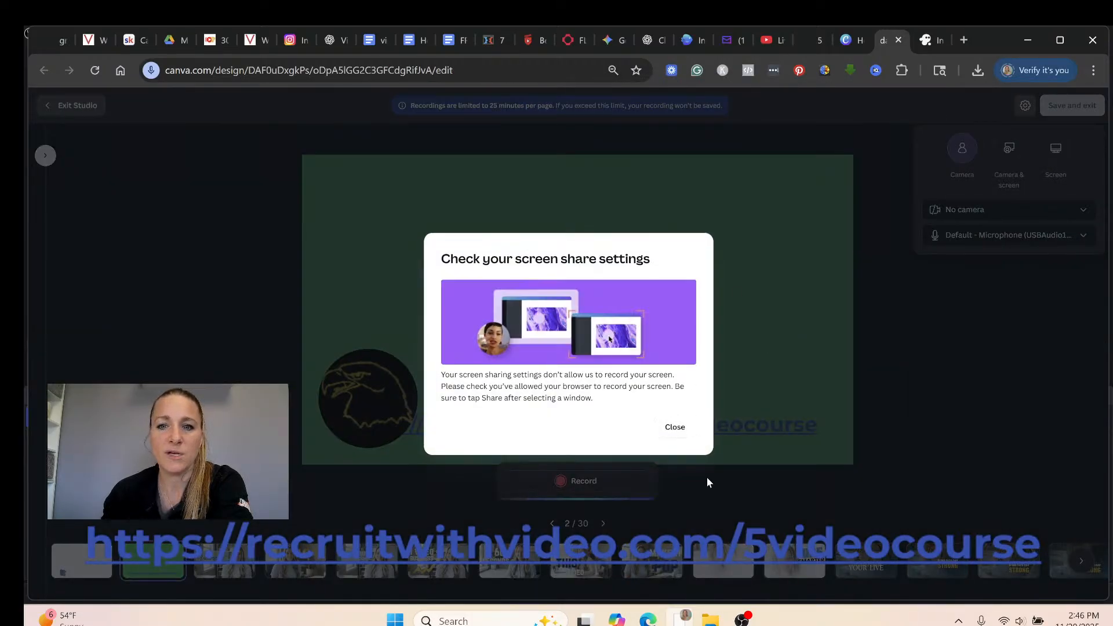
click(685, 429)
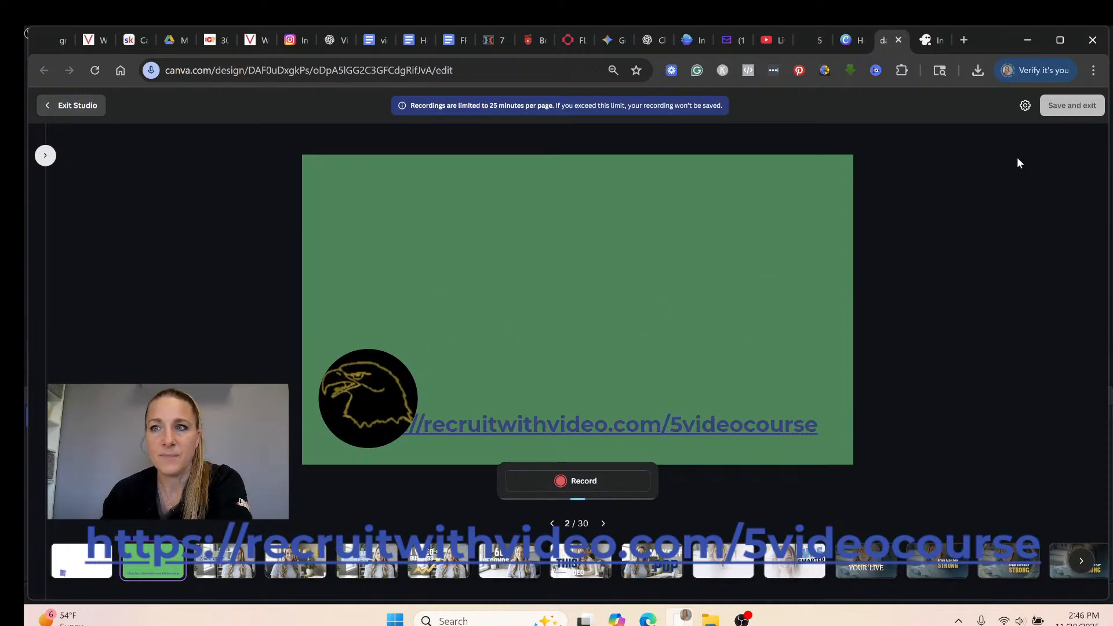
Try sharing the 7 Figure Ads Masterclass browser tab, then cancel and dismiss the warning.
click(1025, 106)
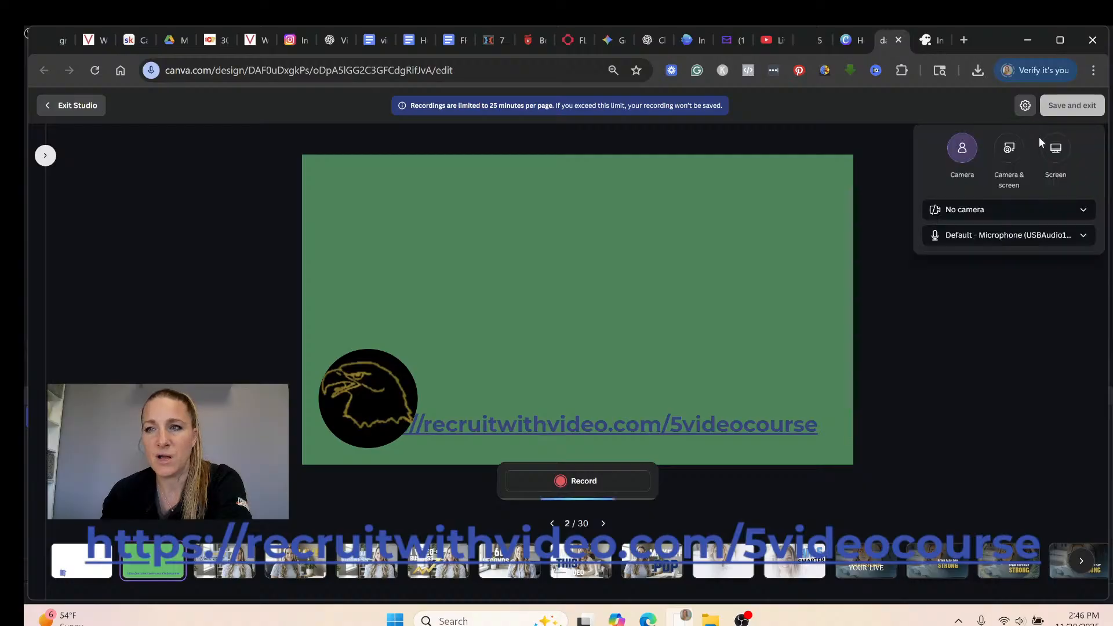
click(1056, 154)
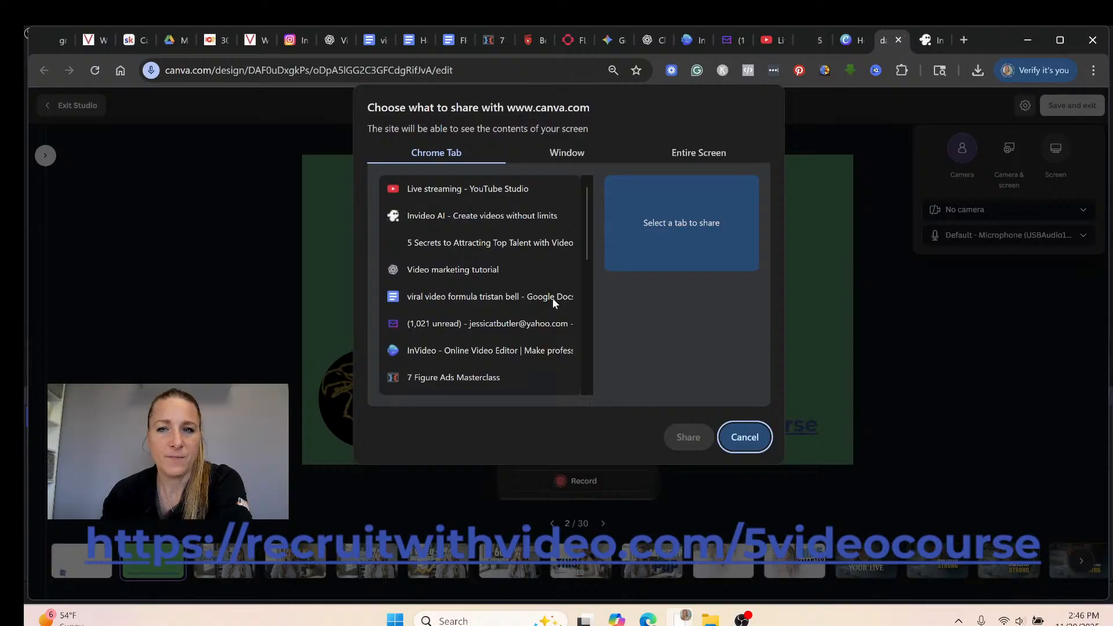
click(536, 323)
click(489, 376)
scroll(490, 359, down, 6)
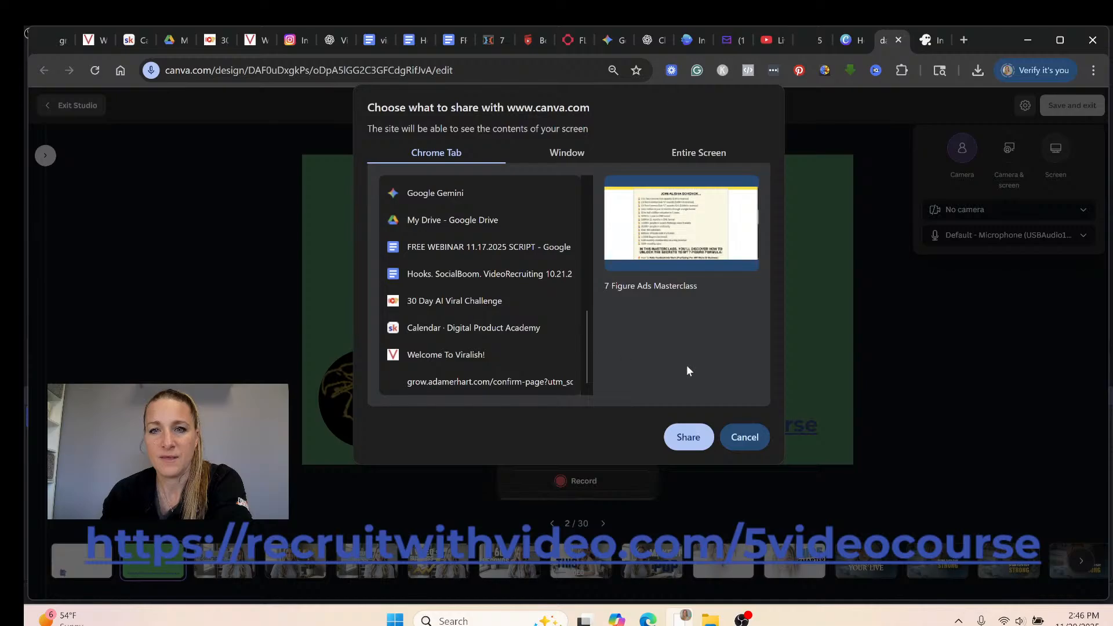
click(746, 435)
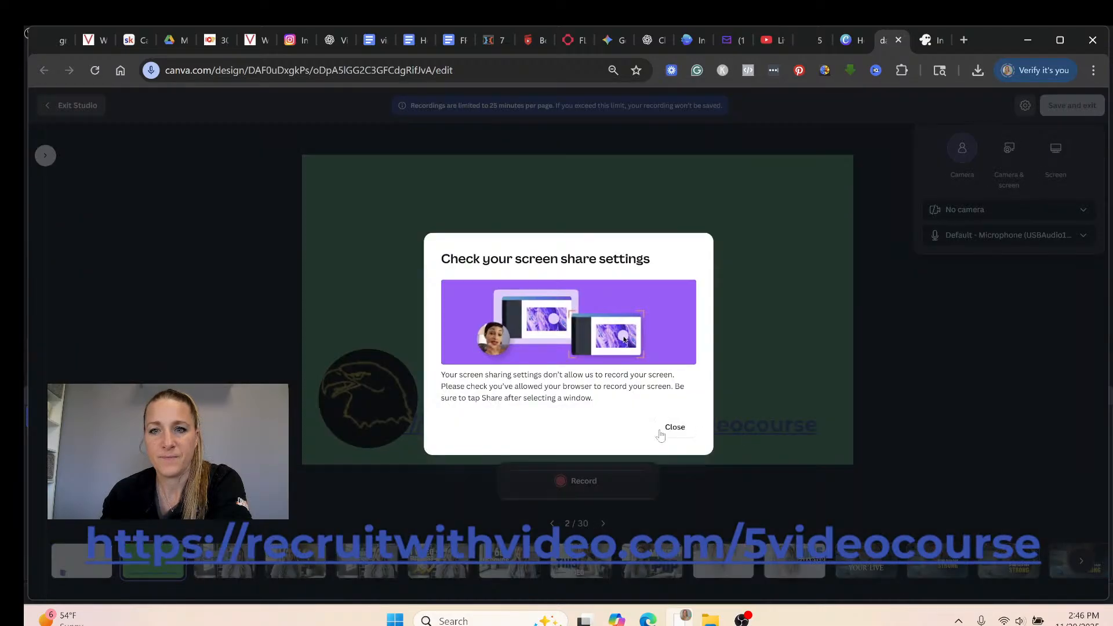
click(662, 429)
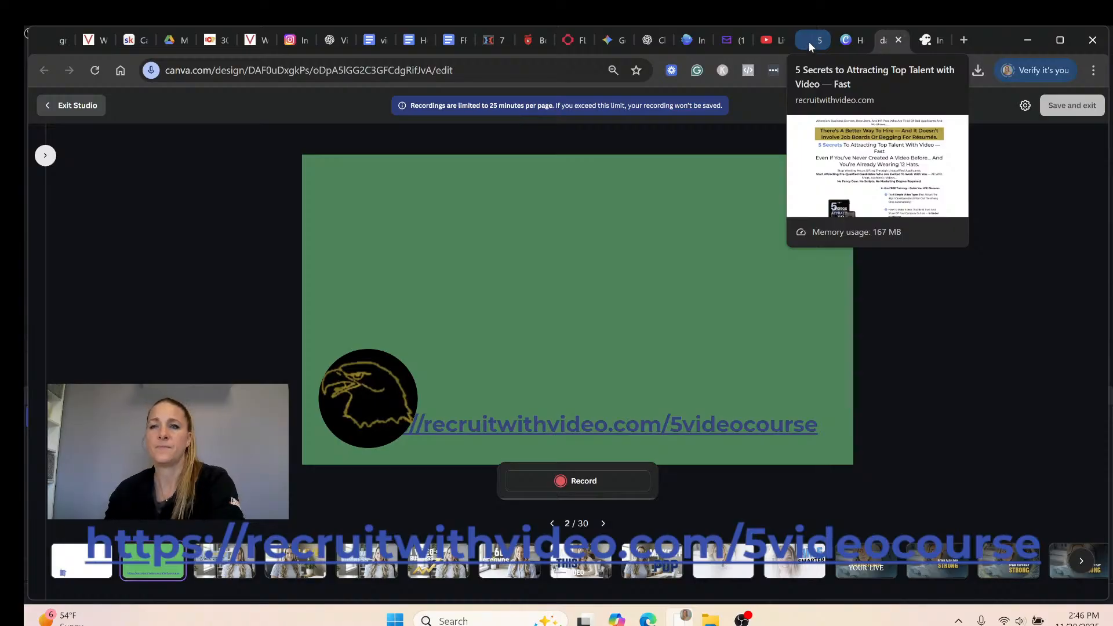
Confirm No camera and the USB microphone in settings, then start recording page 2.
click(1024, 108)
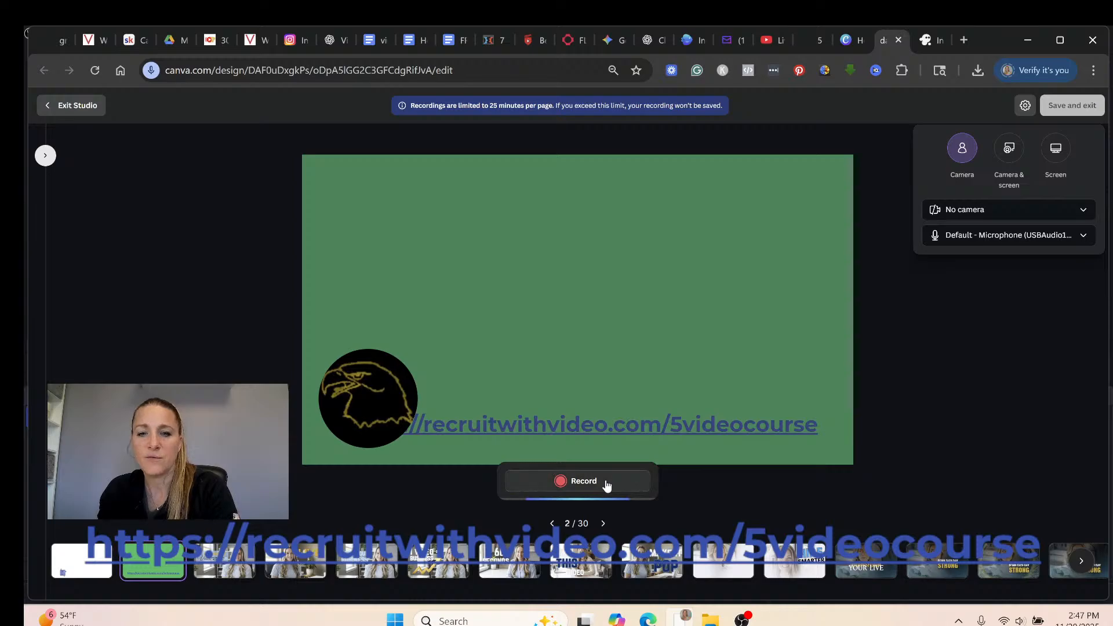
click(815, 290)
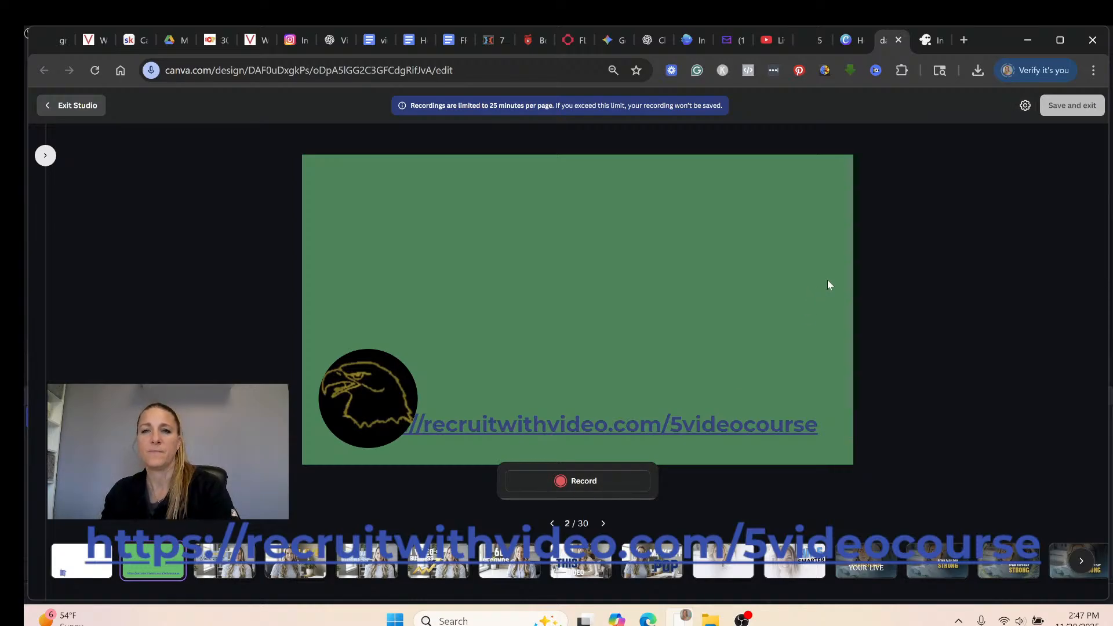
click(1026, 107)
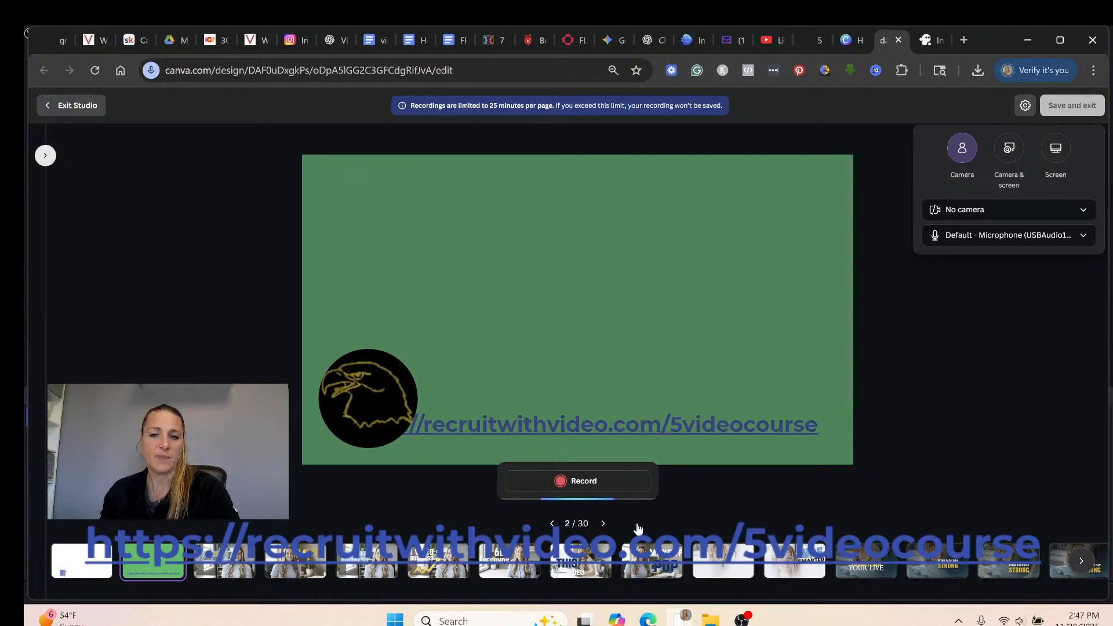
click(603, 484)
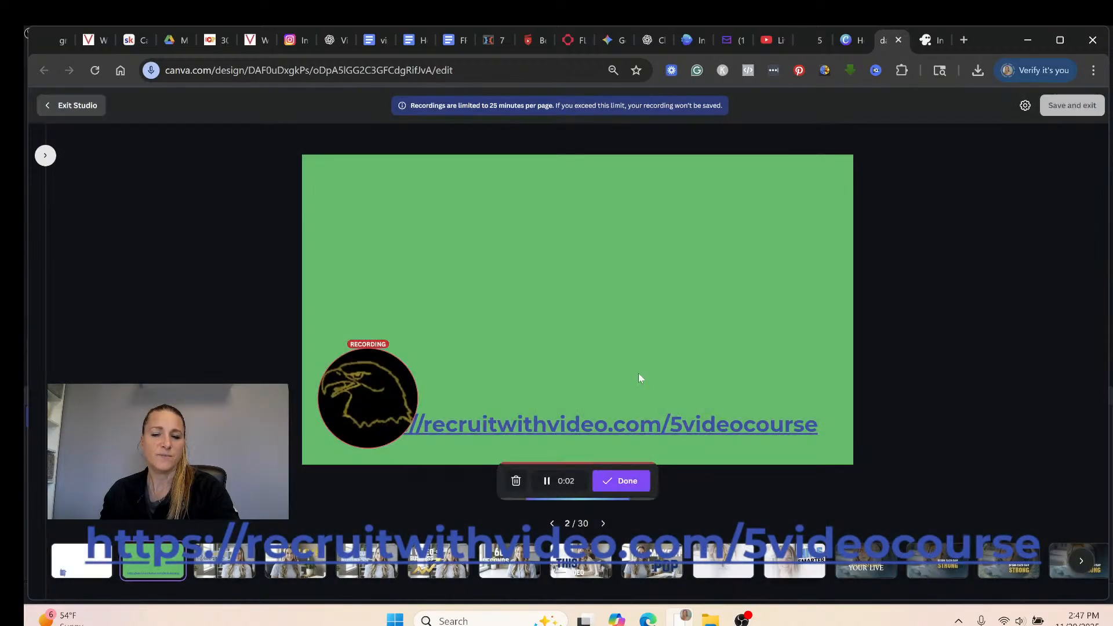
Record through slides 2 to 6, ending on 1 Video = Business, then stop and save and exit.
click(603, 524)
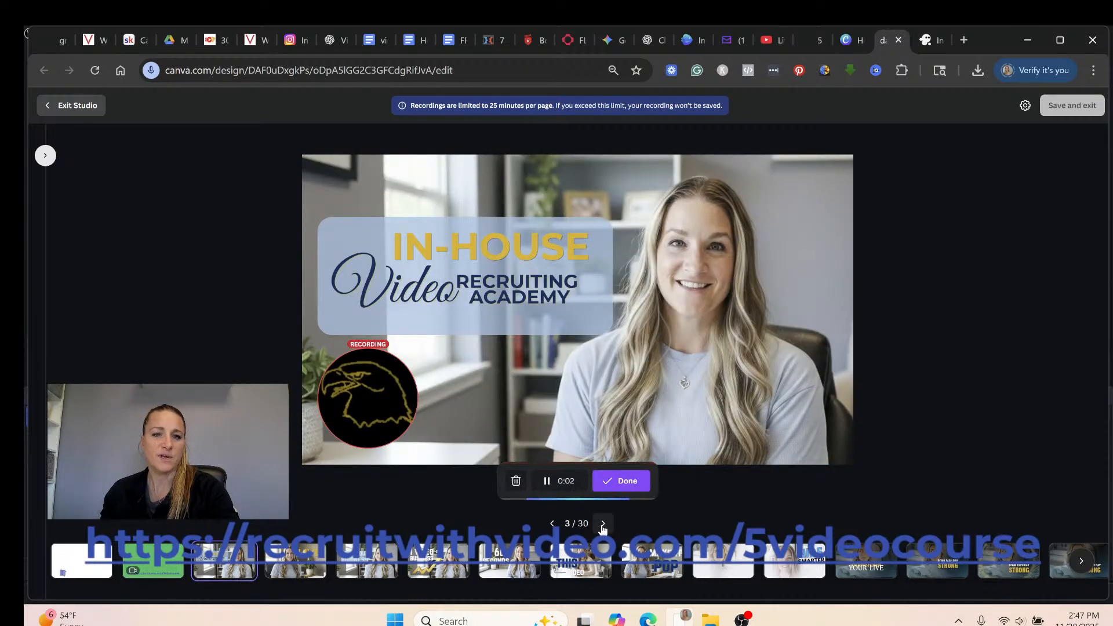
click(603, 524)
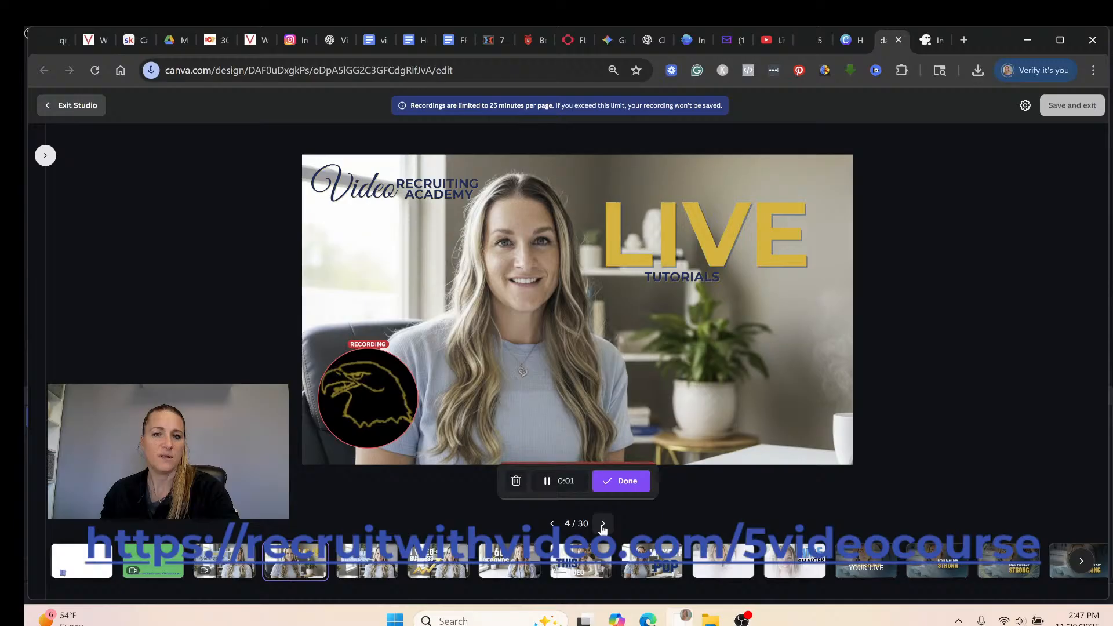
click(603, 524)
click(603, 525)
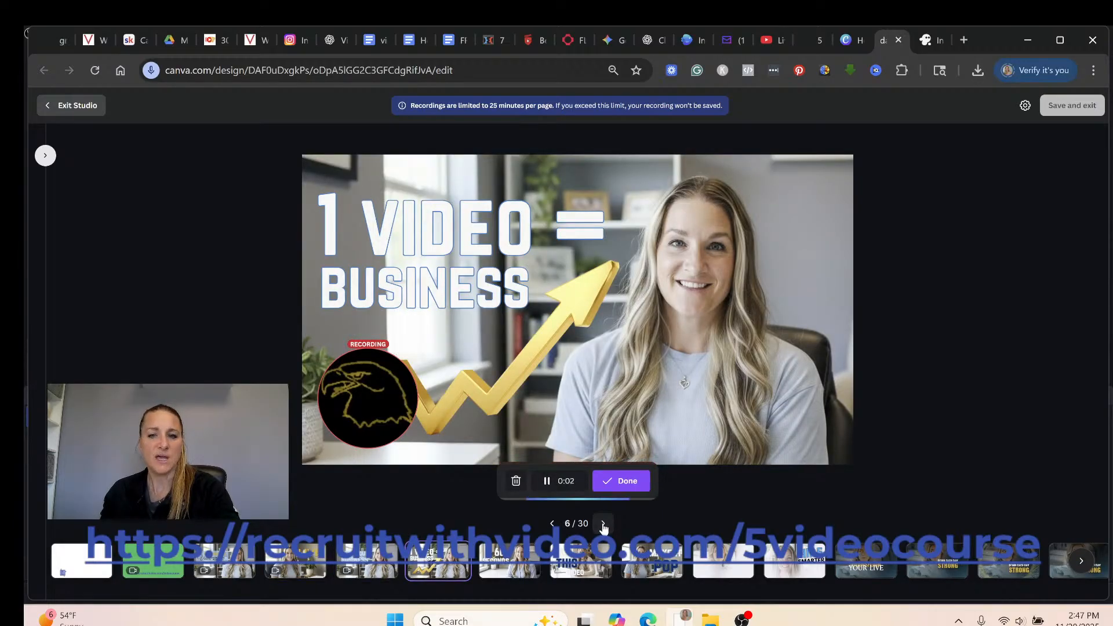
click(606, 484)
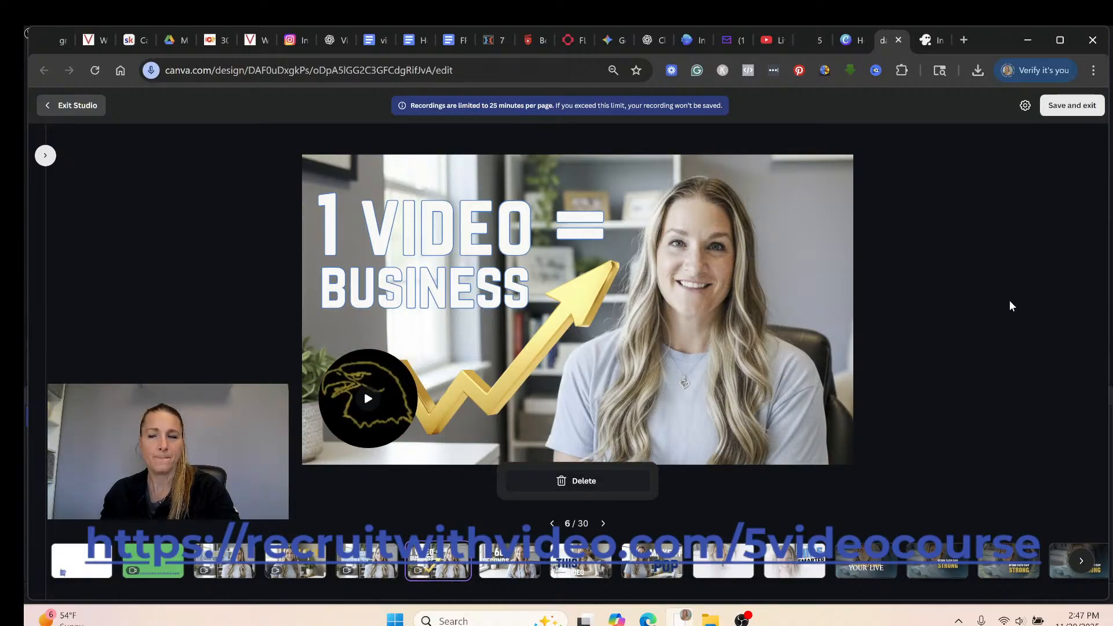
click(1061, 107)
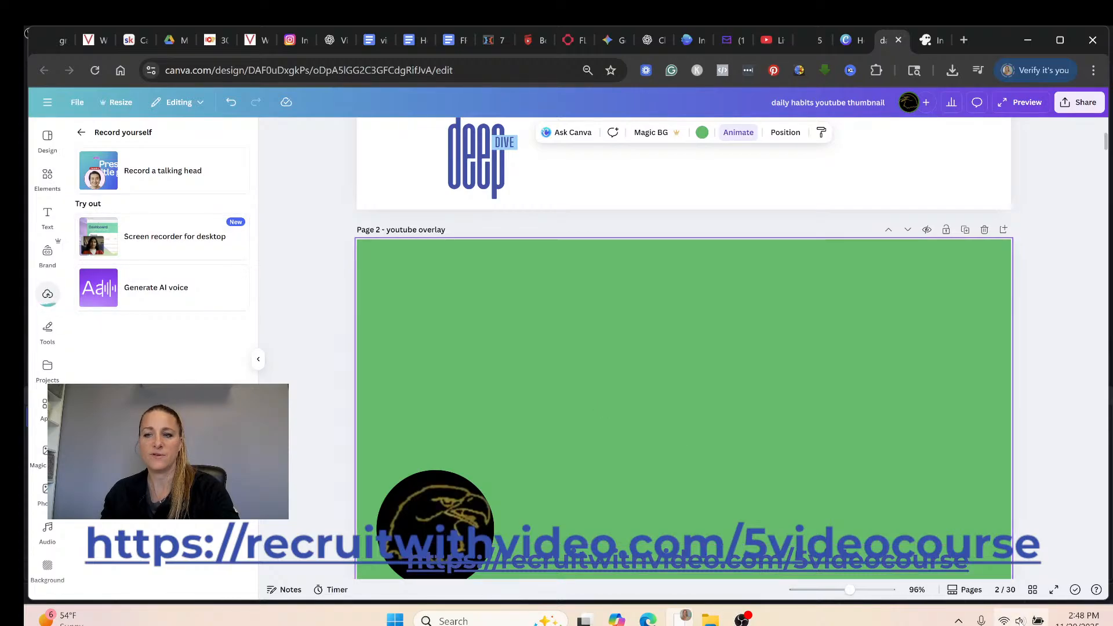
Mute the computer's volume from Windows Quick Settings.
key(super+a)
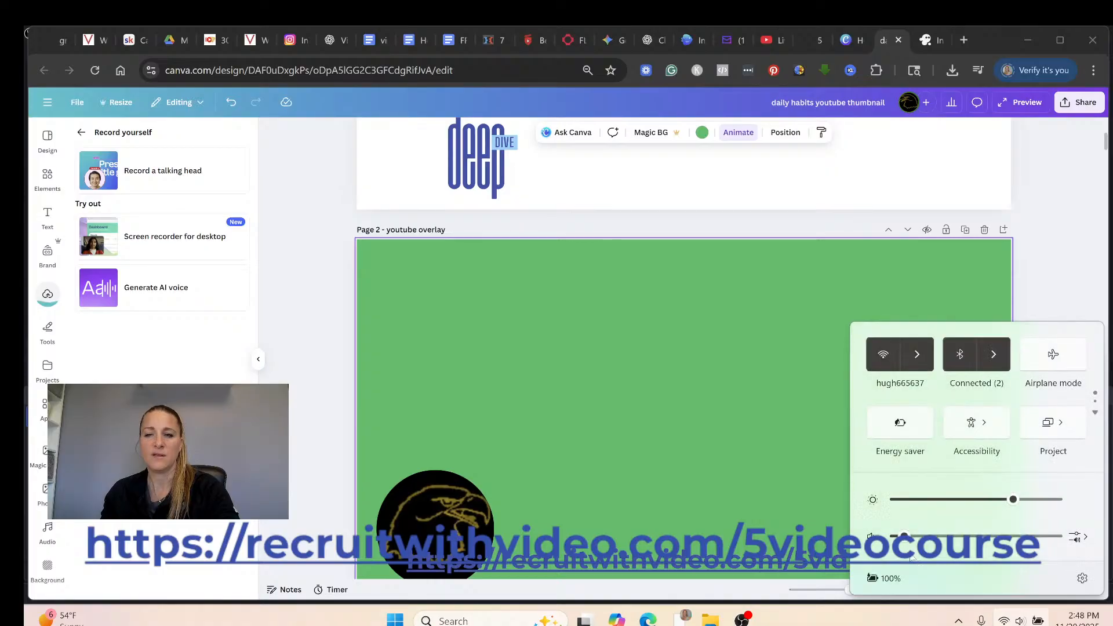
drag(904, 542, 892, 539)
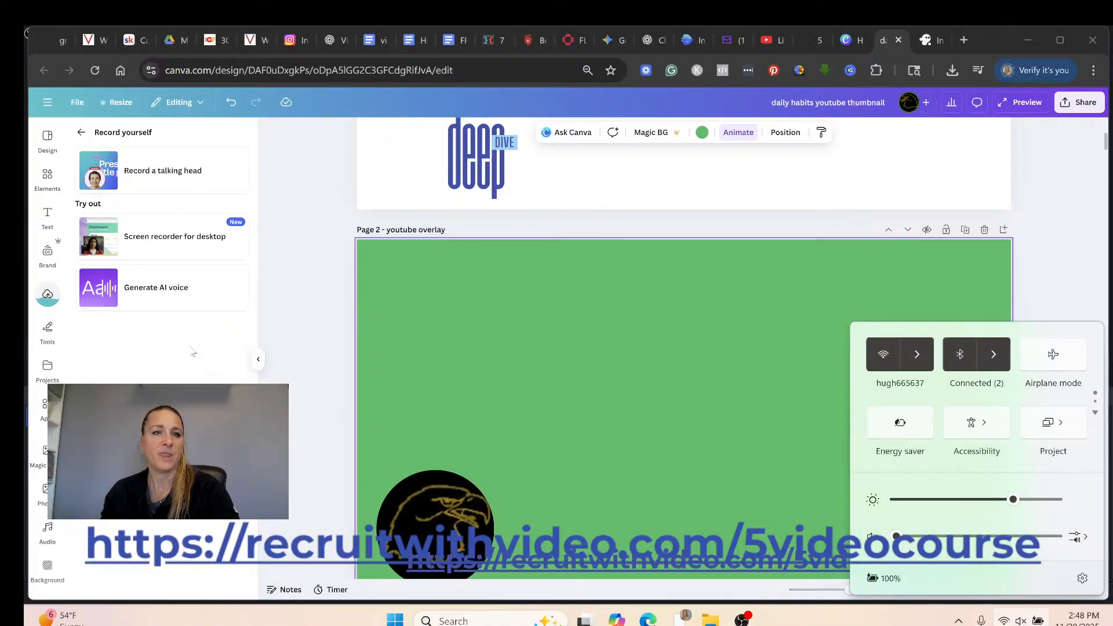
click(51, 302)
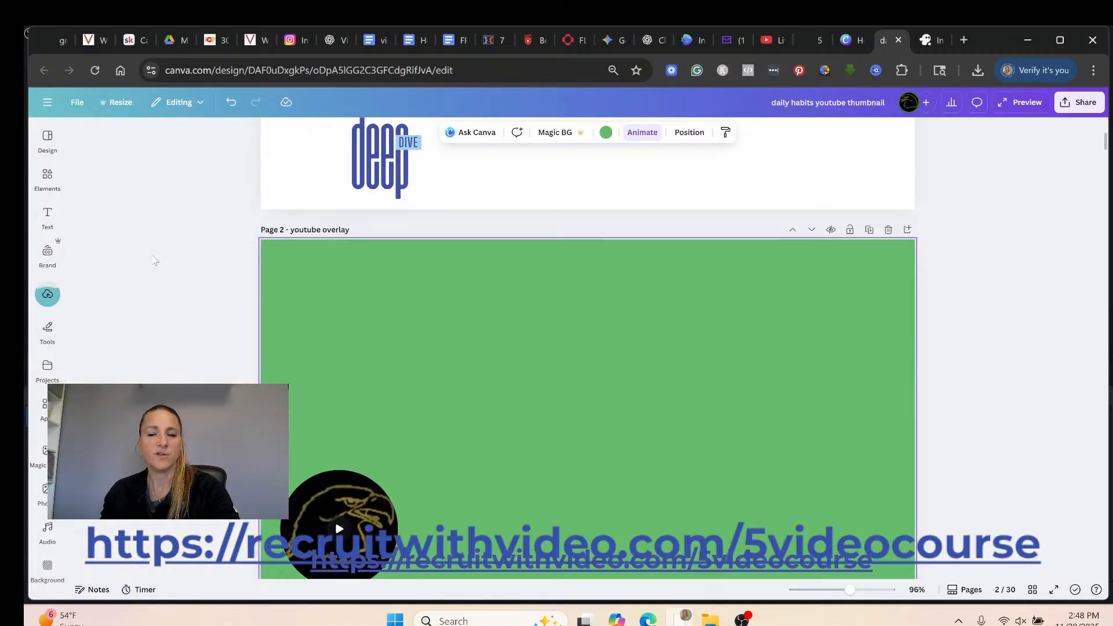
Scroll to page 1 and go back from Record yourself to the Uploads library.
scroll(151, 255, up, 4)
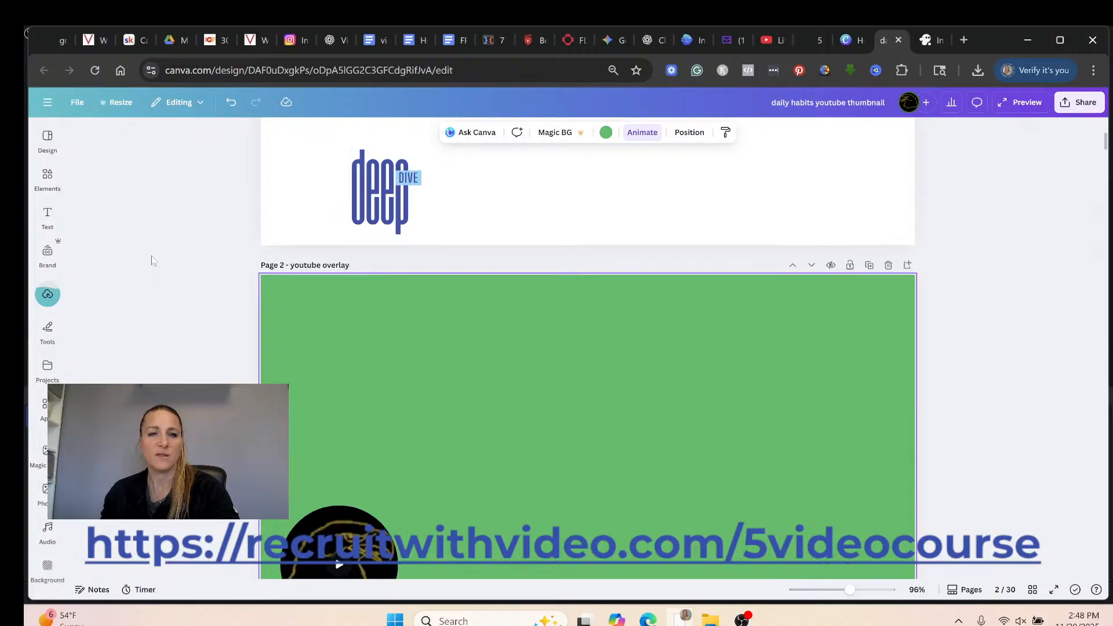
scroll(151, 256, up, 2)
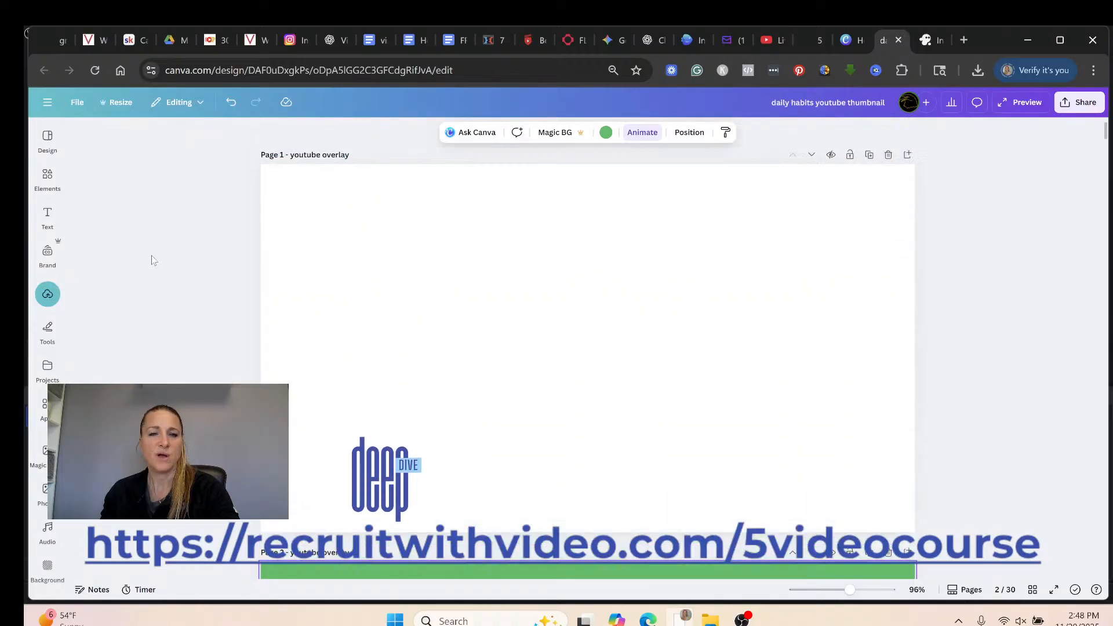
click(50, 301)
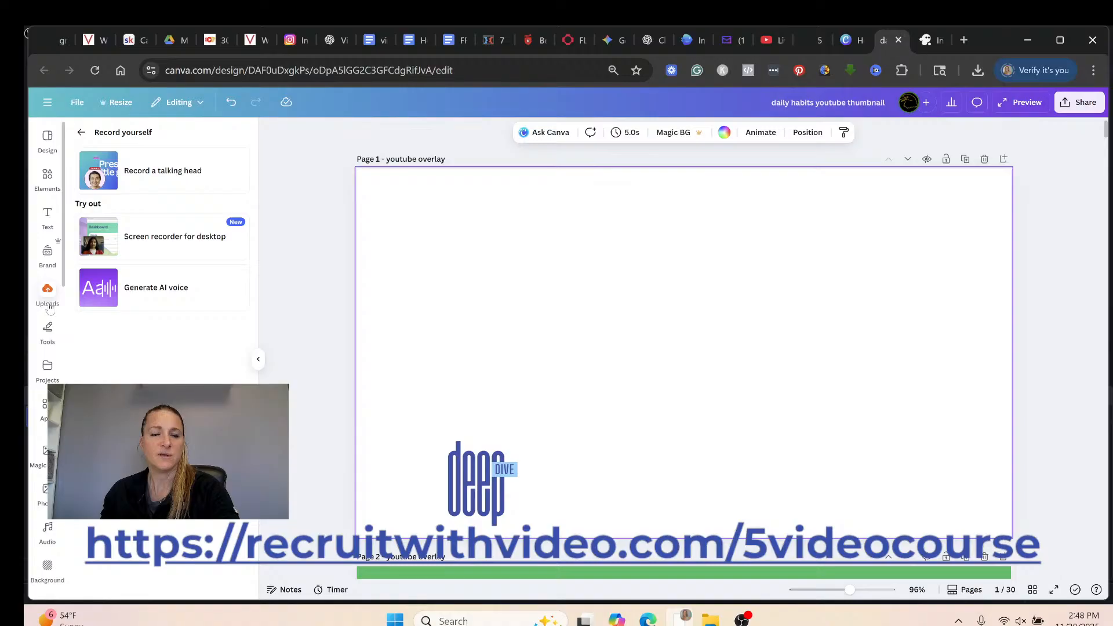
click(84, 132)
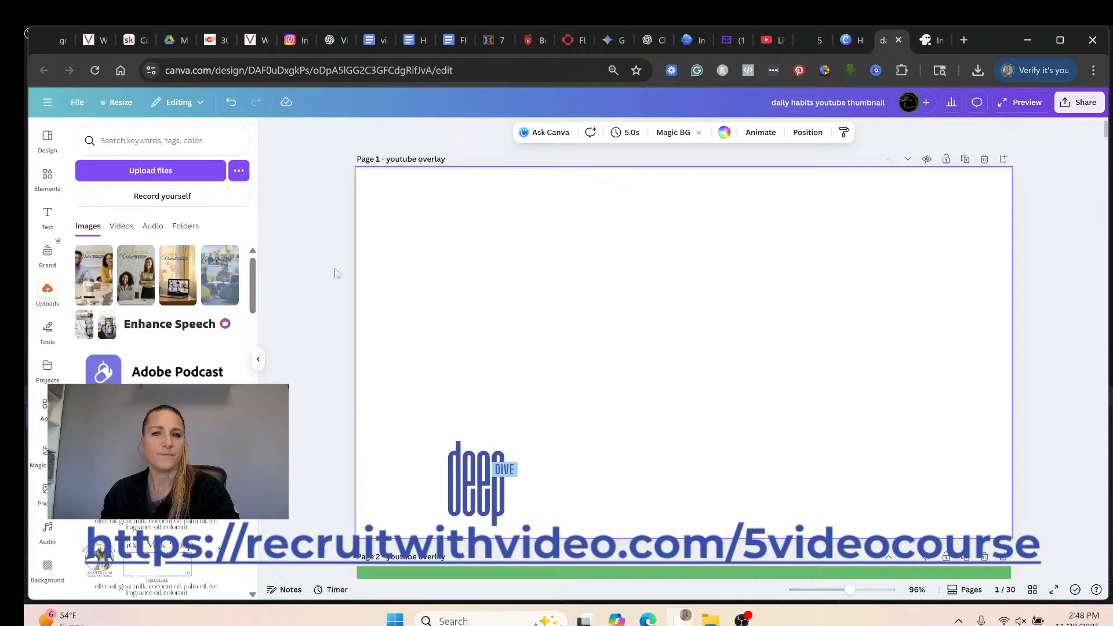
Add the first uploaded eagle video to page 1, then delete it.
scroll(128, 231, down, 2)
click(123, 226)
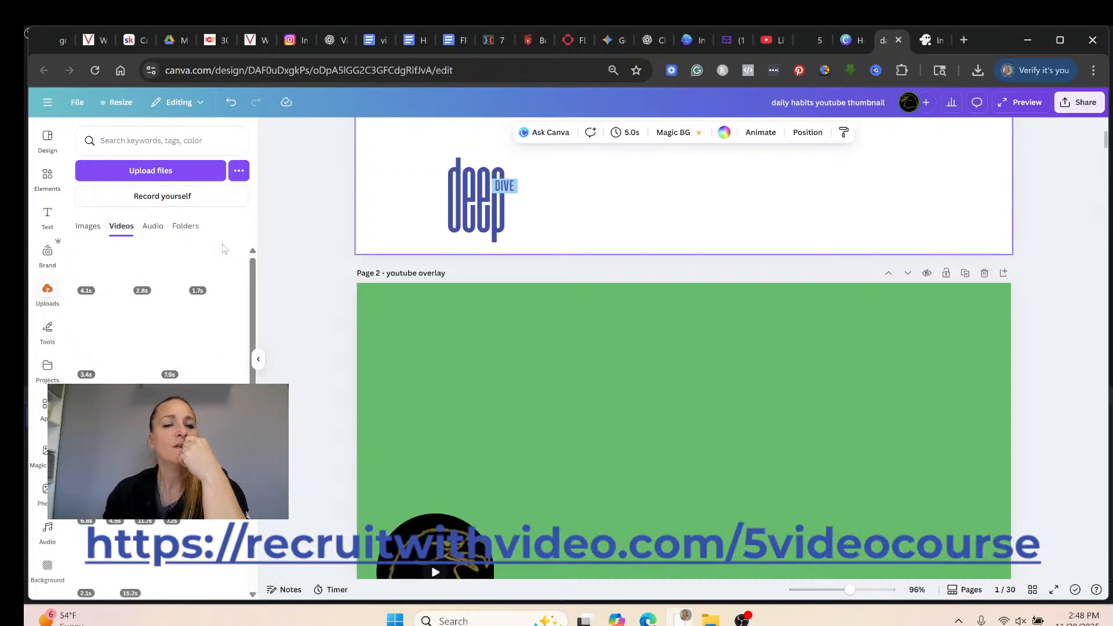
mouse_move(103, 283)
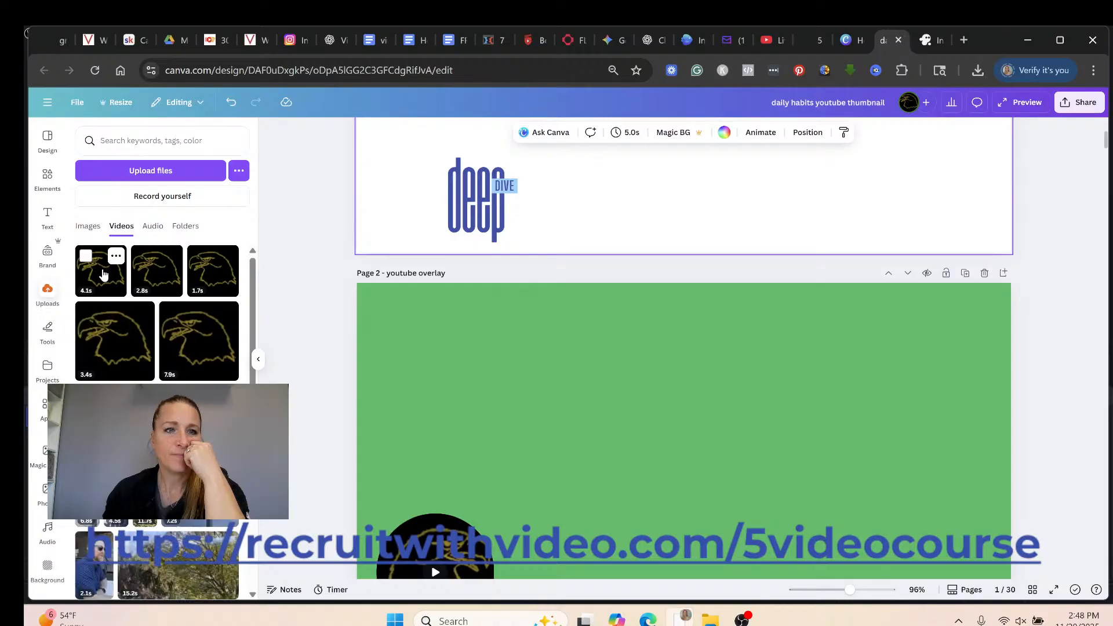
click(103, 283)
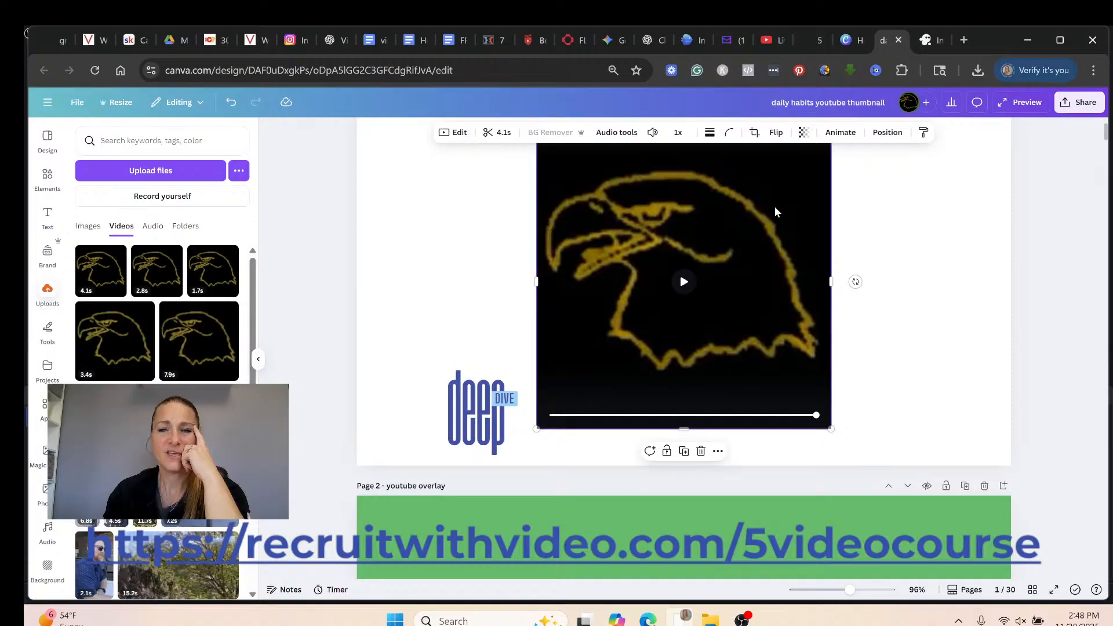
scroll(754, 212, up, 1)
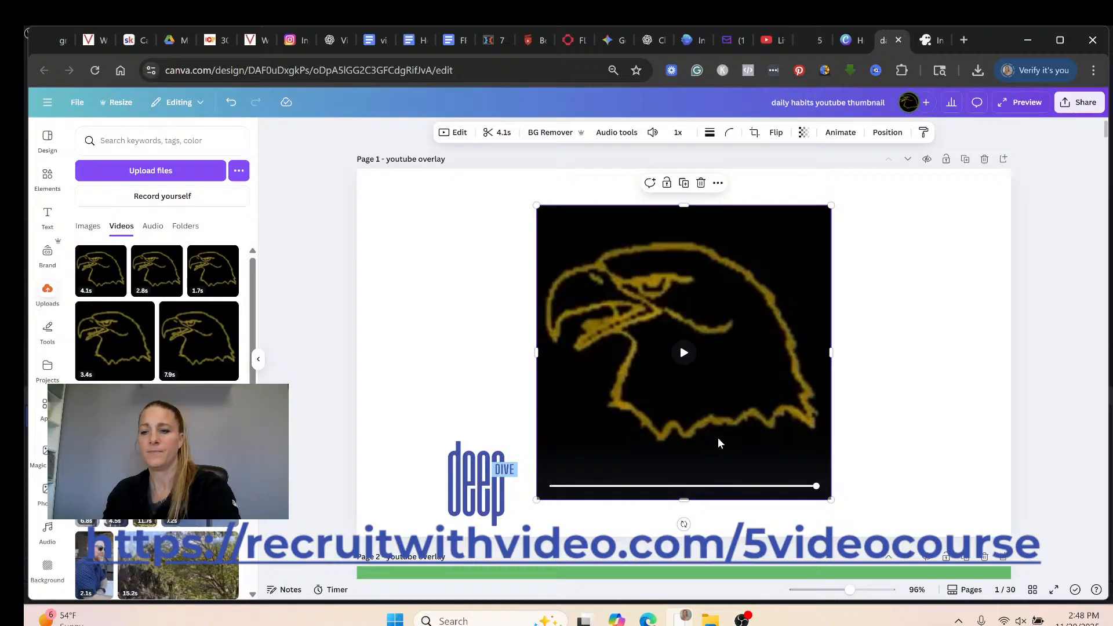
key(Delete)
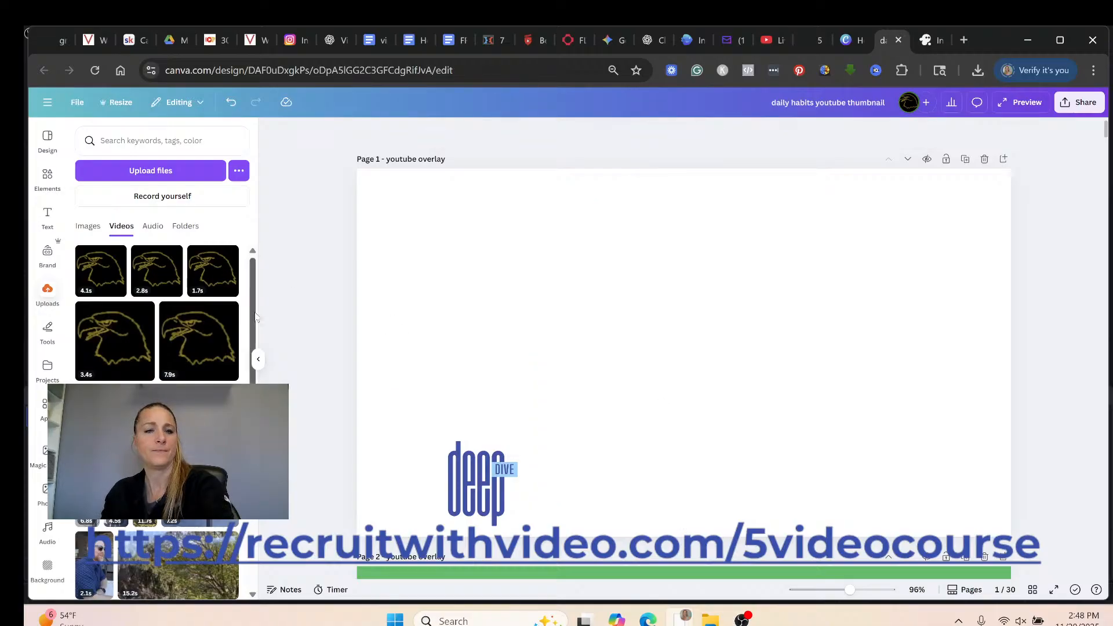
Add the 7.9s eagle video to page 1, then delete it.
click(187, 365)
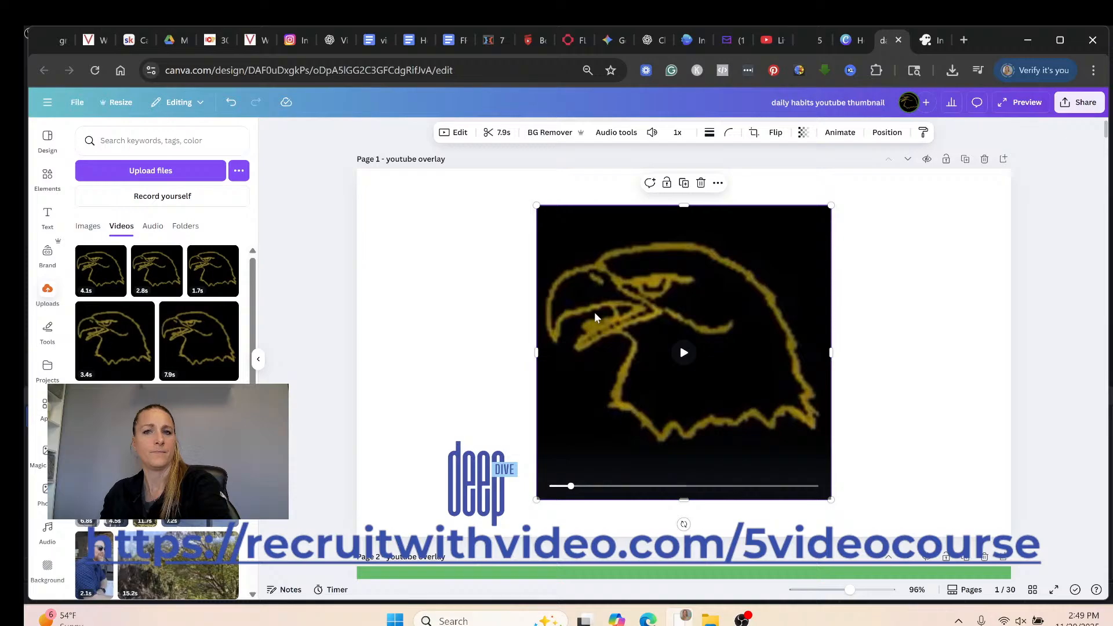
key(Delete)
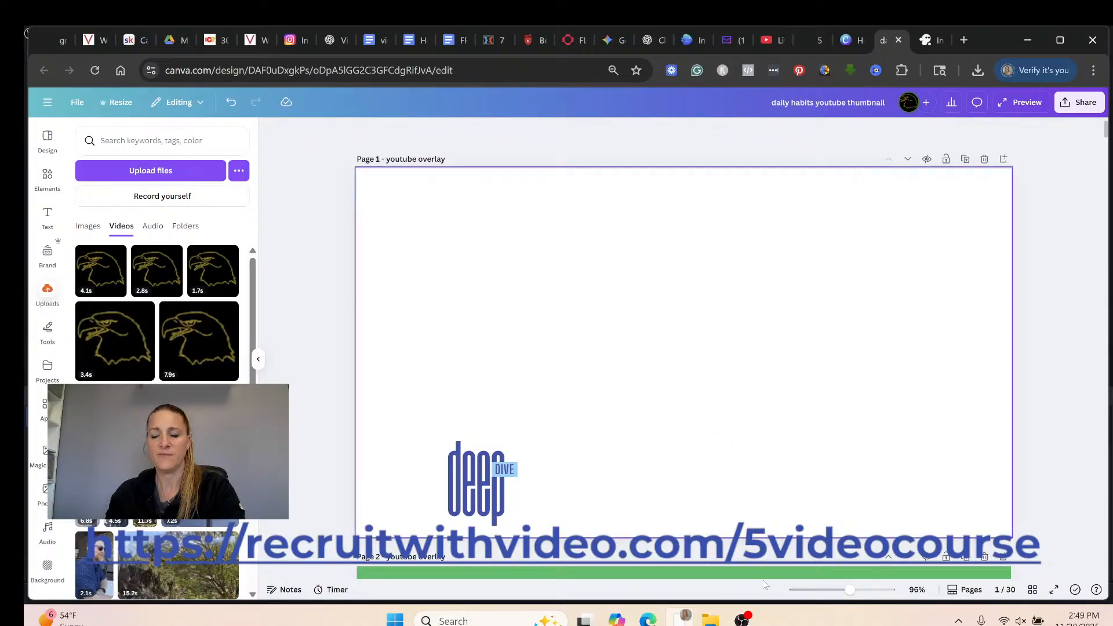
mouse_move(743, 620)
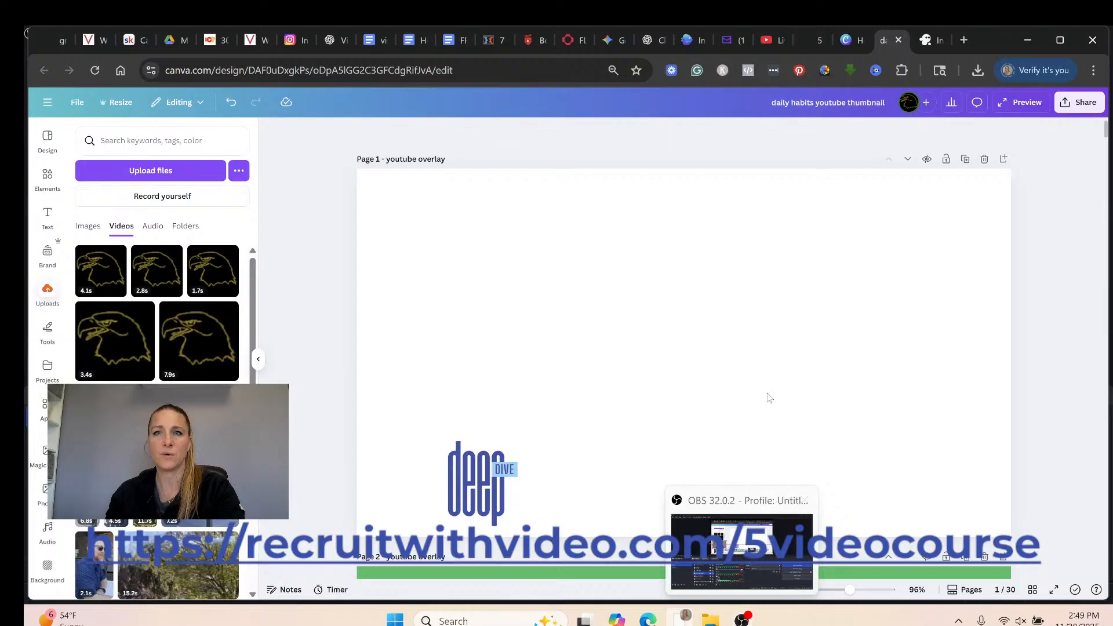
Bring OBS Studio forward and hide the screen capture source so the large webcam feed shows.
click(743, 620)
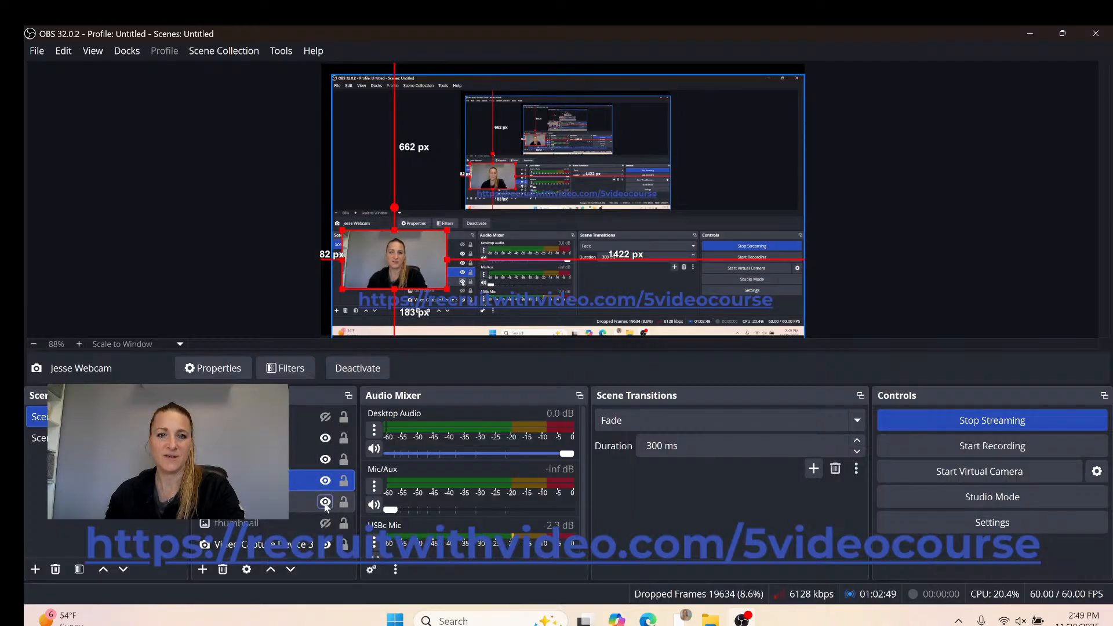
click(325, 503)
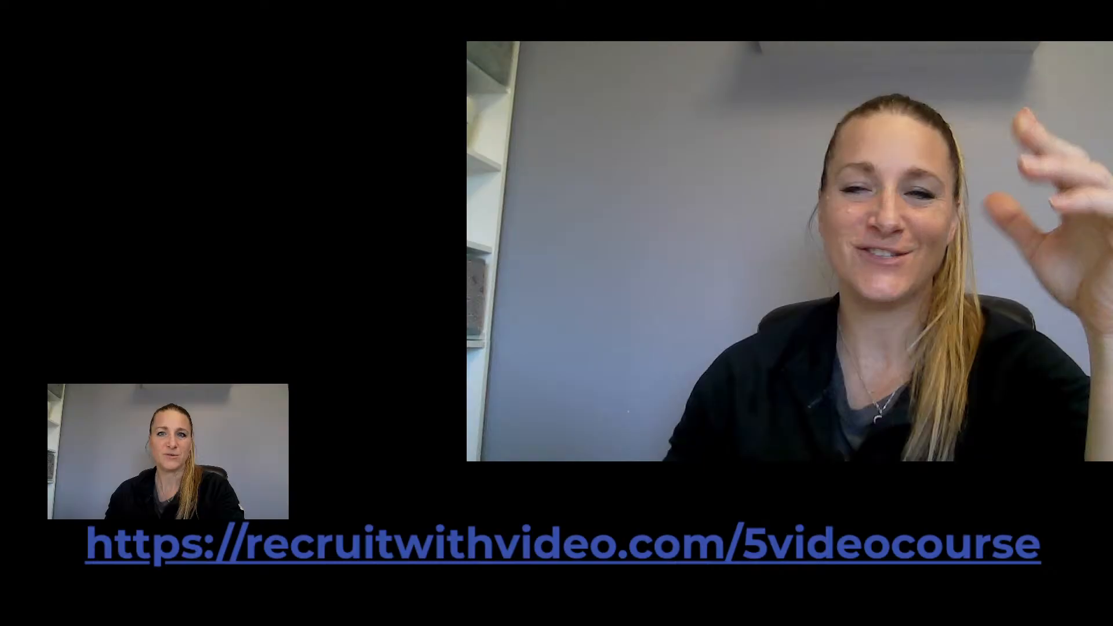
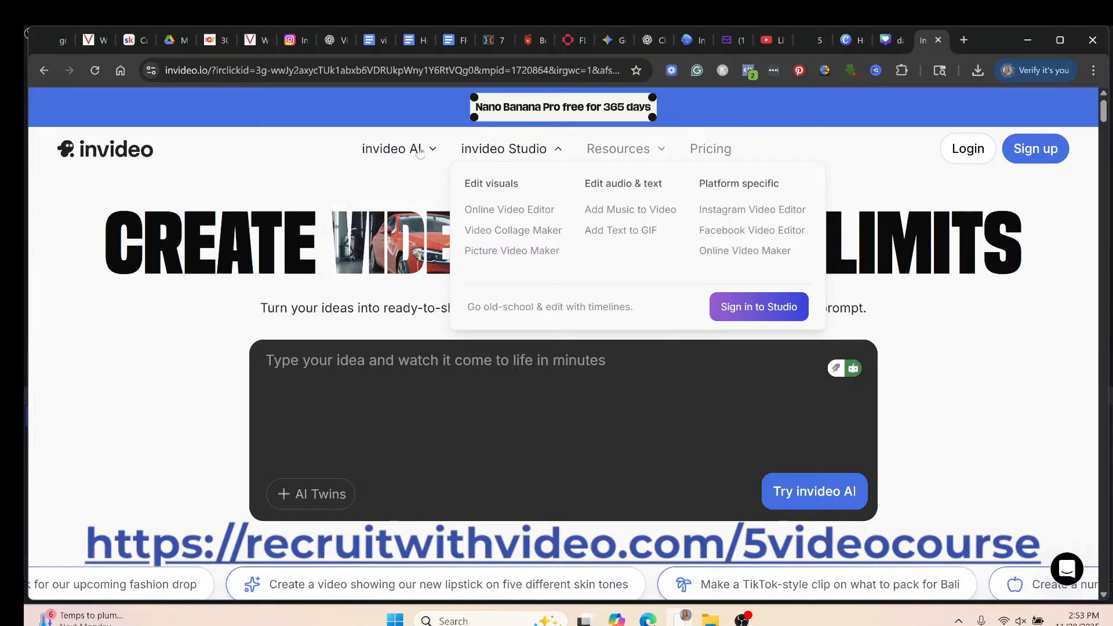
Open the Facebook Video Editor page, then return to the empty 9:16 Studio editor tab.
mouse_move(422, 152)
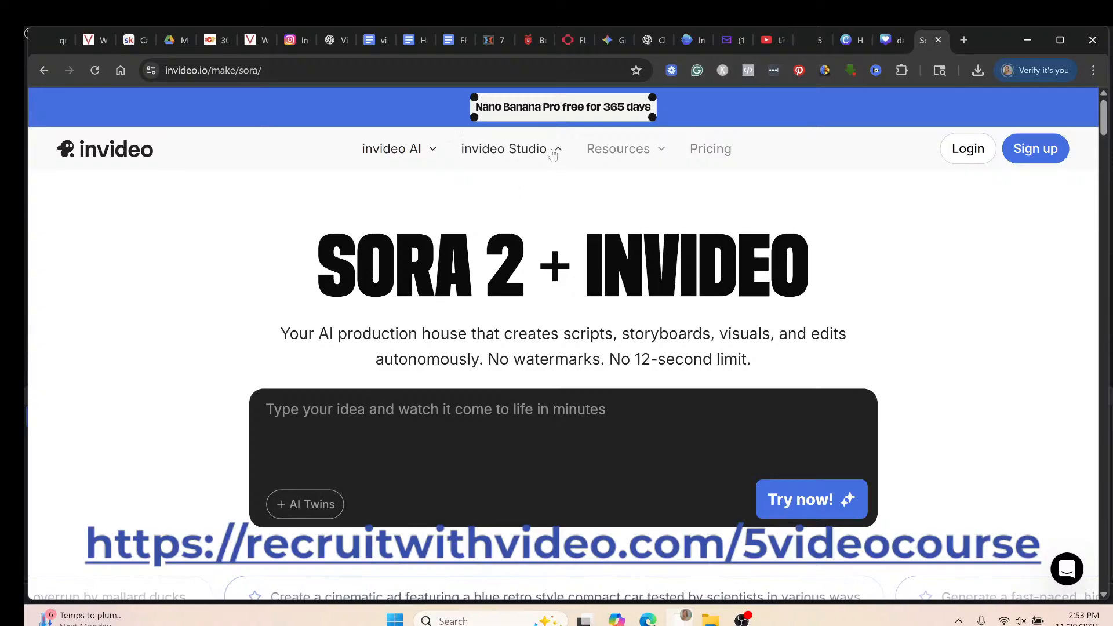
mouse_move(553, 152)
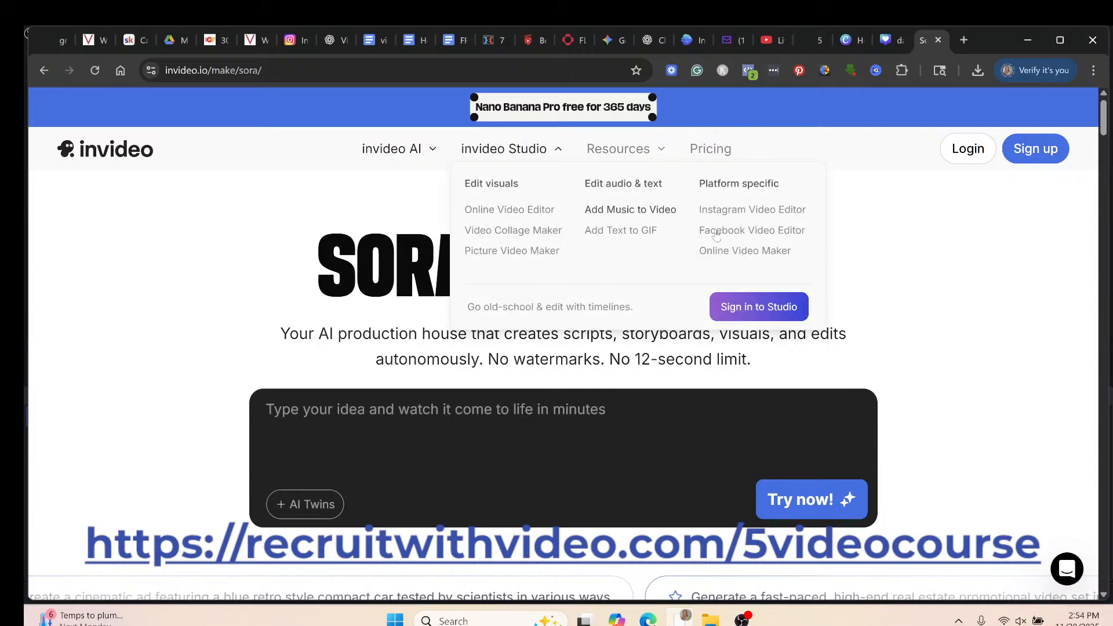
click(716, 236)
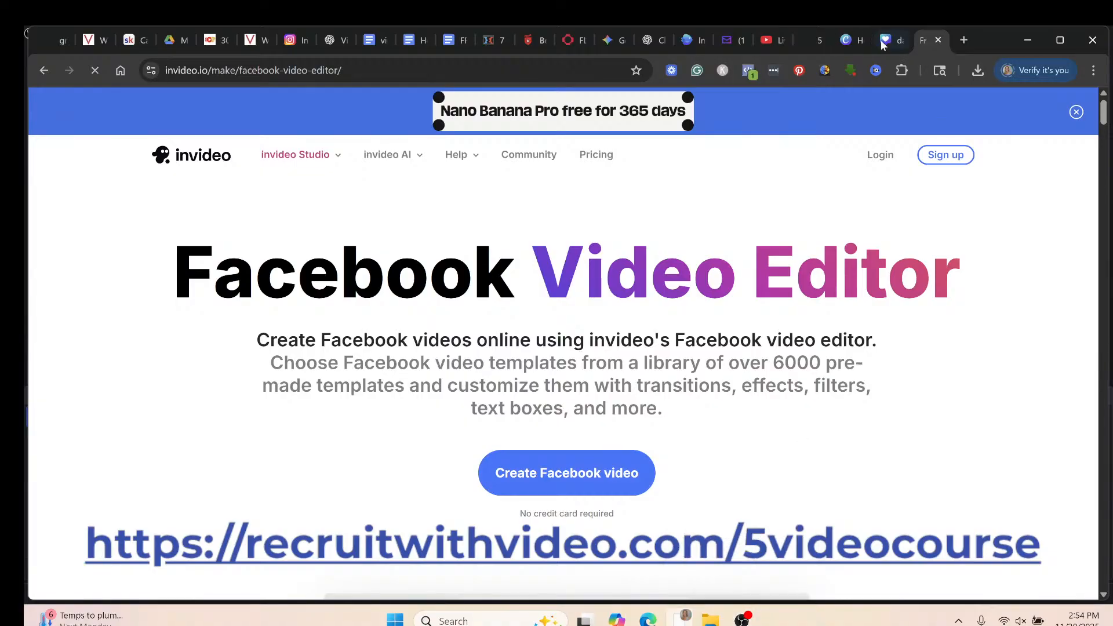
click(691, 41)
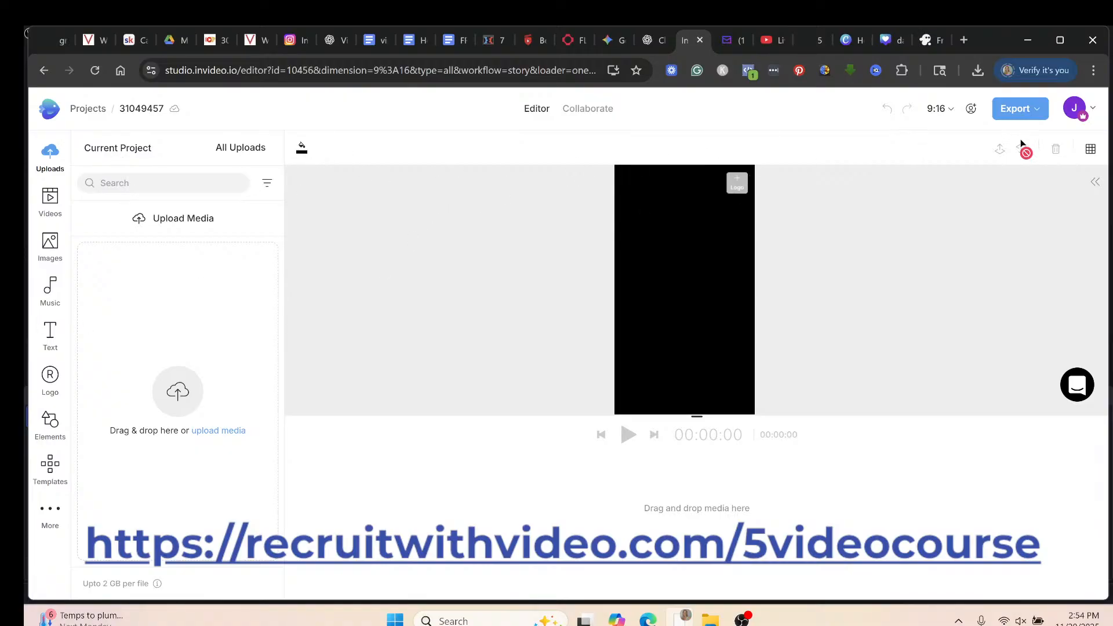
click(951, 110)
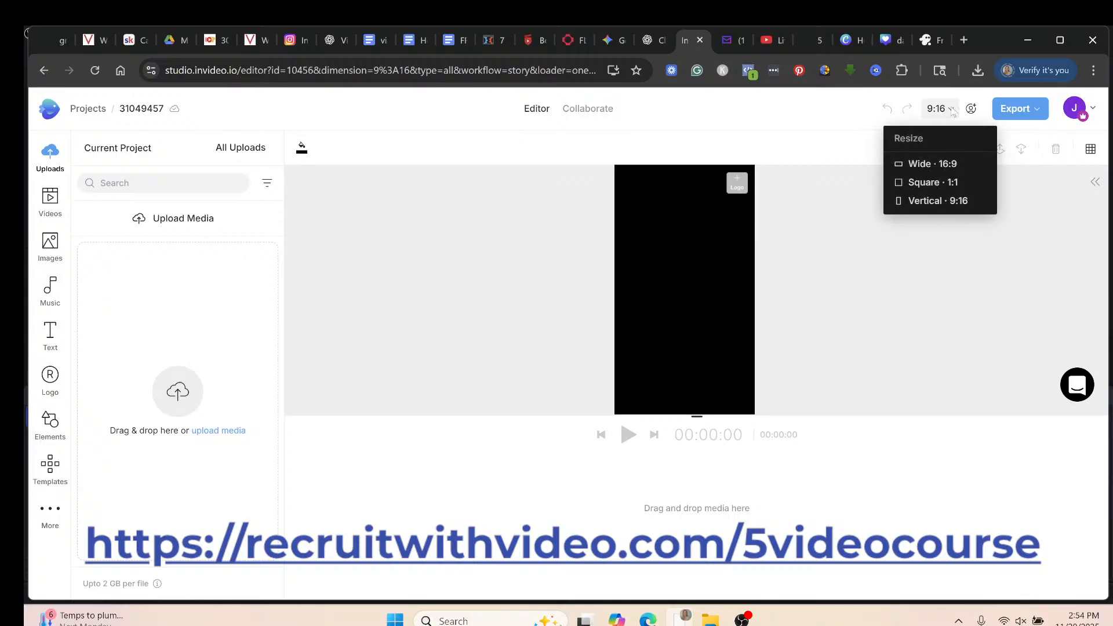
click(935, 183)
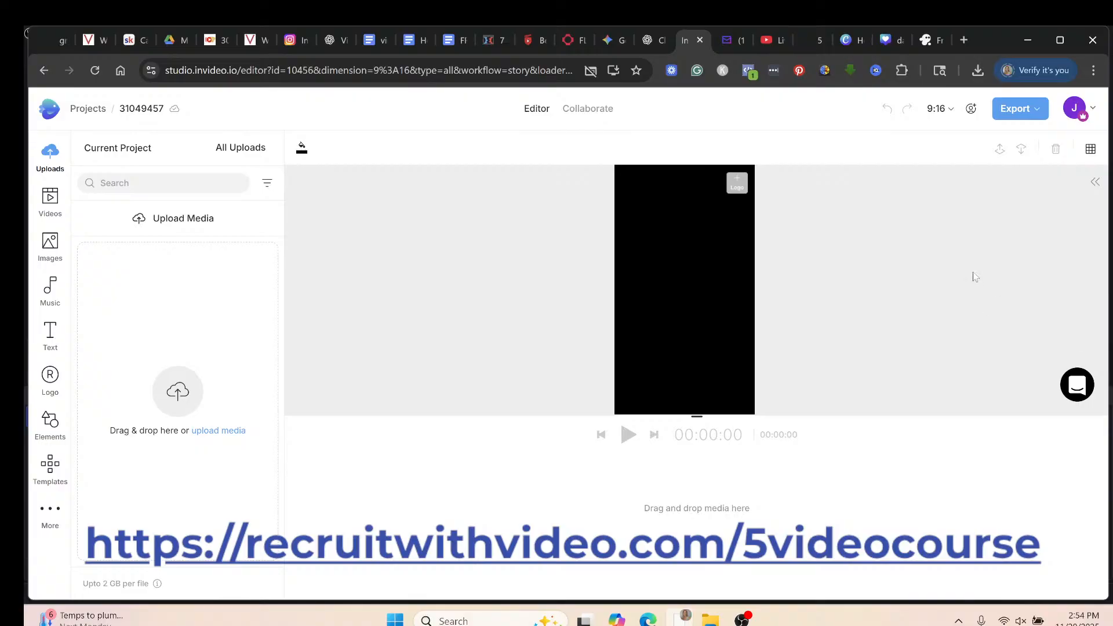
click(935, 113)
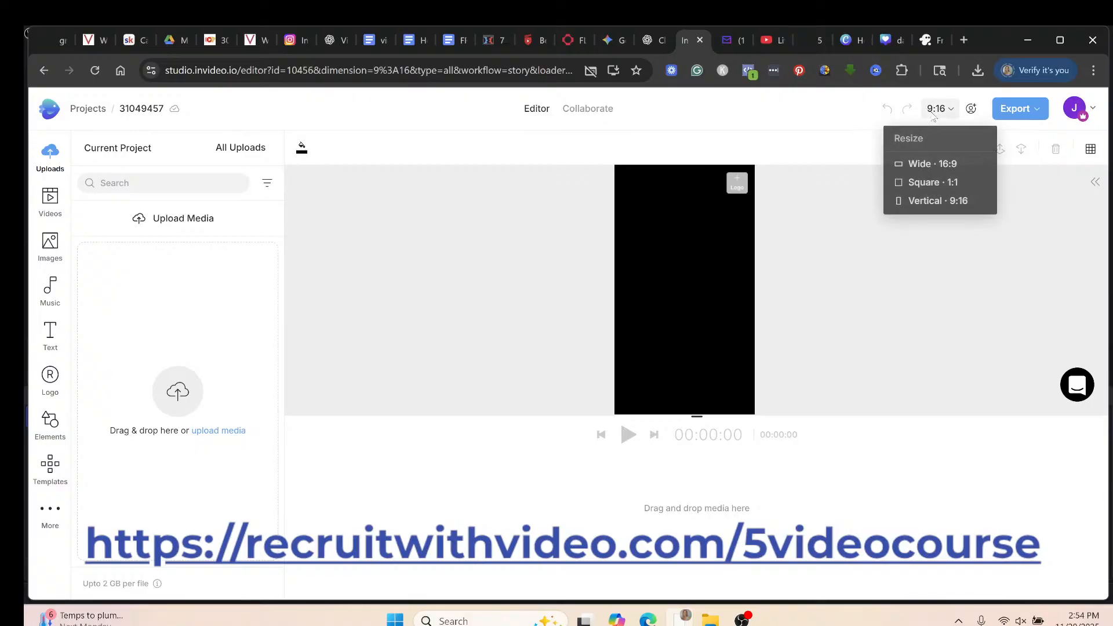
click(929, 185)
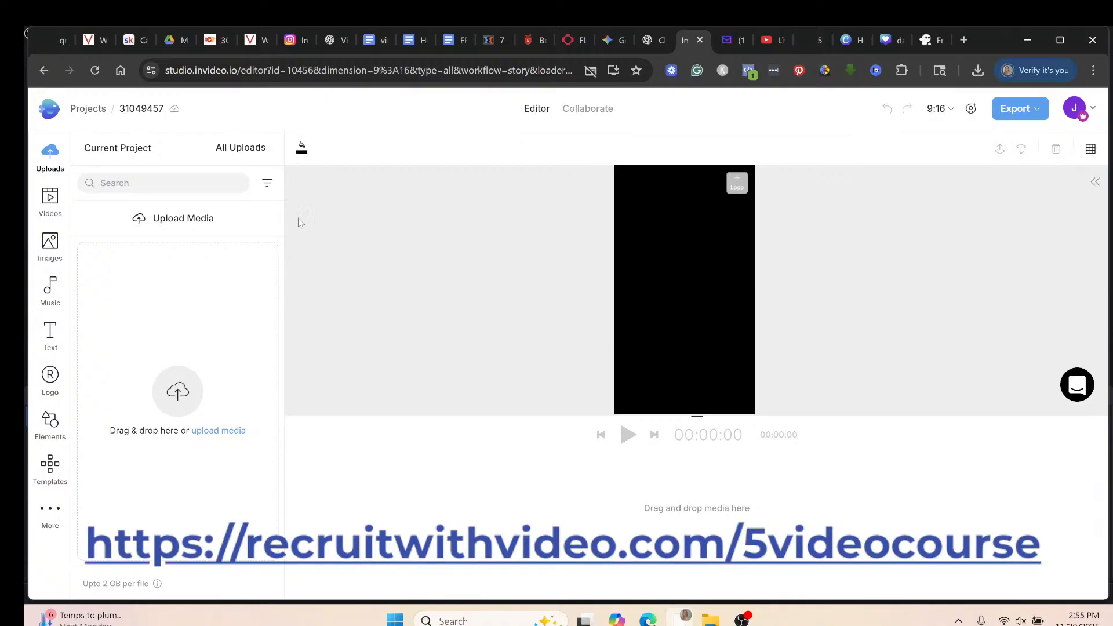
Search the stock Videos library for 'thanksgiving'.
click(51, 200)
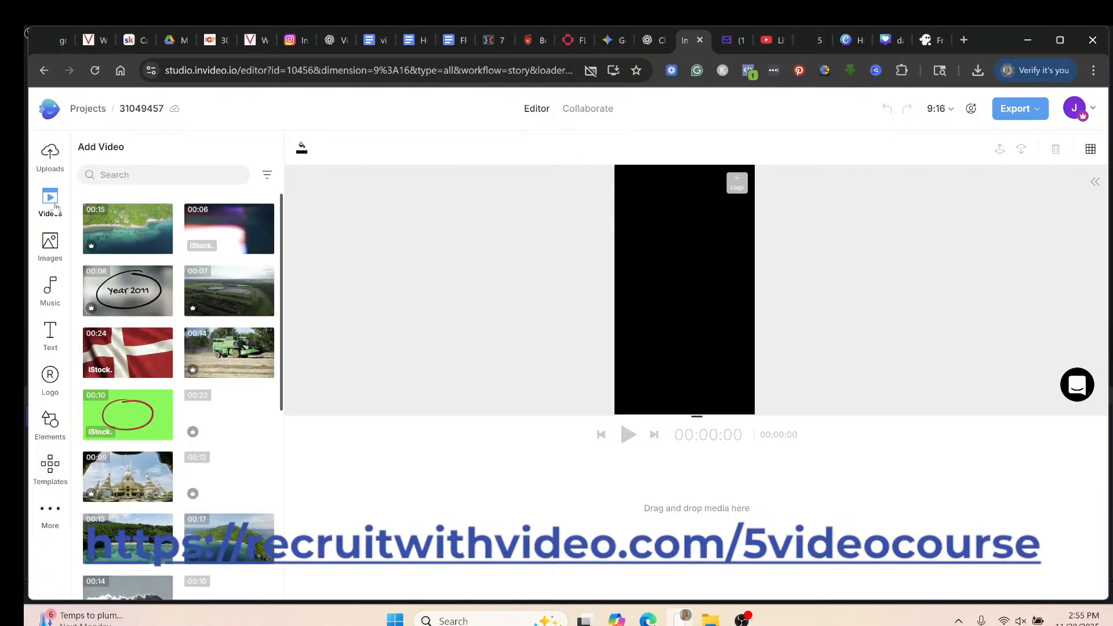
click(114, 175)
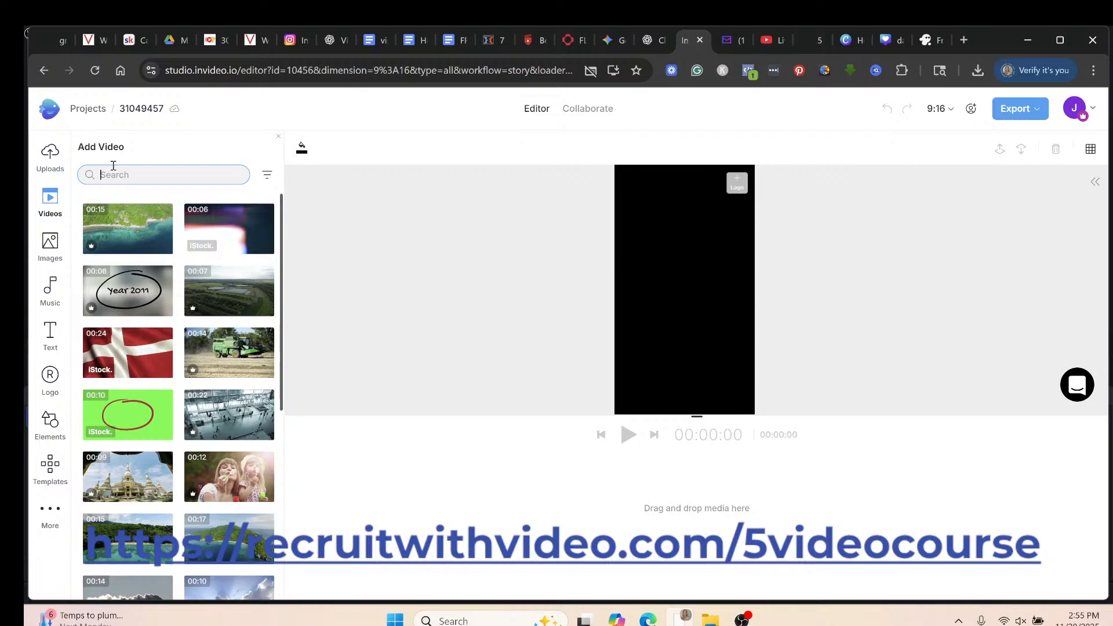
text(thanksgiving)
key(Return)
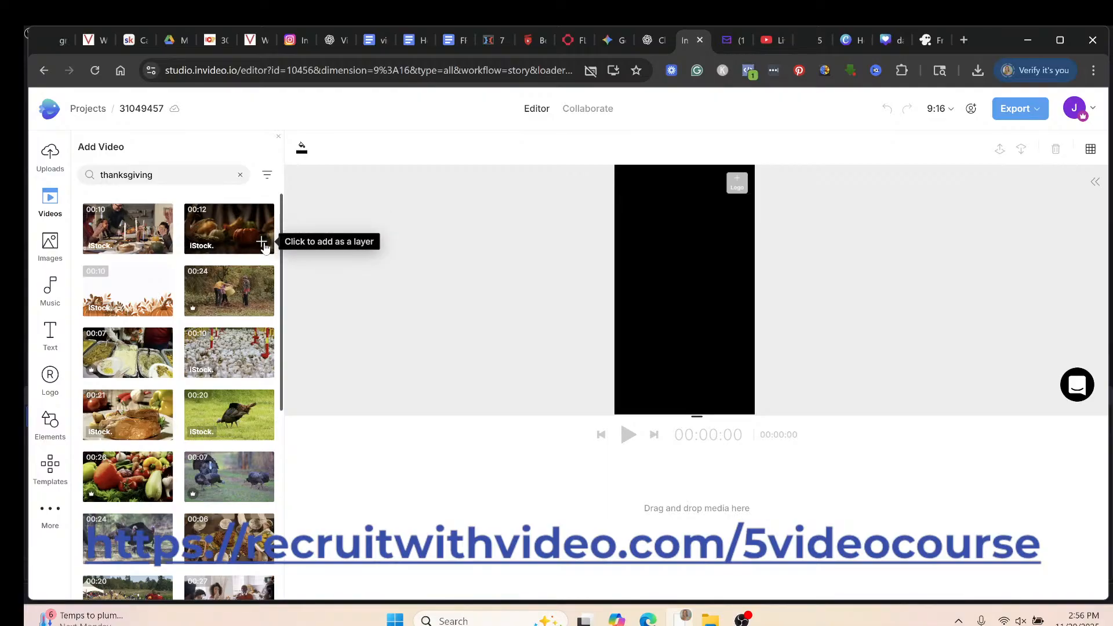
Try adding the pumpkin clip as a layer, then switch to the YouTube Studio livestream page.
click(263, 244)
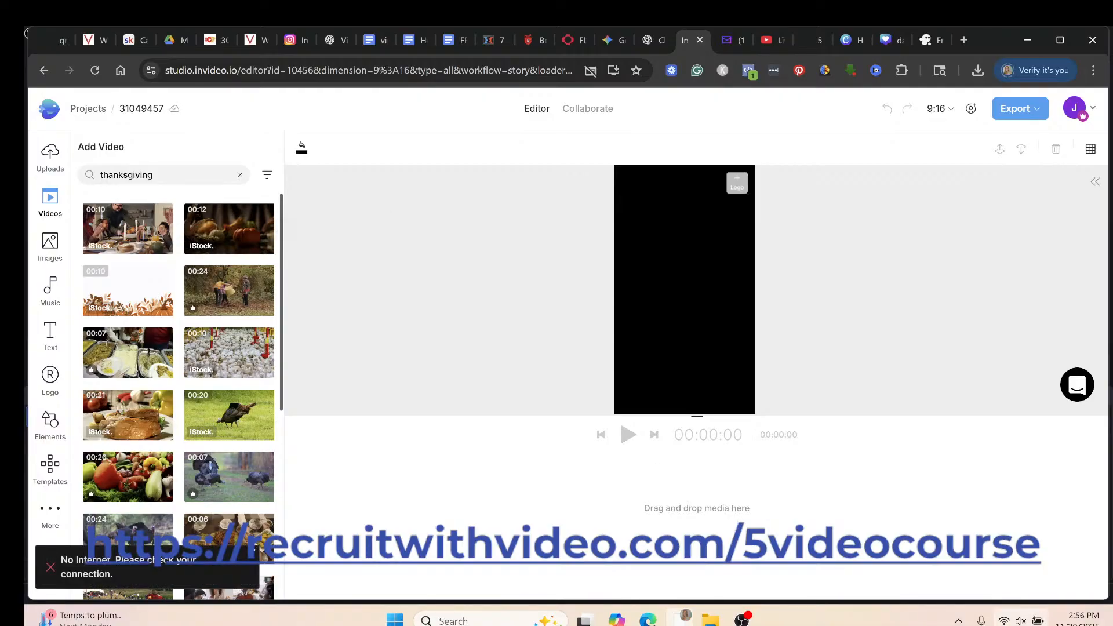
mouse_move(1003, 620)
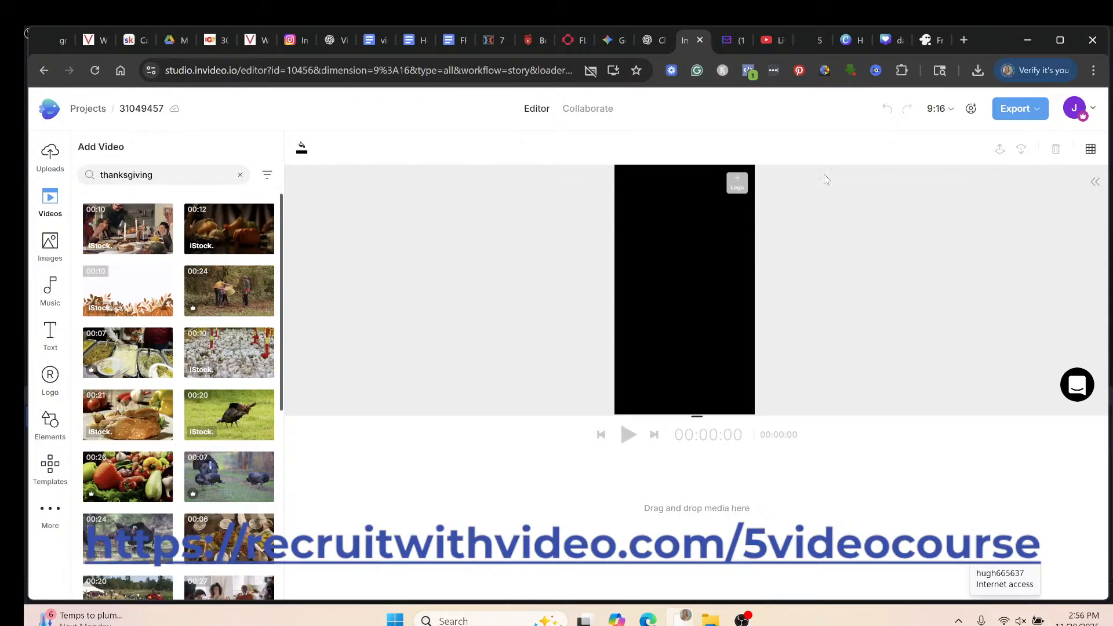
click(771, 40)
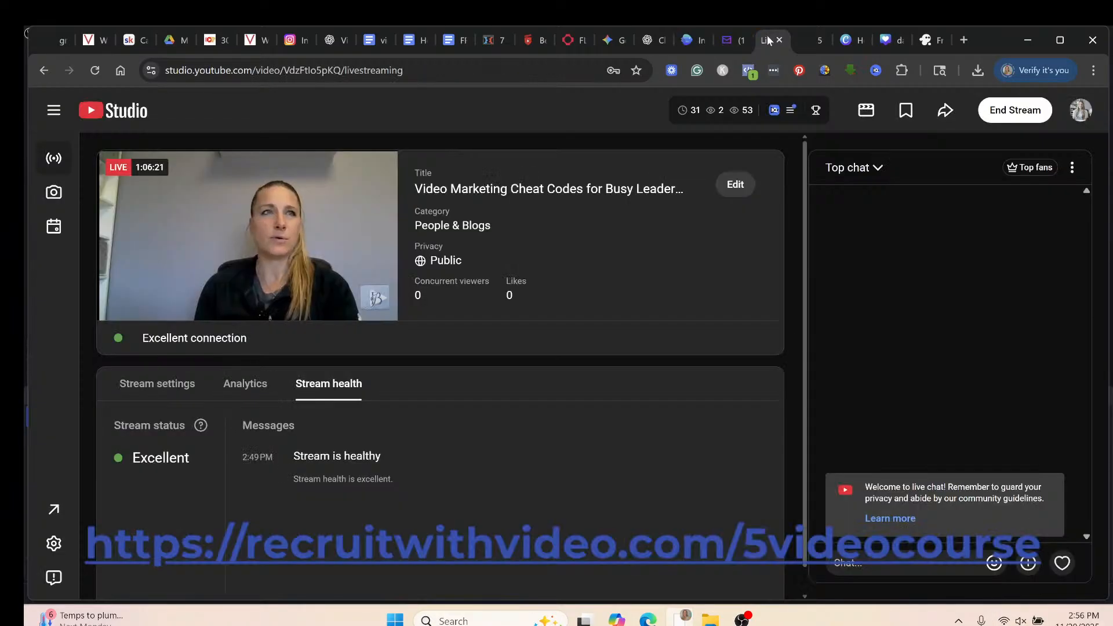
Return from the YouTube Studio stream dashboard to the invideo editor's thanksgiving results.
click(688, 41)
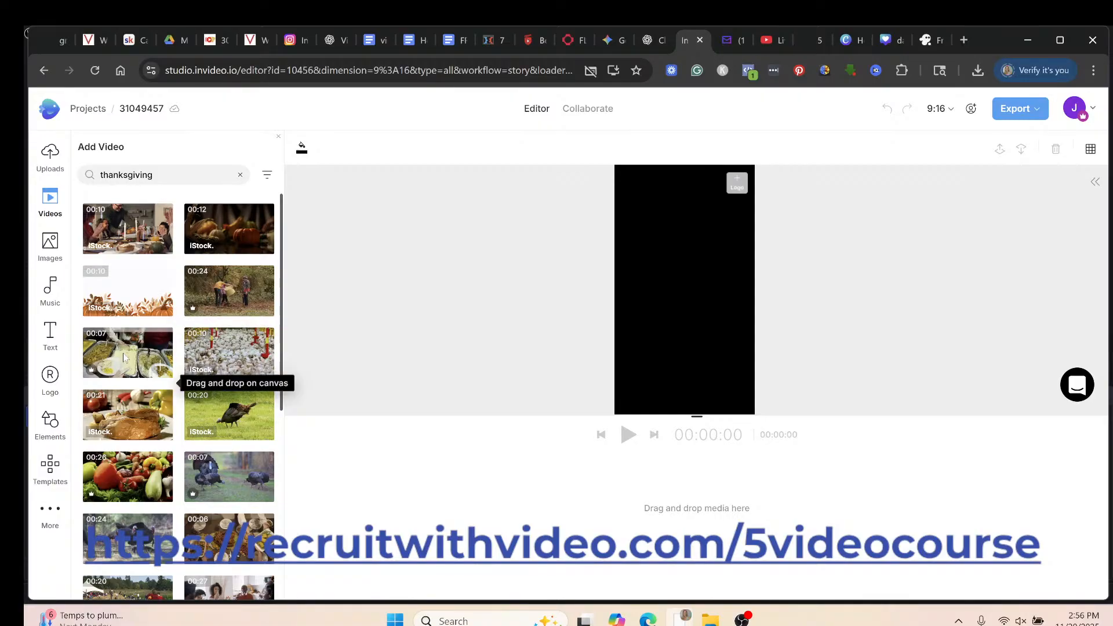
Try adding the food platter clip, which fails offline, then bring OBS Studio to the front.
click(161, 369)
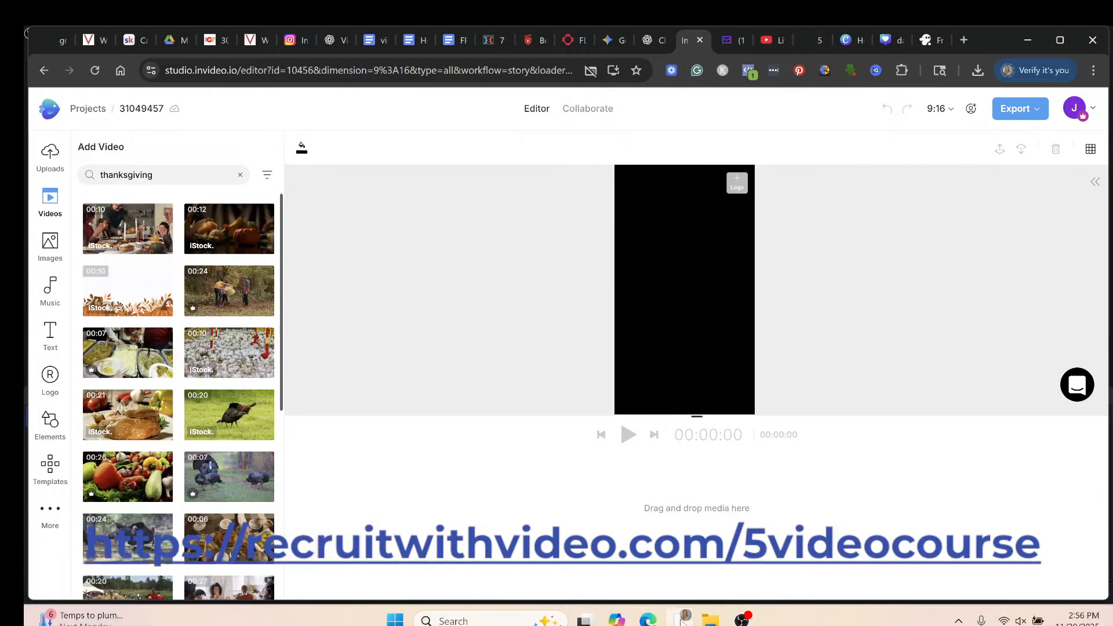
mouse_move(682, 620)
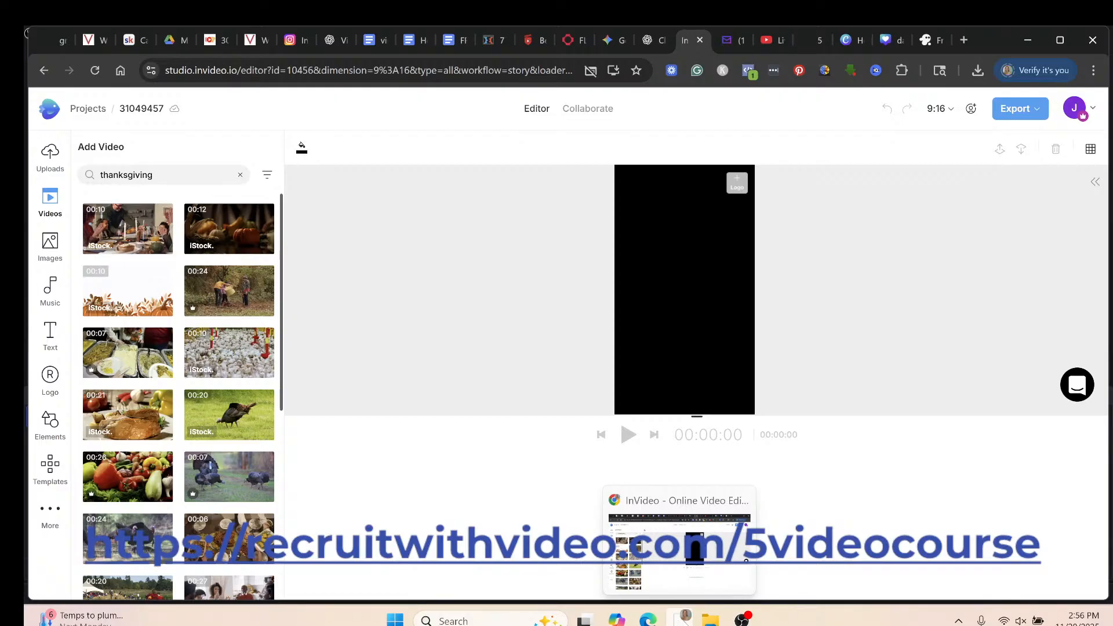
click(742, 619)
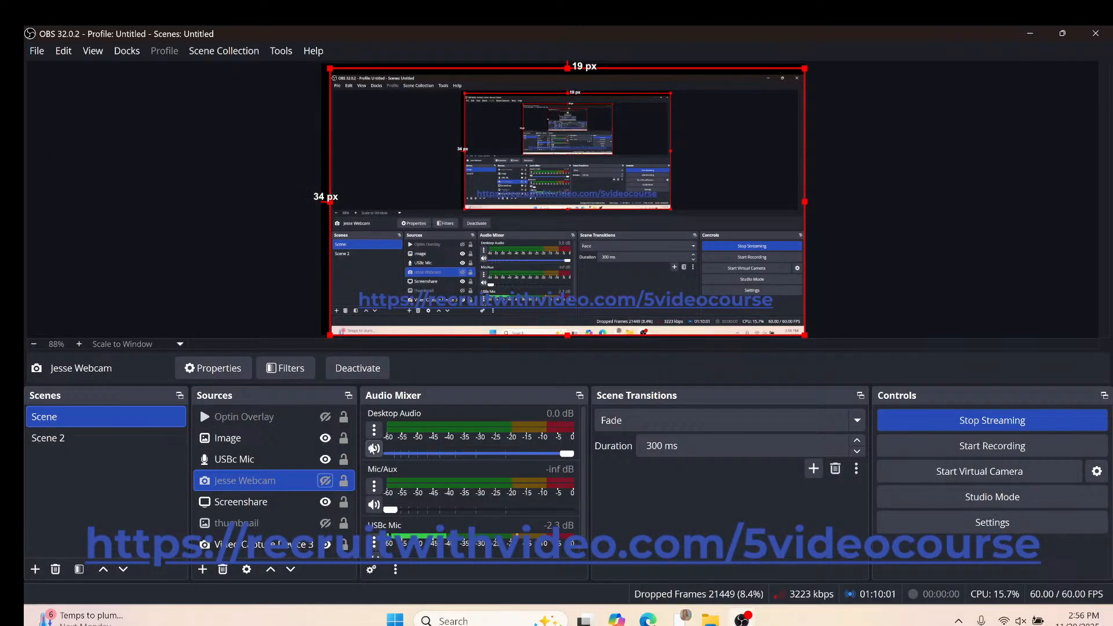
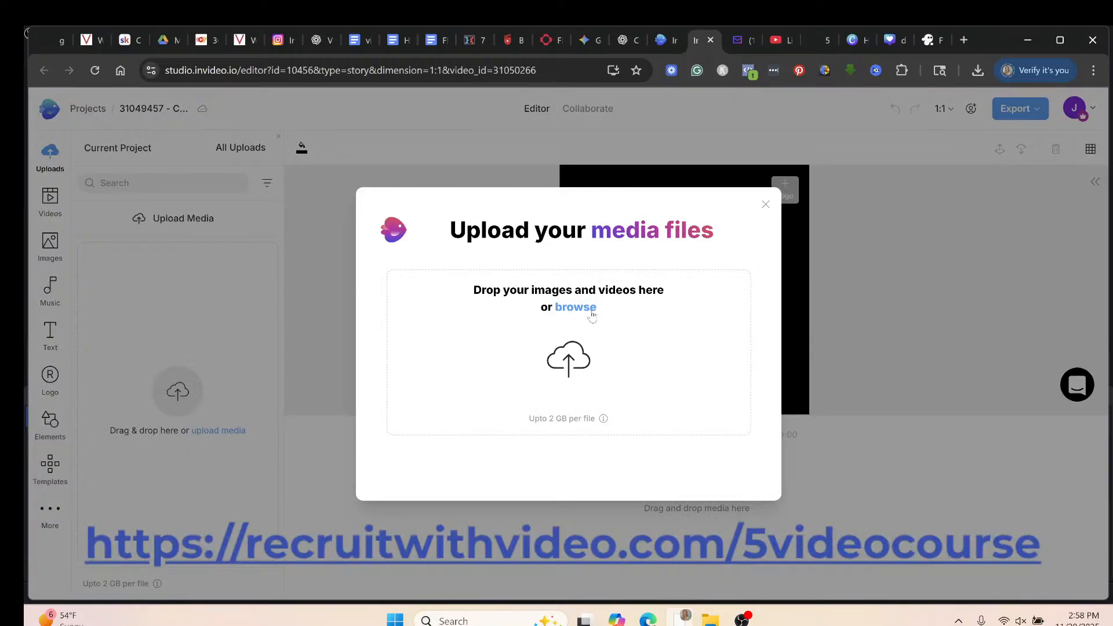
Dismiss the Upload media files prompt and show the stock Videos library.
click(765, 205)
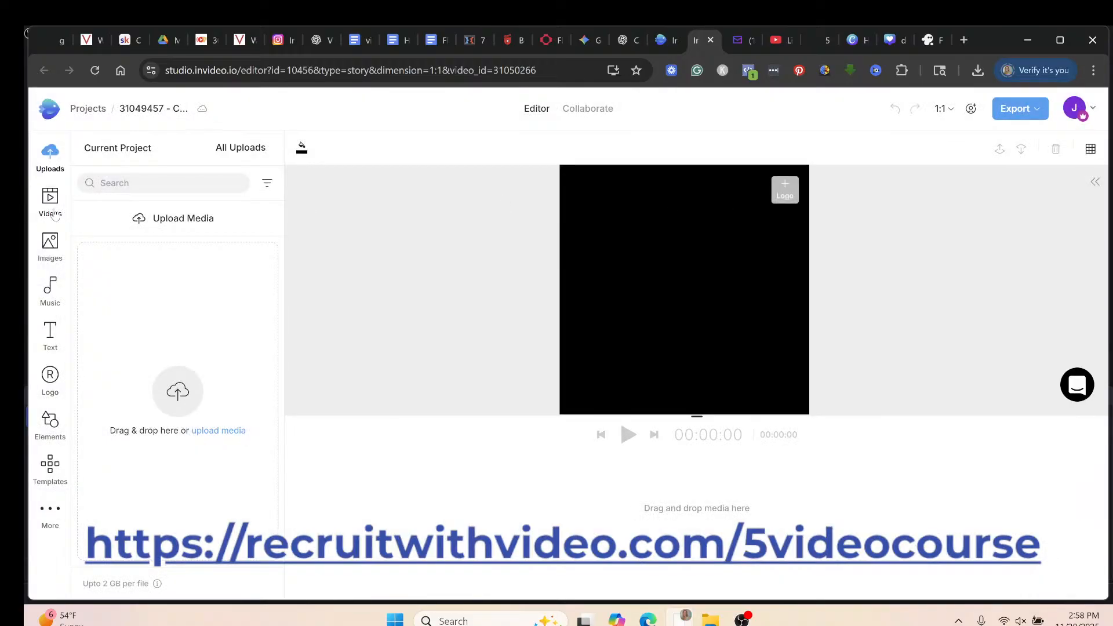
click(52, 212)
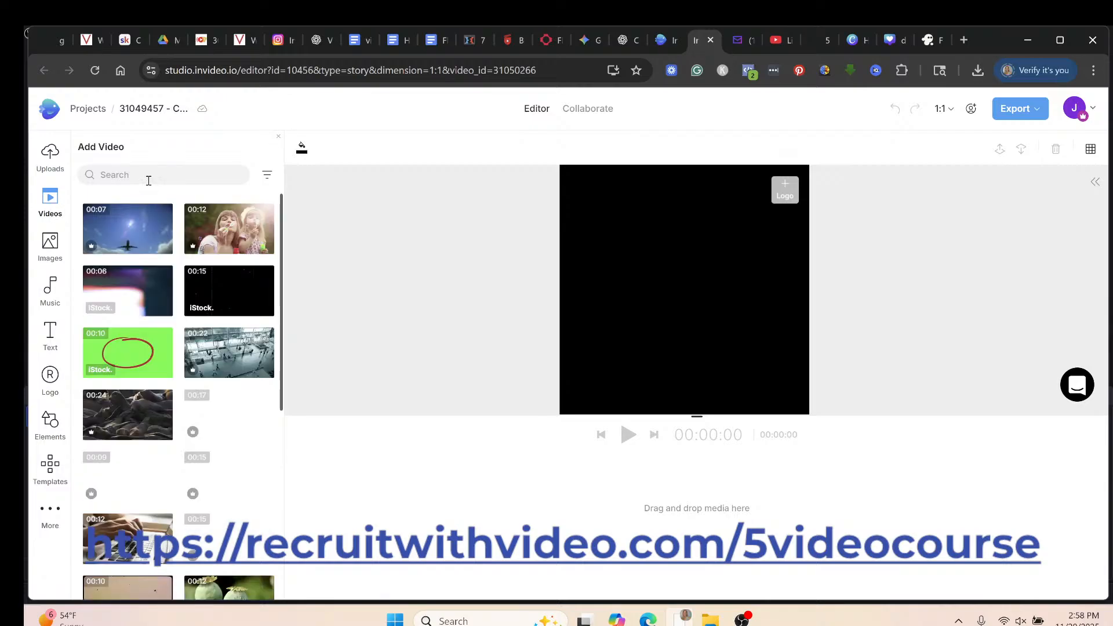
Search stock videos for 'thanksgiving' and pick the 00:13 family dinner clip.
click(171, 179)
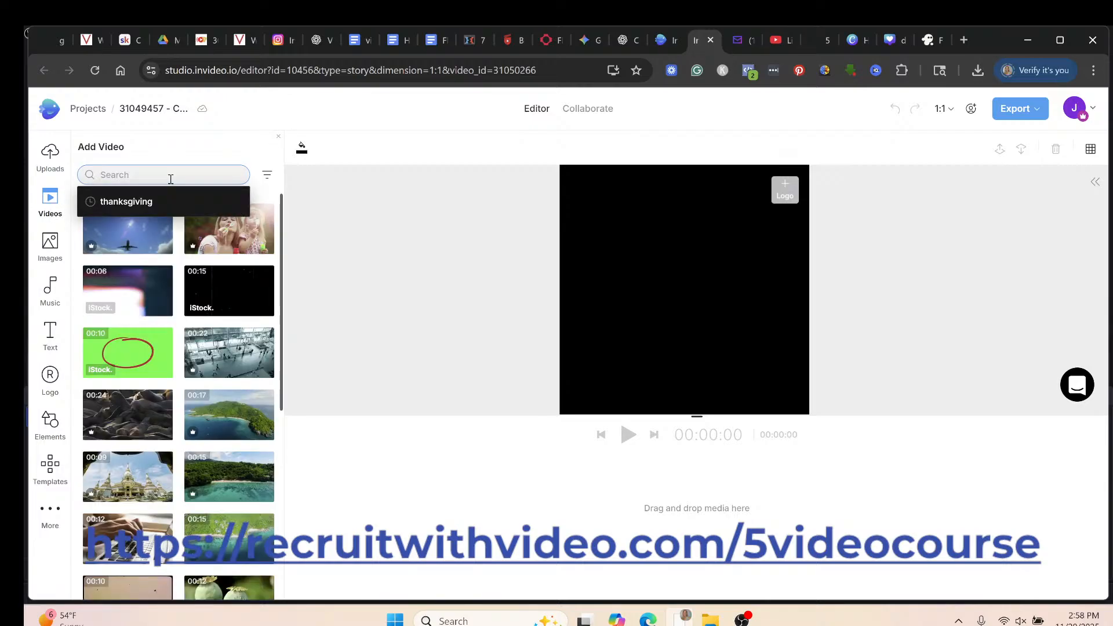
text(thanksgiving)
key(Return)
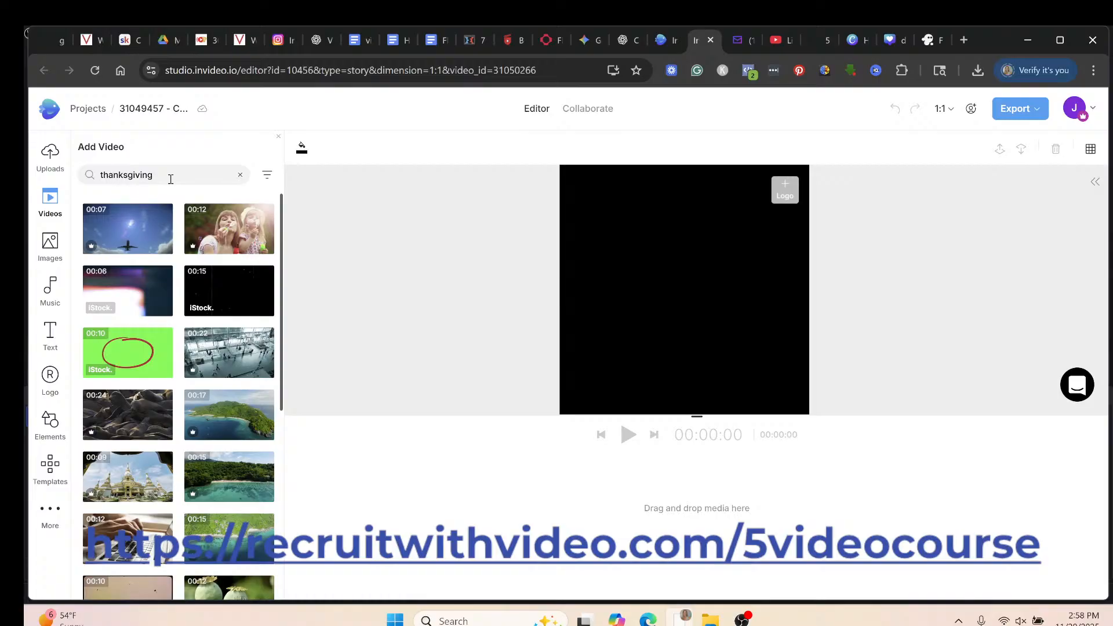
mouse_move(166, 333)
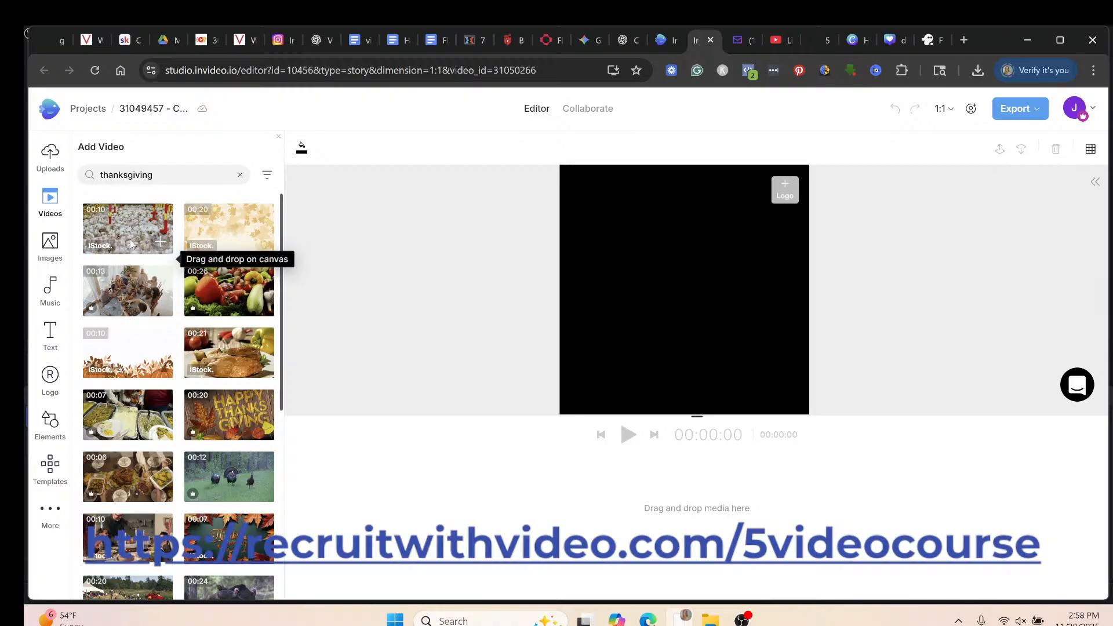
click(160, 305)
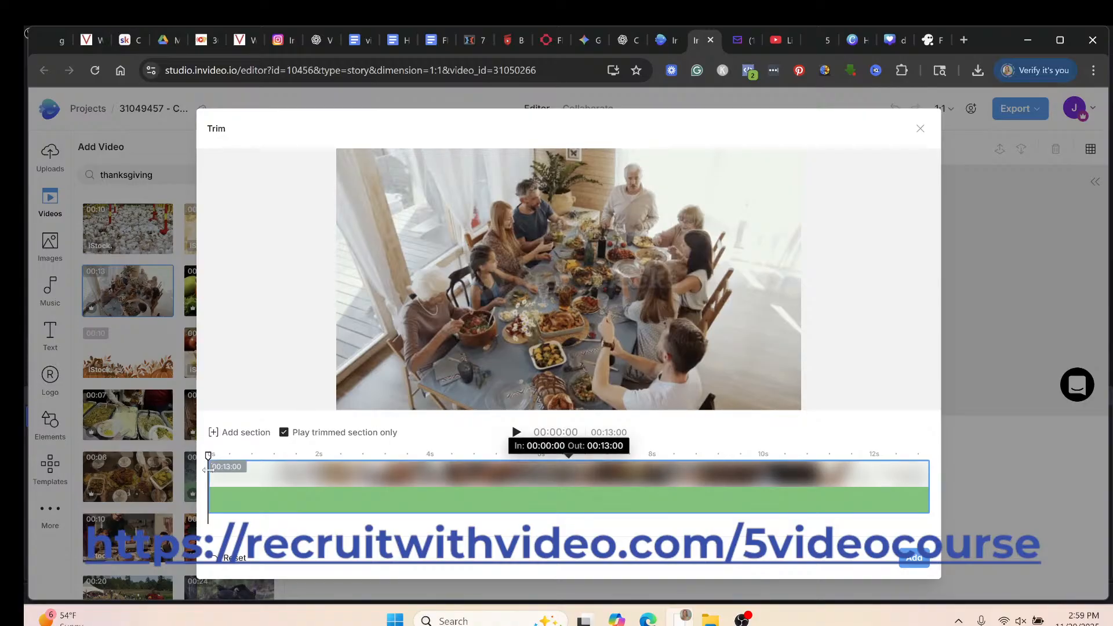
Trim the dinner clip to roughly 2.6–9 s and add it to the timeline.
drag(212, 468, 516, 471)
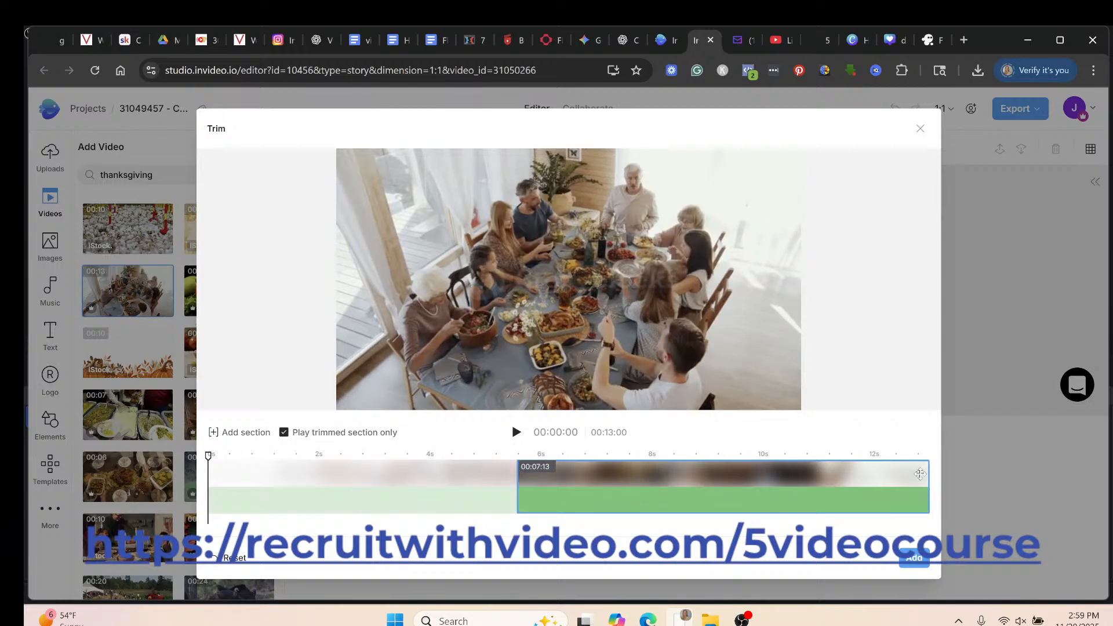
drag(923, 474, 707, 479)
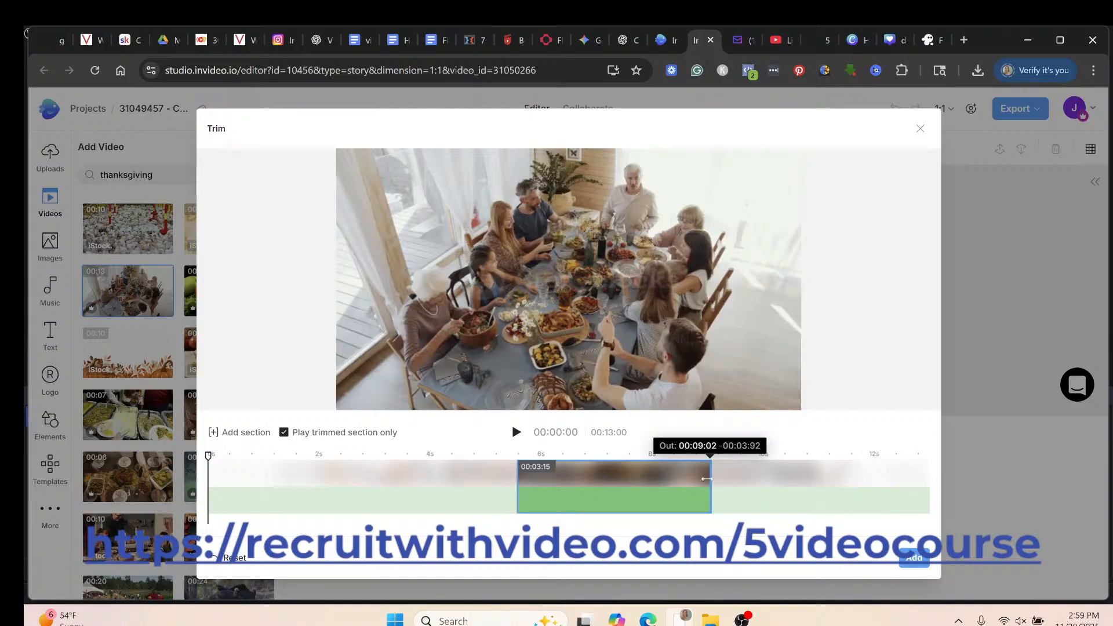
drag(707, 479, 707, 479)
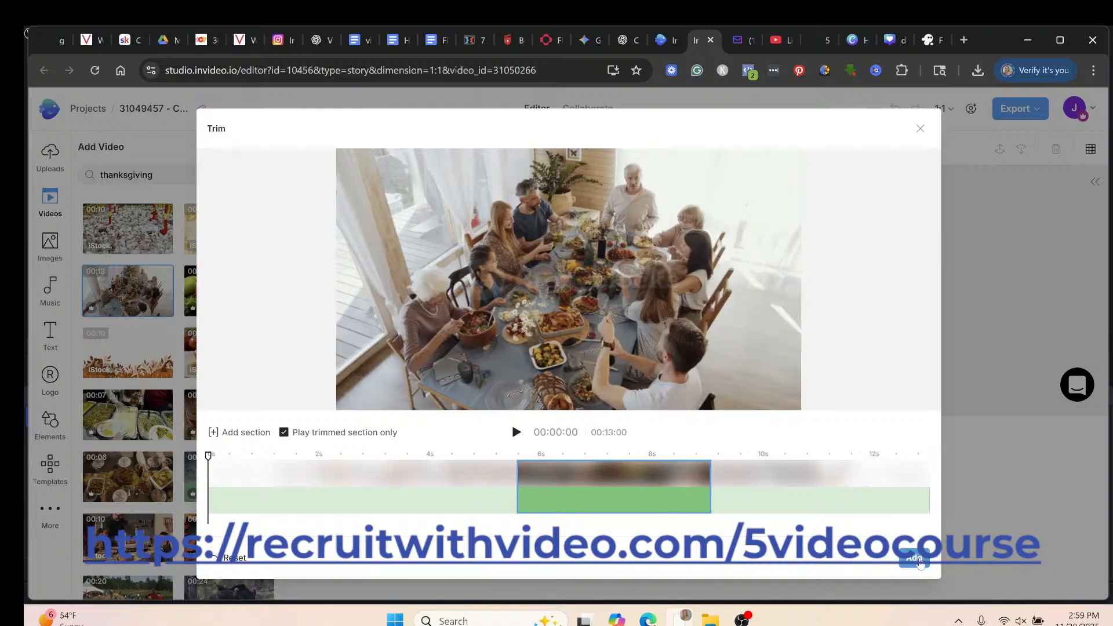
click(920, 561)
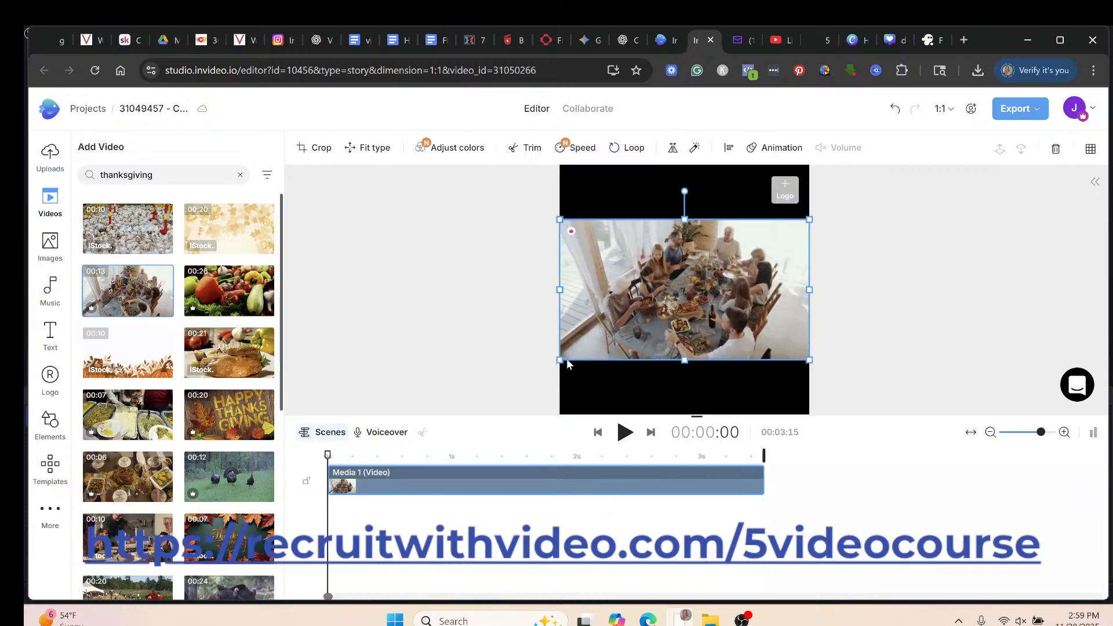
Enlarge and position the dinner video so it covers the whole square canvas.
drag(559, 362, 286, 461)
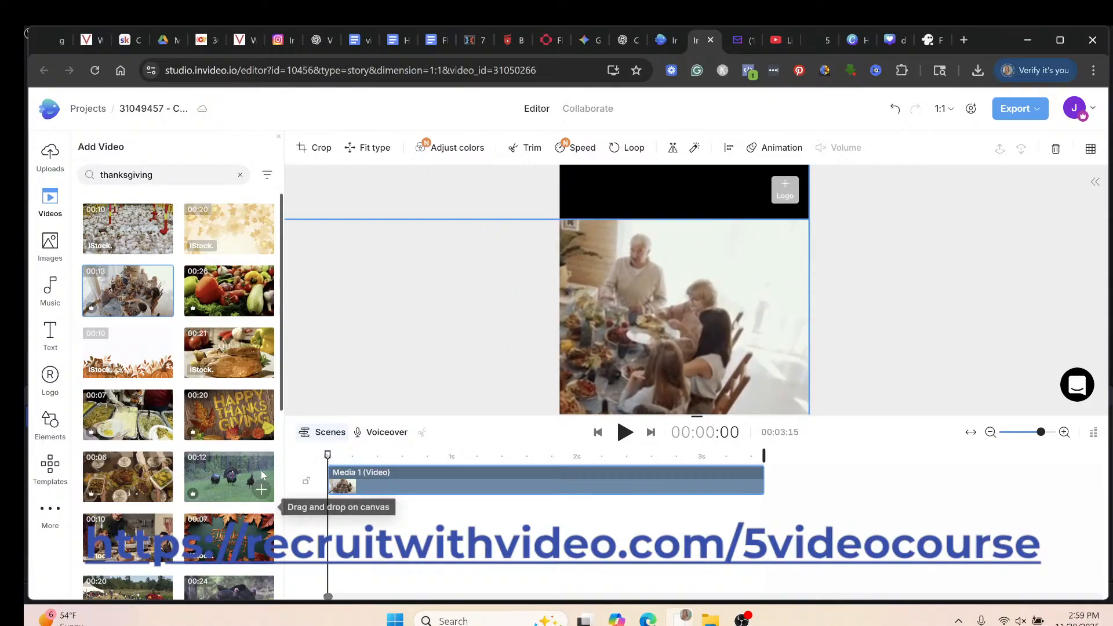
drag(617, 289, 721, 229)
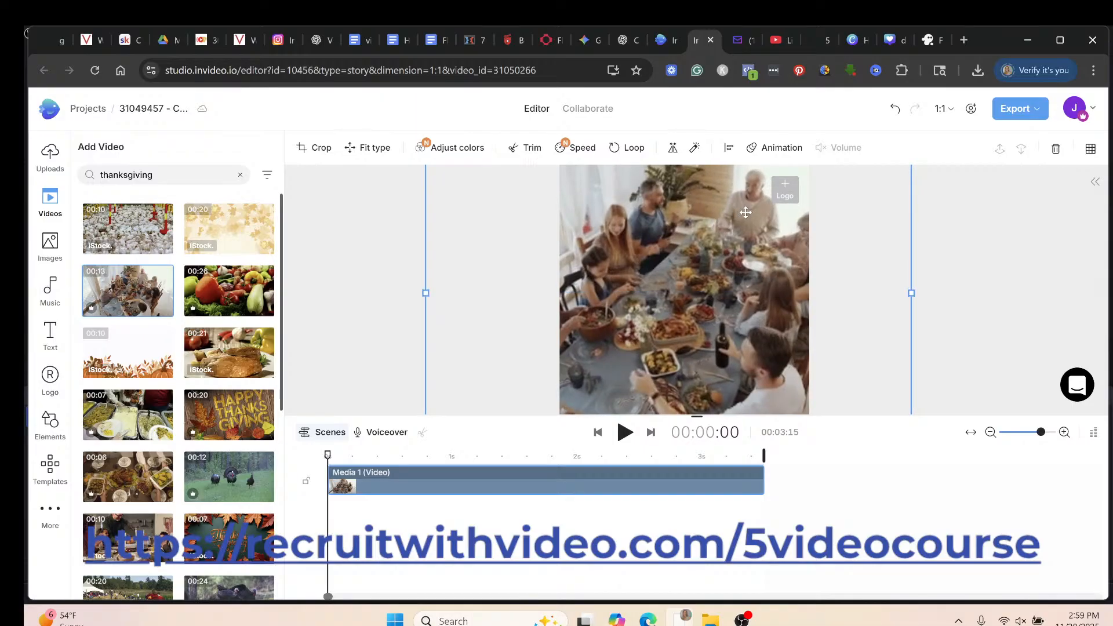
click(1002, 227)
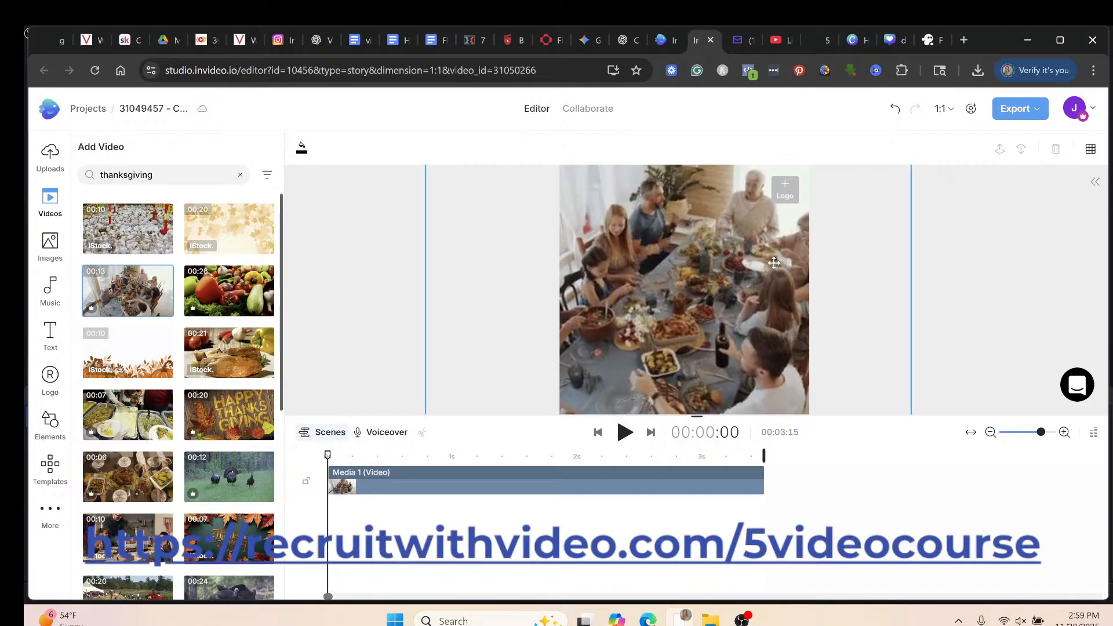
Preview the dinner clip's playback and switch the timeline to scene view.
click(692, 392)
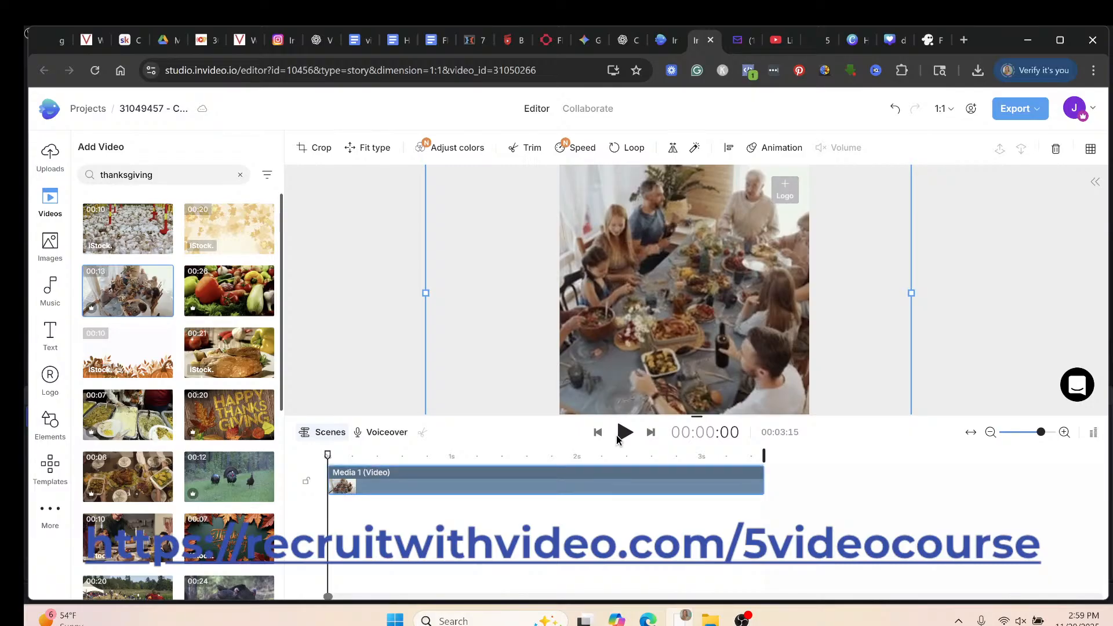
click(624, 433)
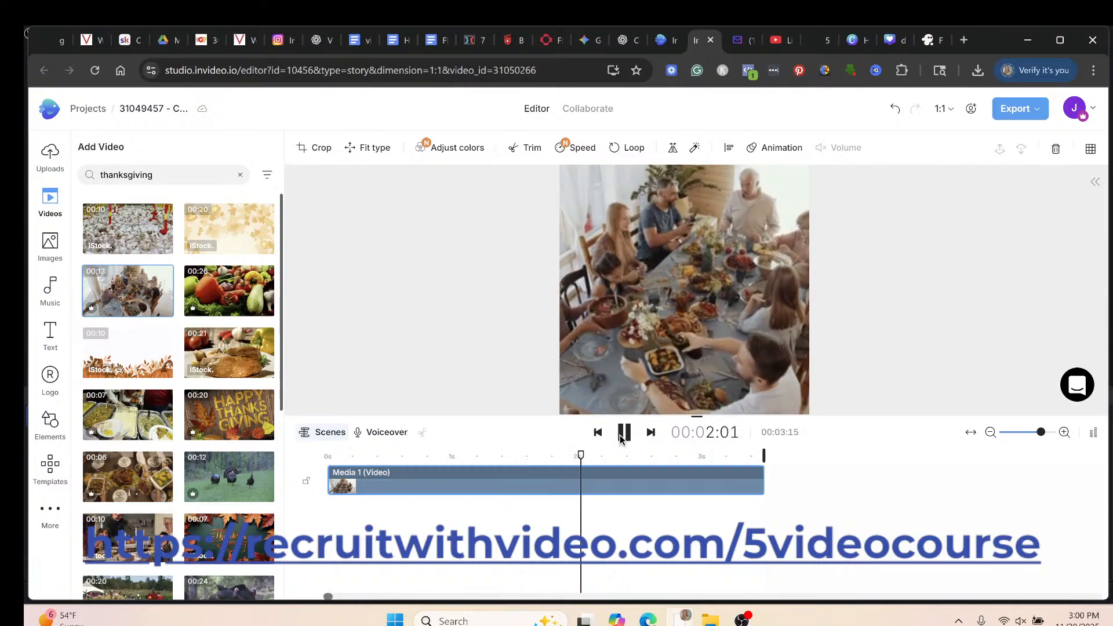
click(624, 433)
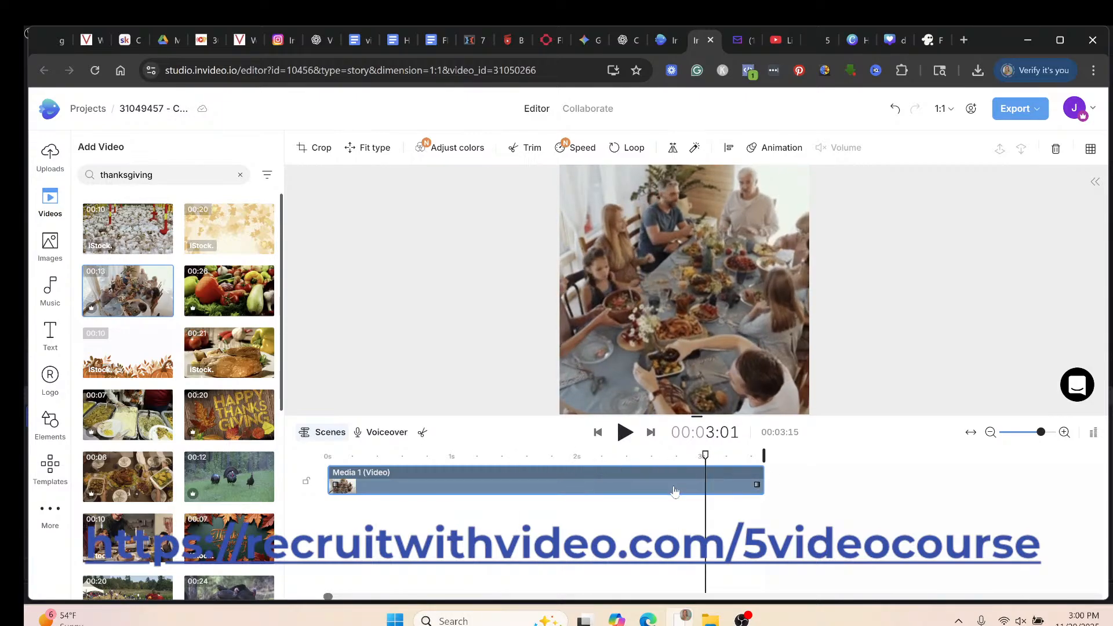
click(323, 433)
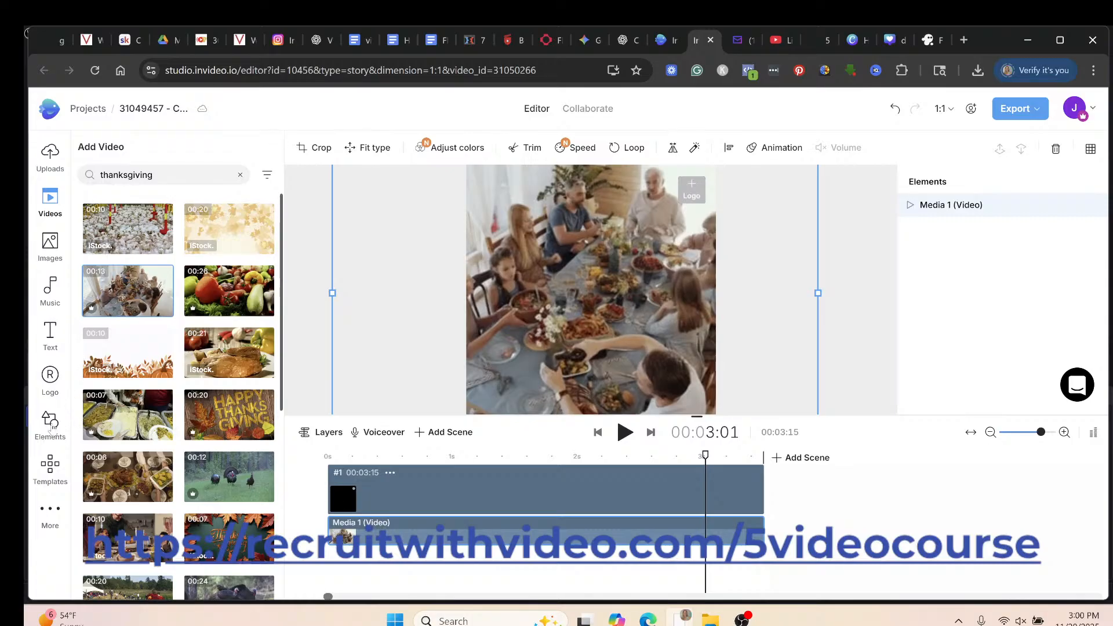
Add a tongue-out emoji sticker over the dinner scene and shrink it slightly.
click(51, 428)
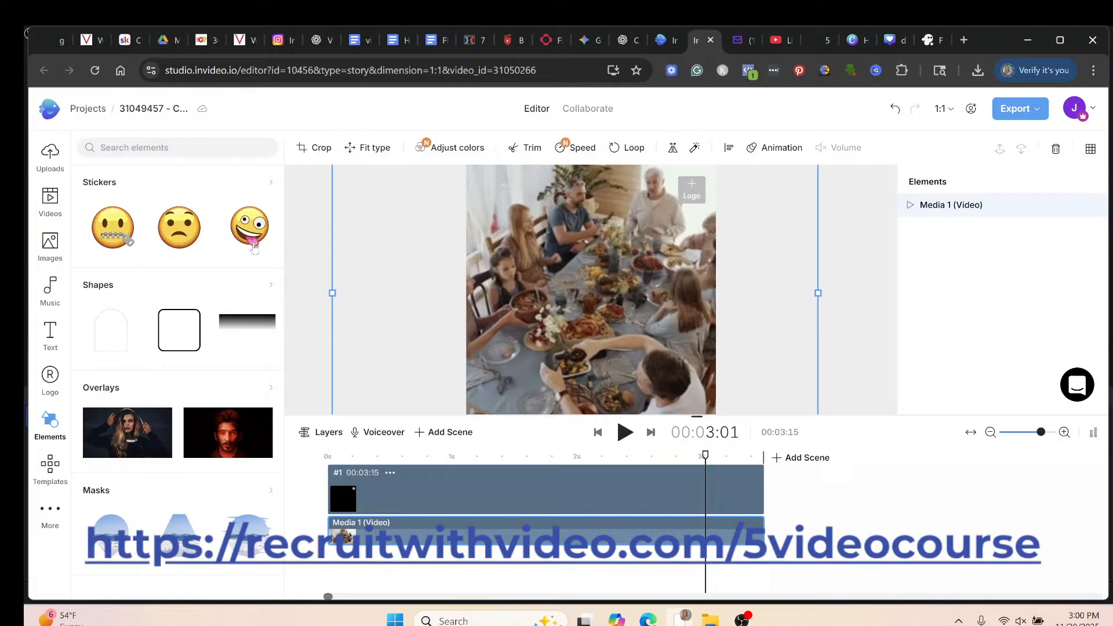
mouse_move(251, 239)
click(265, 245)
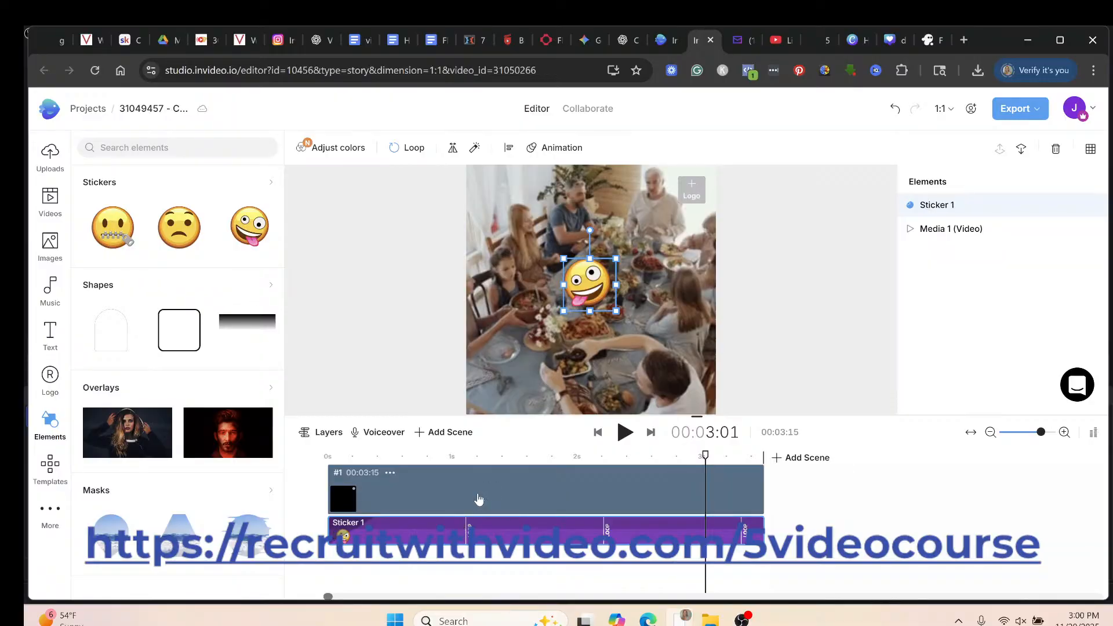
click(324, 433)
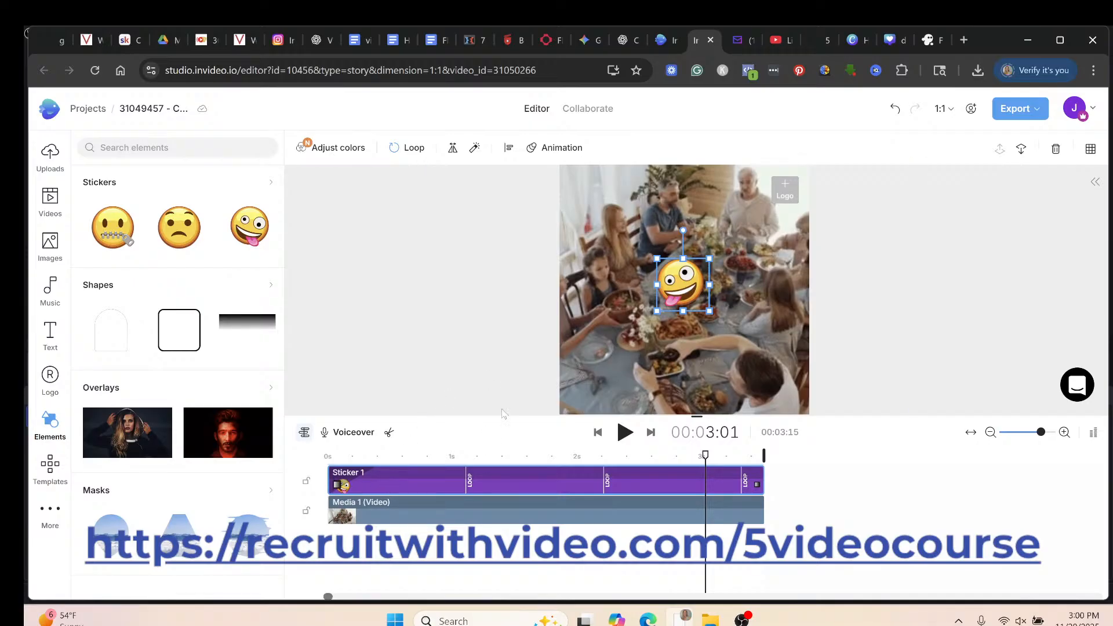
drag(709, 311, 607, 366)
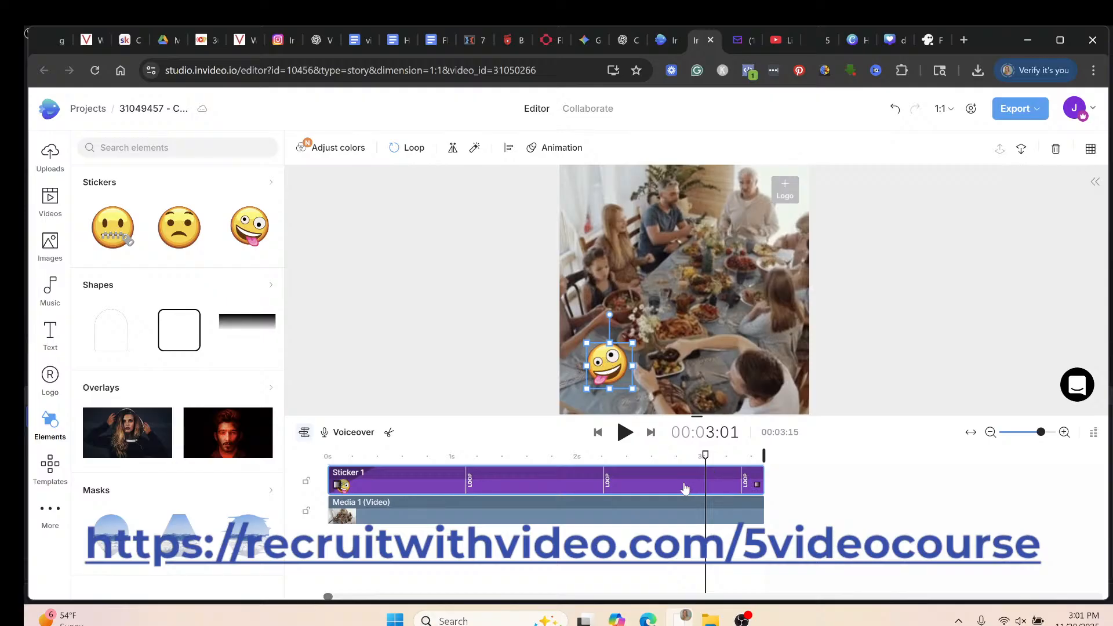
click(54, 337)
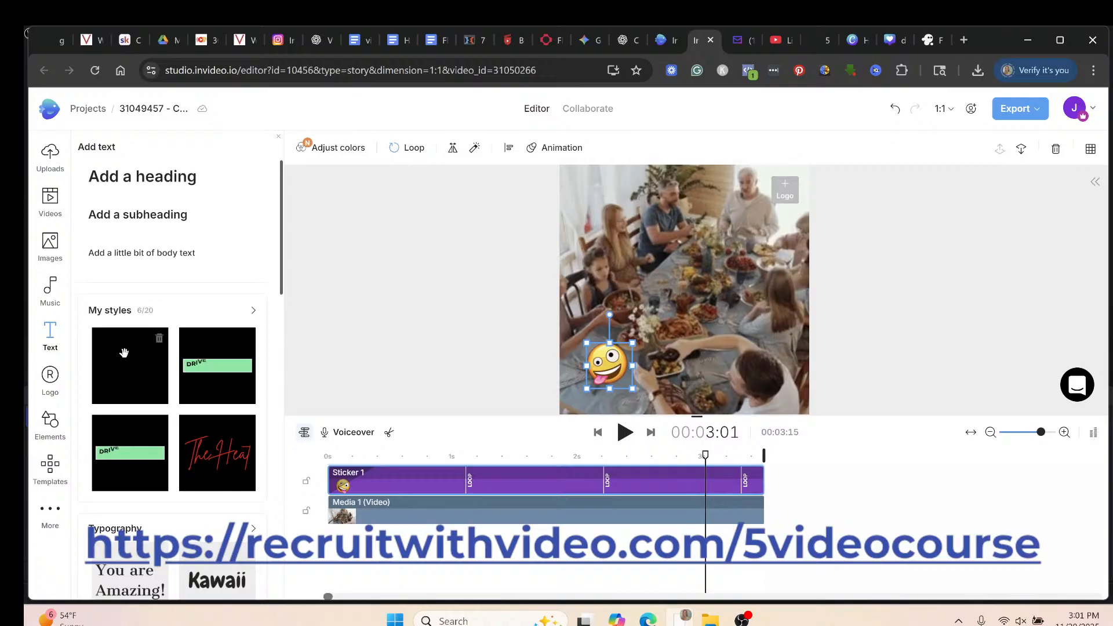
Browse the Text panel presets and return to the top for Add a heading.
scroll(124, 354, down, 5)
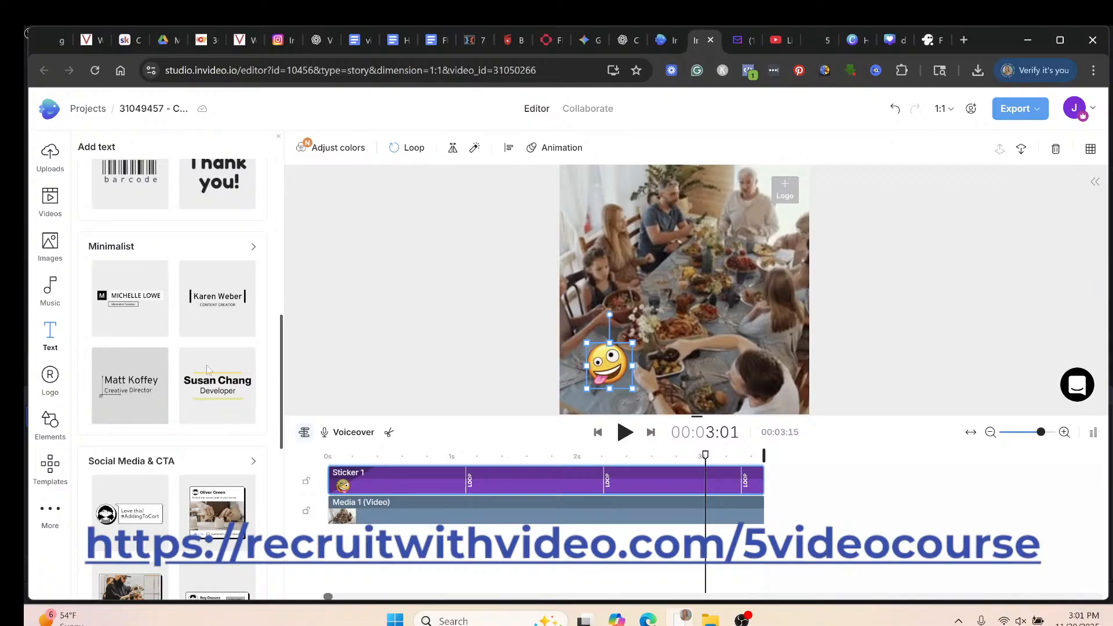
scroll(267, 419, down, 3)
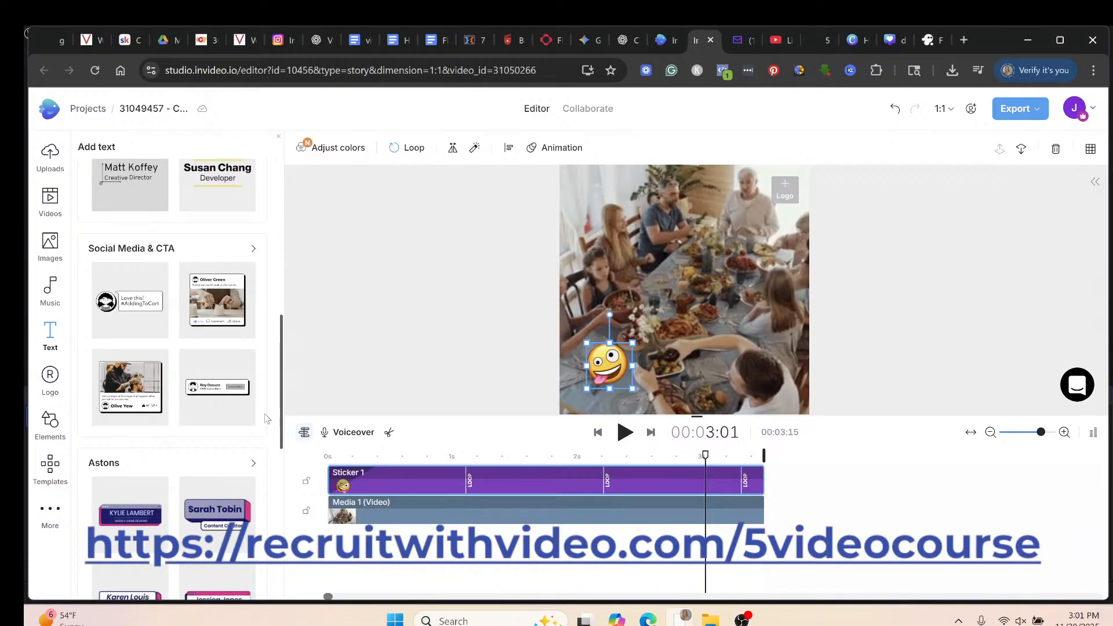
scroll(267, 419, down, 4)
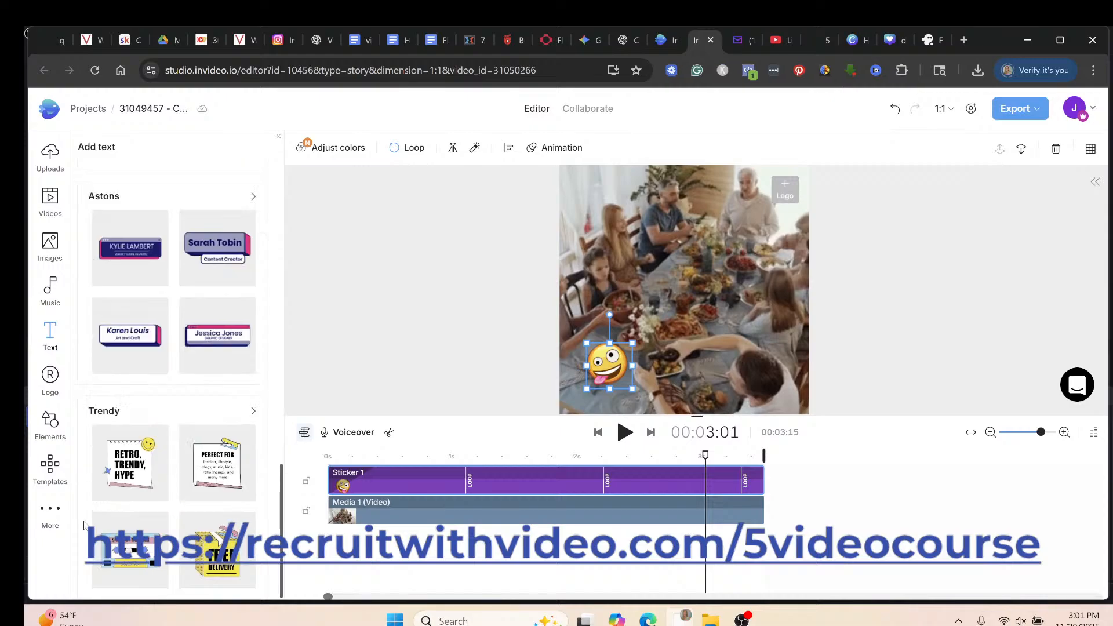
scroll(144, 490, up, 1)
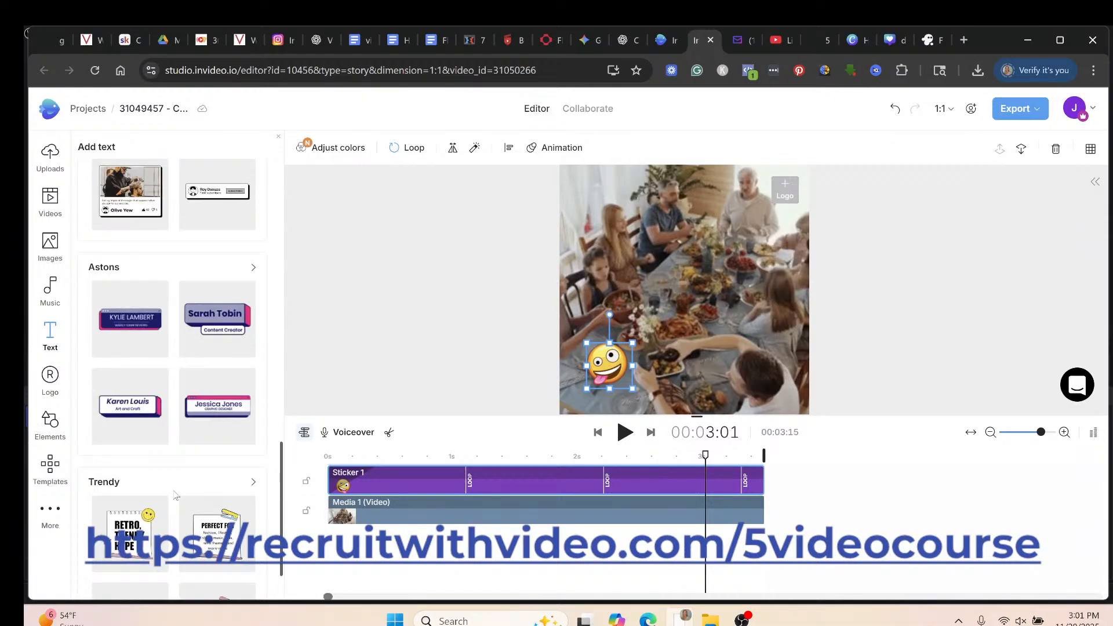
scroll(176, 494, down, 1)
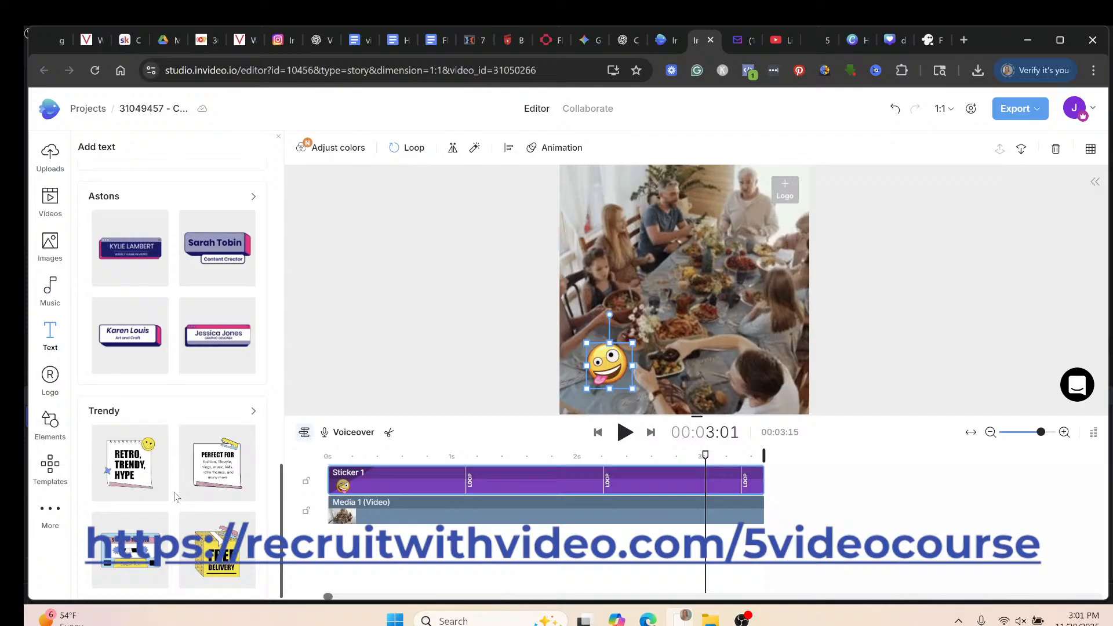
scroll(175, 496, up, 12)
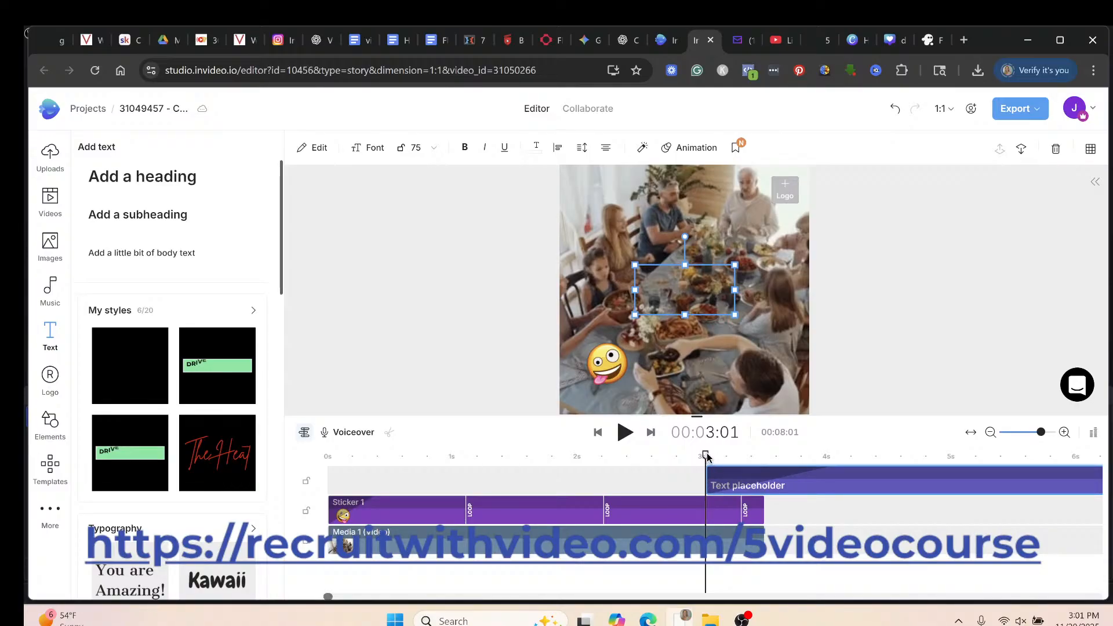
Stretch the Text placeholder layer from about 0.6 s to the scene's end at 00:03:15.
drag(707, 458, 395, 472)
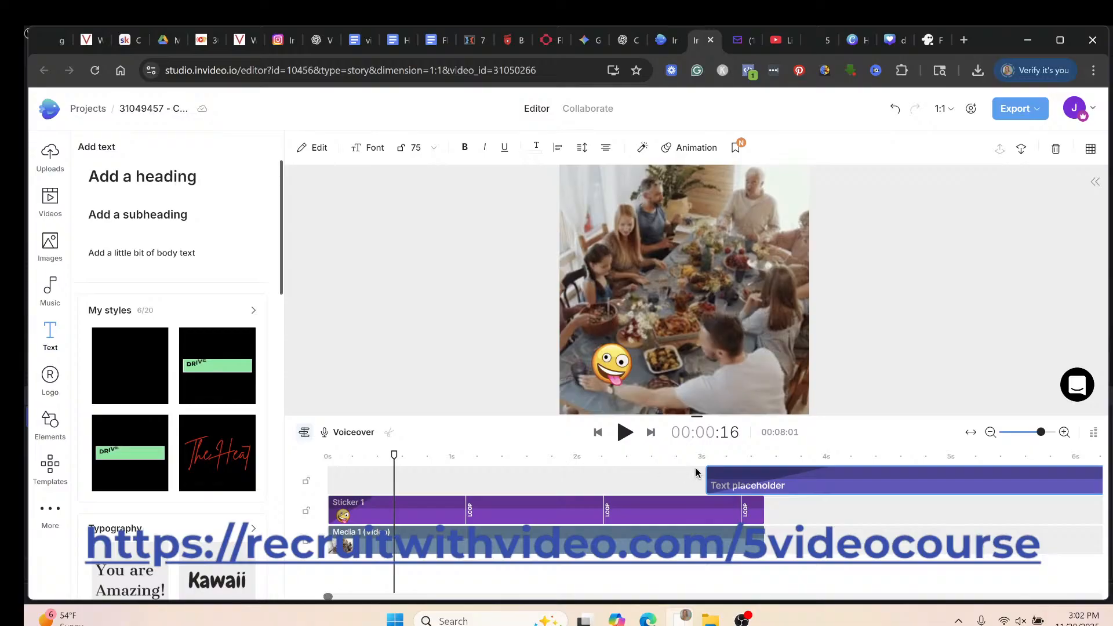
click(846, 494)
drag(845, 494, 534, 489)
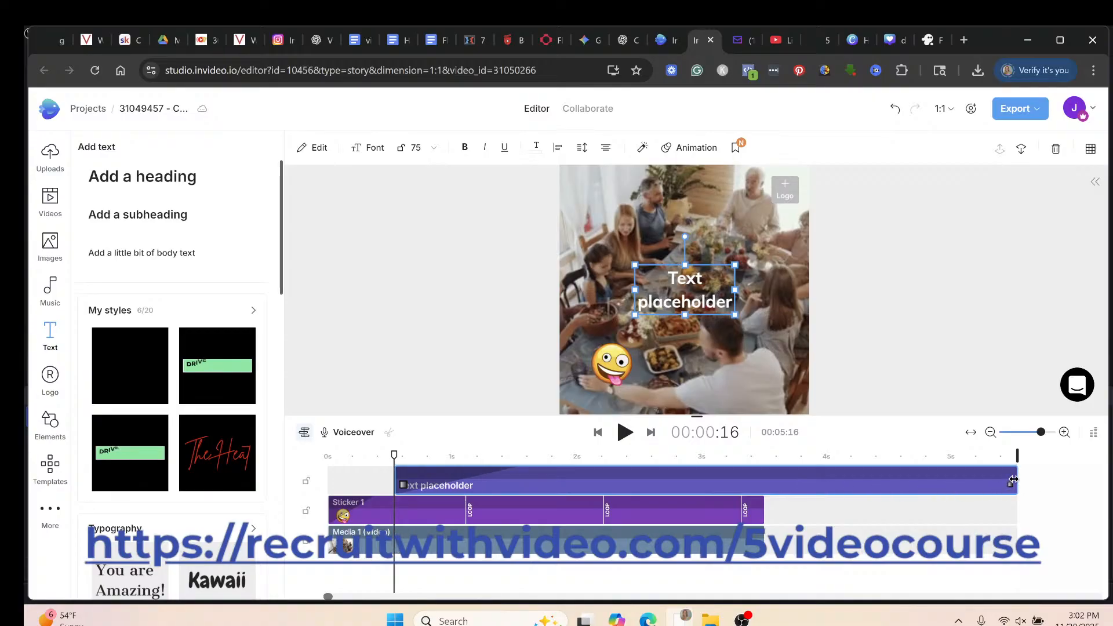
drag(1013, 480, 757, 489)
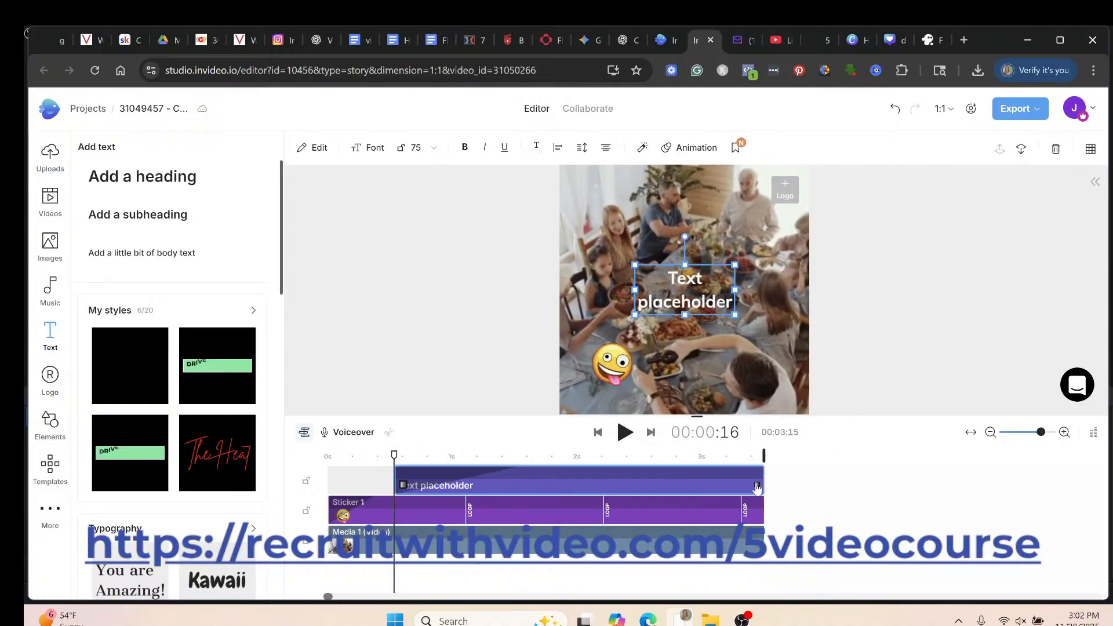
mouse_move(748, 613)
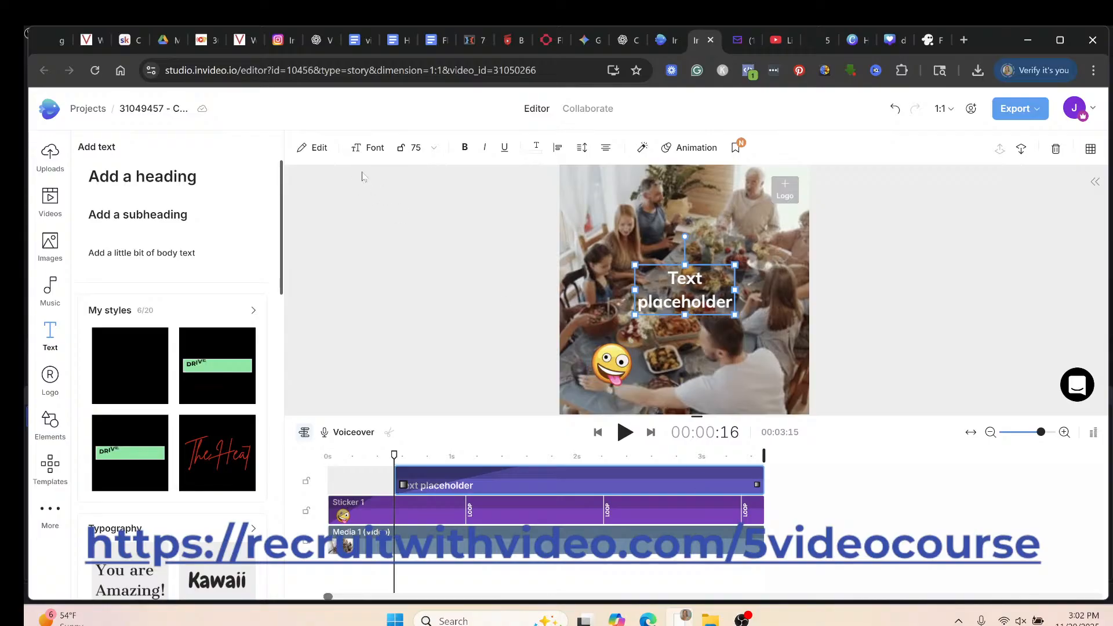
Replace the placeholder wording with 'Invideo' and 'Thanksgiving' on two lines.
click(323, 155)
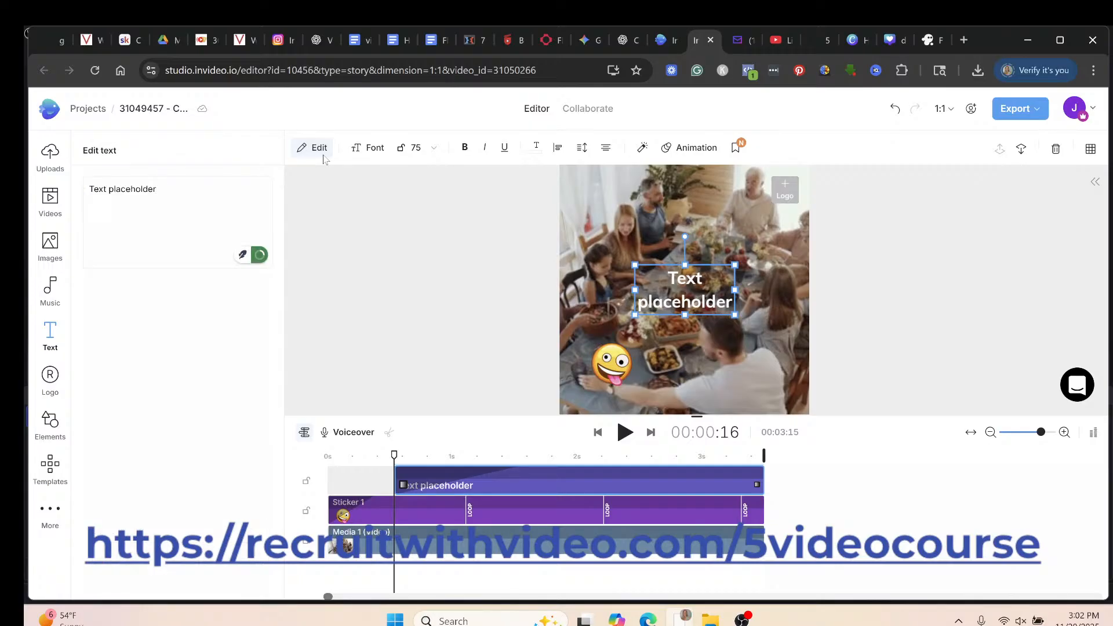
triple_click(163, 190)
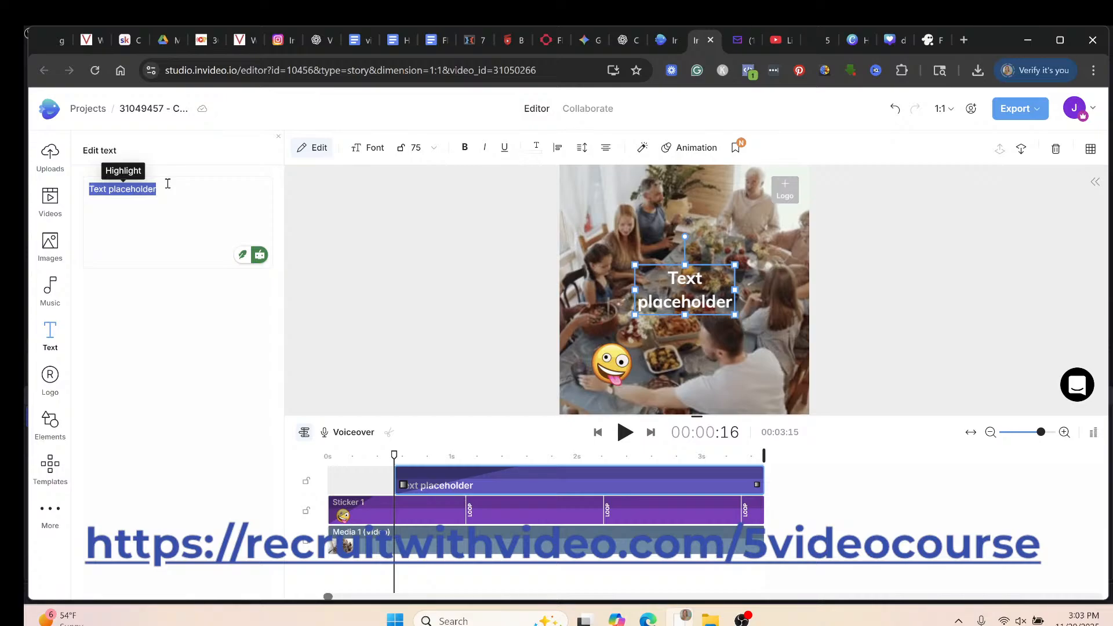
text(Invideo)
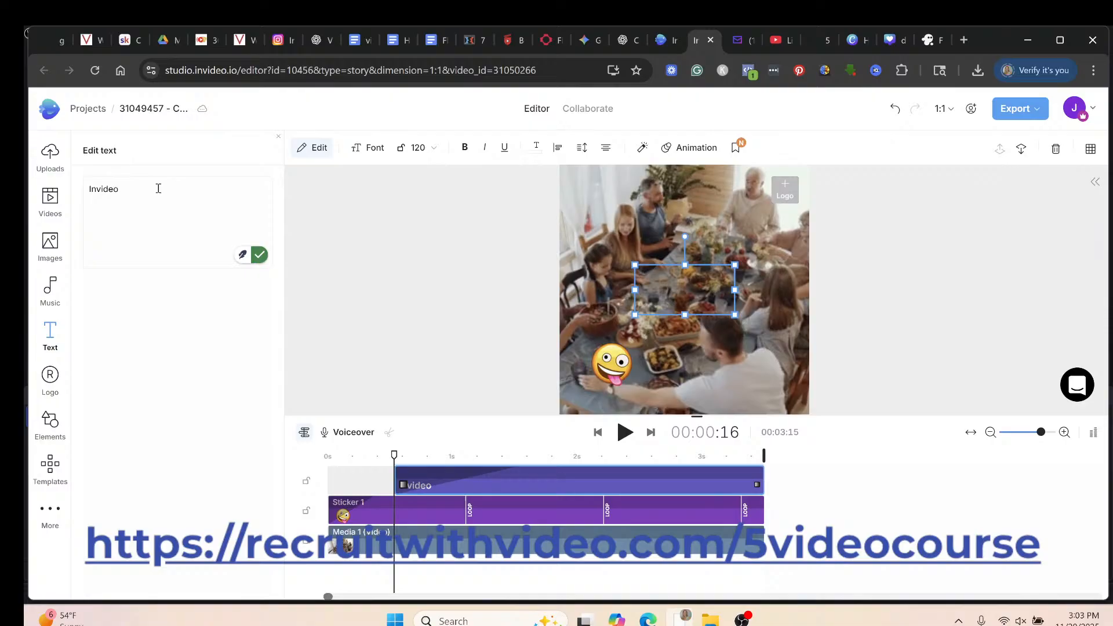
key(Return)
text(Tha)
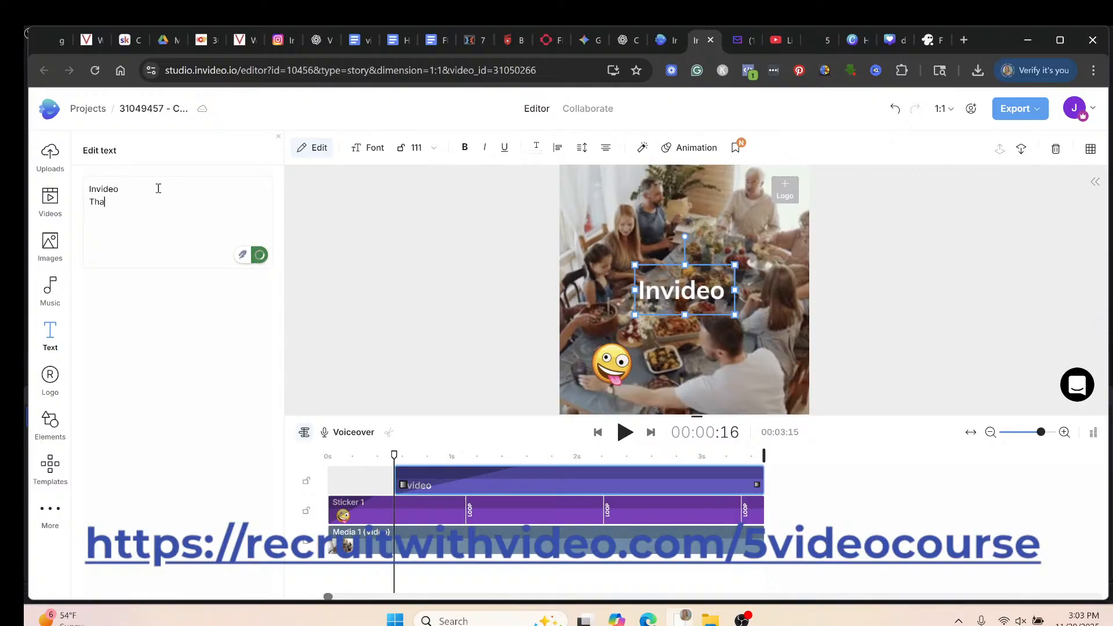
text(nksgiving)
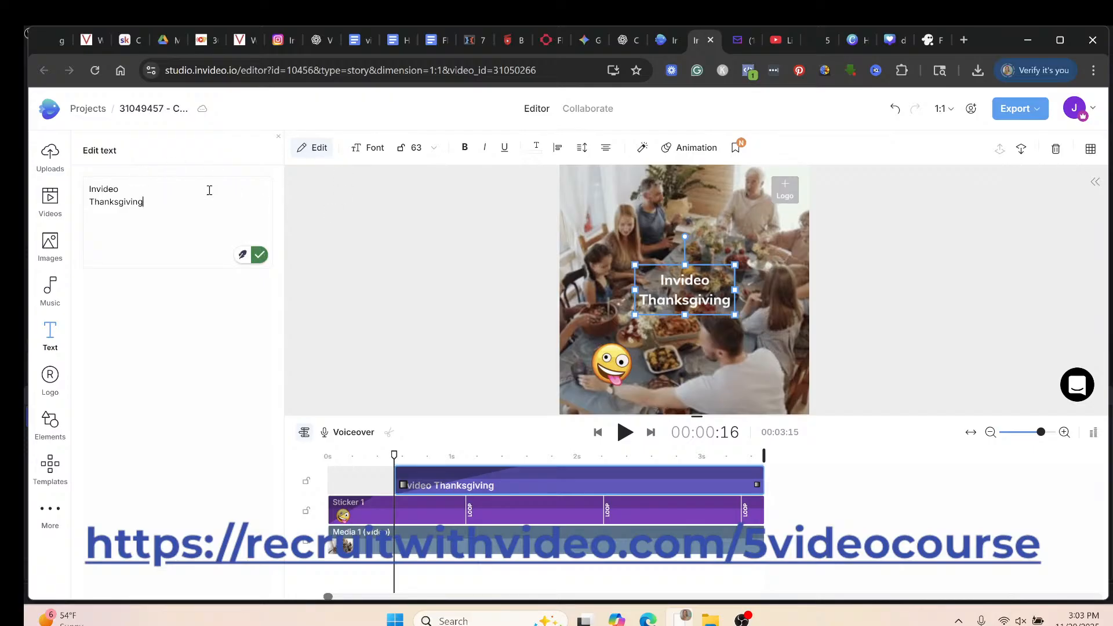
Apply the Abington Shadow Regular font to the title and all other texts.
key(ctrl+a)
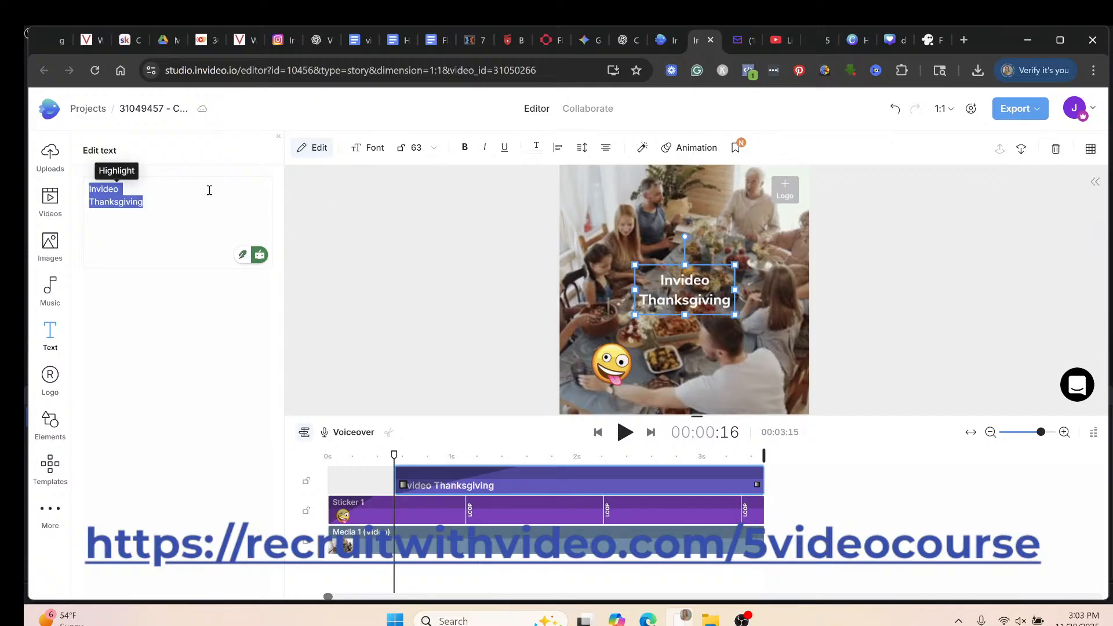
click(374, 148)
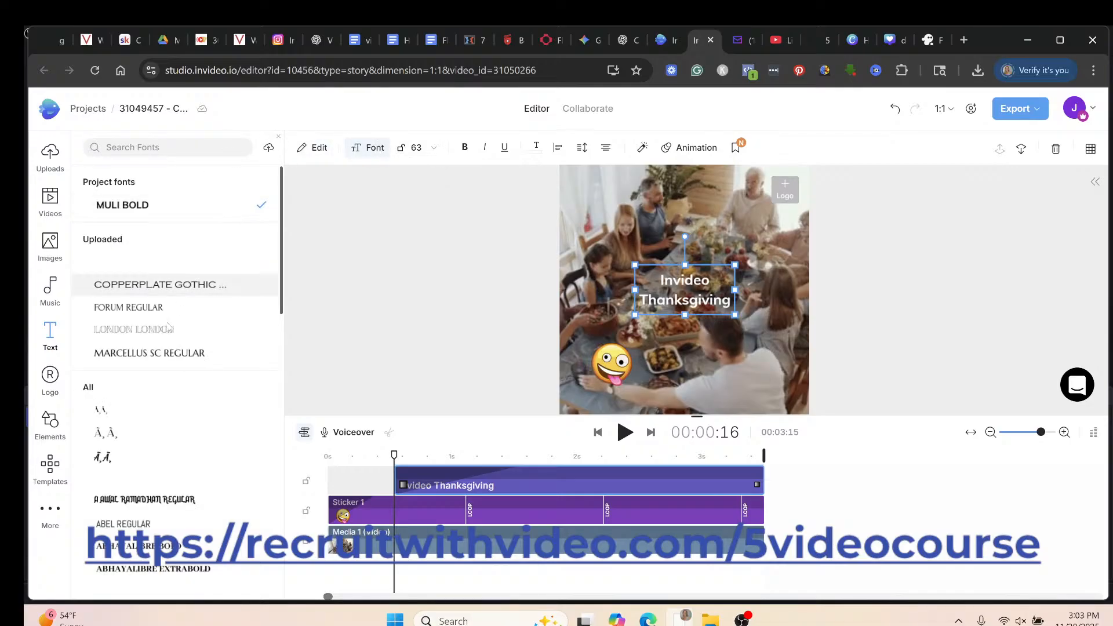
scroll(148, 498, down, 6)
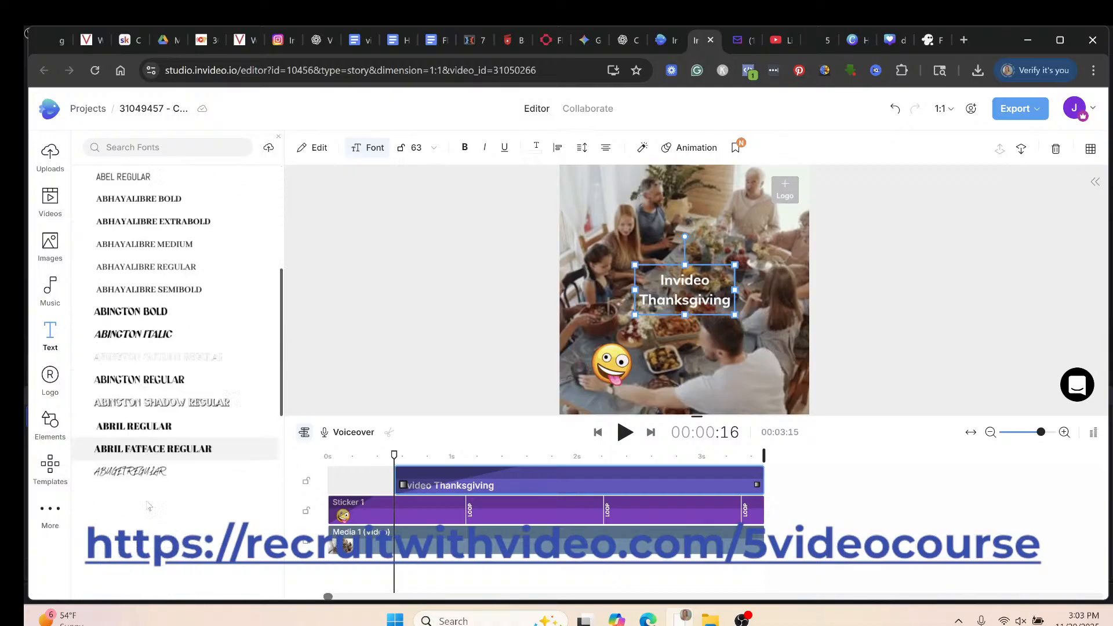
click(141, 399)
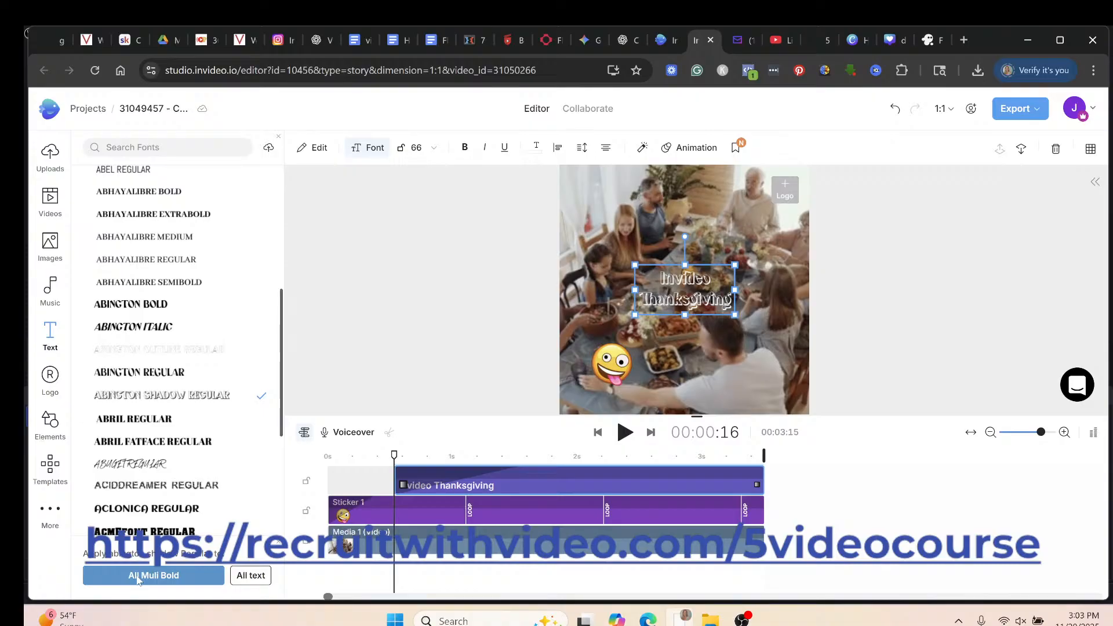
click(258, 586)
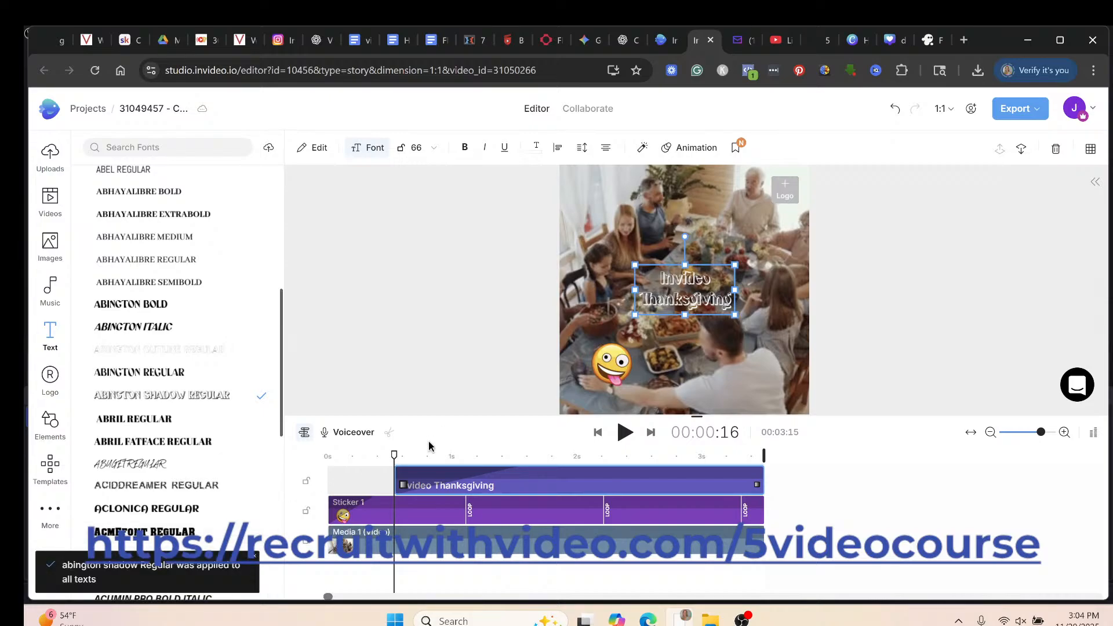
click(859, 298)
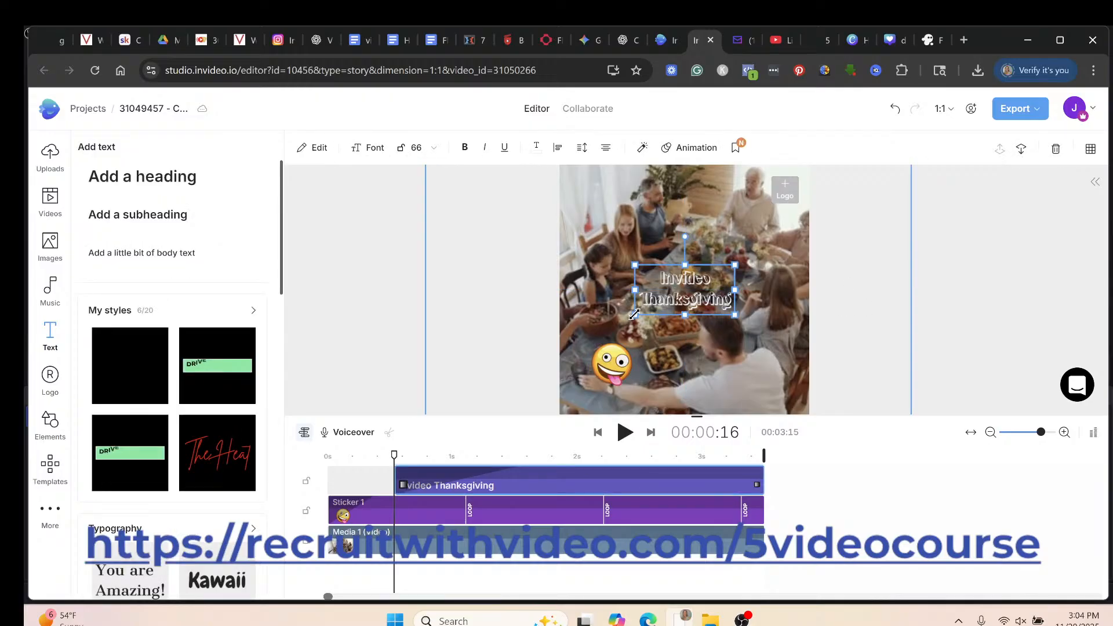
Set the title font size to 160, widen its text box, and move it higher.
drag(634, 315, 672, 298)
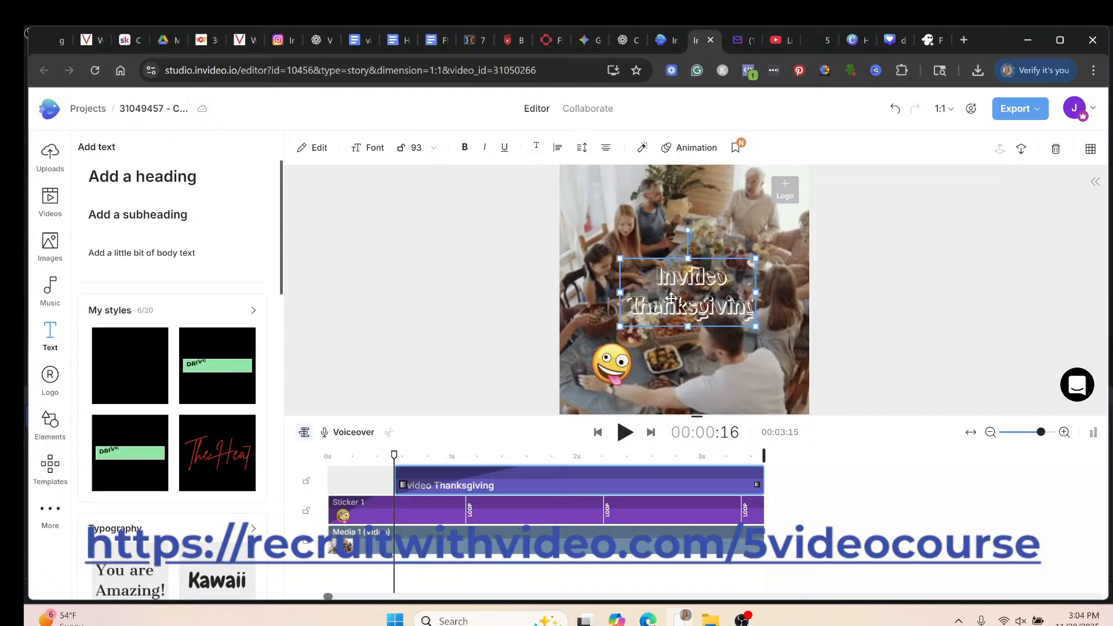
click(434, 150)
scroll(420, 256, down, 3)
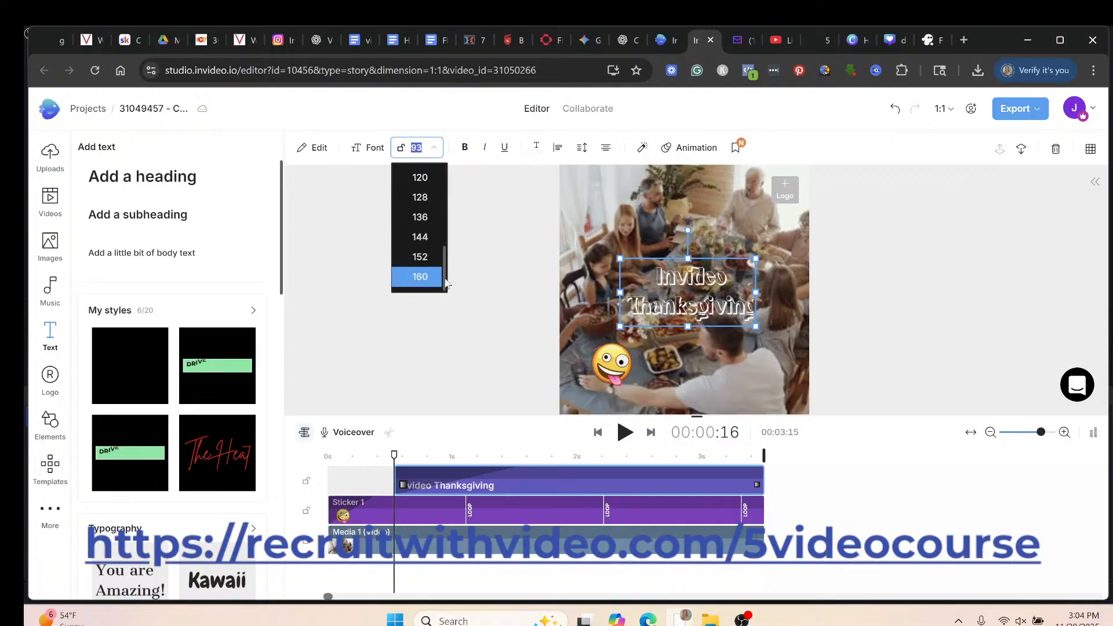
click(414, 276)
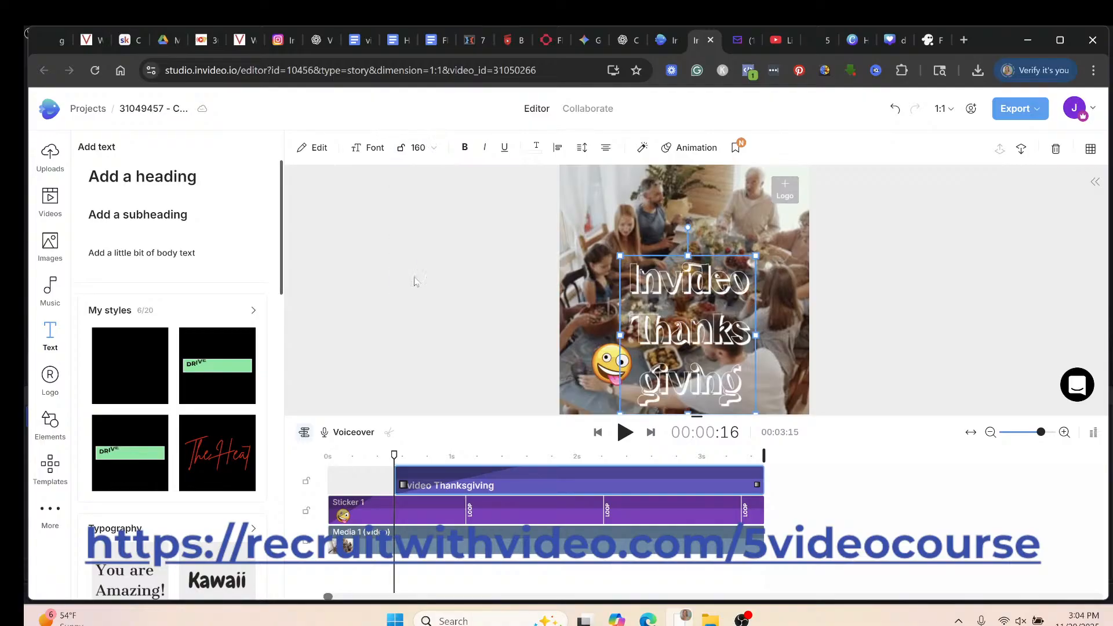
drag(629, 333, 578, 339)
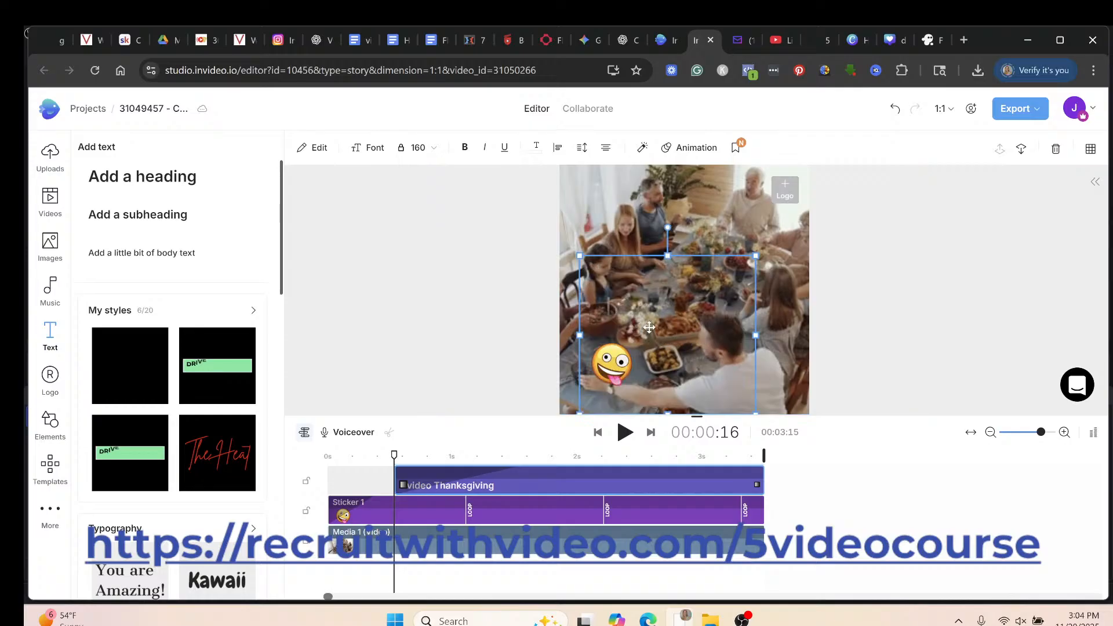
drag(754, 336, 778, 336)
drag(687, 337, 687, 284)
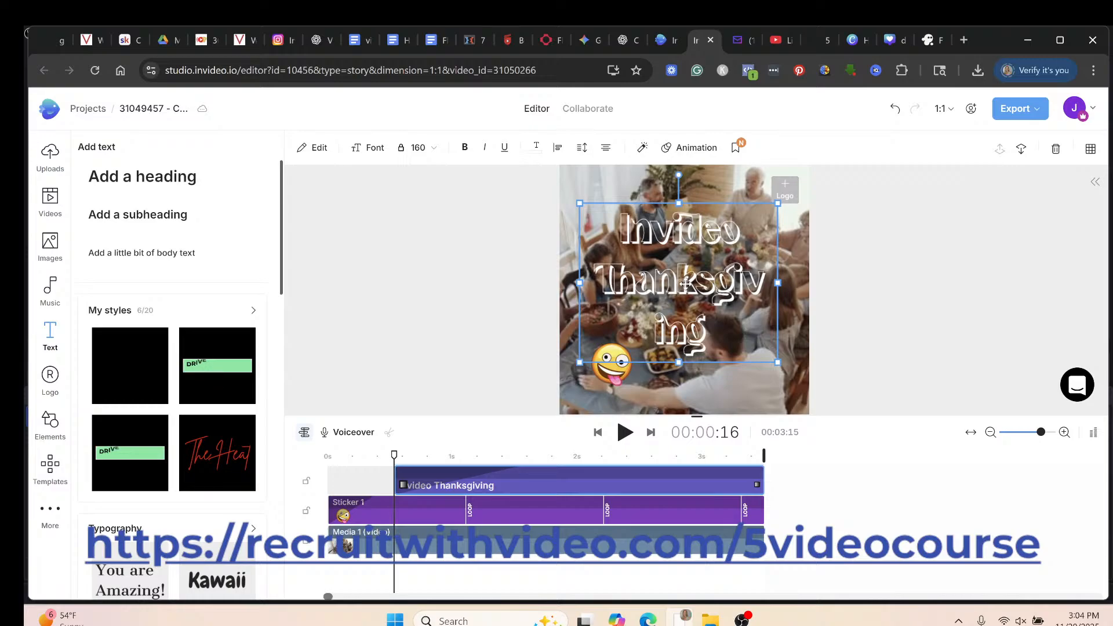
Reduce the title font size to 96 and bring up its In/Out animation settings.
click(436, 150)
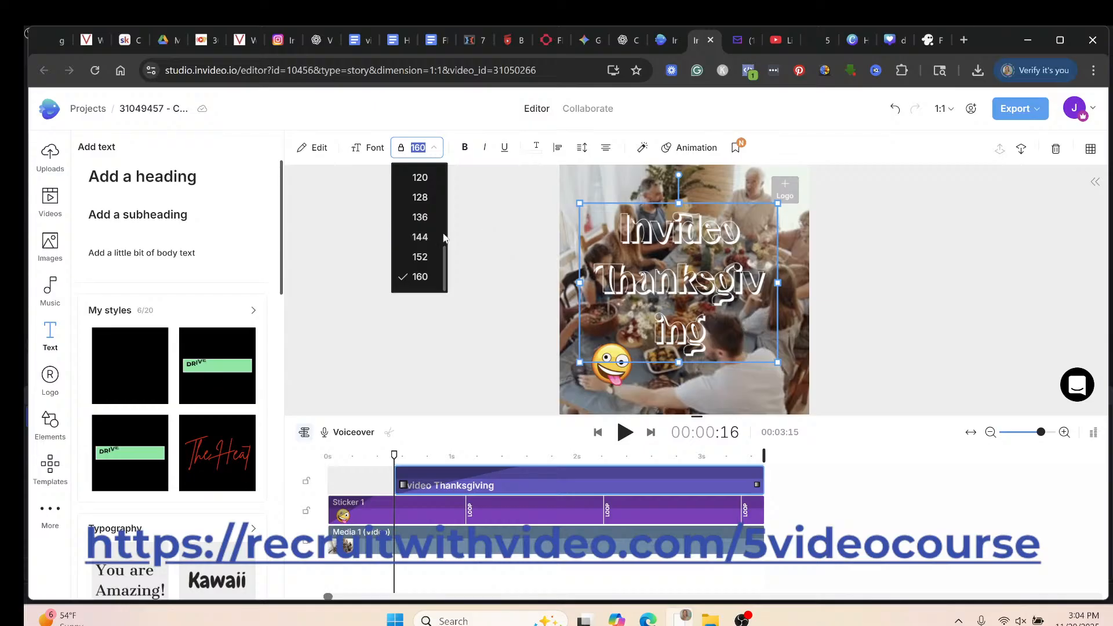
scroll(436, 238, up, 4)
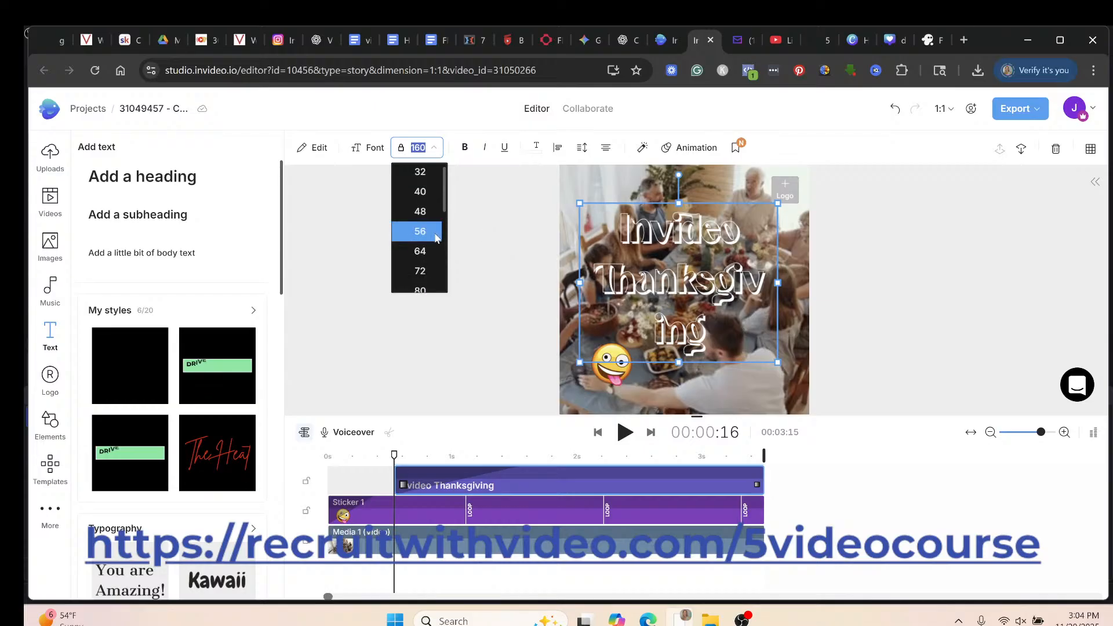
scroll(436, 239, down, 2)
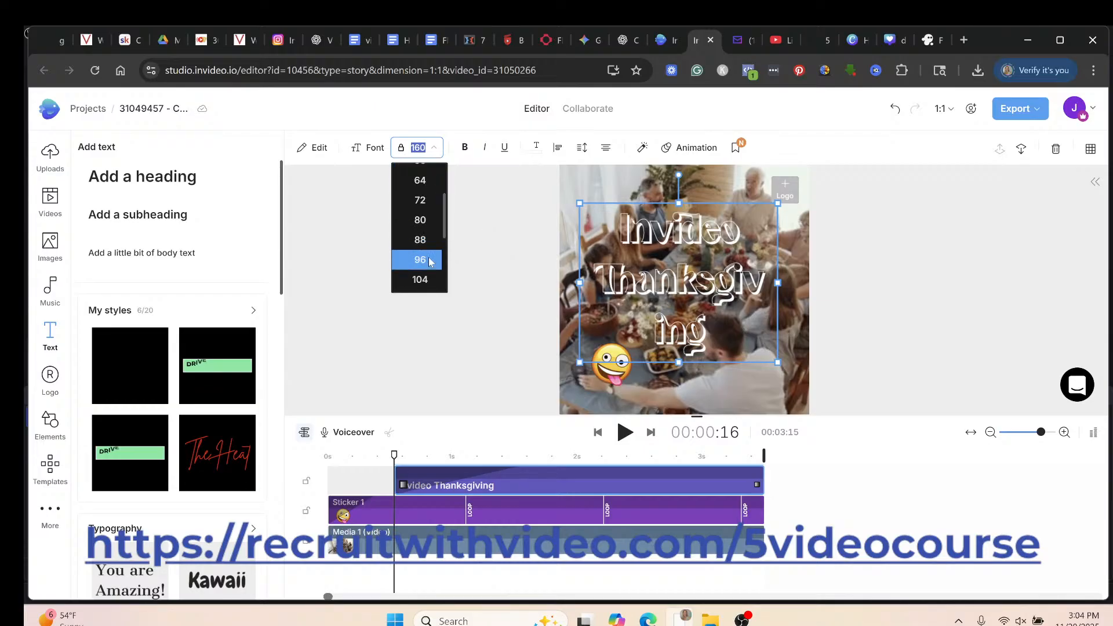
click(429, 260)
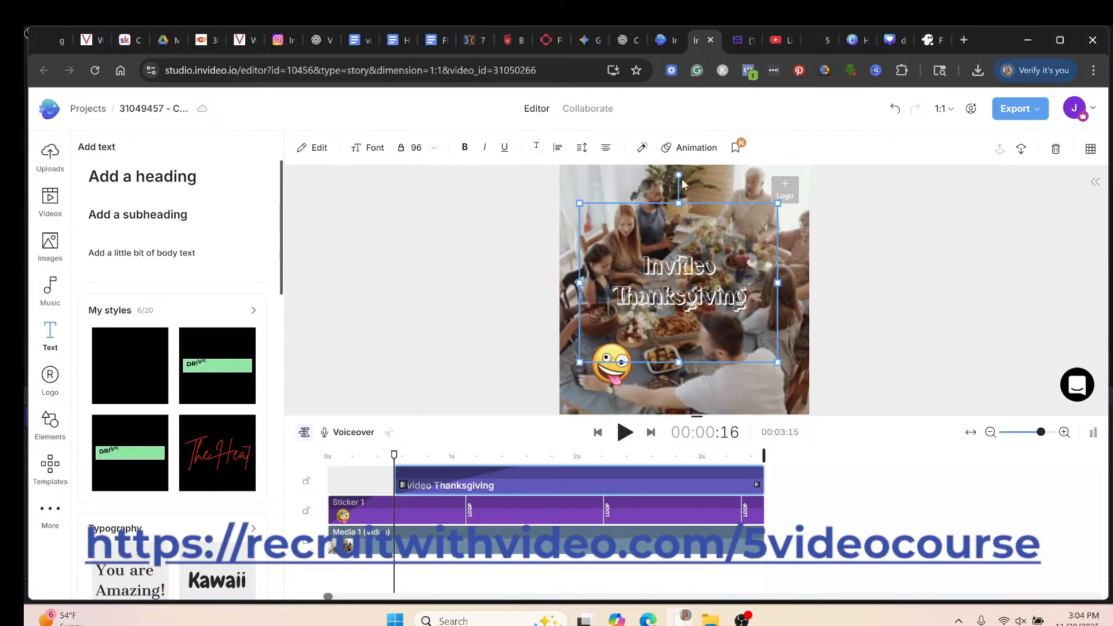
click(690, 147)
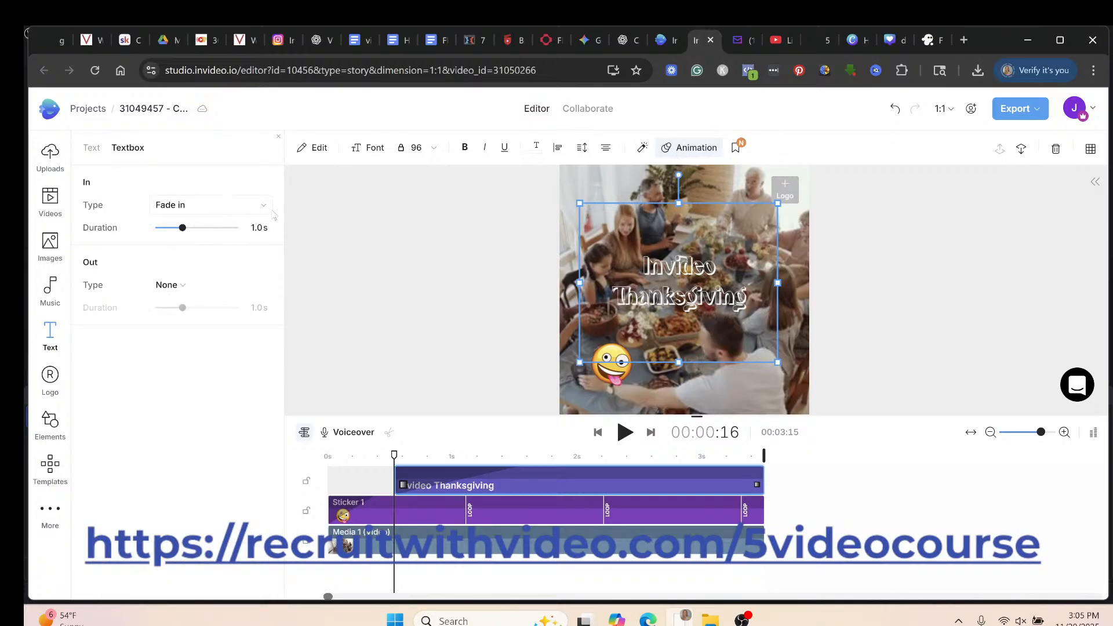
Change the Invideo Thanksgiving title's entrance animation to Roll from left, then preview the roll-in.
click(267, 213)
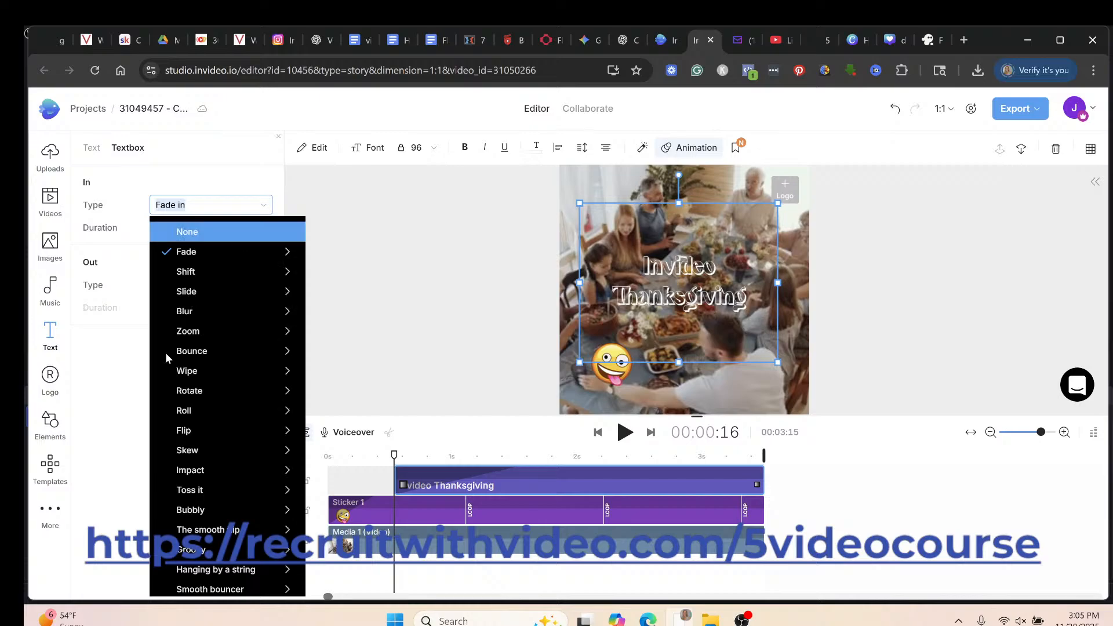
mouse_move(182, 419)
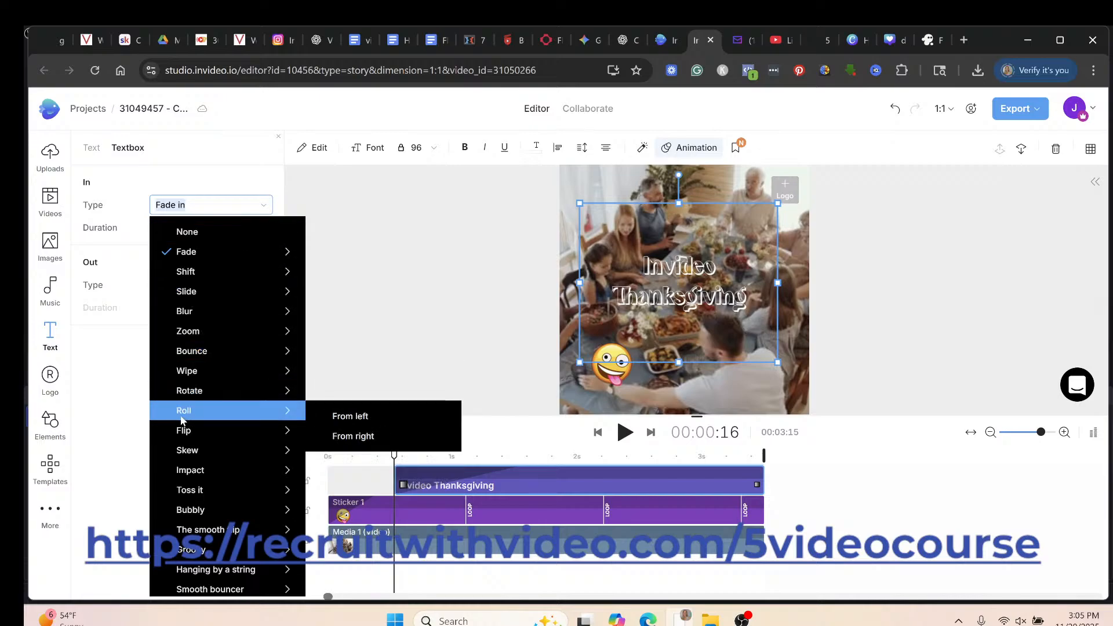
click(345, 421)
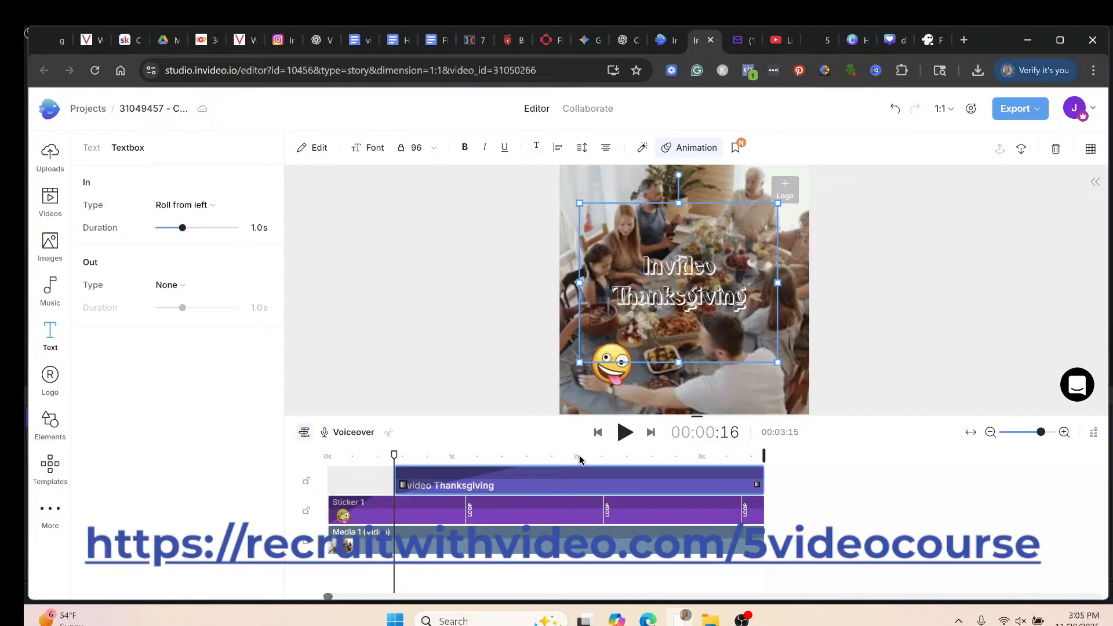
click(626, 434)
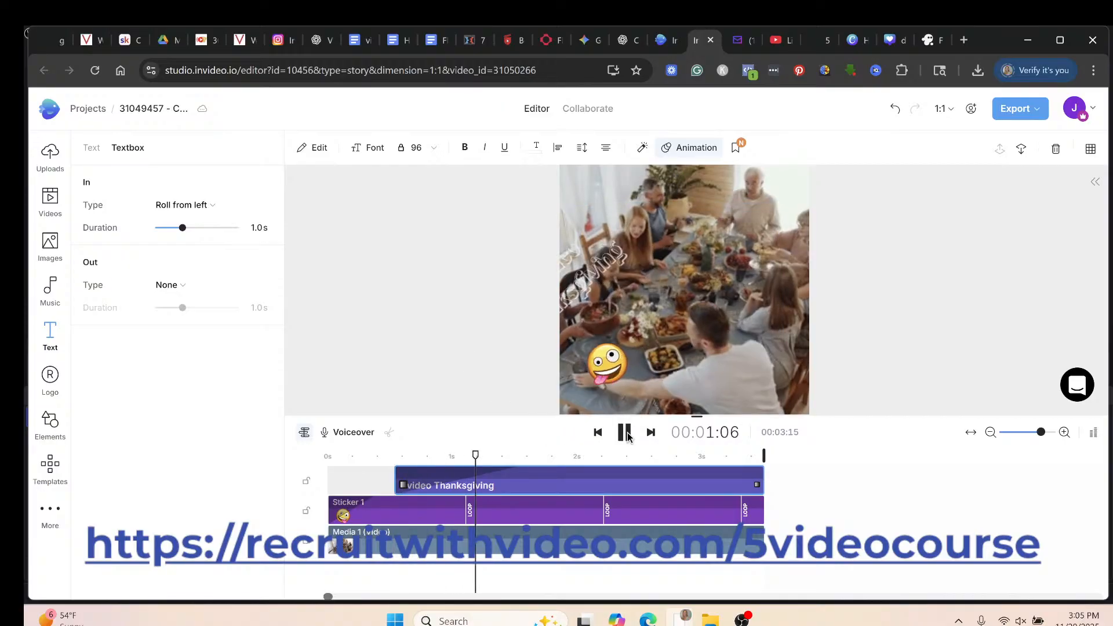
click(626, 434)
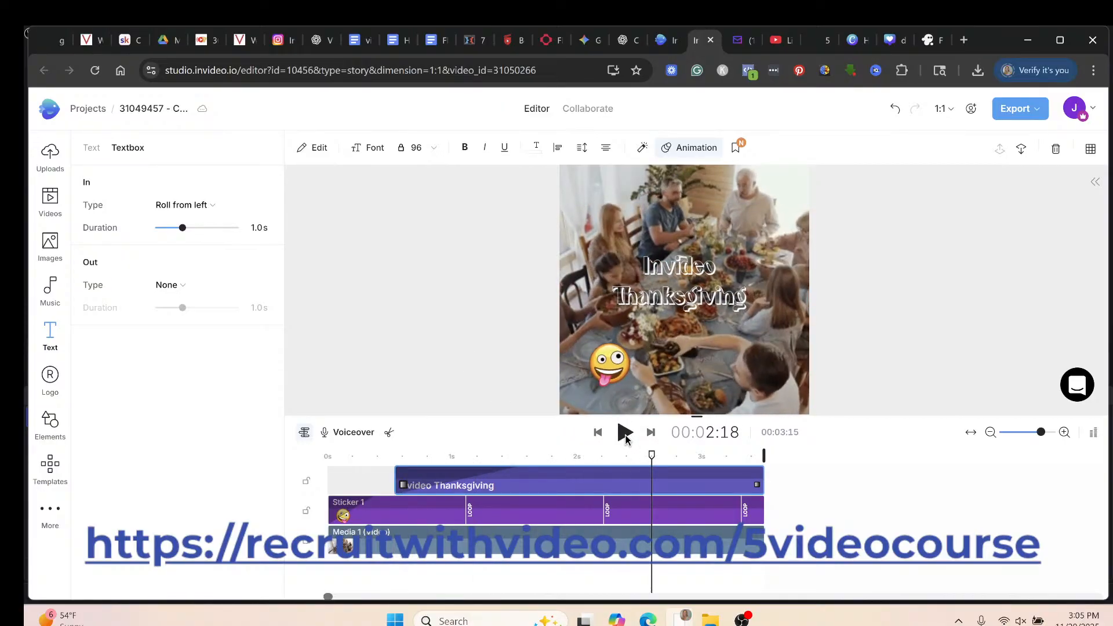
Add a #0077FF blue background fill behind the title and lower its opacity to 54.
click(643, 148)
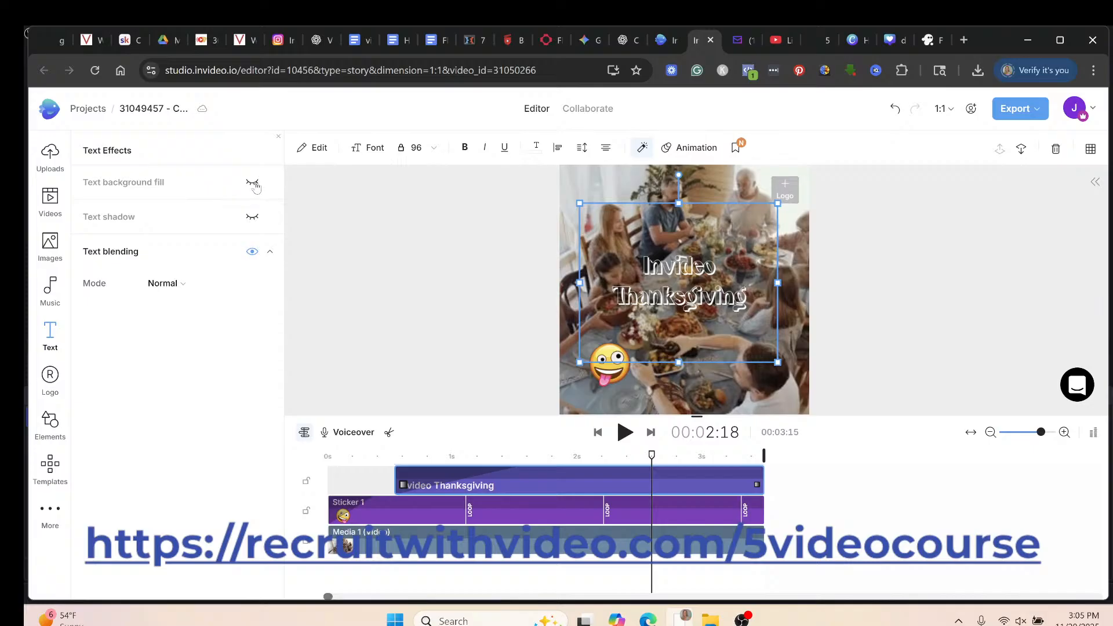
click(251, 184)
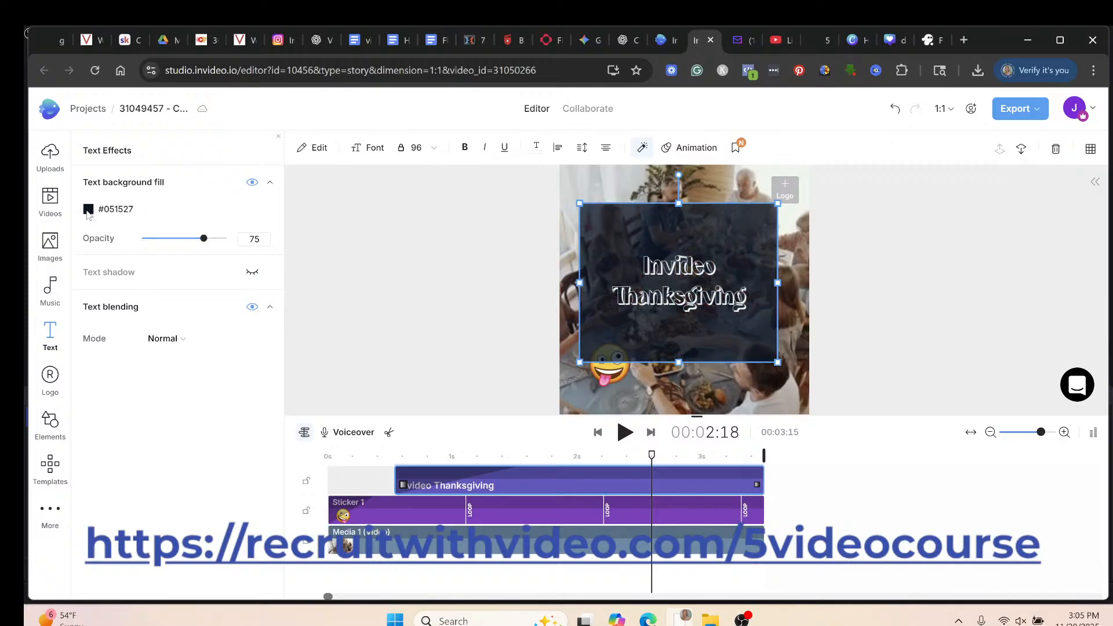
click(88, 210)
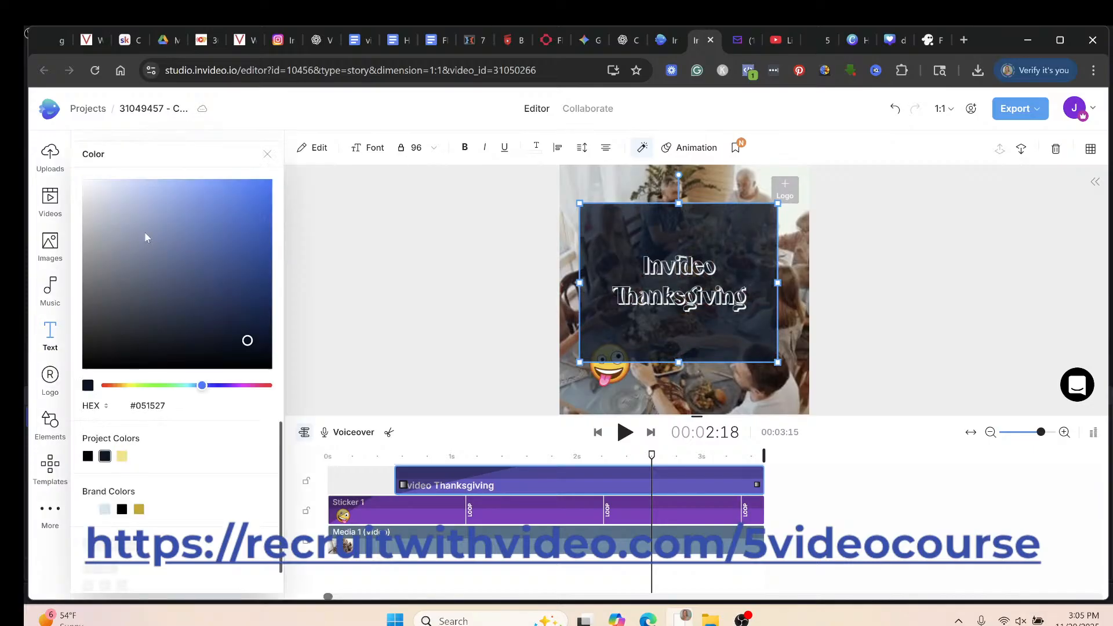
click(272, 179)
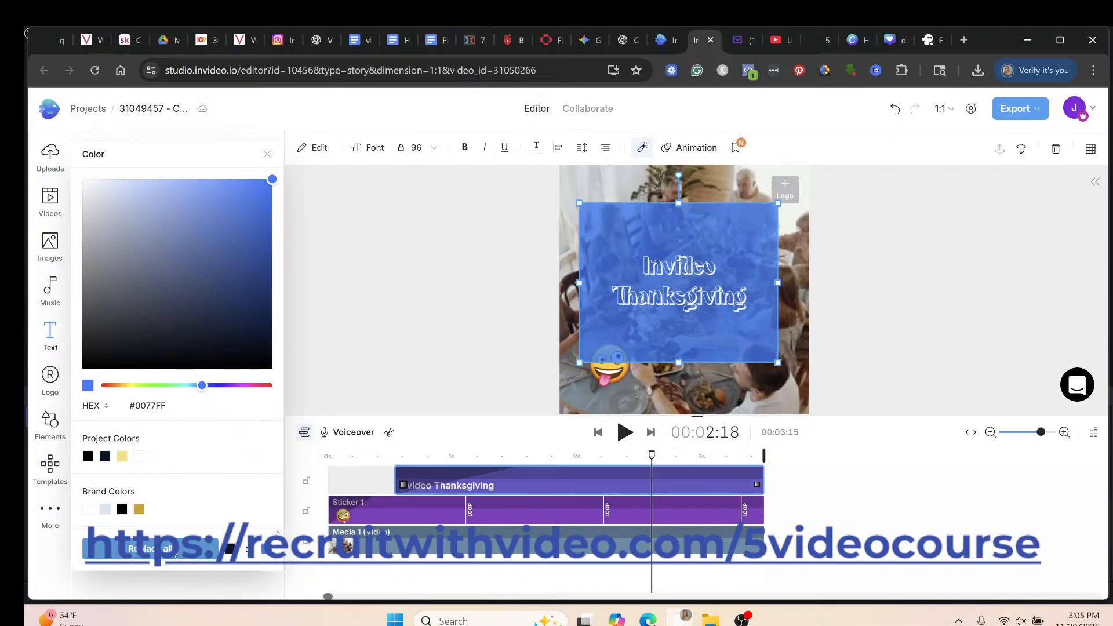
click(269, 156)
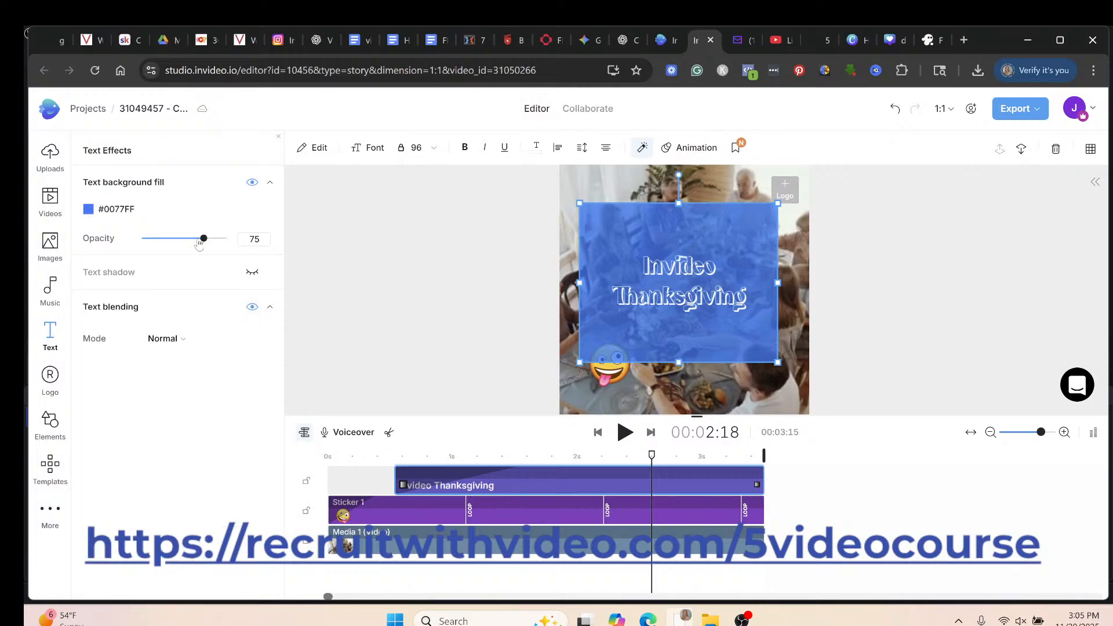
mouse_move(188, 241)
mouse_down()
mouse_move(152, 240)
mouse_move(192, 240)
mouse_up()
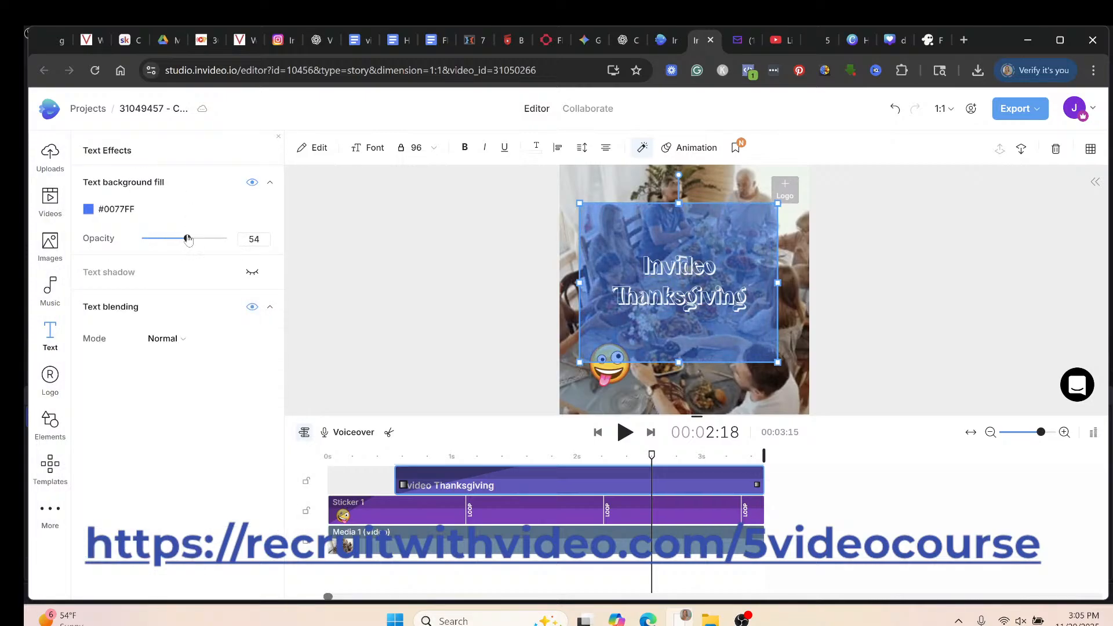
Try a red text shadow on the title, then turn the shadow back off.
click(256, 275)
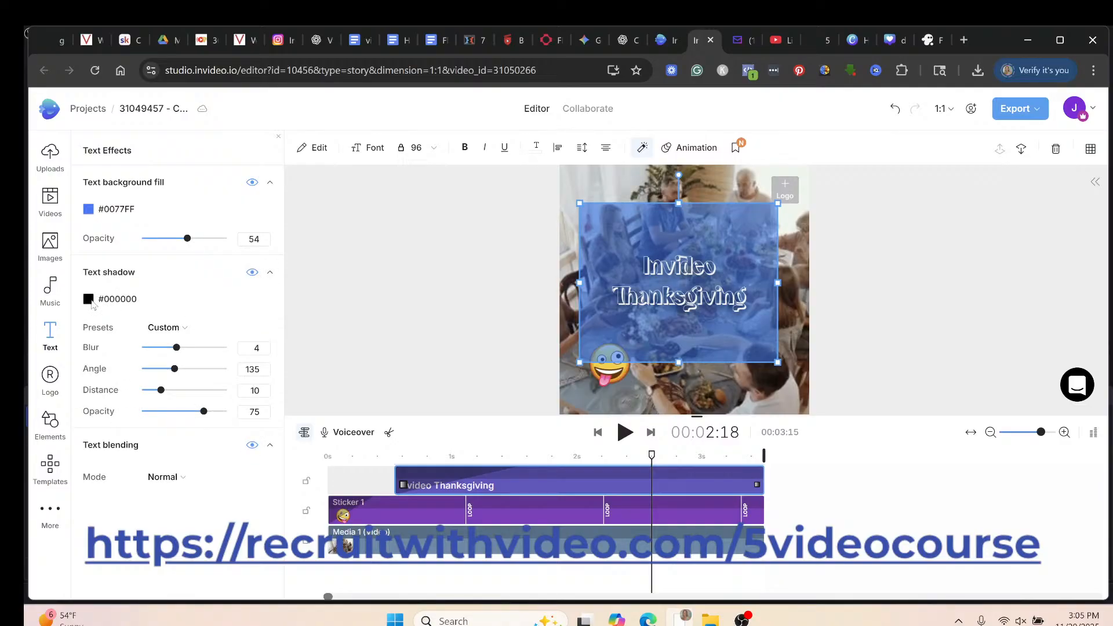
click(89, 299)
drag(240, 275, 282, 237)
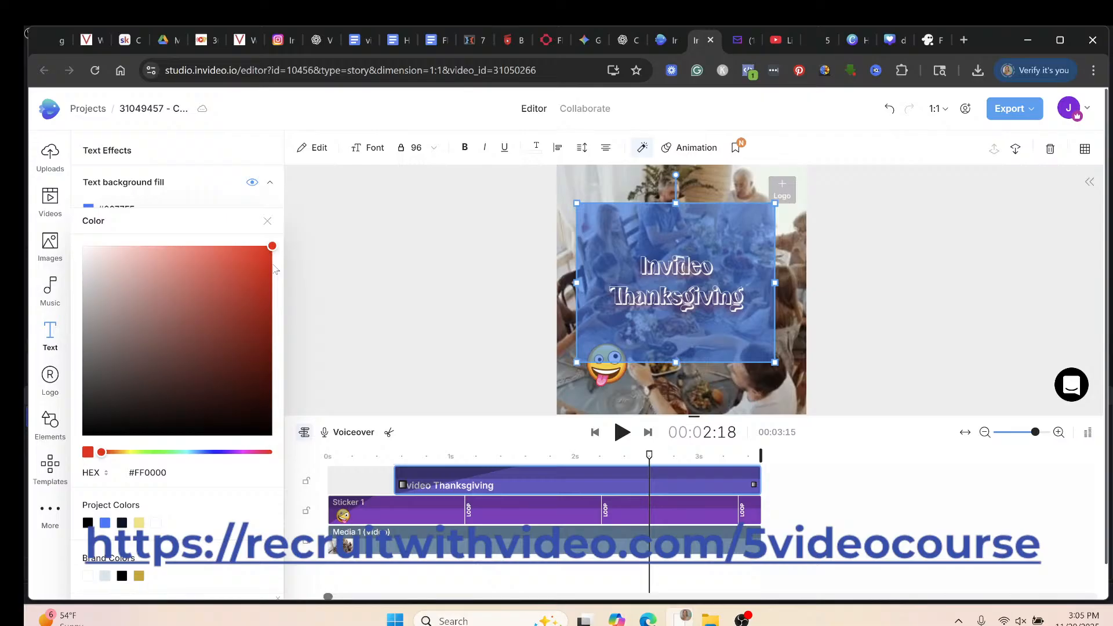
click(267, 224)
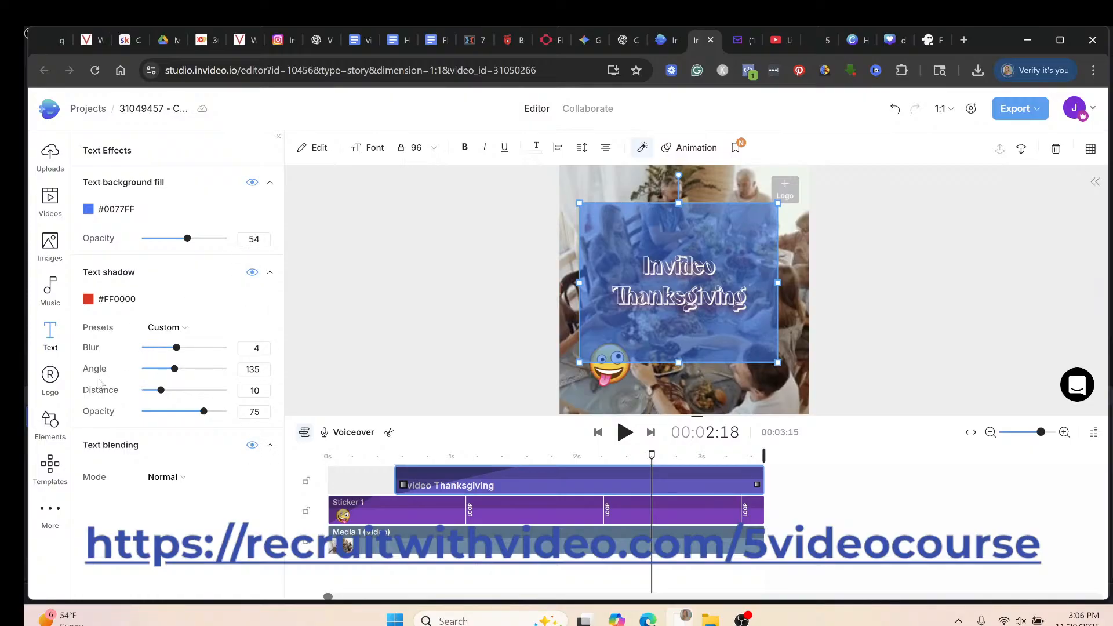
click(253, 273)
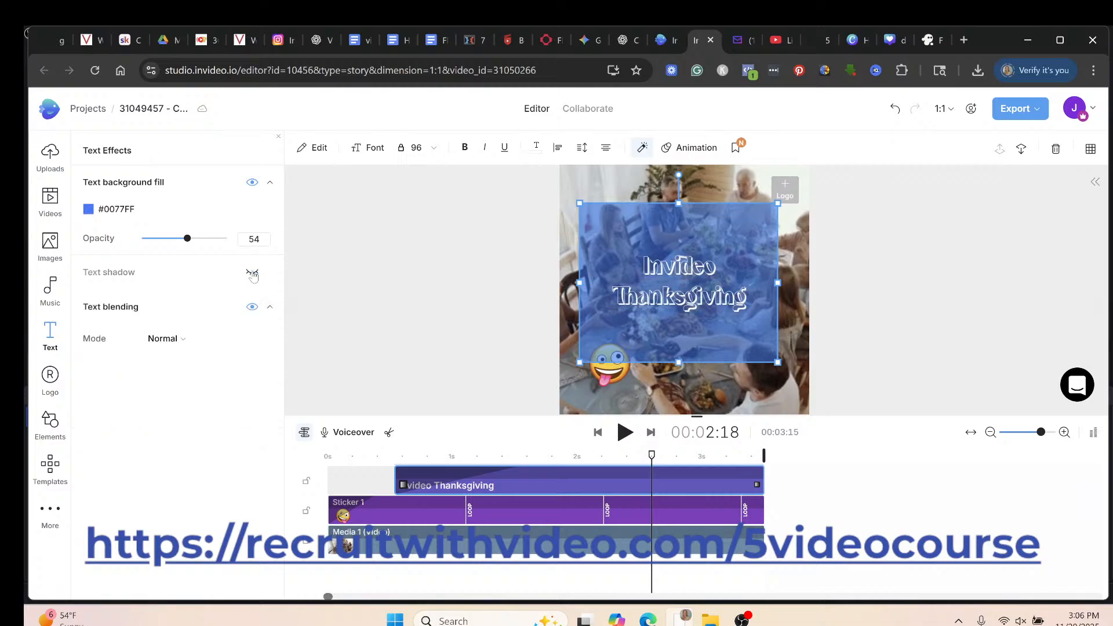
Leave the blending mode at Normal, switch text blending off, and show the export quality options.
click(252, 308)
click(252, 307)
click(249, 341)
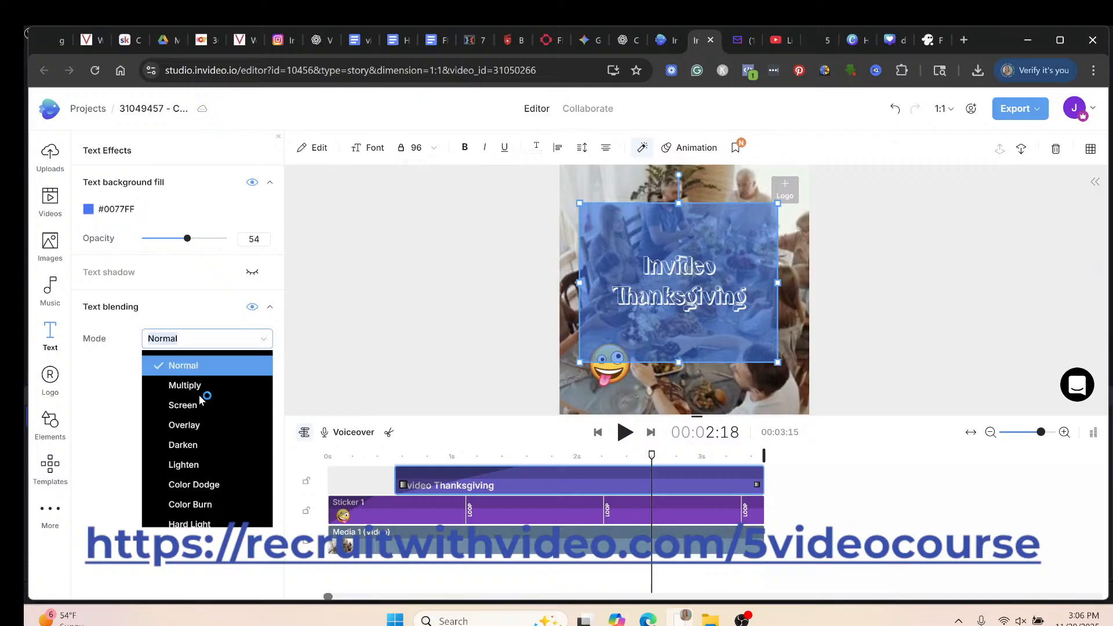
scroll(189, 506, down, 2)
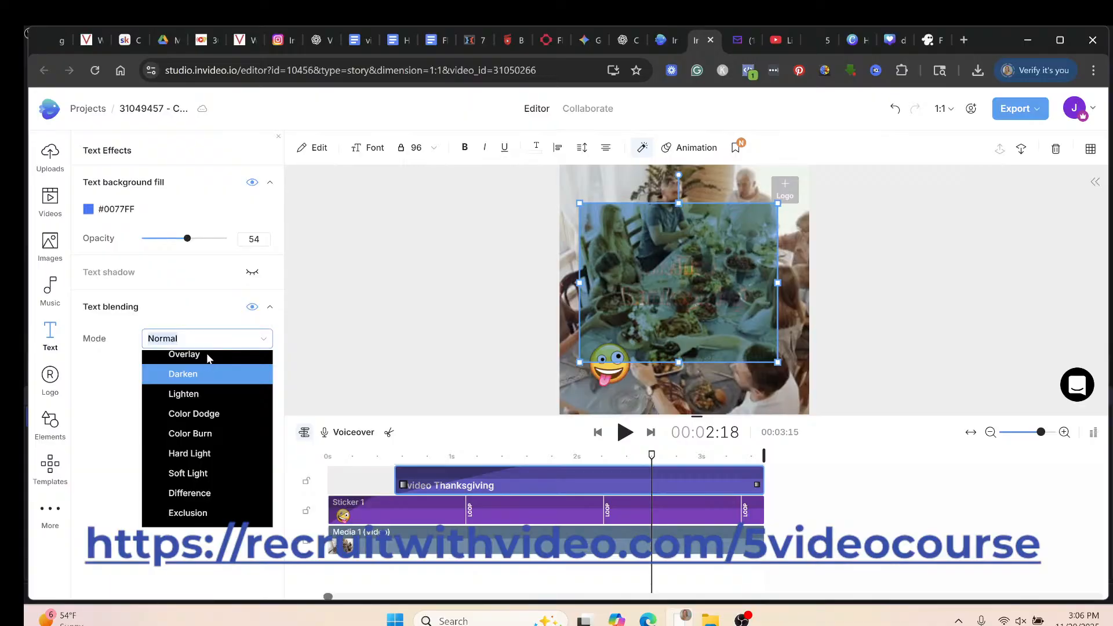
click(187, 308)
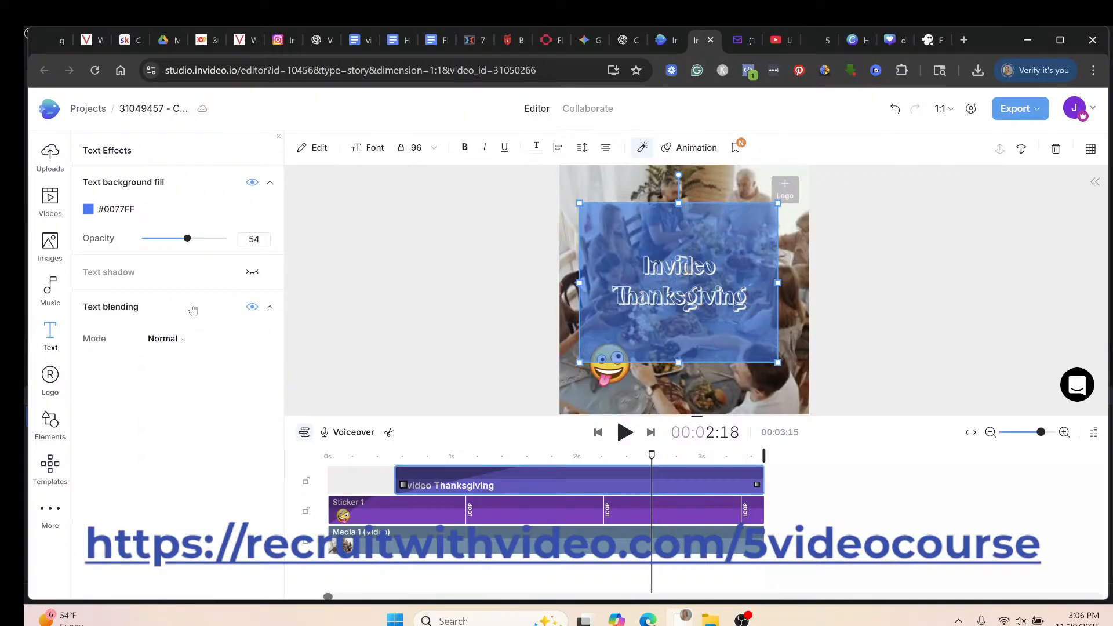
click(252, 308)
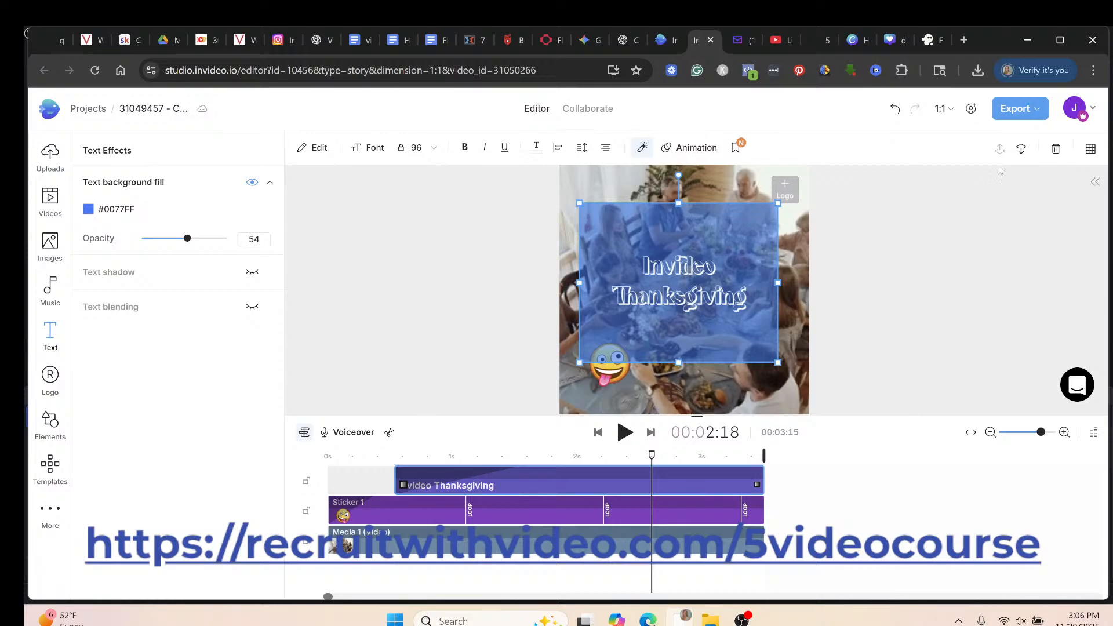
click(1037, 116)
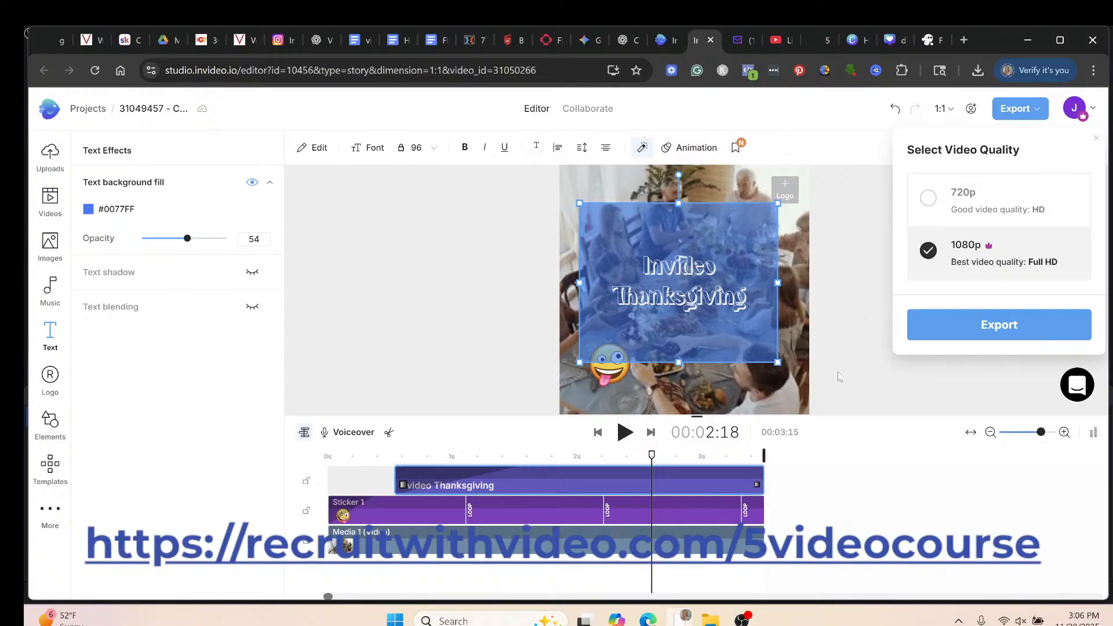
Switch from invideo to the OBS Studio window via the taskbar.
mouse_move(742, 619)
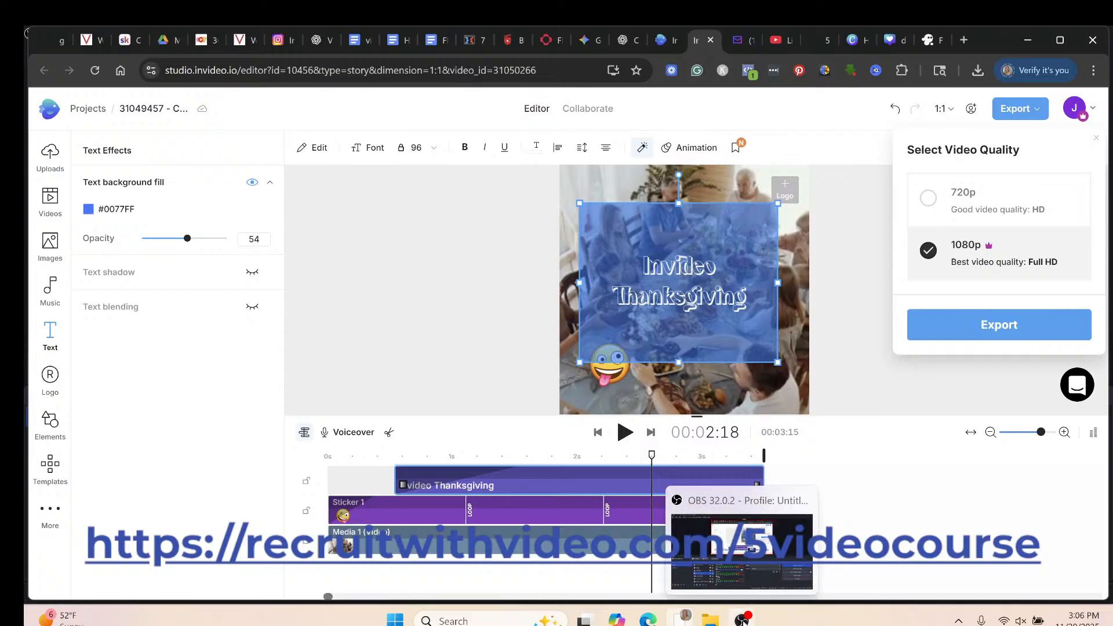
click(701, 574)
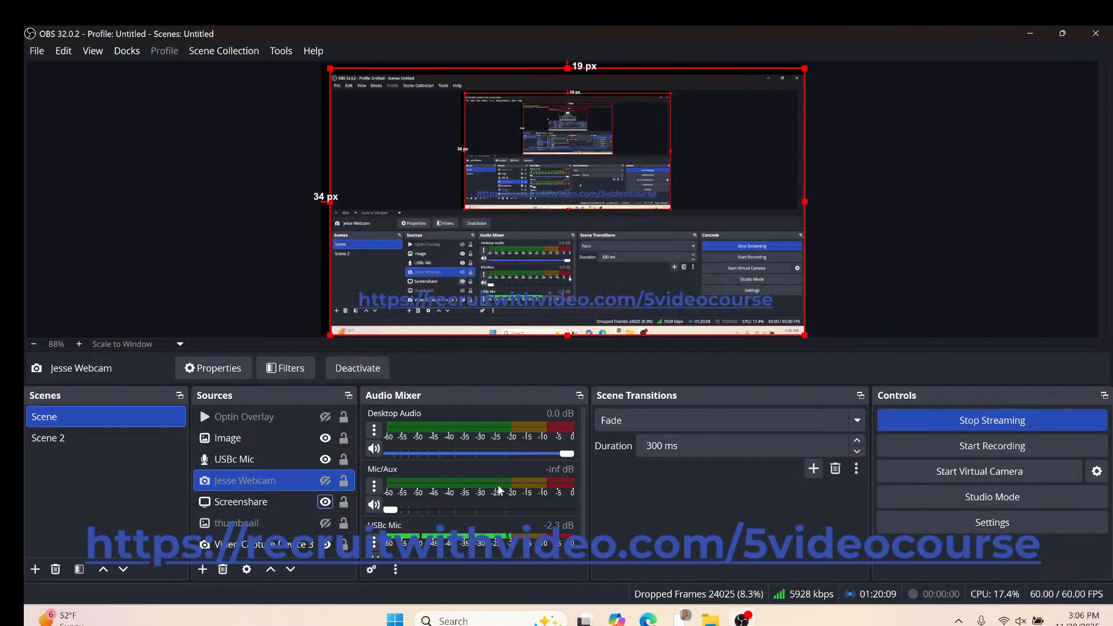